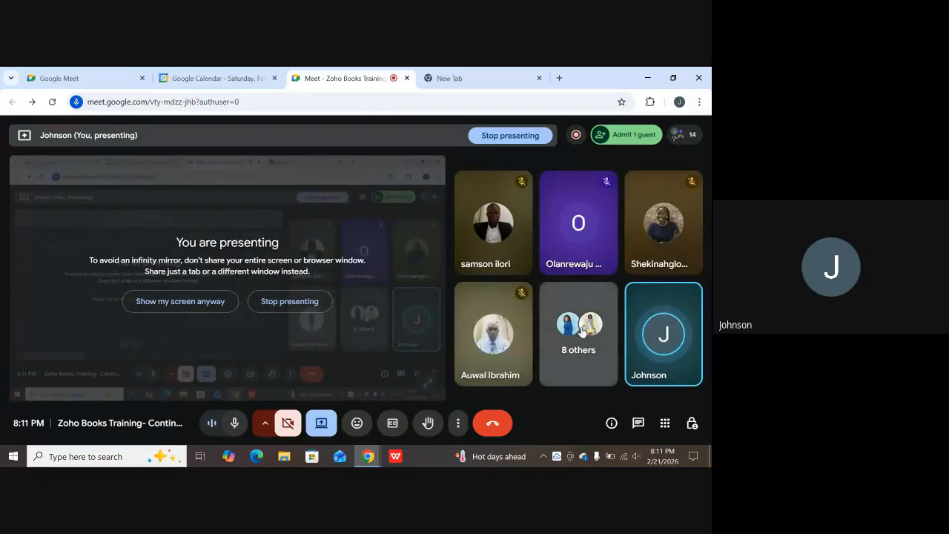
# Admit both waiting guests from the Google Meet People panel.
pyautogui.click(577, 328)
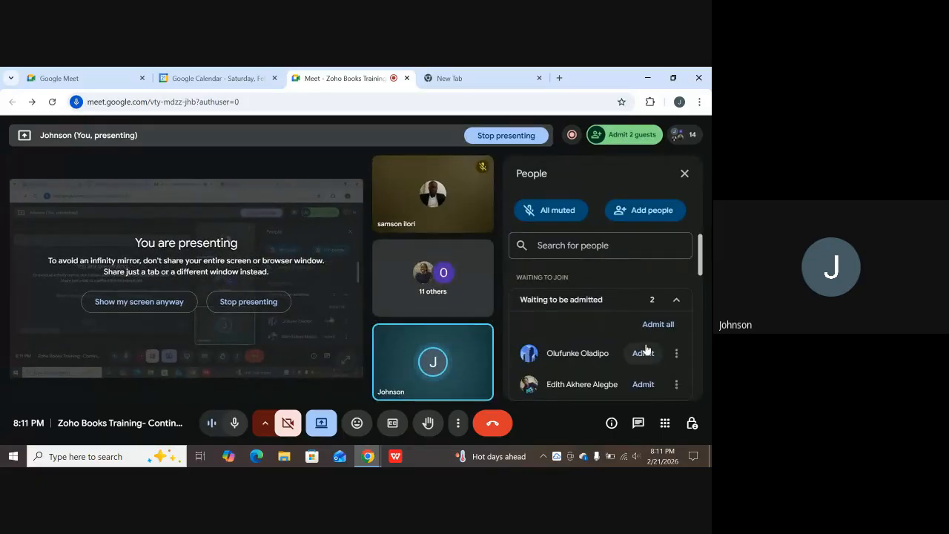
pyautogui.click(642, 353)
pyautogui.click(642, 353)
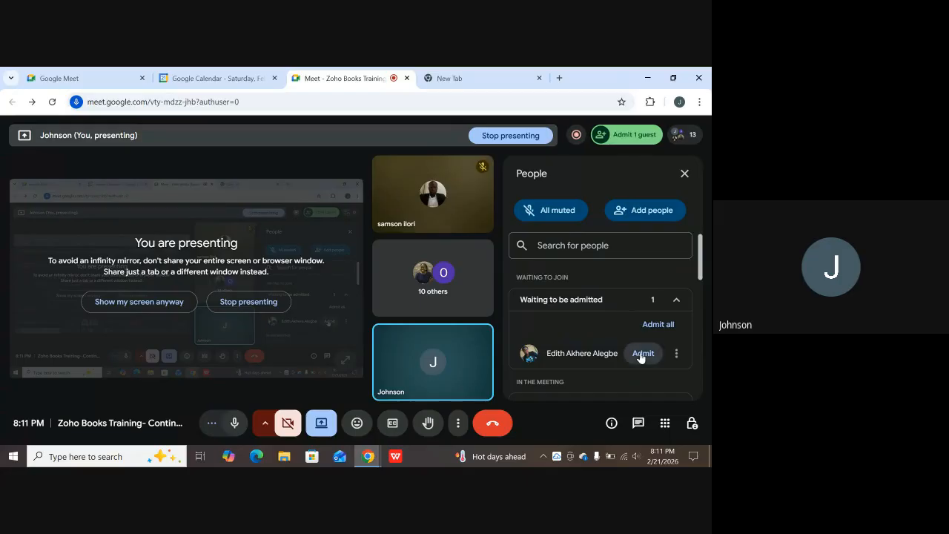
# Change the meeting access type from Trusted to Open in Host controls.
pyautogui.scroll(-3, 557, 324)
pyautogui.scroll(-3, 608, 334)
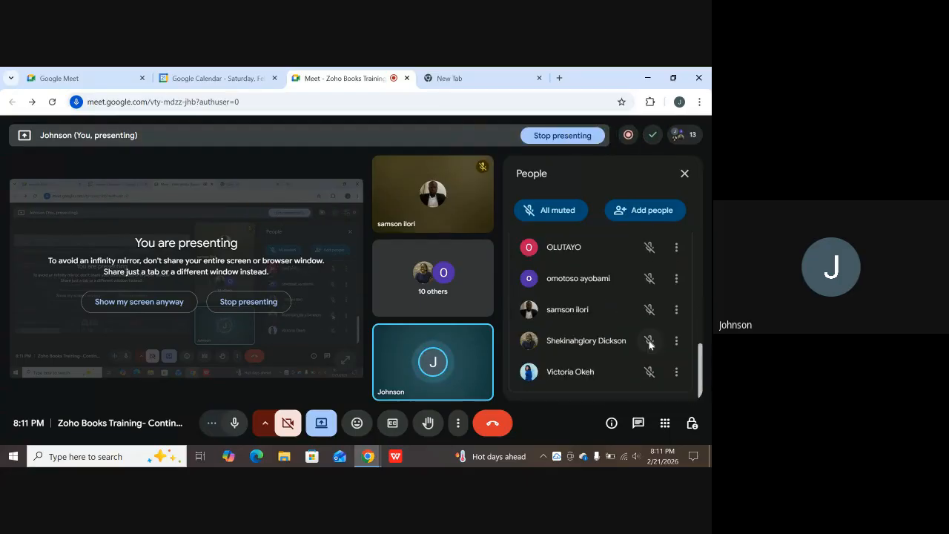
pyautogui.scroll(8, 650, 344)
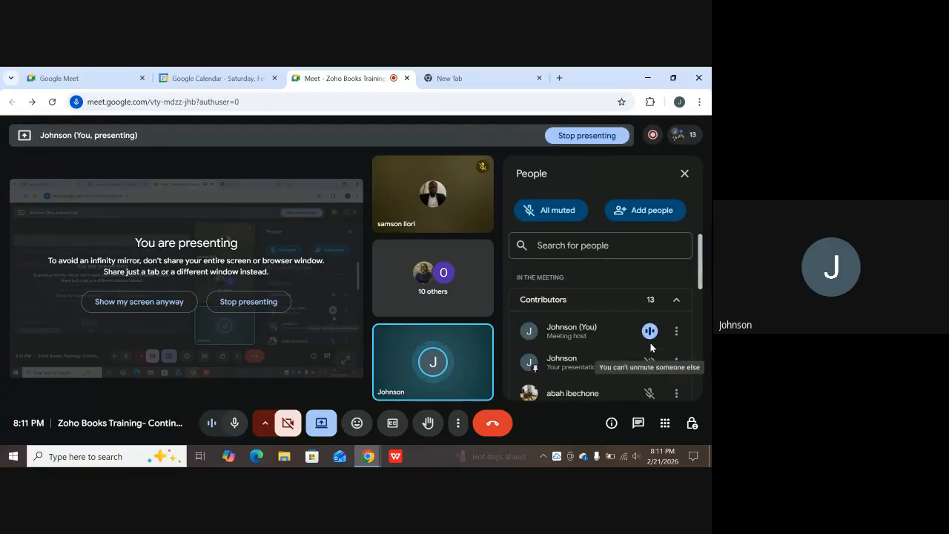
pyautogui.scroll(-3, 641, 333)
pyautogui.scroll(-3, 645, 348)
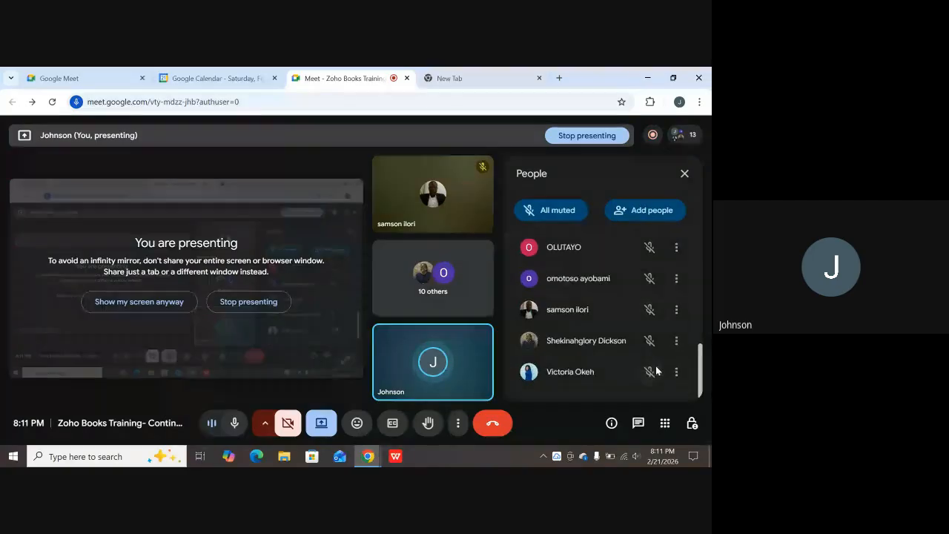
pyautogui.click(692, 423)
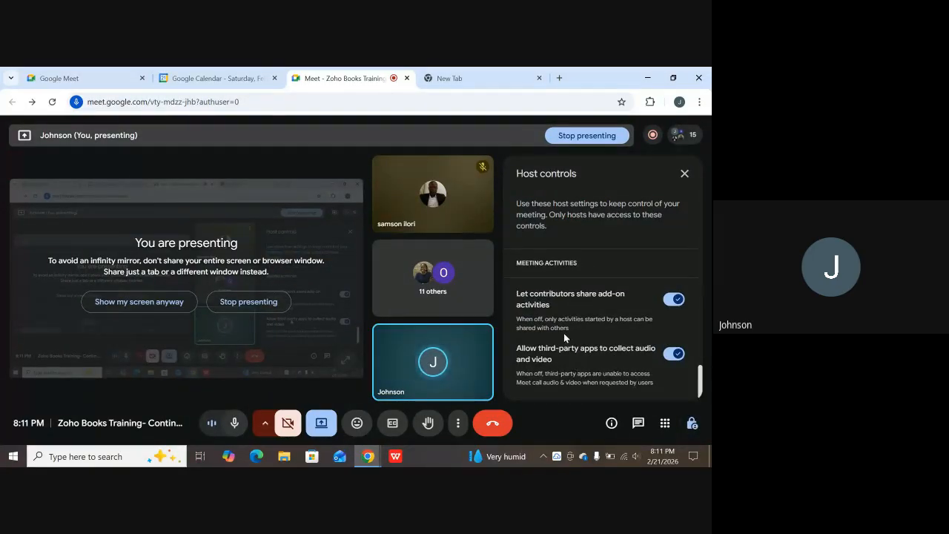
pyautogui.scroll(3, 564, 333)
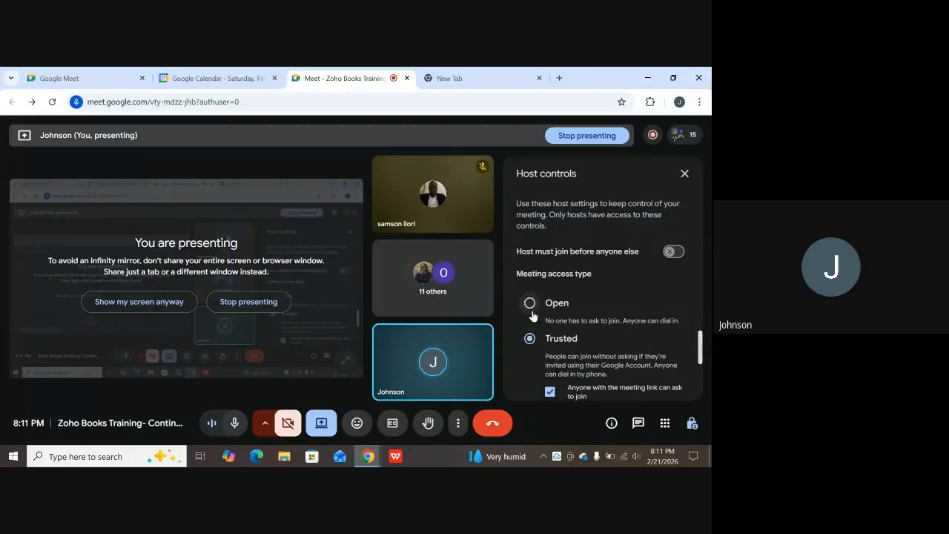
pyautogui.click(530, 305)
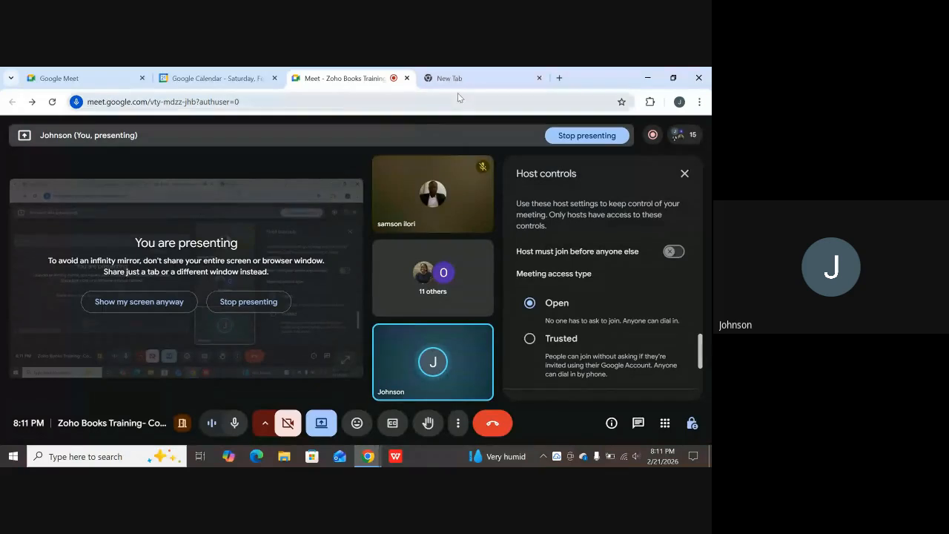
# In the new Chrome tab, search 'zoho' and load the Zoho Books Chart of Accounts page.
pyautogui.click(471, 76)
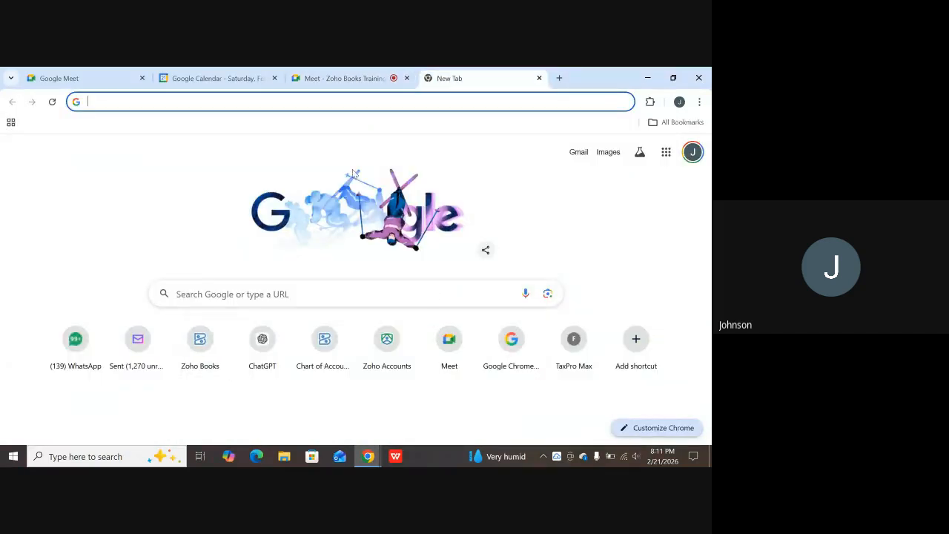
pyautogui.click(246, 103)
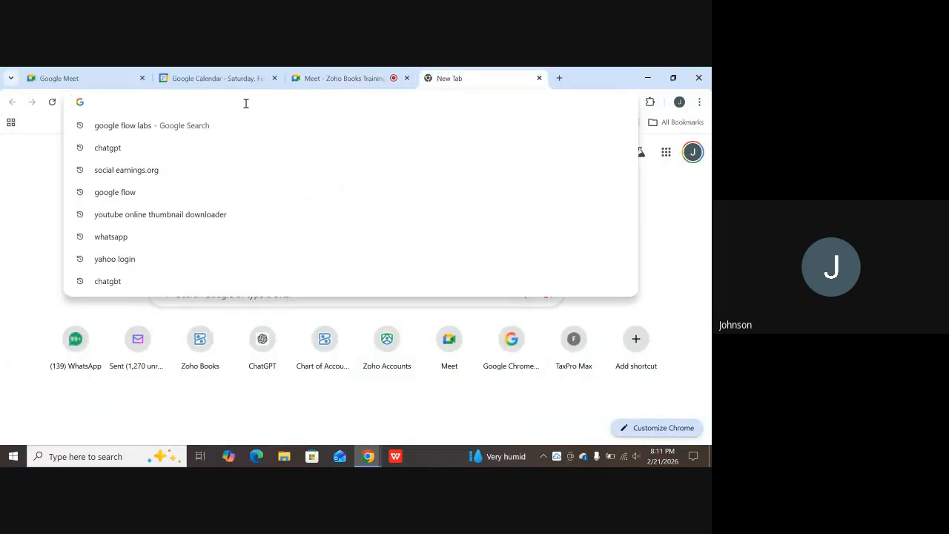
pyautogui.write('z')
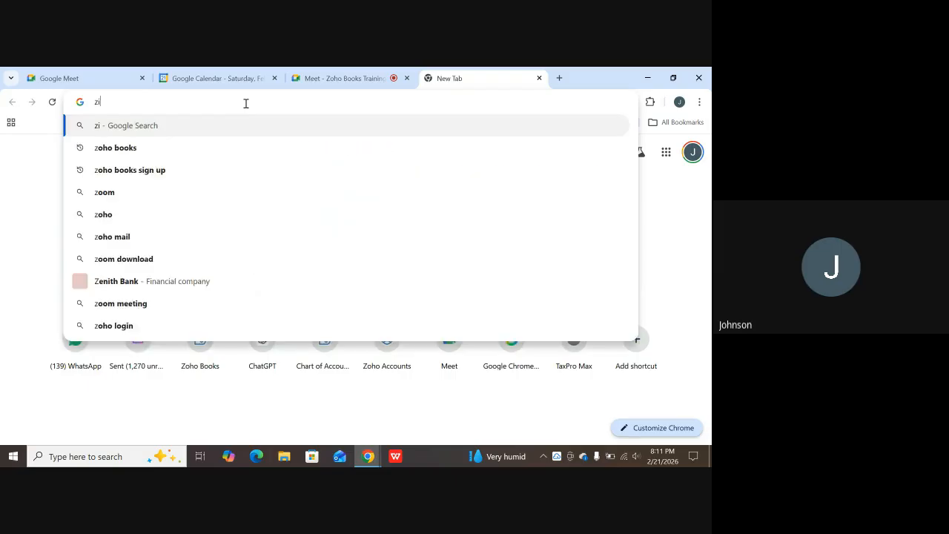
pyautogui.write('o')
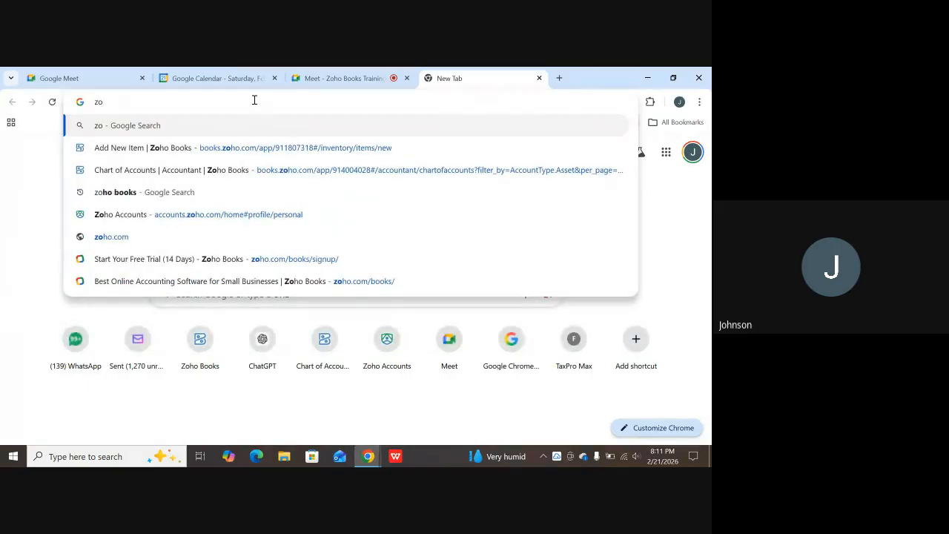
pyautogui.write('ho')
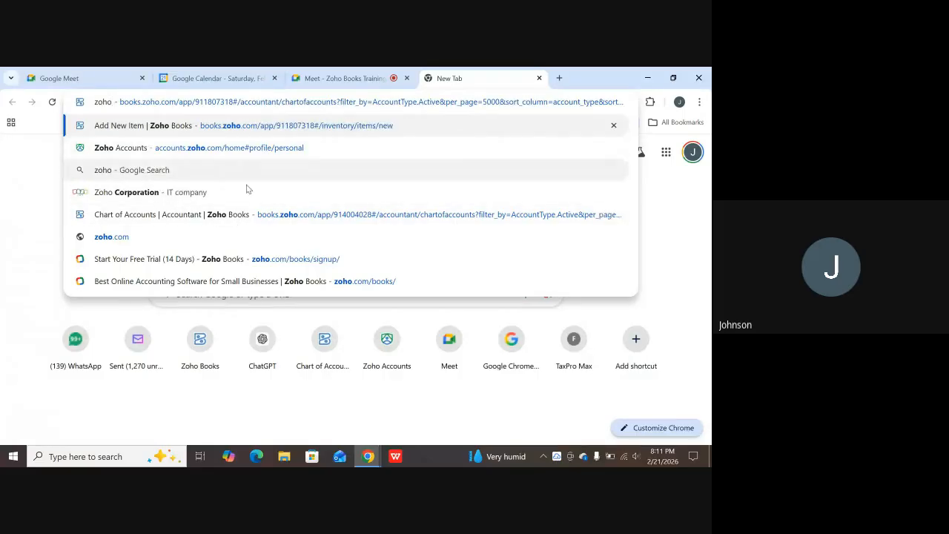
pyautogui.click(121, 215)
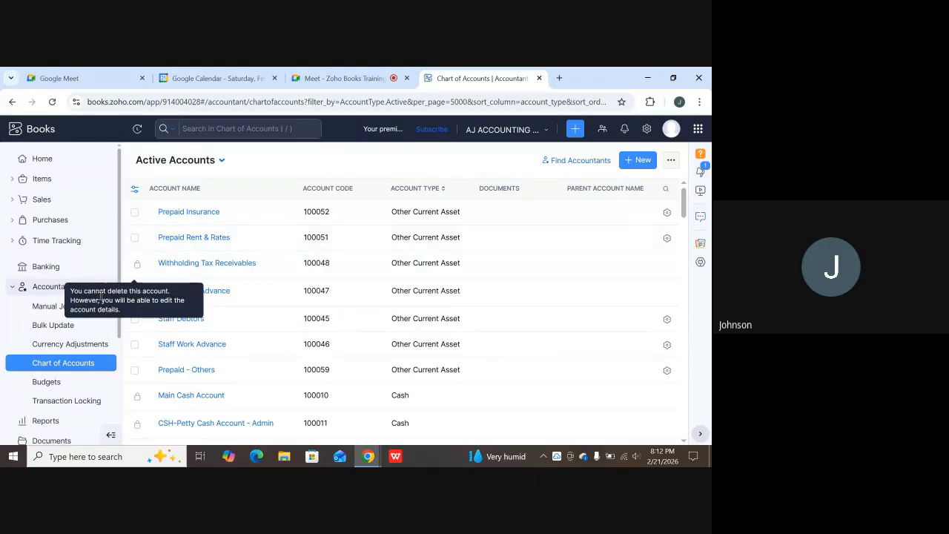
# Go to Manual Journals under Accountant in the sidebar.
pyautogui.click(56, 309)
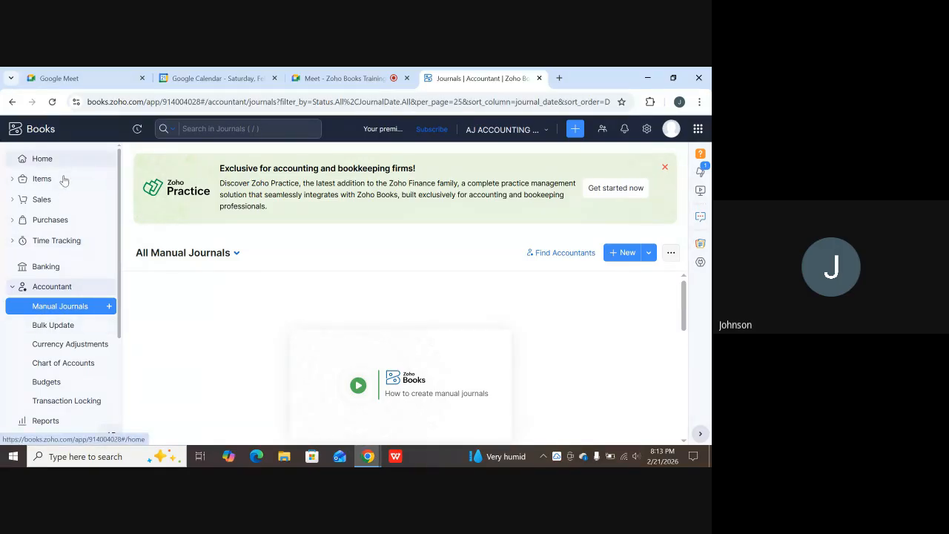
# Start a new invoice from Sales > Invoices, numbered INV-000003 and dated 21 Feb 2026.
pyautogui.click(55, 207)
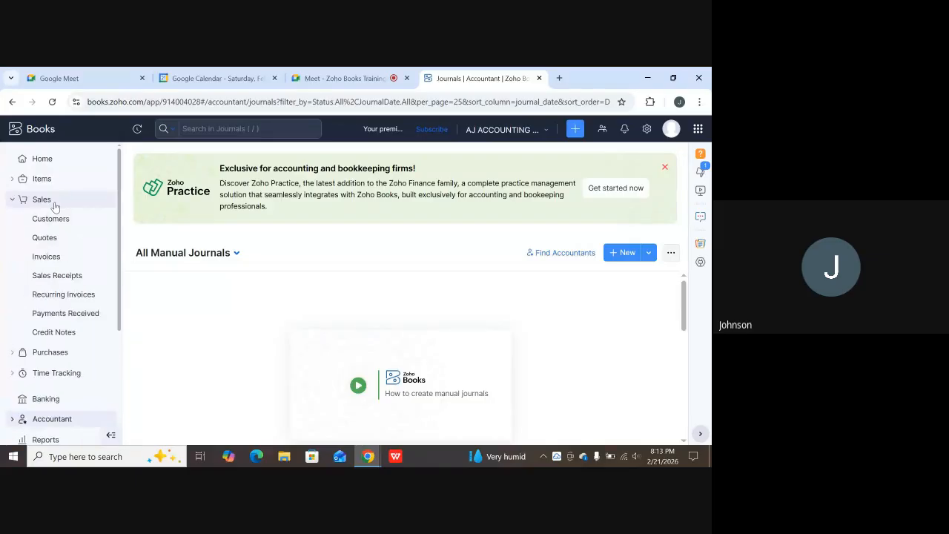
pyautogui.click(46, 256)
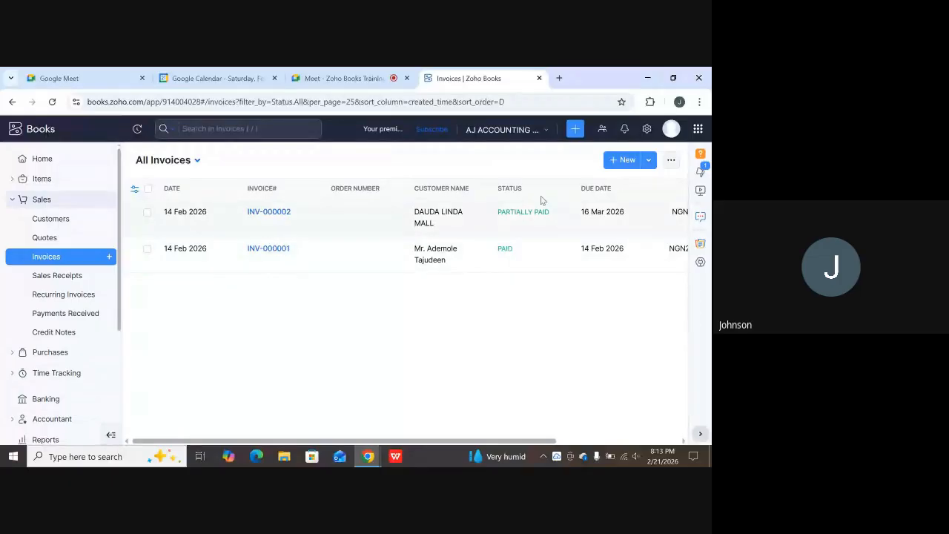
pyautogui.click(627, 160)
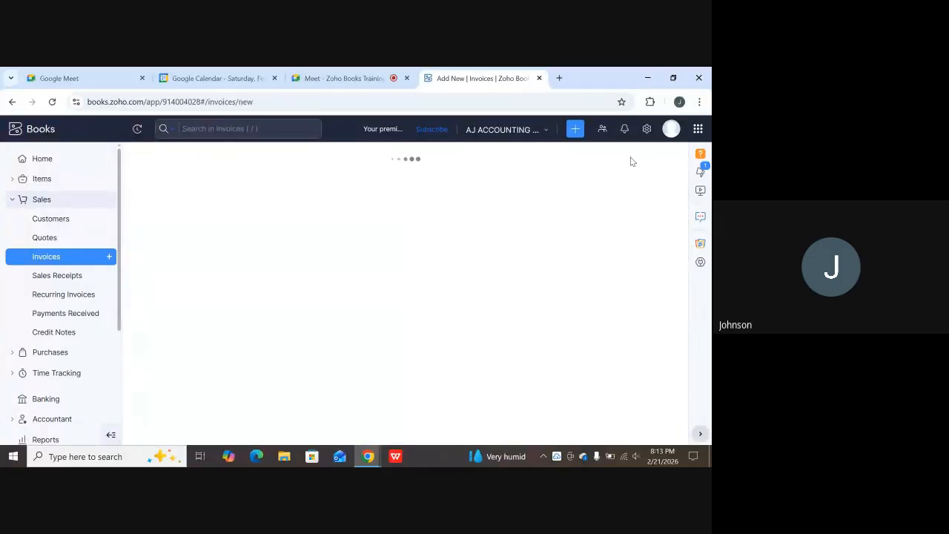
pyautogui.click(52, 200)
pyautogui.click(52, 200)
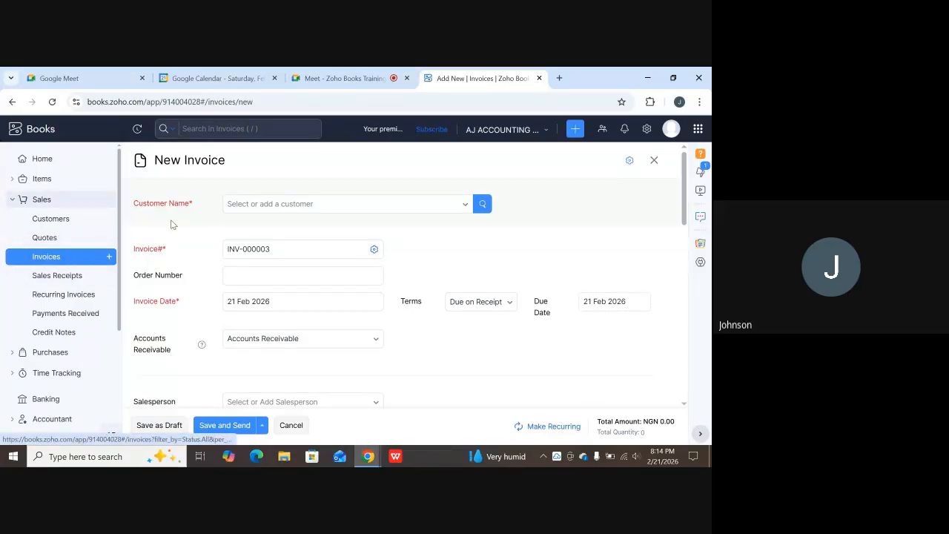
pyautogui.click(43, 256)
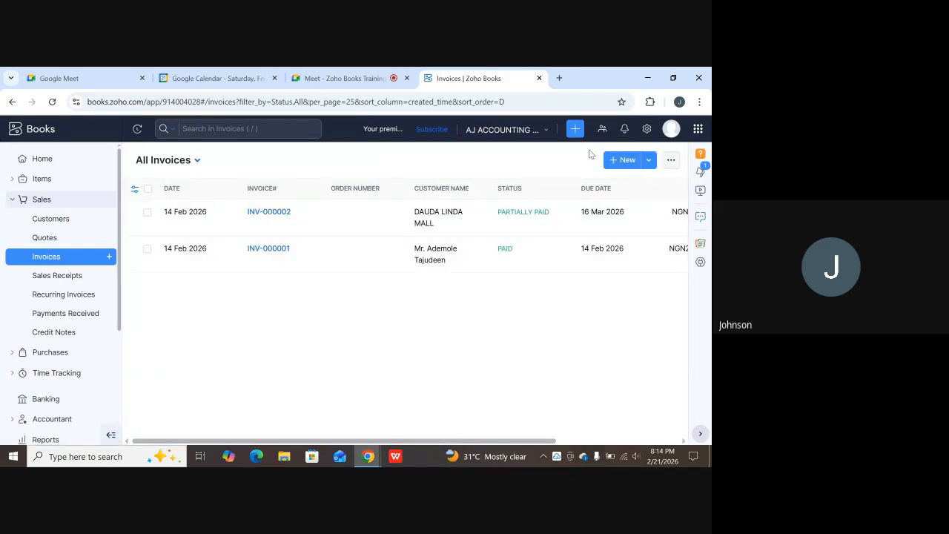
pyautogui.click(621, 159)
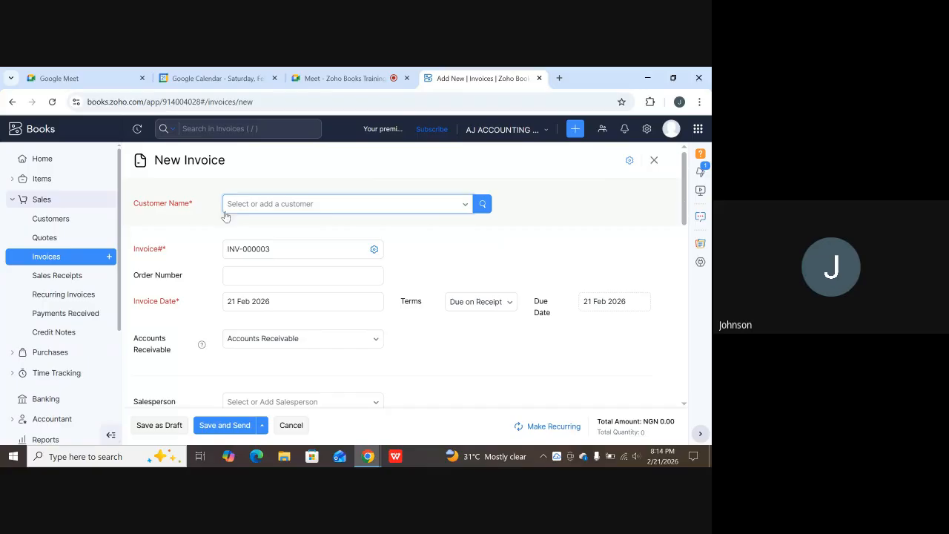
# Start a new Individual customer from the invoice with salutation Mr. and the first name entered.
pyautogui.click(465, 205)
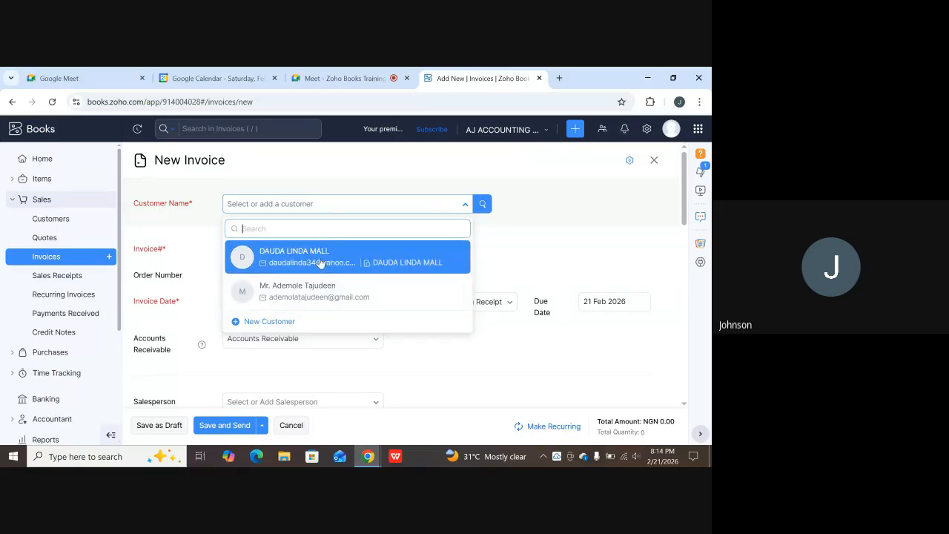
pyautogui.click(252, 321)
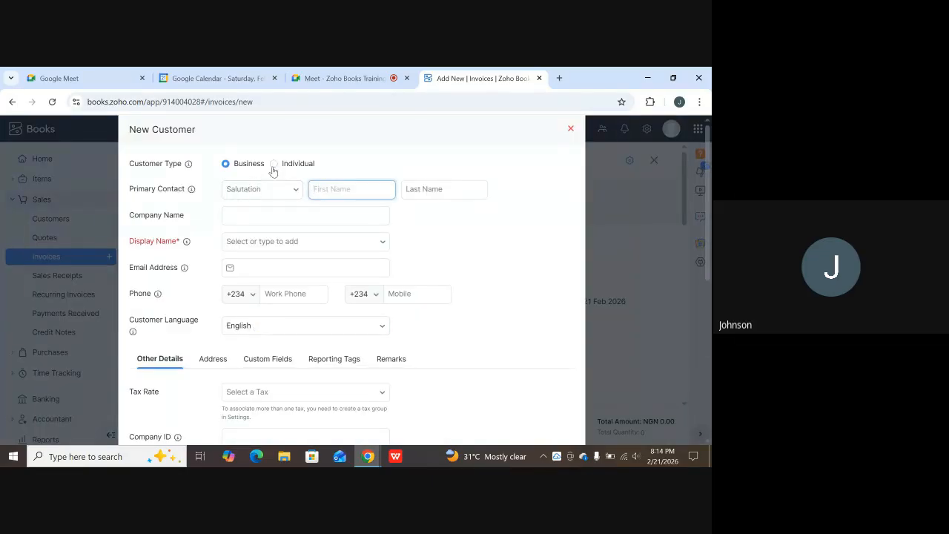
pyautogui.click(273, 163)
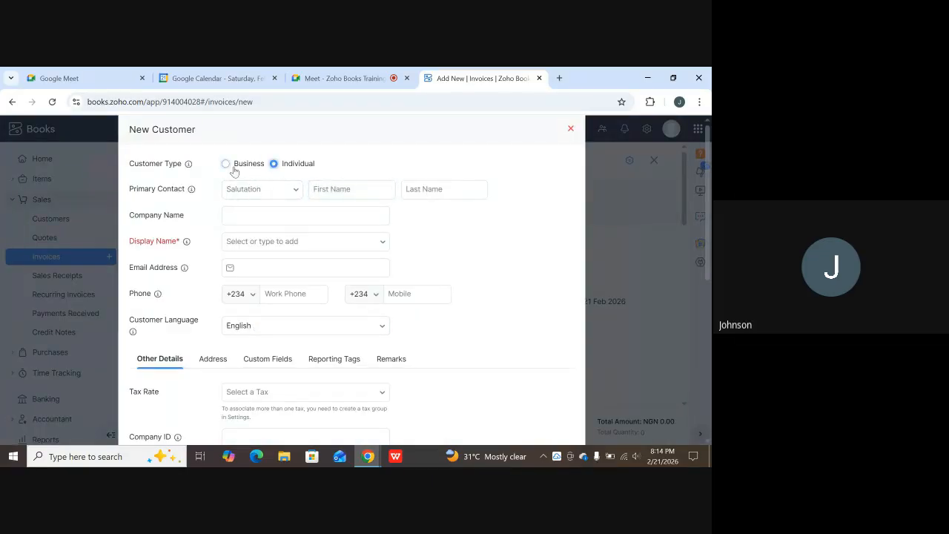
pyautogui.click(267, 189)
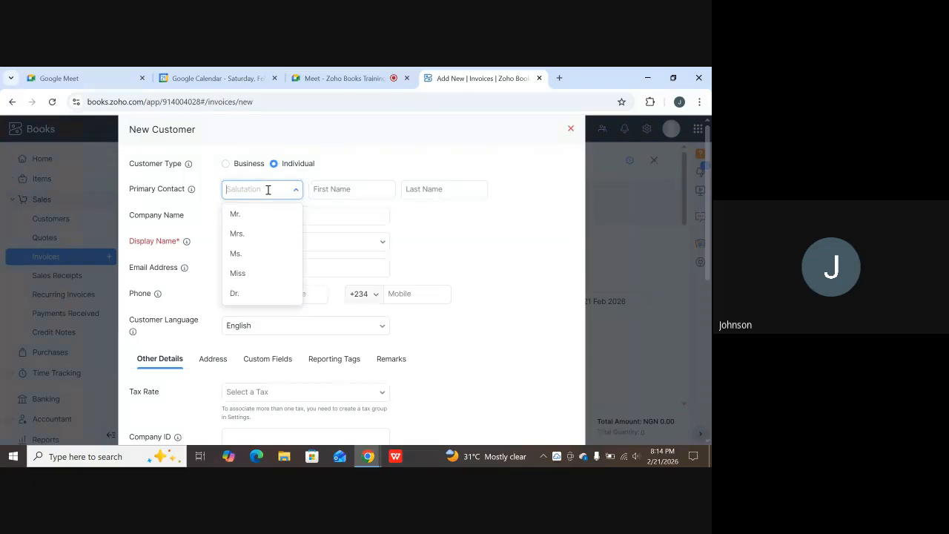
pyautogui.click(247, 217)
pyautogui.click(333, 190)
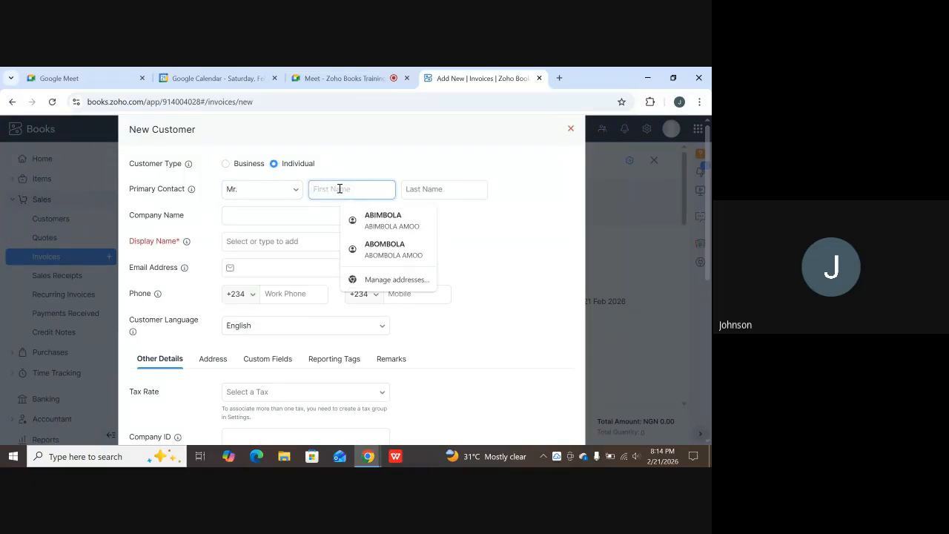
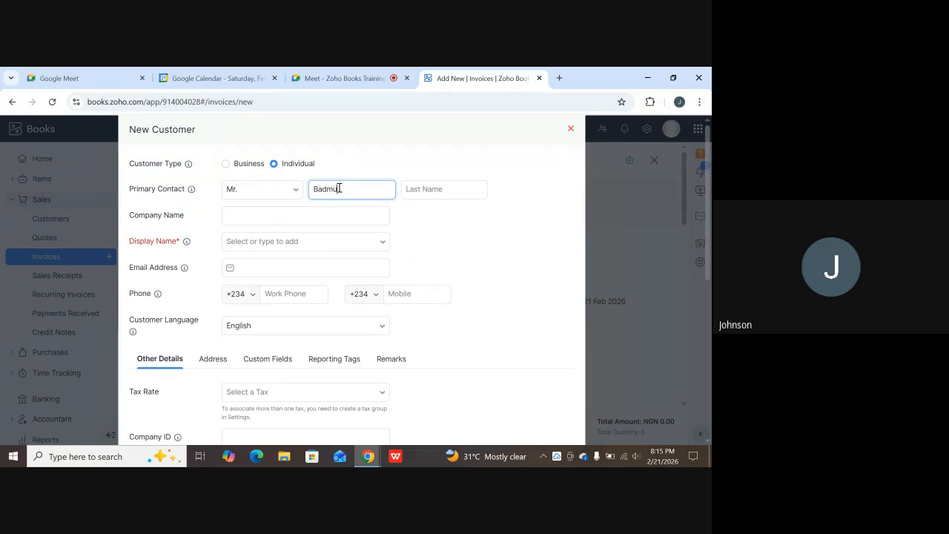
pyautogui.click(425, 188)
pyautogui.click(424, 173)
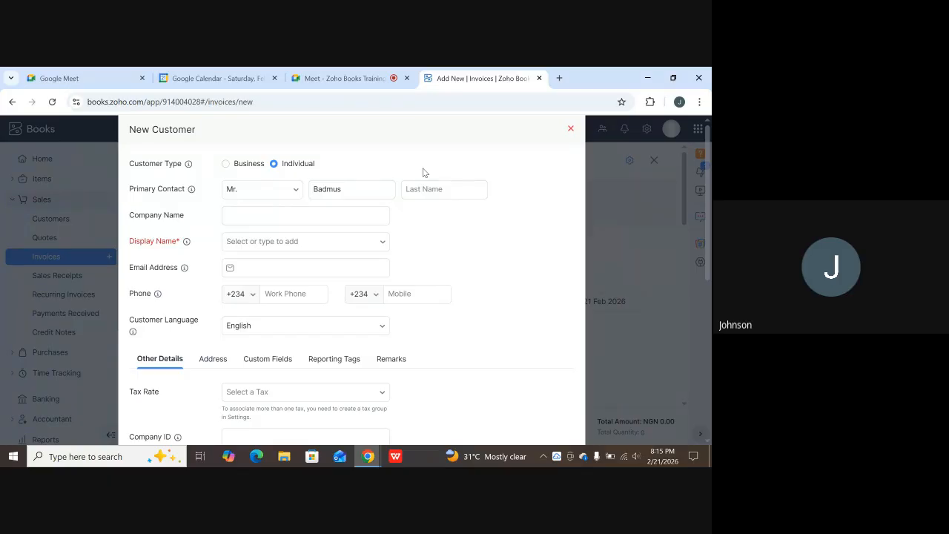
# Clear the settings search and close Settings, returning to the blank invoice INV-000003.
pyautogui.write('suf')
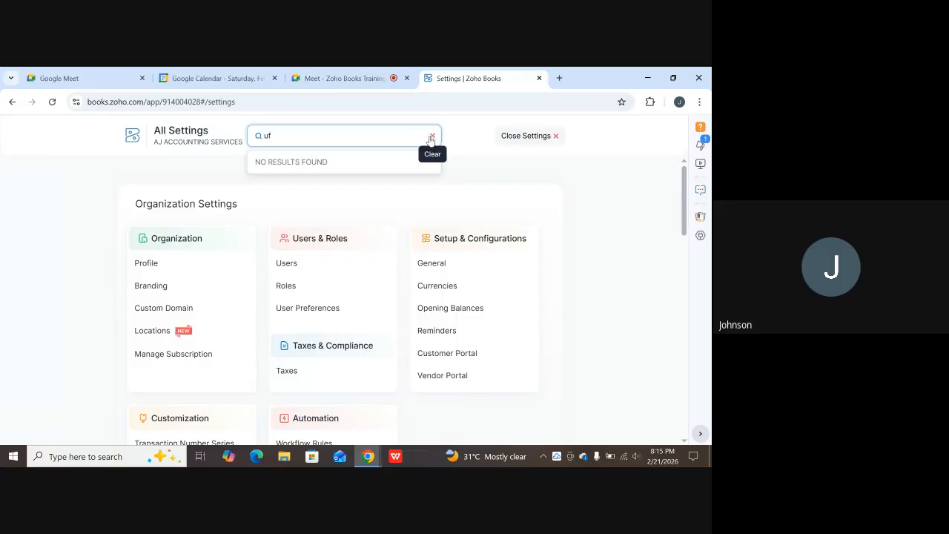
pyautogui.click(433, 137)
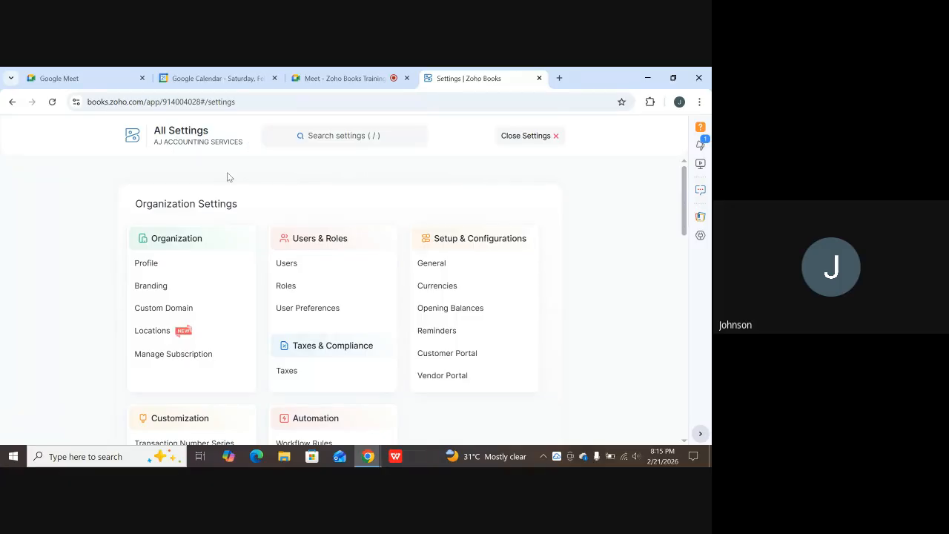
pyautogui.click(556, 137)
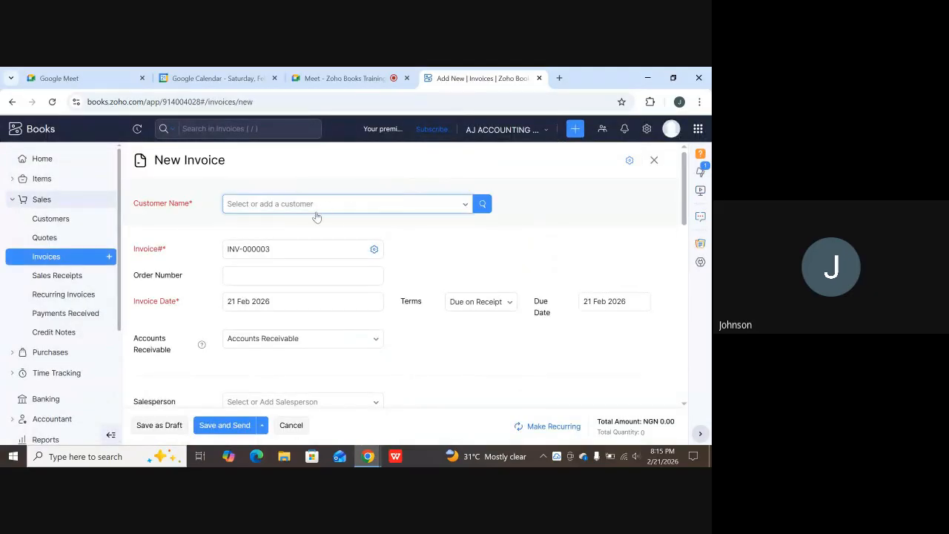
# Draft a new Individual customer with salutation Mr., first and last name, and Mr.-plus-full-name display name.
pyautogui.click(463, 206)
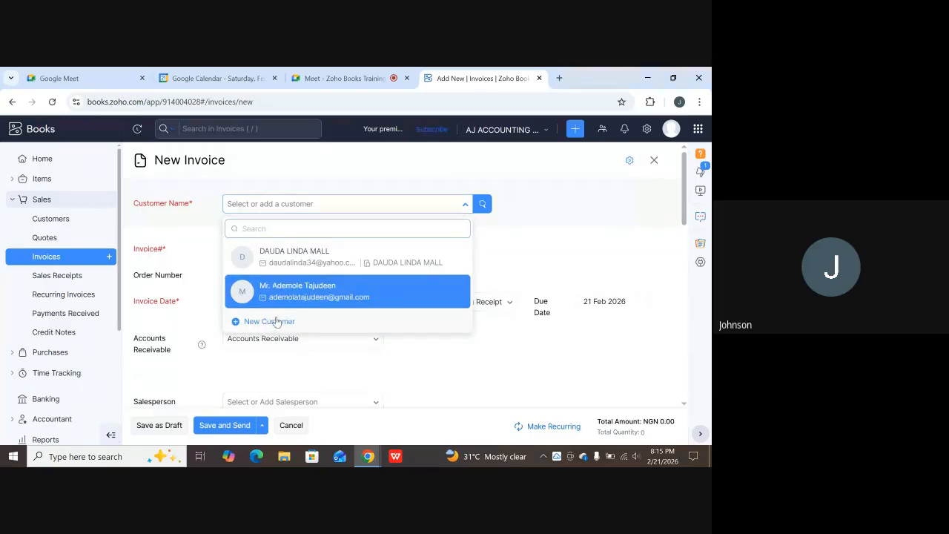
pyautogui.click(282, 321)
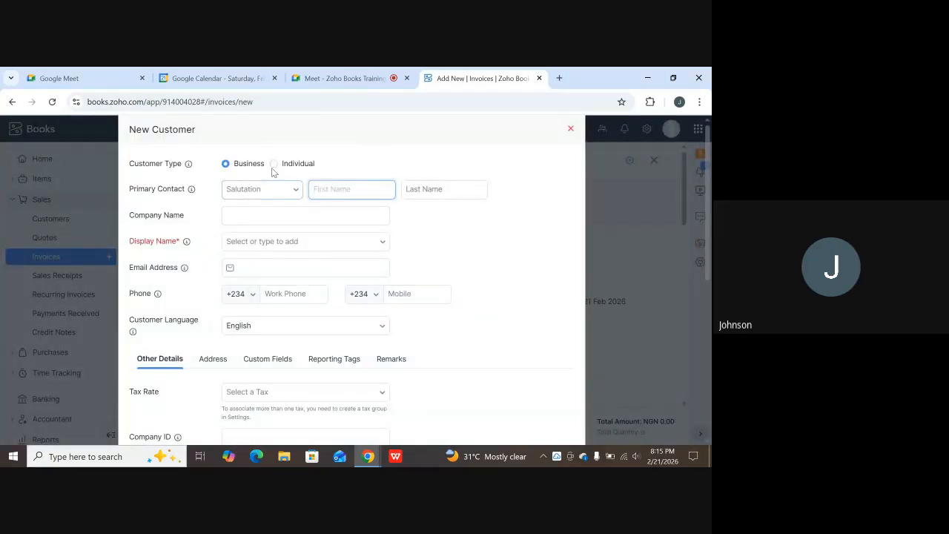
pyautogui.click(274, 164)
pyautogui.click(277, 187)
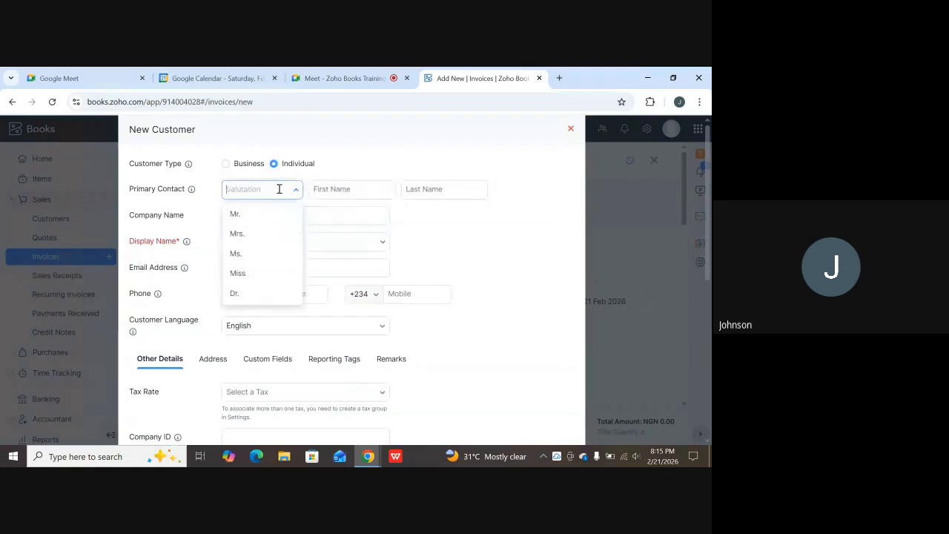
pyautogui.click(234, 215)
pyautogui.click(340, 190)
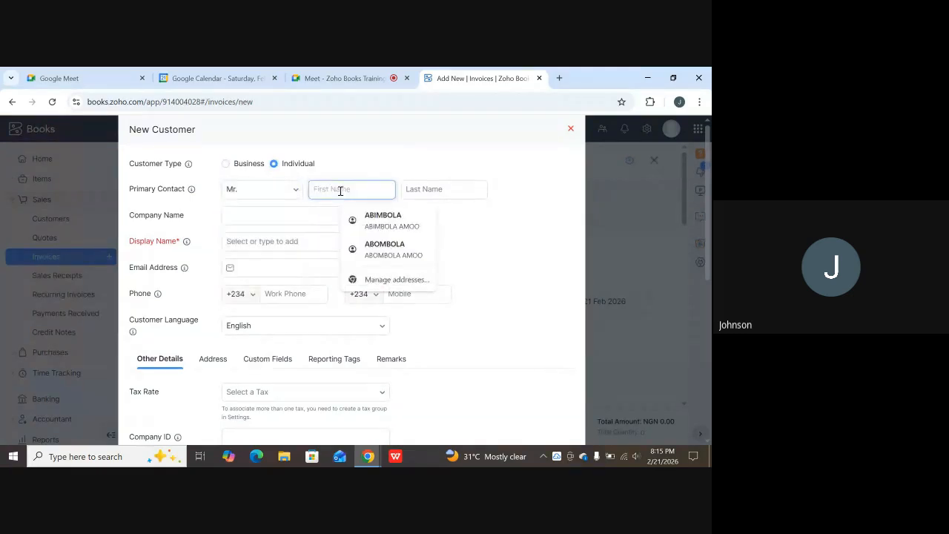
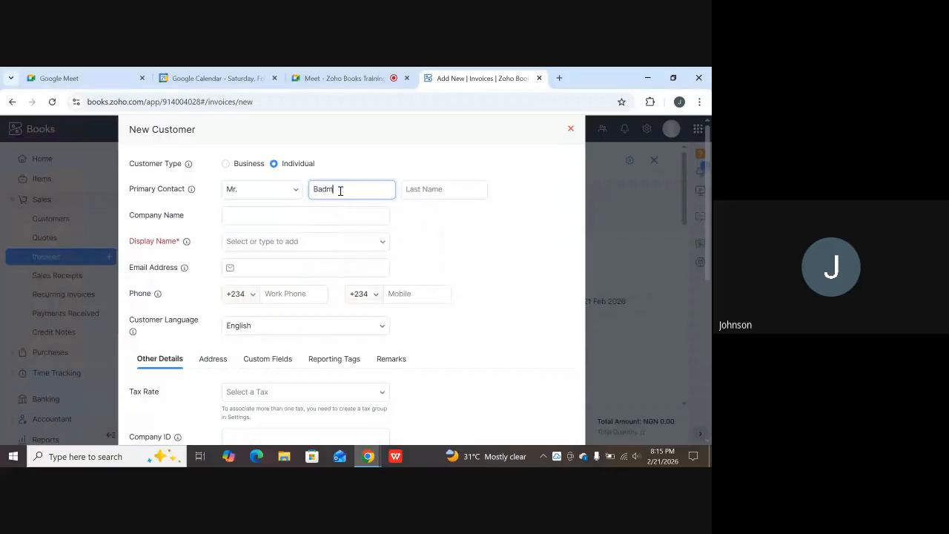
pyautogui.click(463, 190)
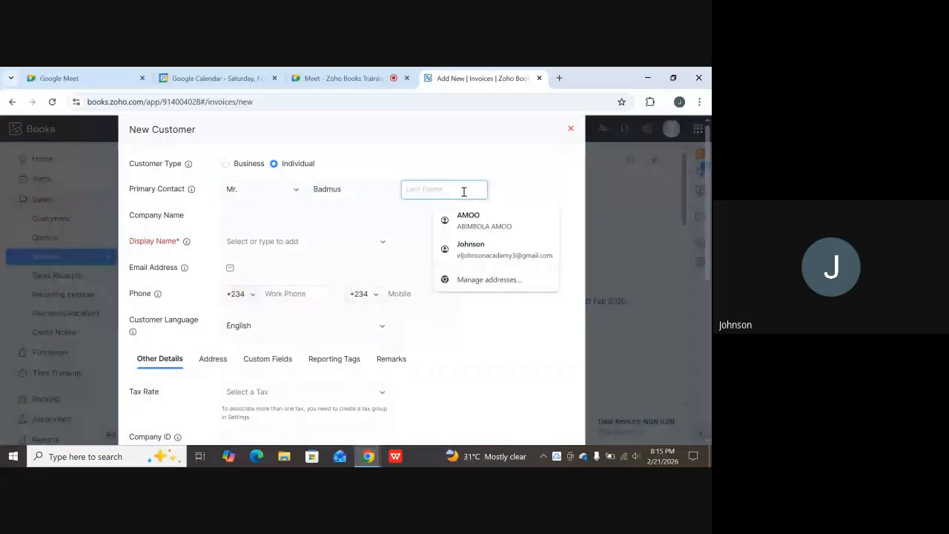
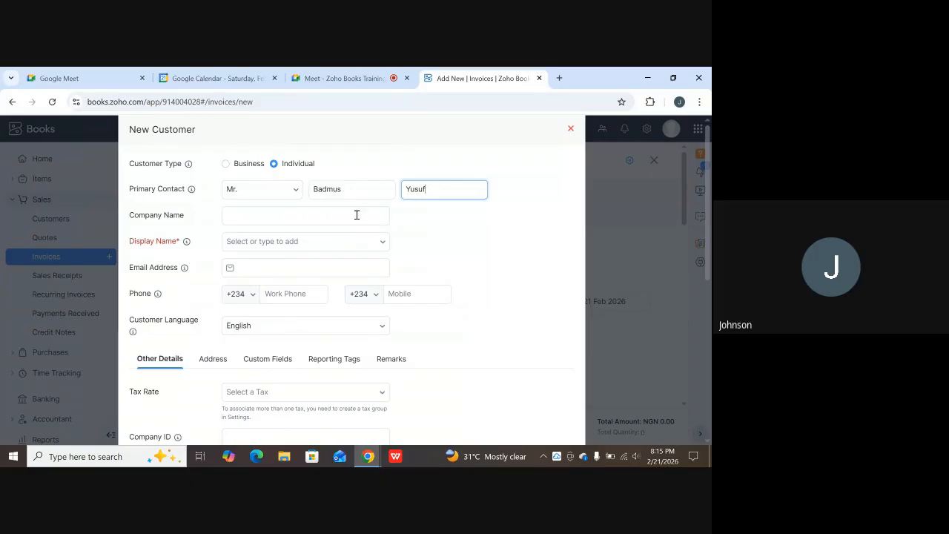
pyautogui.click(290, 242)
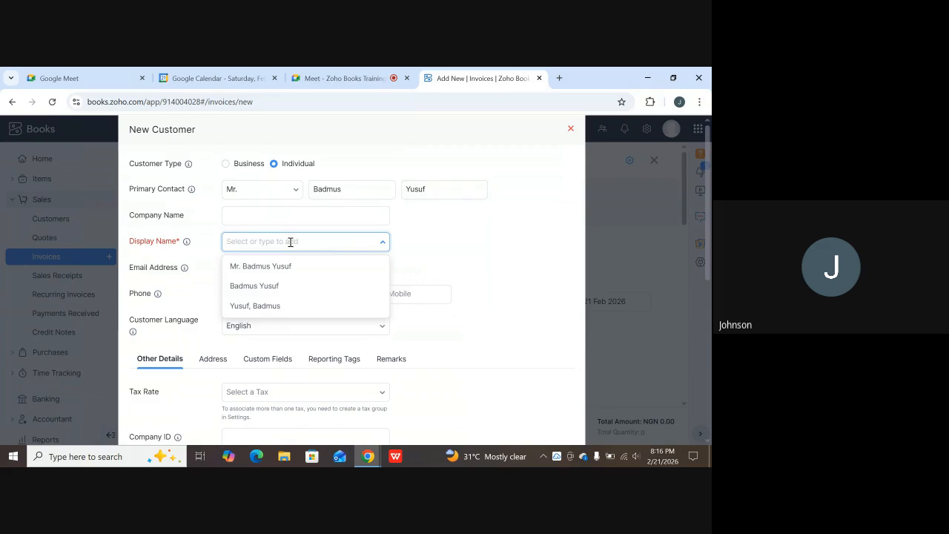
pyautogui.click(263, 267)
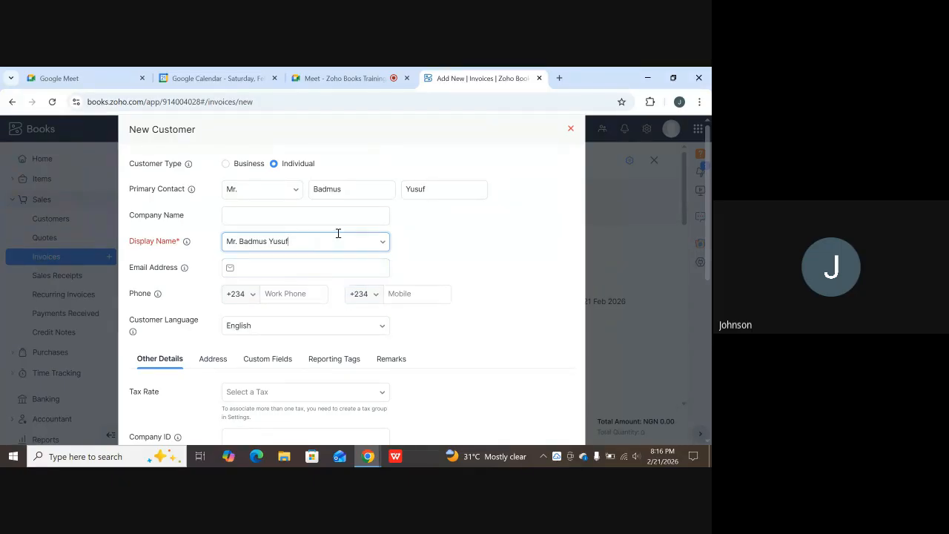
# Review the contact fields, keeping work phone code +234 and English as the customer language.
pyautogui.click(267, 274)
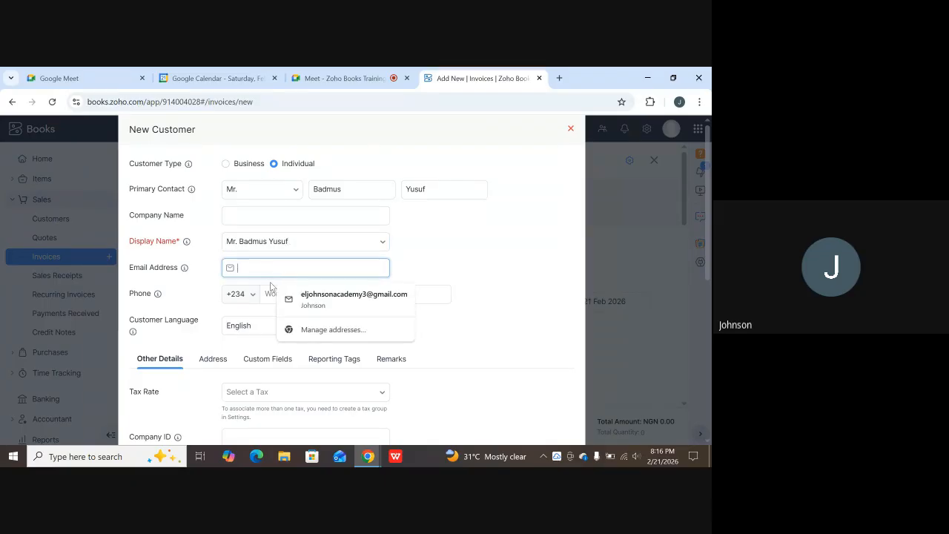
pyautogui.click(237, 293)
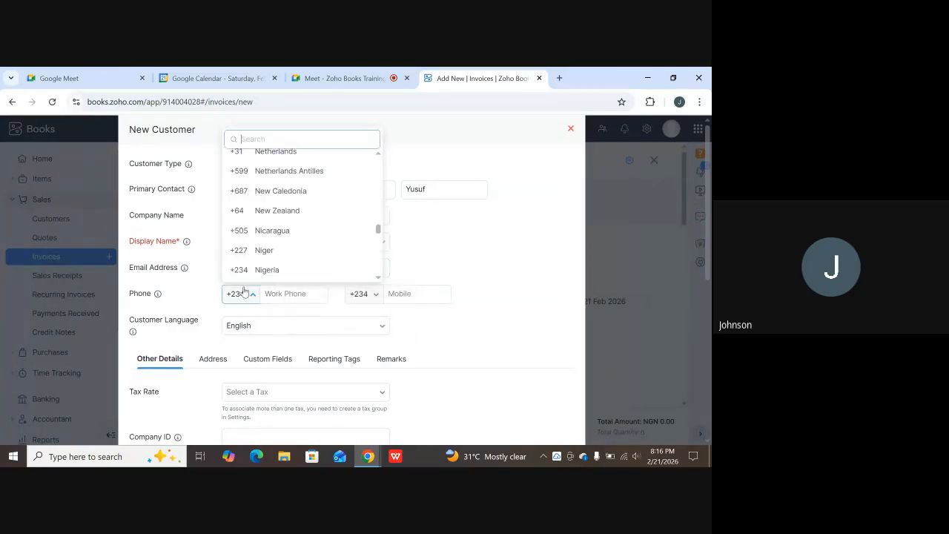
pyautogui.click(470, 309)
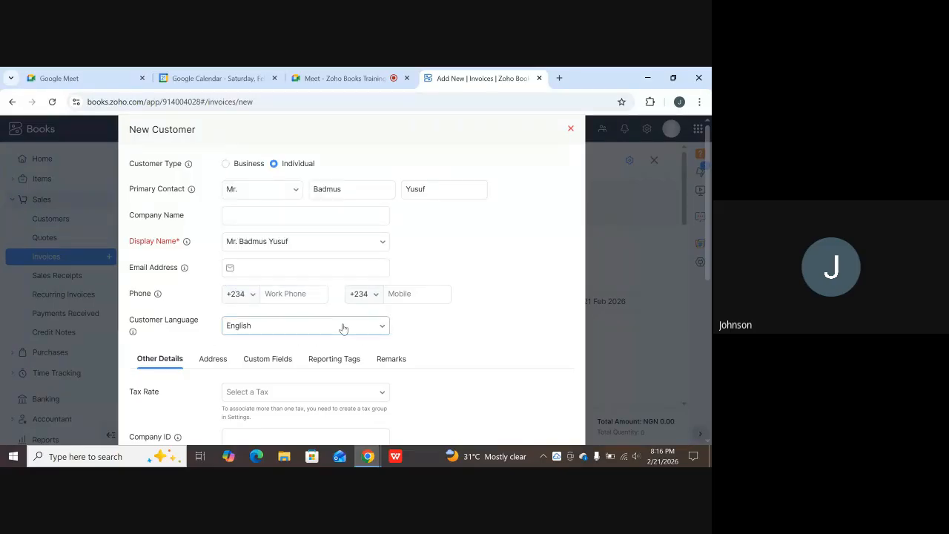
pyautogui.scroll(-2, 341, 326)
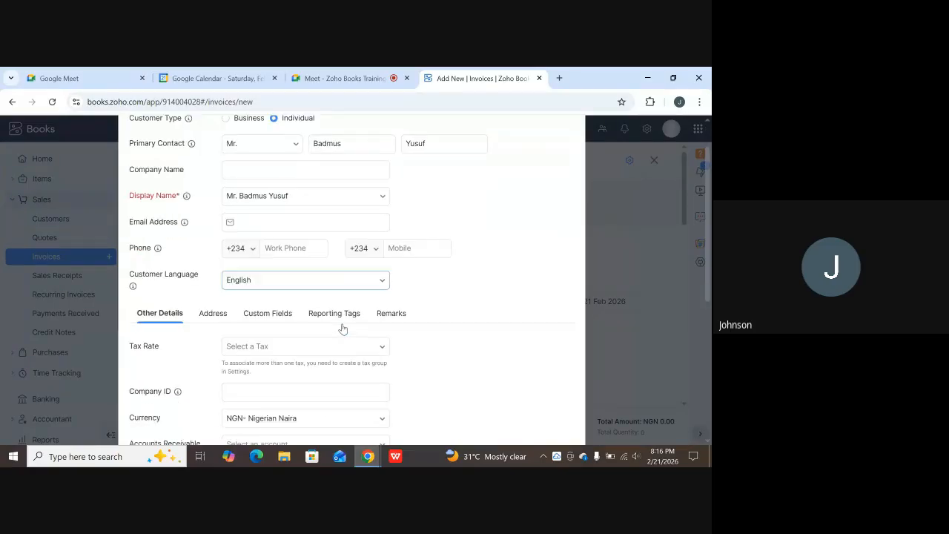
pyautogui.click(384, 273)
pyautogui.scroll(-8, 291, 322)
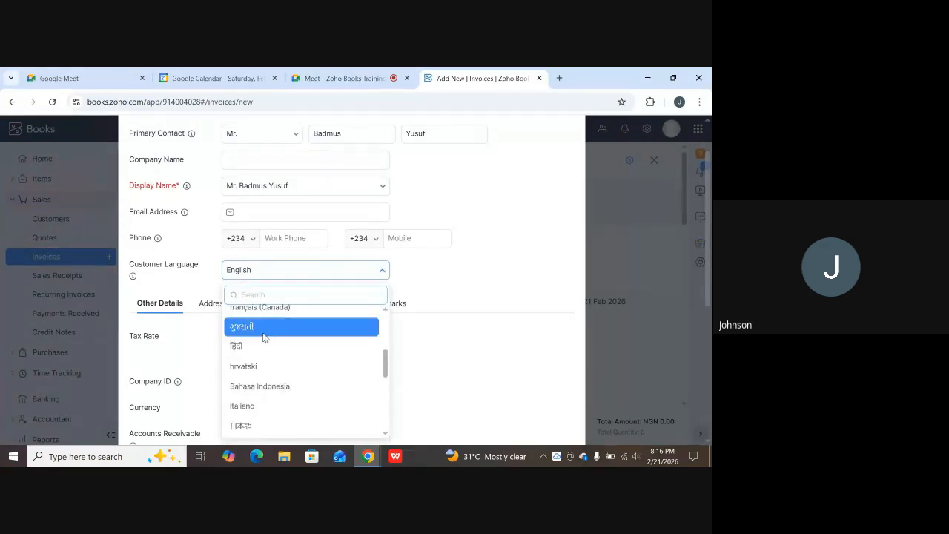
pyautogui.scroll(-2, 266, 341)
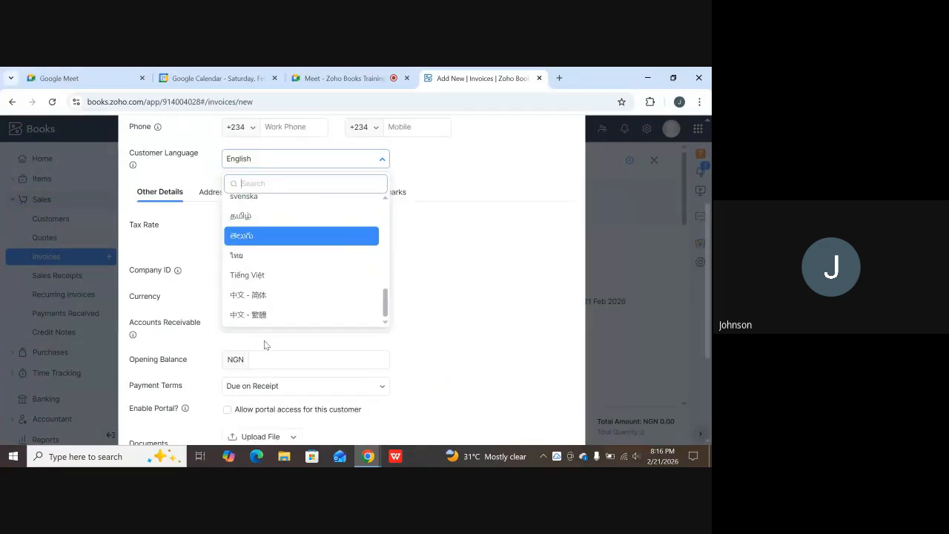
pyautogui.click(490, 183)
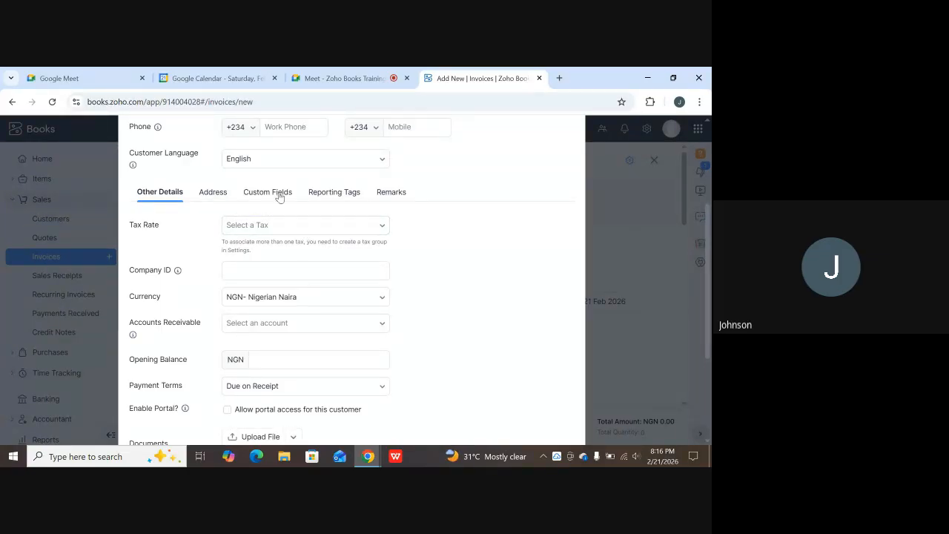
pyautogui.scroll(2, 278, 194)
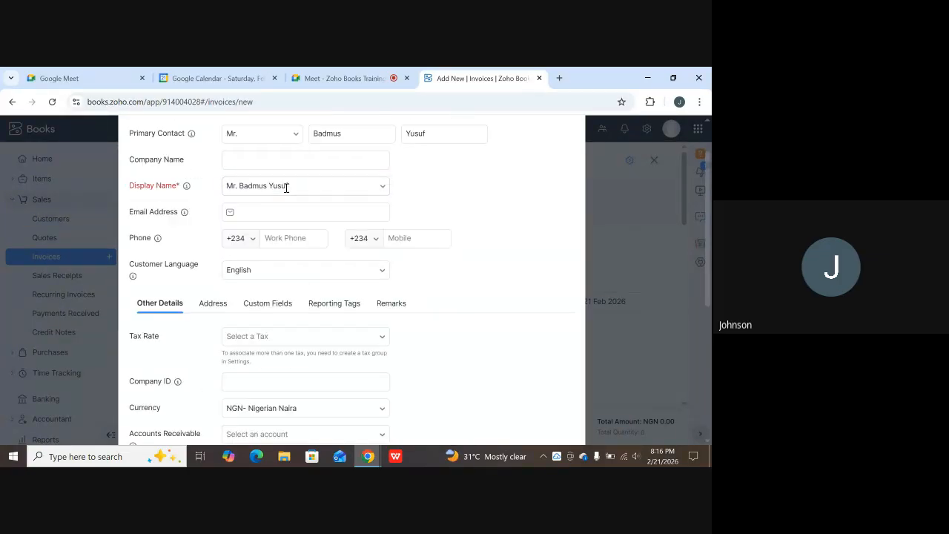
pyautogui.scroll(-2, 314, 208)
# Give the customer VAT [7.5%] tax rate, keep NGN currency, and use the Accounts Receivable account.
pyautogui.click(310, 226)
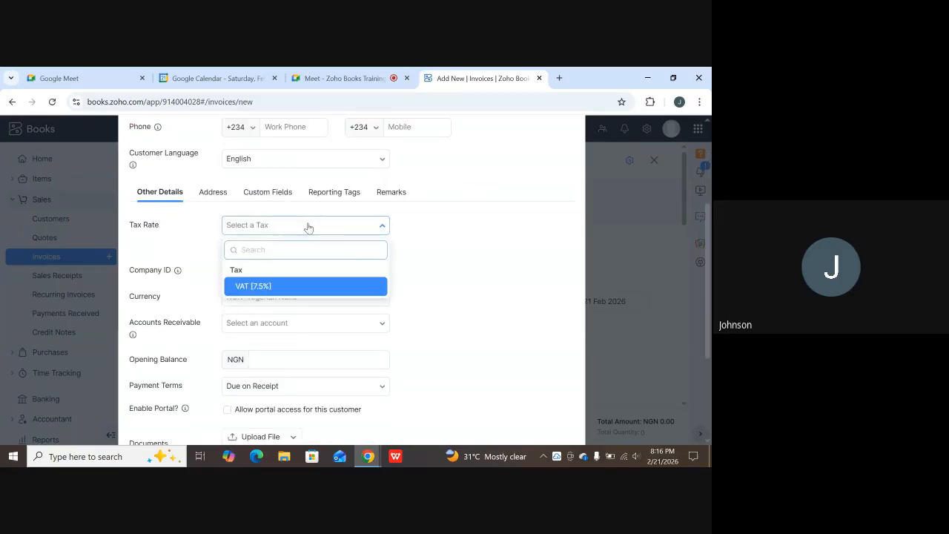
pyautogui.click(254, 286)
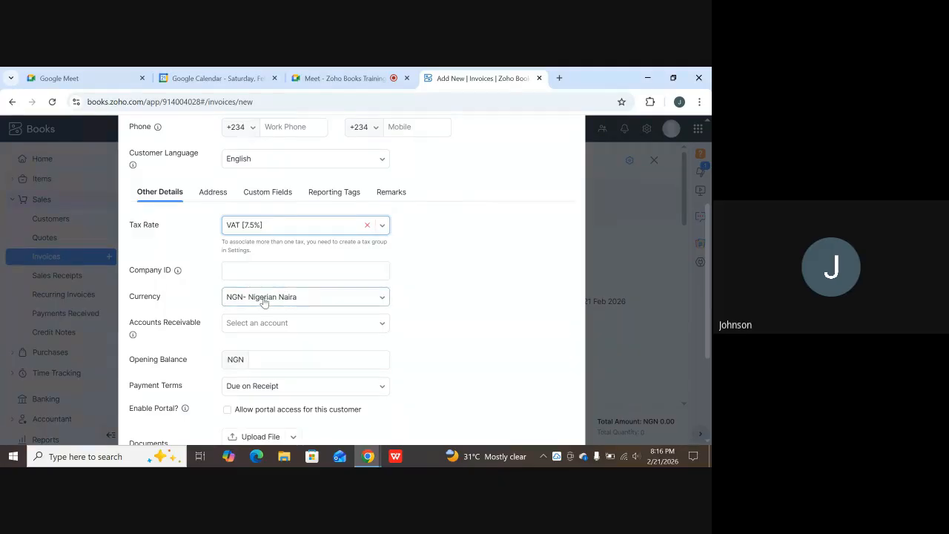
pyautogui.scroll(-3, 375, 297)
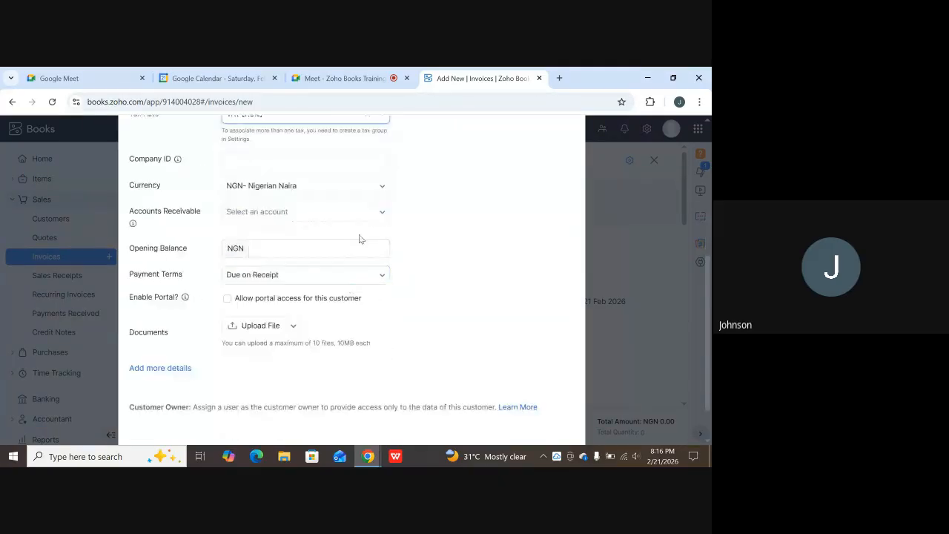
pyautogui.click(349, 190)
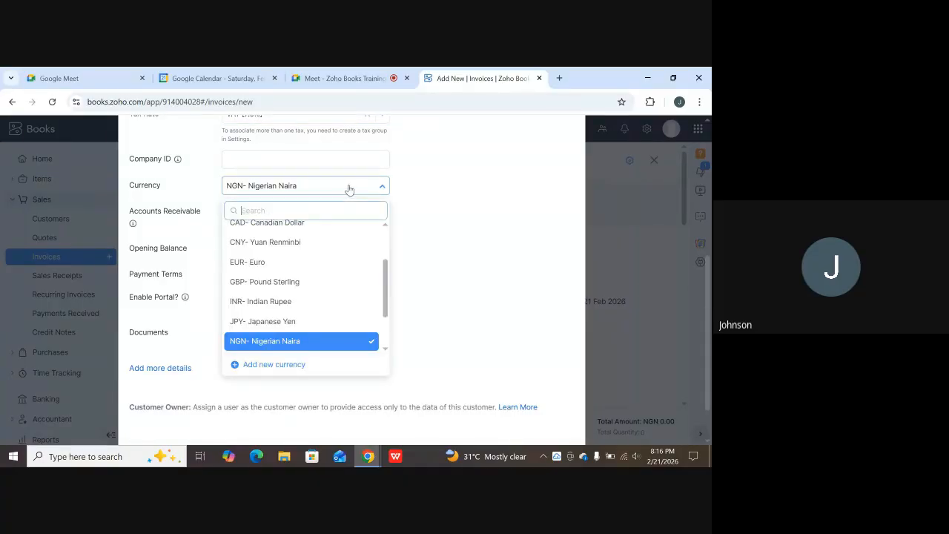
pyautogui.scroll(-2, 267, 297)
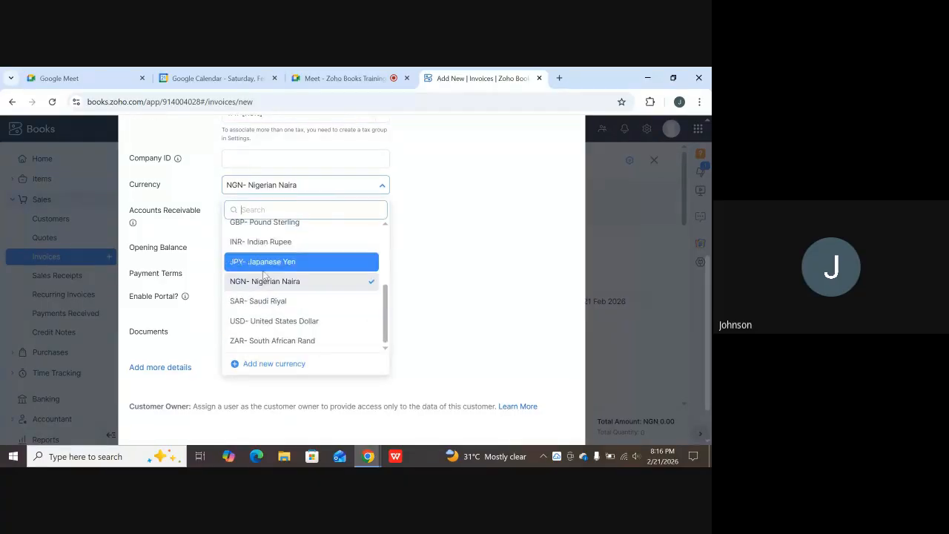
pyautogui.scroll(-2, 264, 276)
pyautogui.click(508, 174)
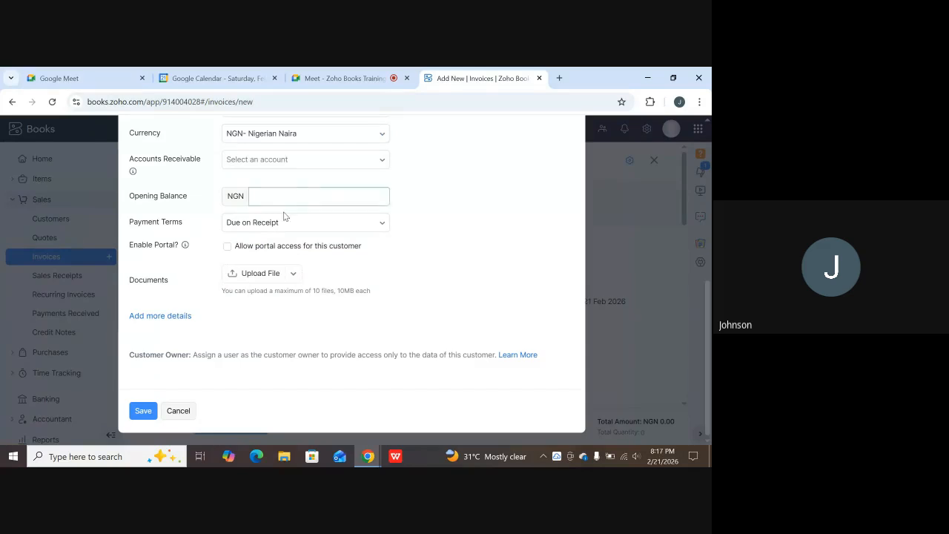
pyautogui.scroll(1, 207, 208)
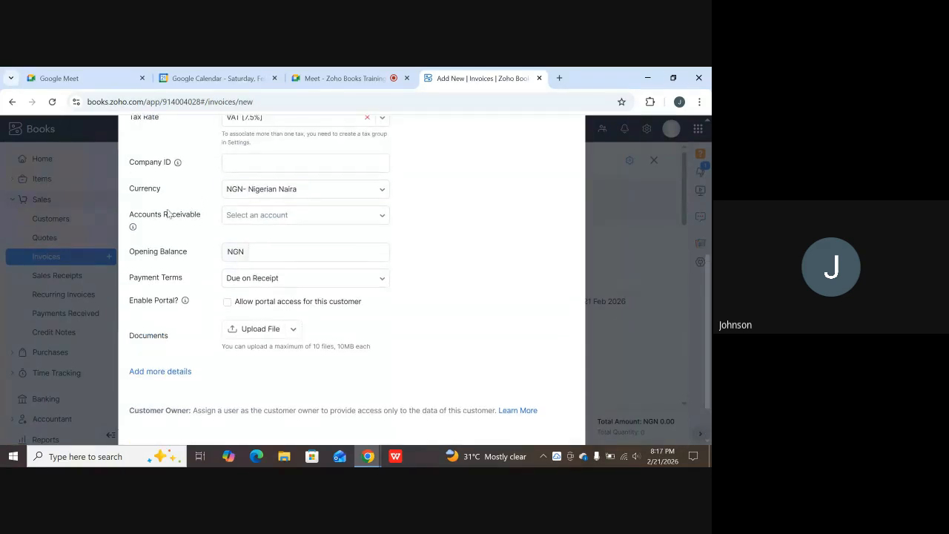
pyautogui.click(354, 220)
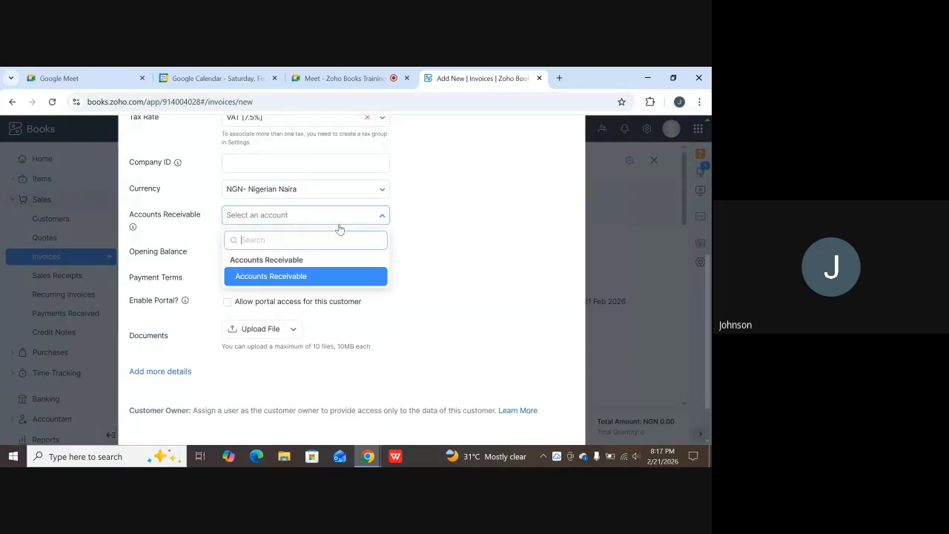
pyautogui.click(273, 276)
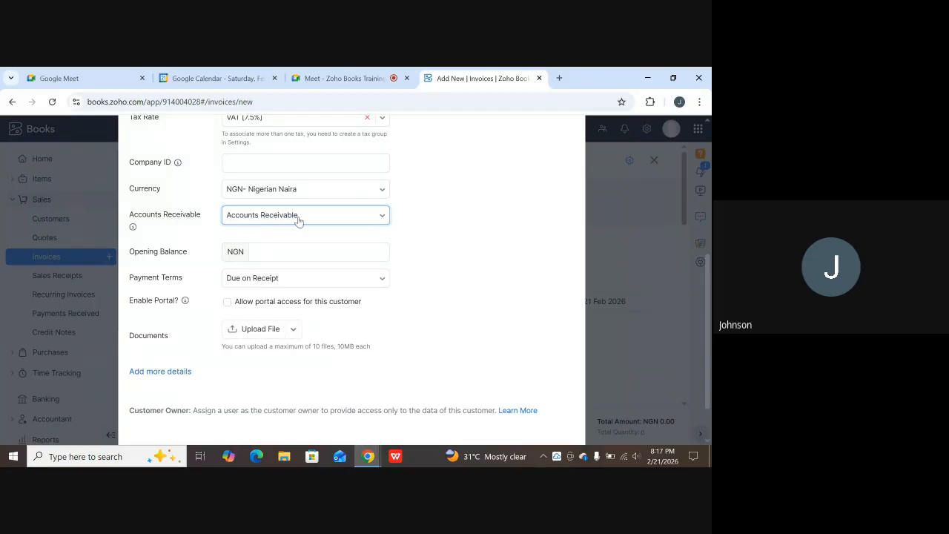
pyautogui.scroll(2, 326, 235)
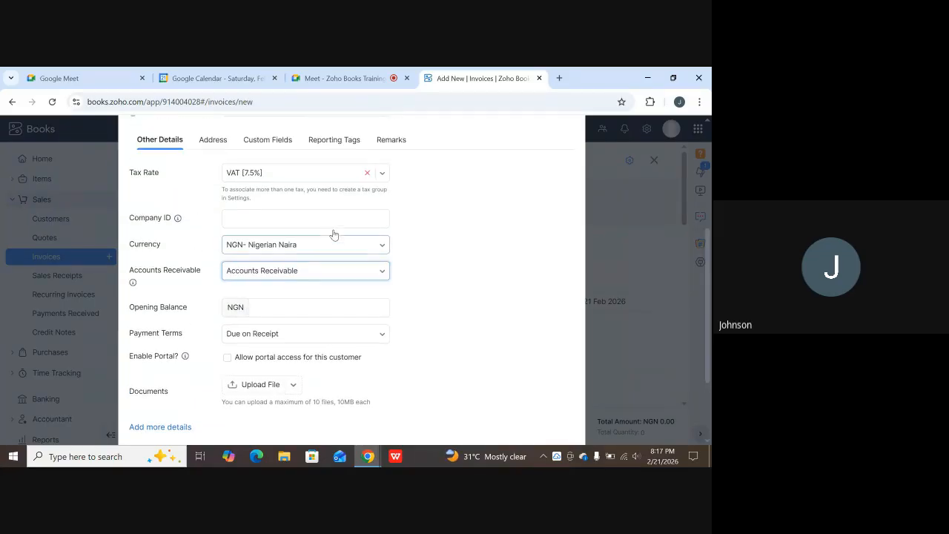
pyautogui.scroll(3, 299, 233)
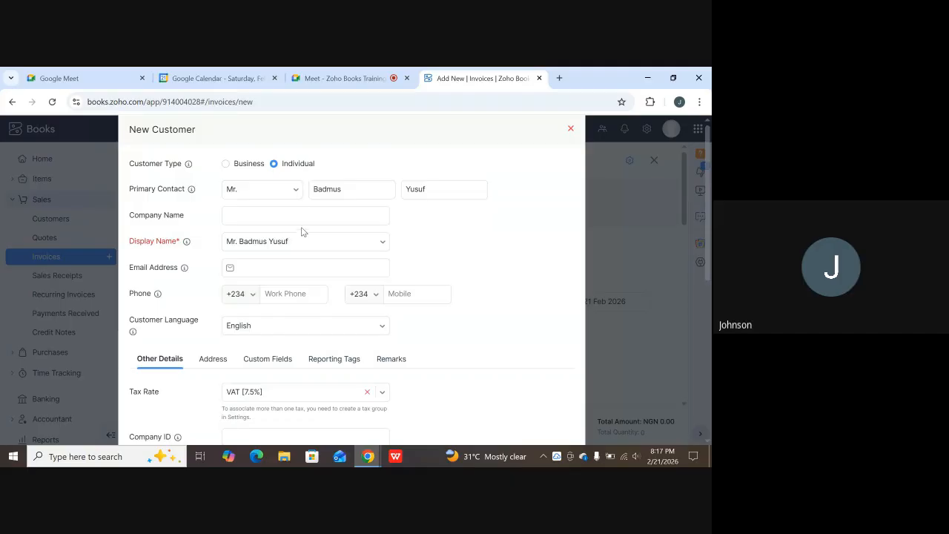
pyautogui.scroll(-1, 305, 241)
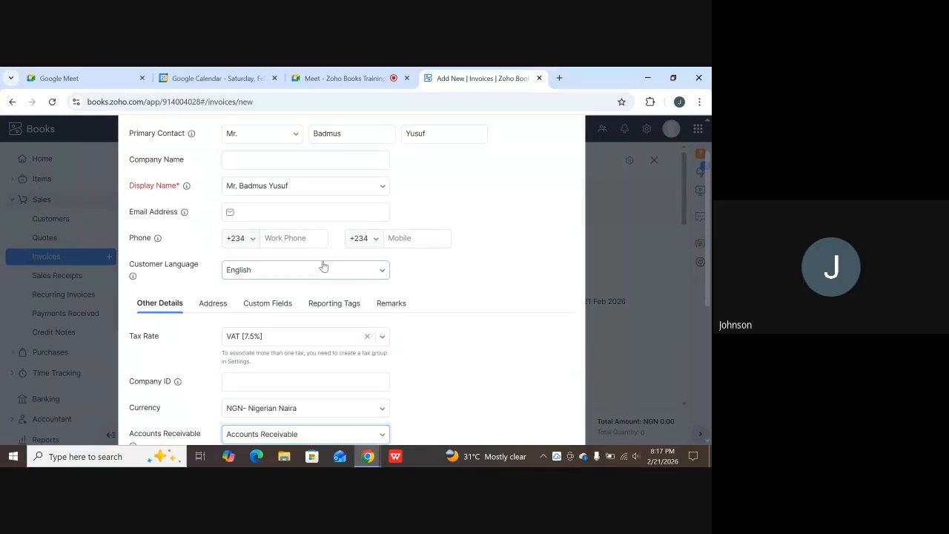
pyautogui.scroll(-2, 317, 274)
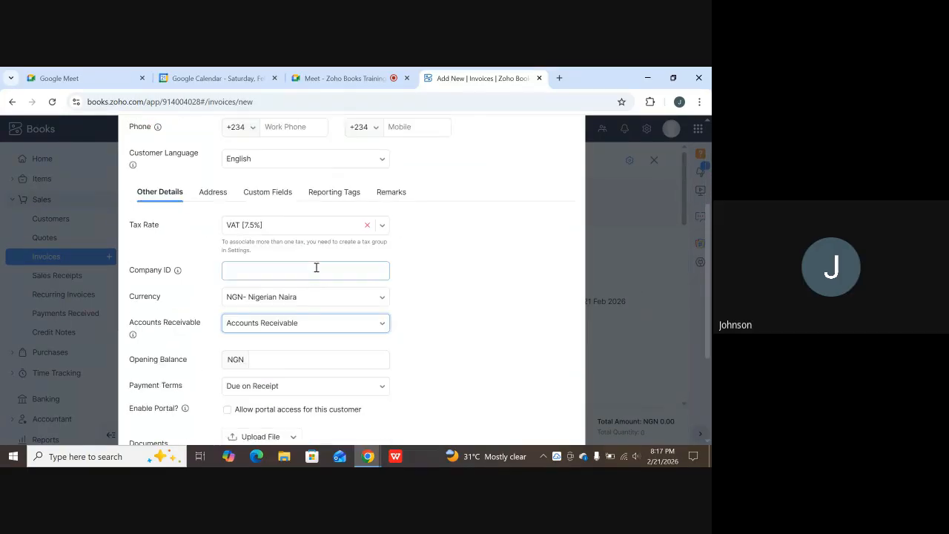
pyautogui.click(250, 245)
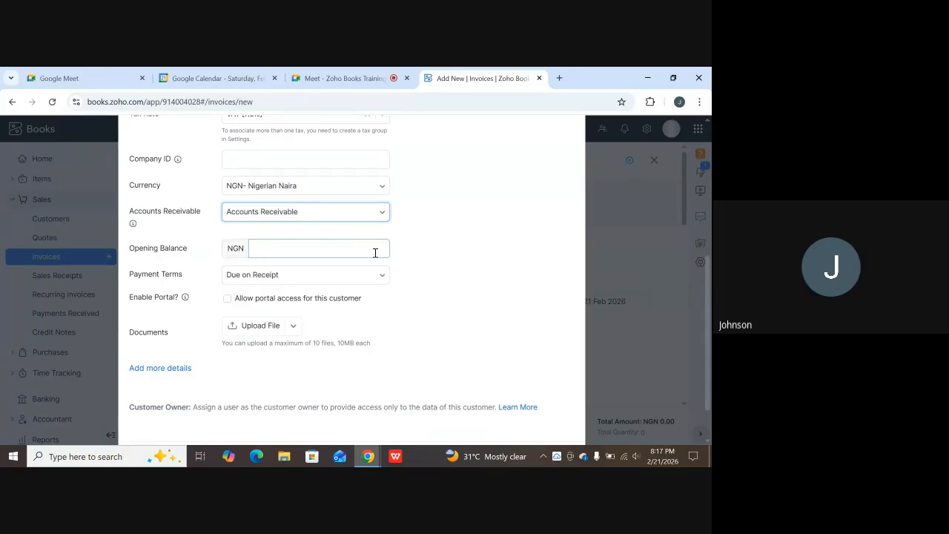
pyautogui.scroll(3, 318, 223)
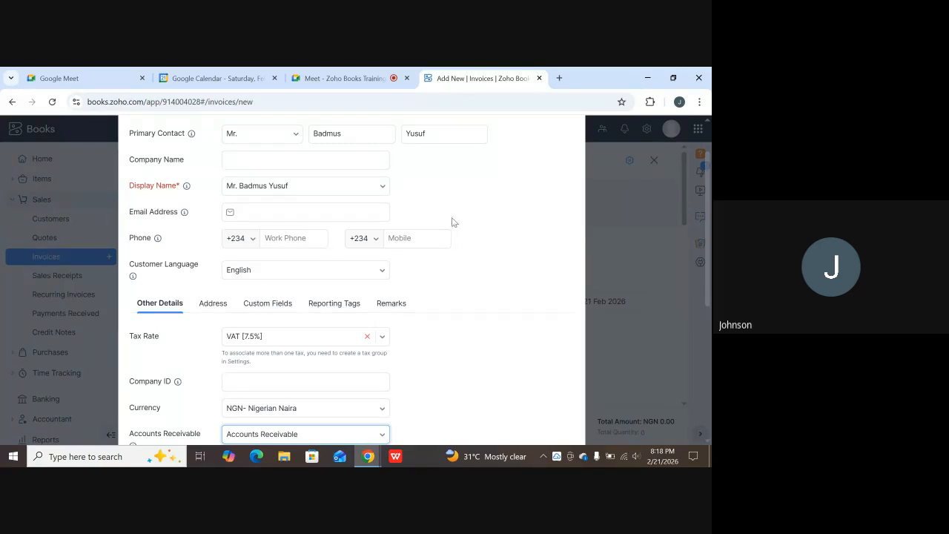
pyautogui.moveTo(454, 221); pyautogui.dragTo(488, 264)
pyautogui.scroll(-1, 488, 265)
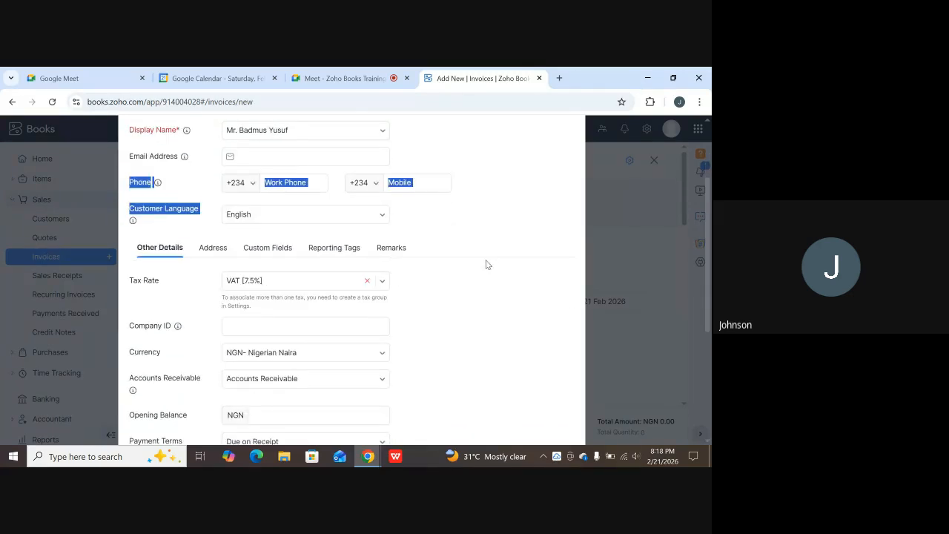
pyautogui.click(478, 222)
pyautogui.scroll(-2, 267, 321)
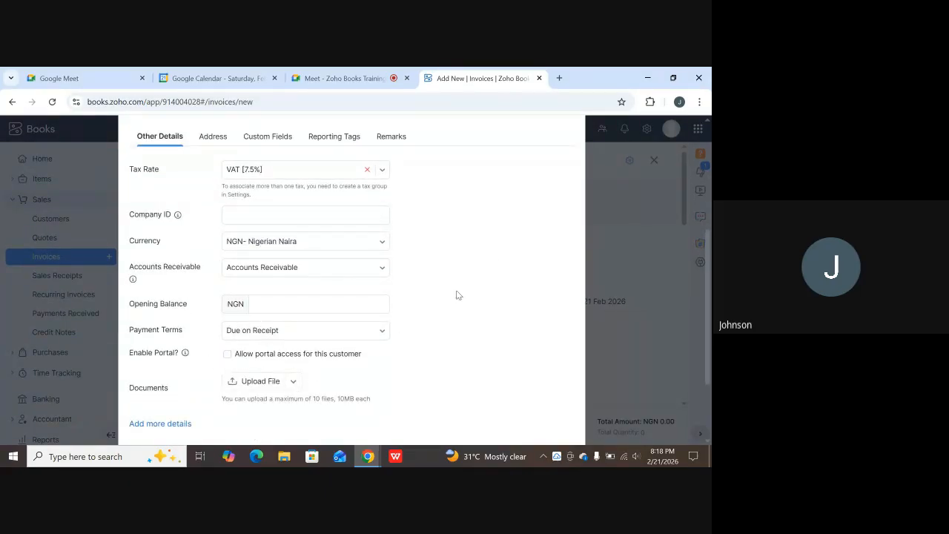
pyautogui.click(261, 303)
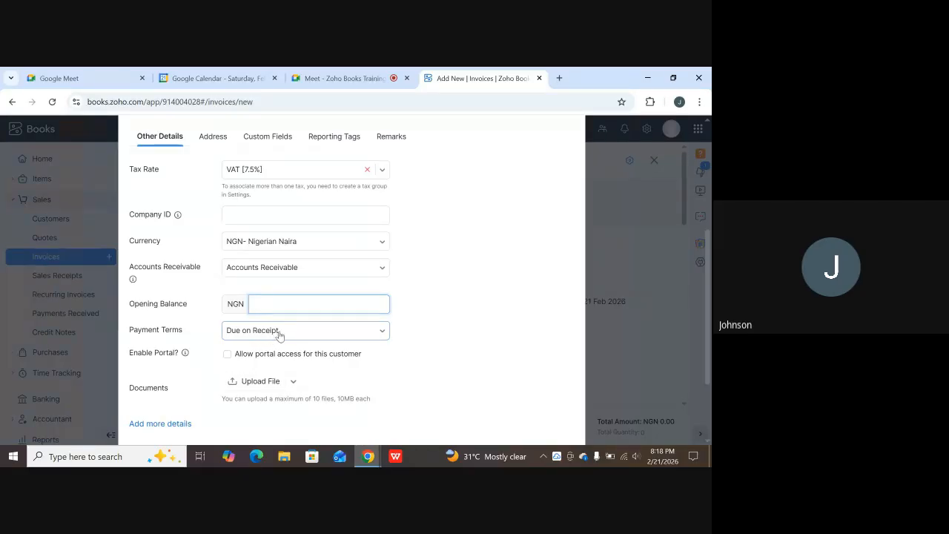
pyautogui.click(318, 340)
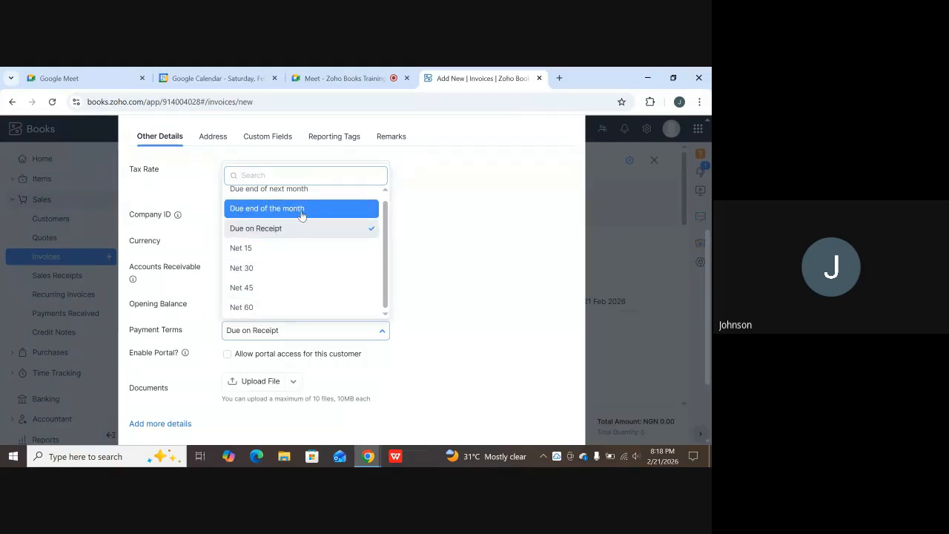
pyautogui.scroll(1, 304, 214)
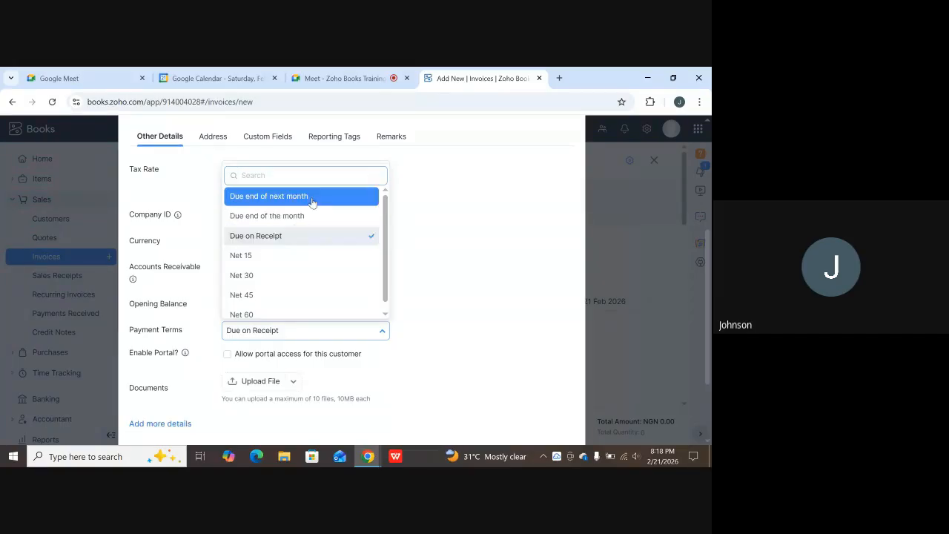
pyautogui.scroll(-1, 263, 296)
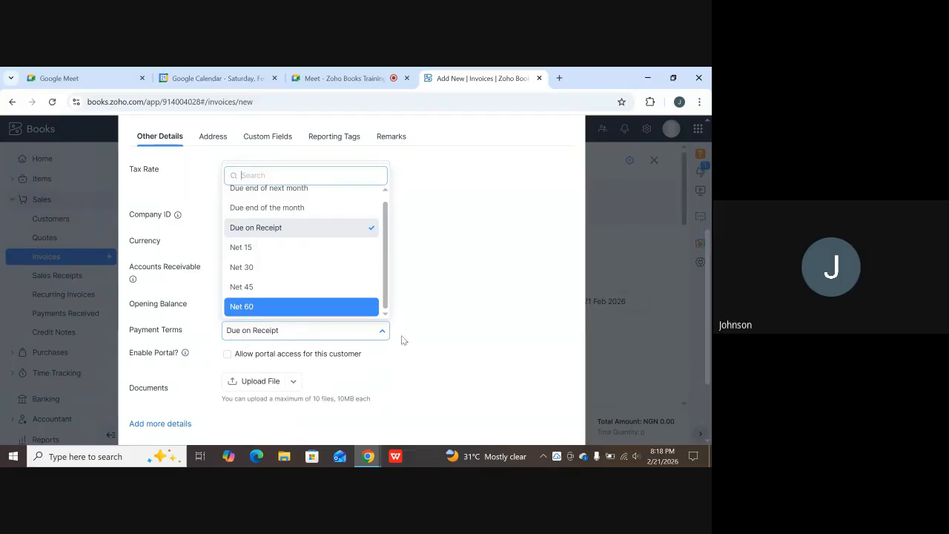
pyautogui.click(432, 330)
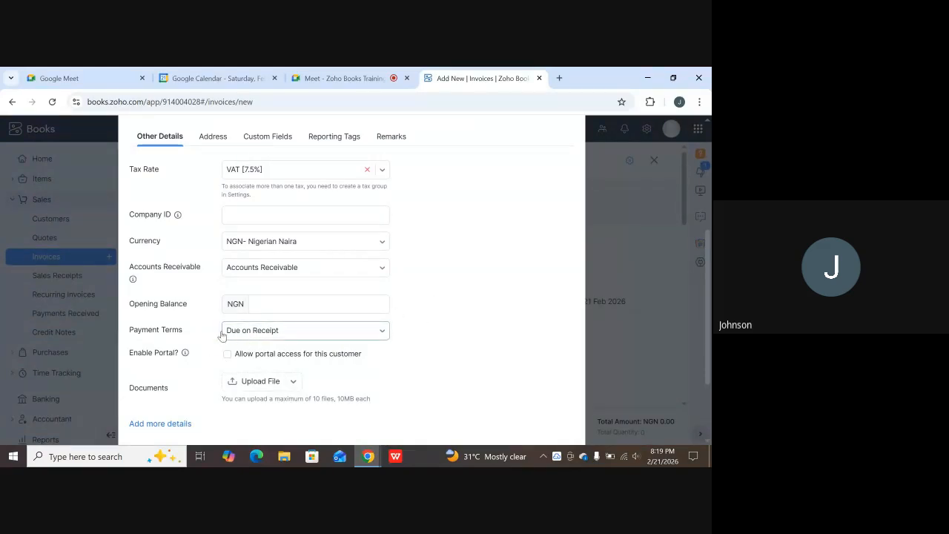
pyautogui.click(316, 335)
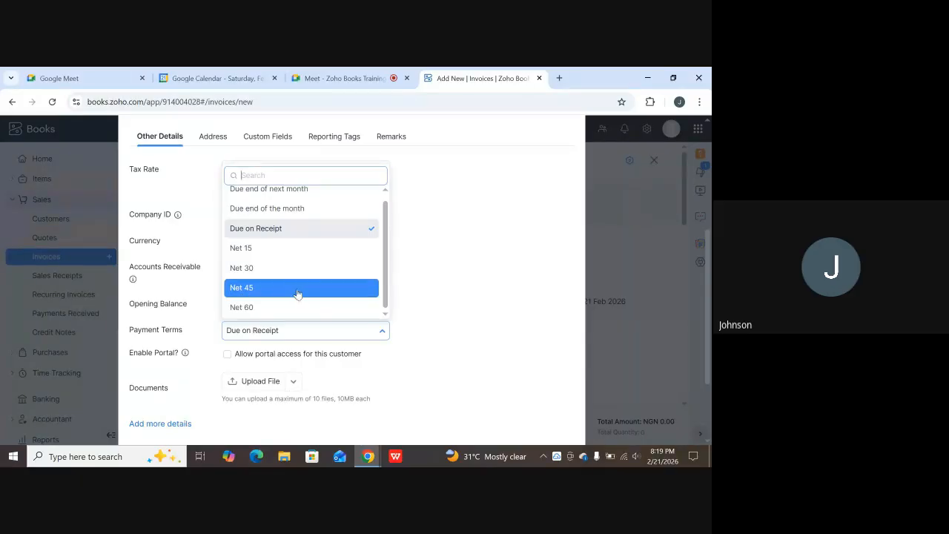
pyautogui.click(424, 294)
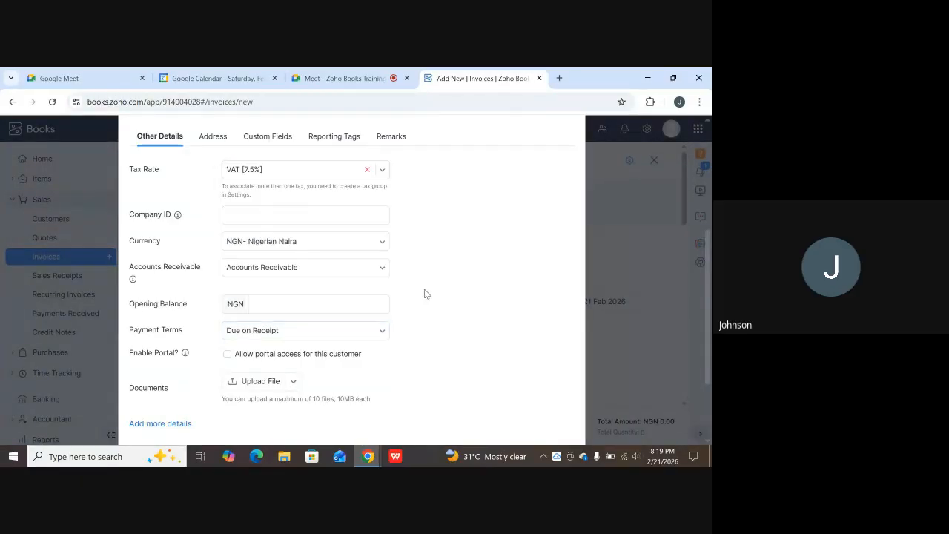
pyautogui.scroll(-1, 228, 335)
pyautogui.scroll(-1, 154, 320)
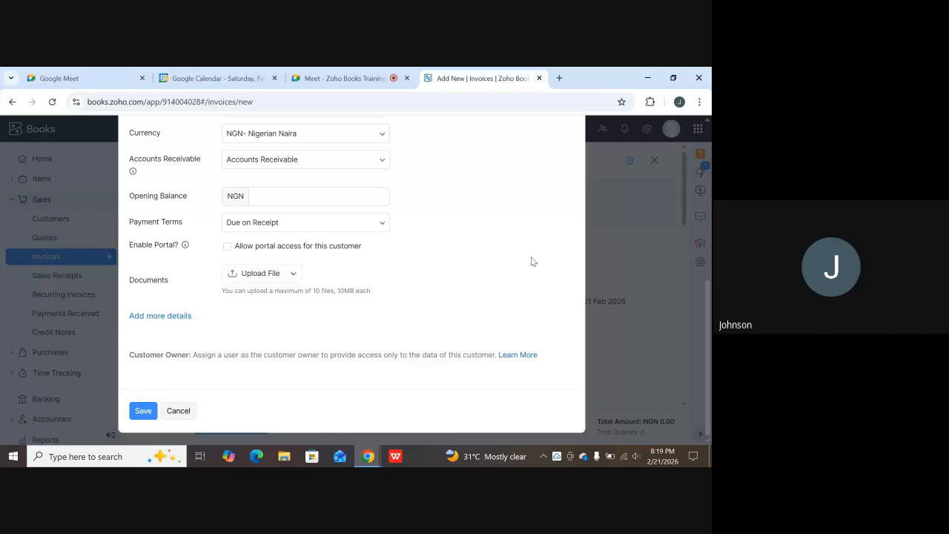
# Check the opening balance and remaining fields, then save the new NGN customer.
pyautogui.click(336, 192)
pyautogui.scroll(1, 356, 234)
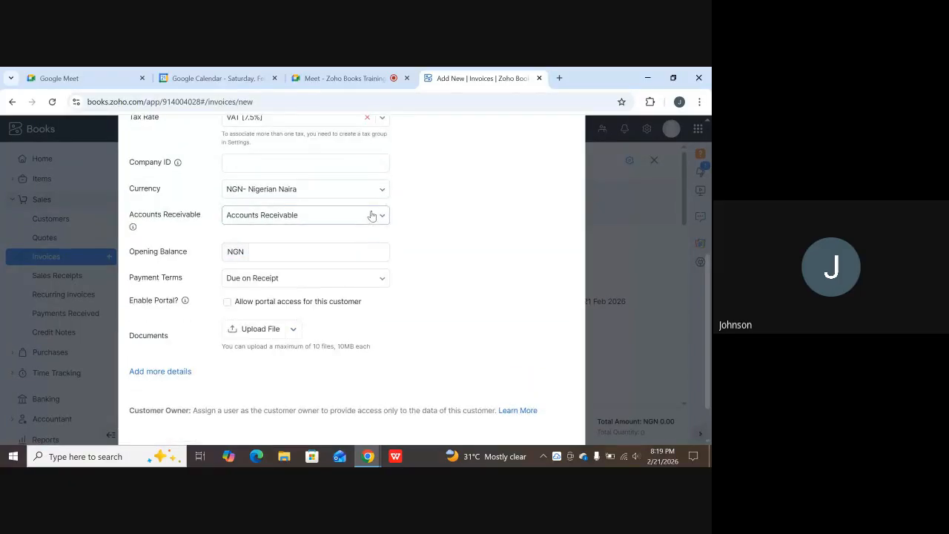
pyautogui.scroll(2, 355, 206)
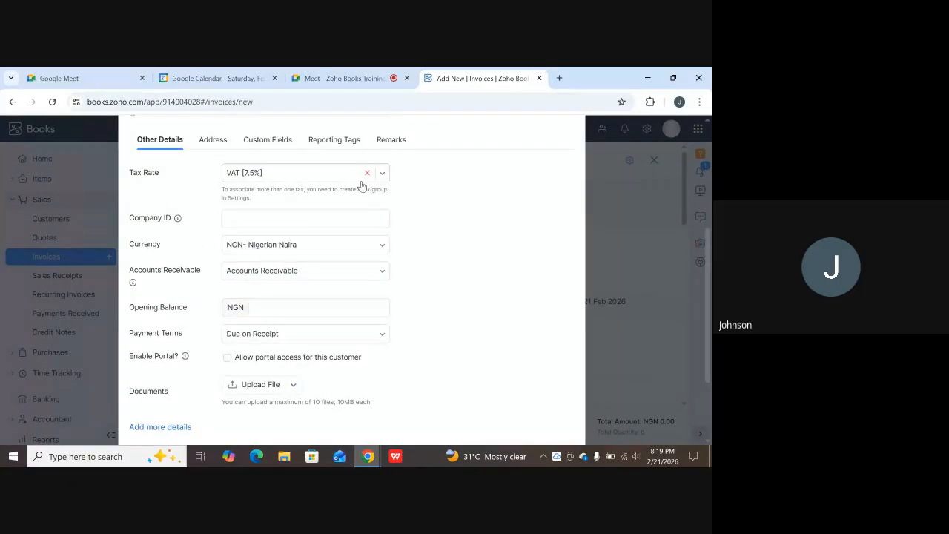
pyautogui.scroll(-1, 348, 212)
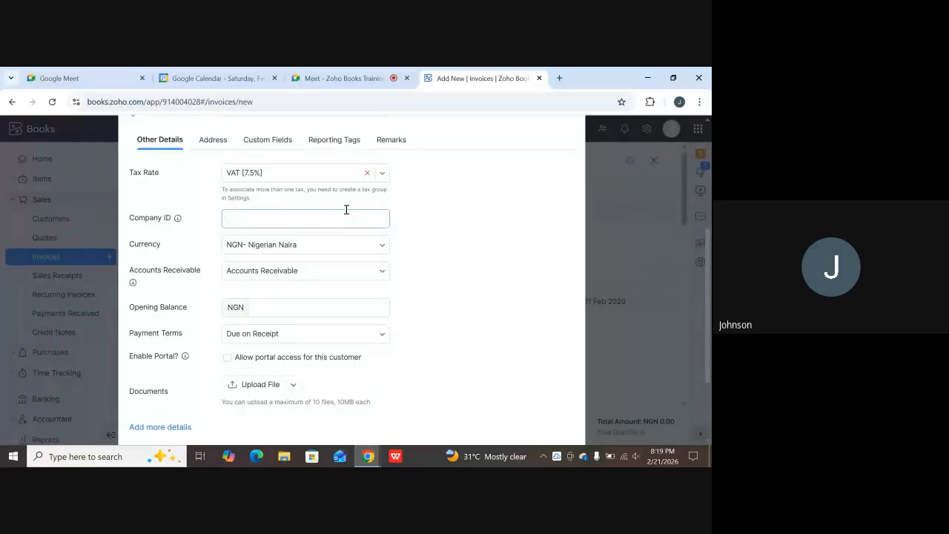
pyautogui.scroll(-2, 347, 207)
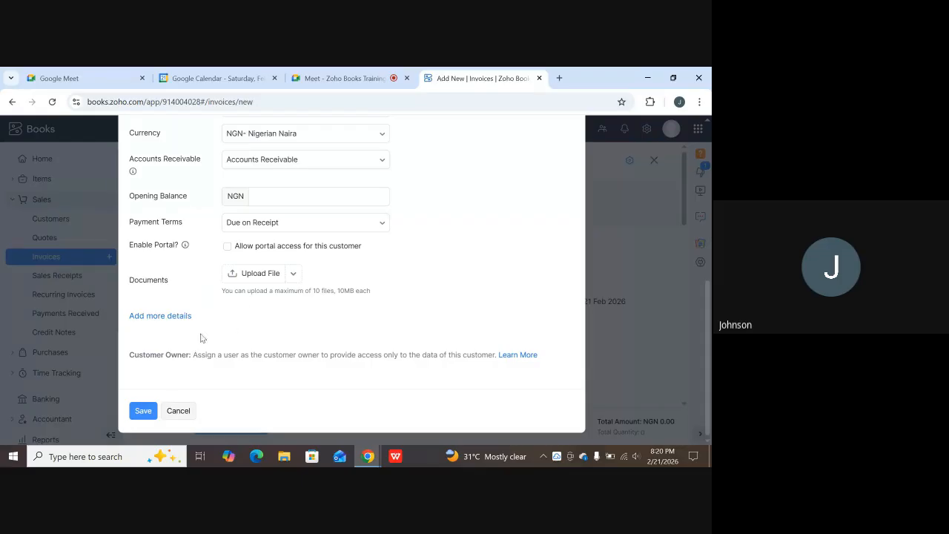
pyautogui.click(138, 412)
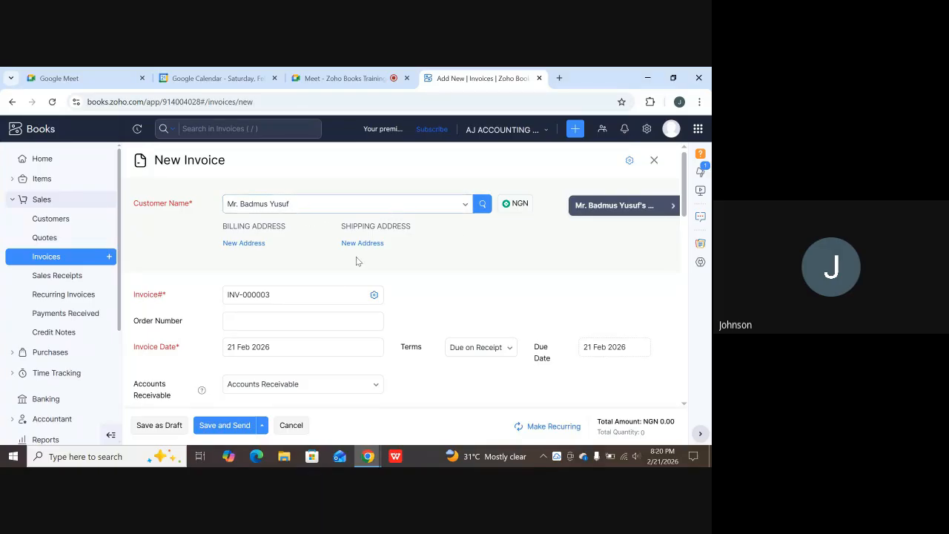
# With the new customer on invoice INV-000003, move into the Order Number field.
pyautogui.scroll(-1, 301, 314)
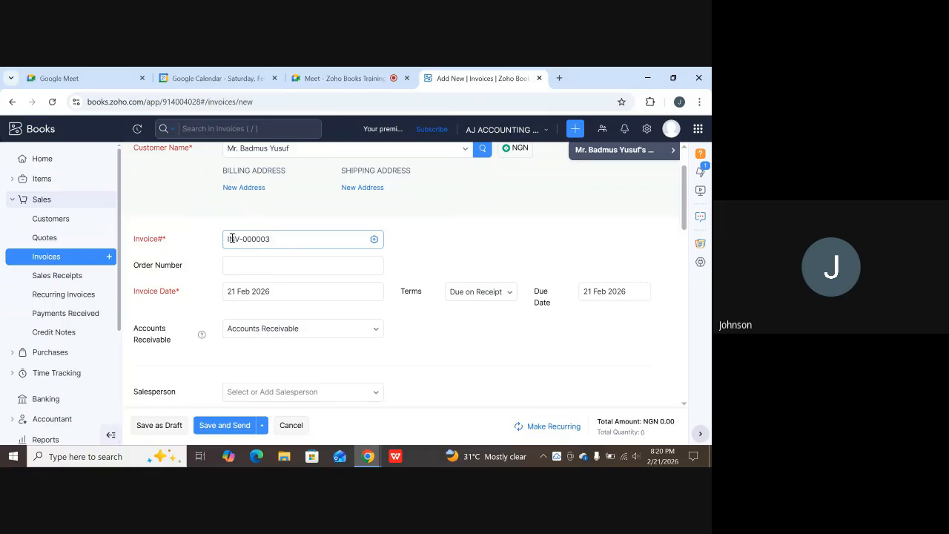
pyautogui.click(157, 274)
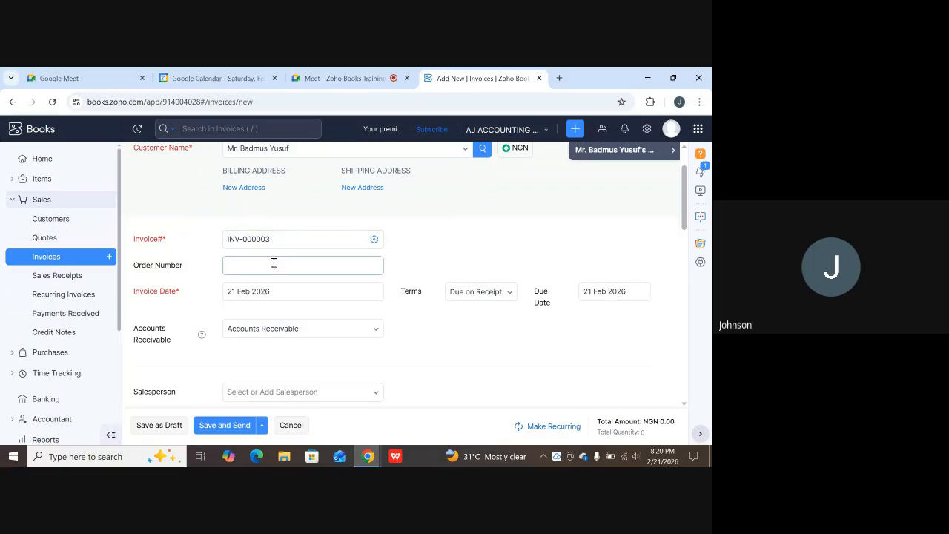
# Change invoice INV-000003's date from the 21st to 10 Feb 2026, with the due date matching.
pyautogui.click(149, 295)
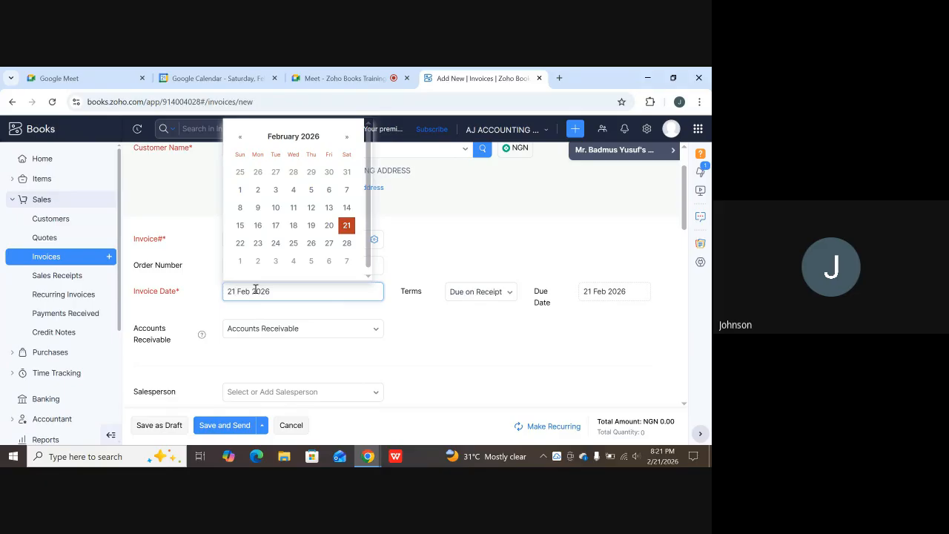
pyautogui.press('BackSpace')
pyautogui.press('BackSpace')
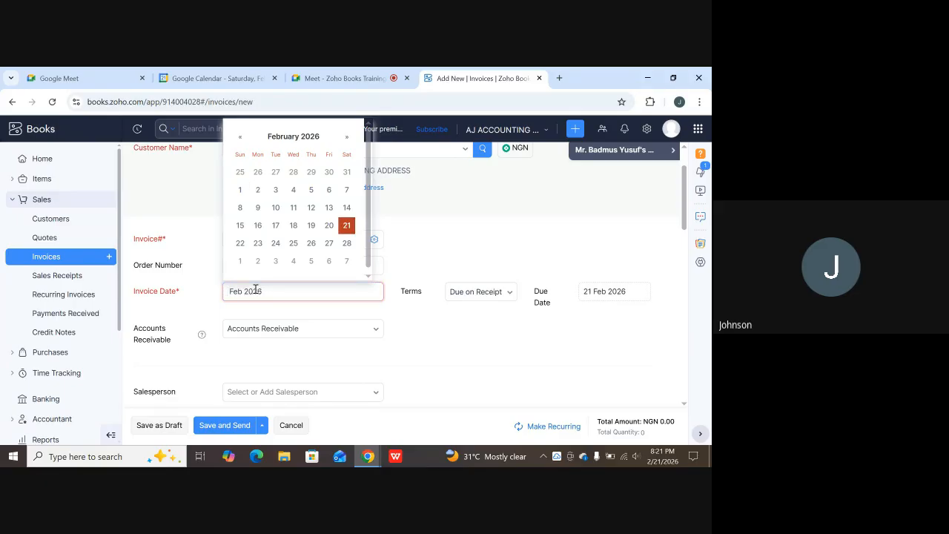
pyautogui.write('10')
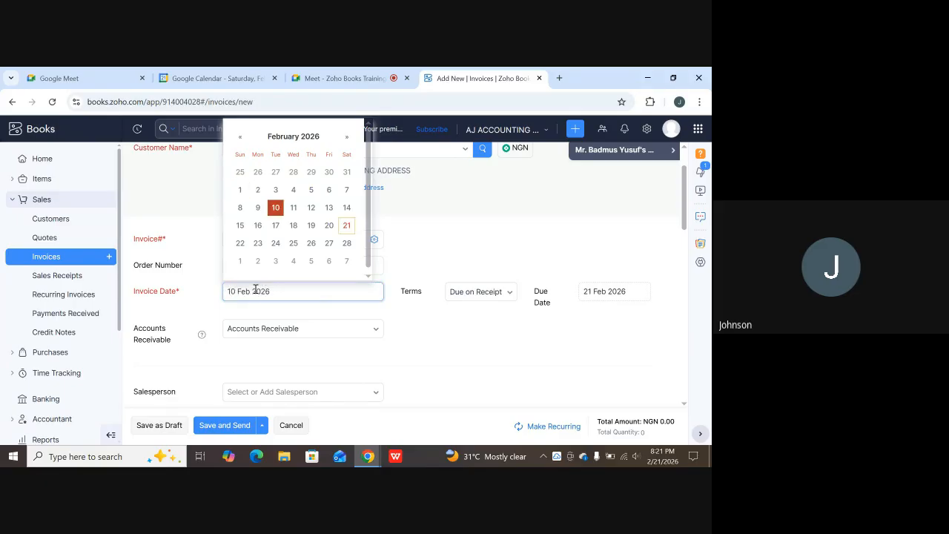
pyautogui.click(325, 315)
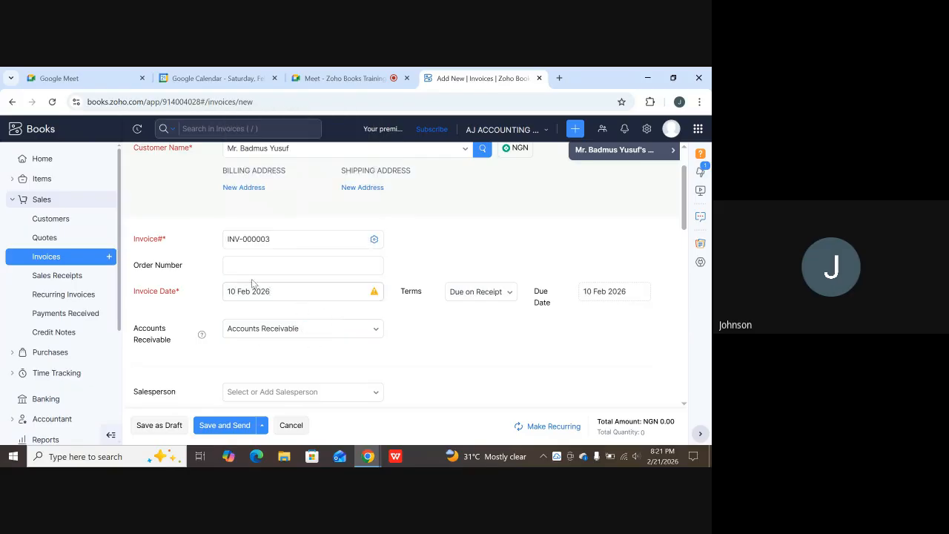
pyautogui.moveTo(373, 294)
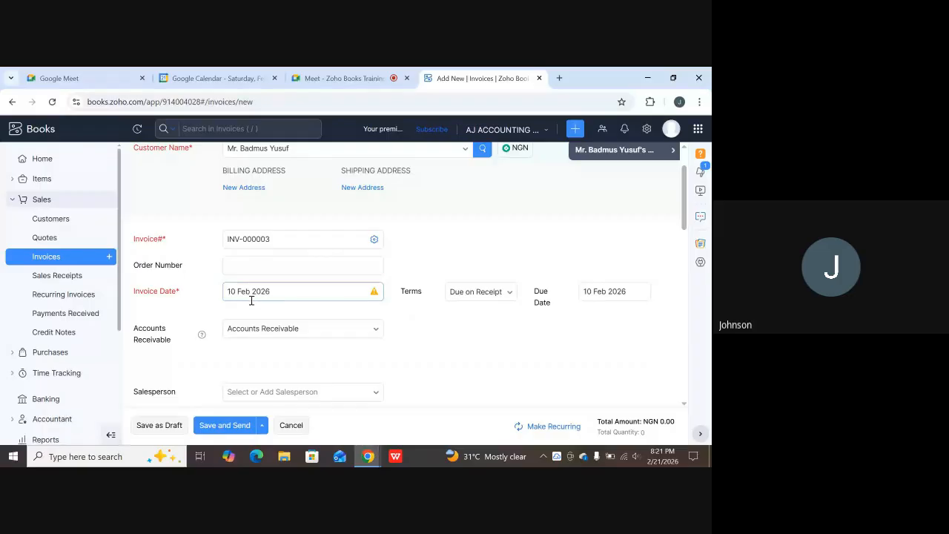
pyautogui.scroll(-1, 252, 298)
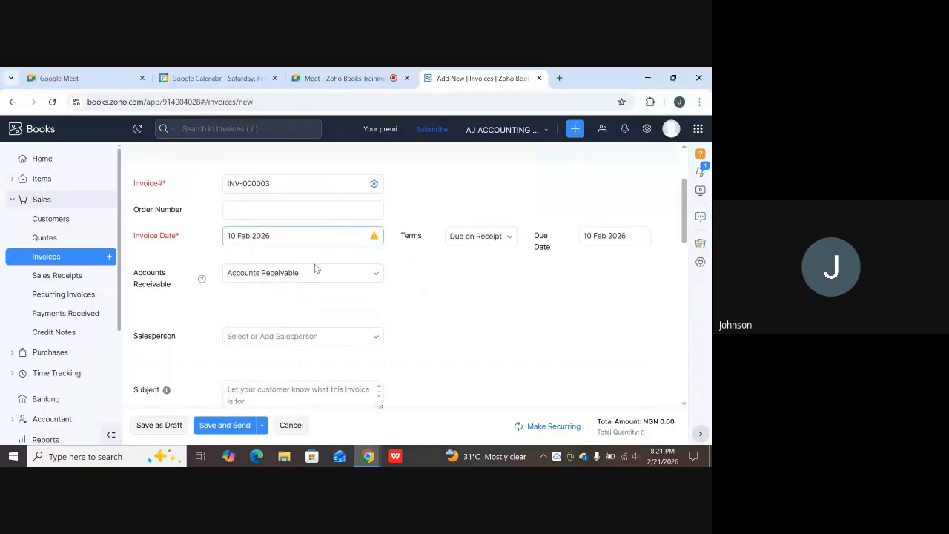
pyautogui.scroll(-1, 316, 269)
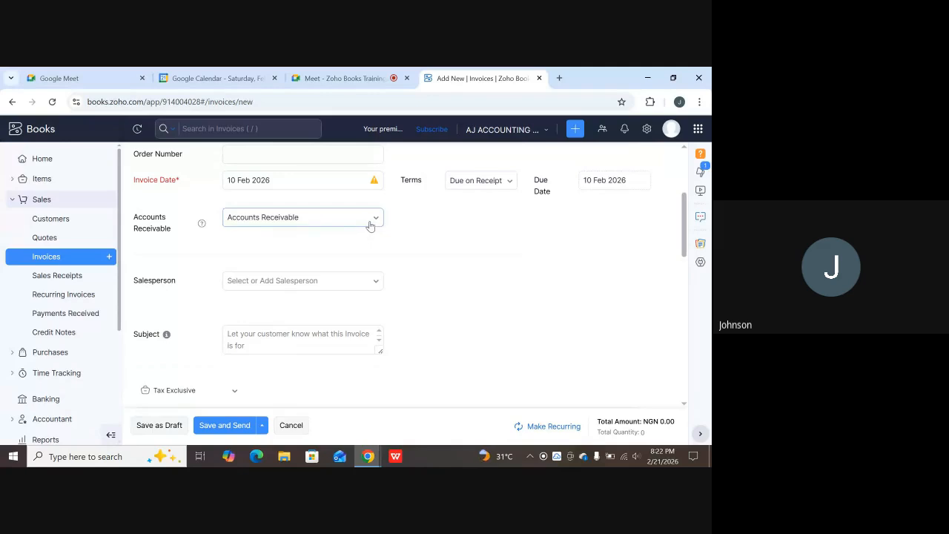
pyautogui.scroll(-1, 365, 235)
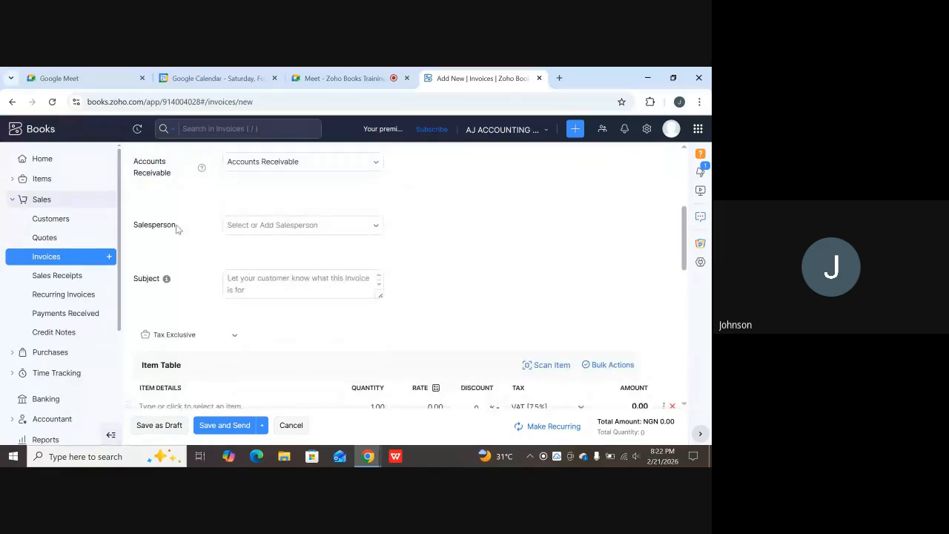
pyautogui.scroll(3, 338, 237)
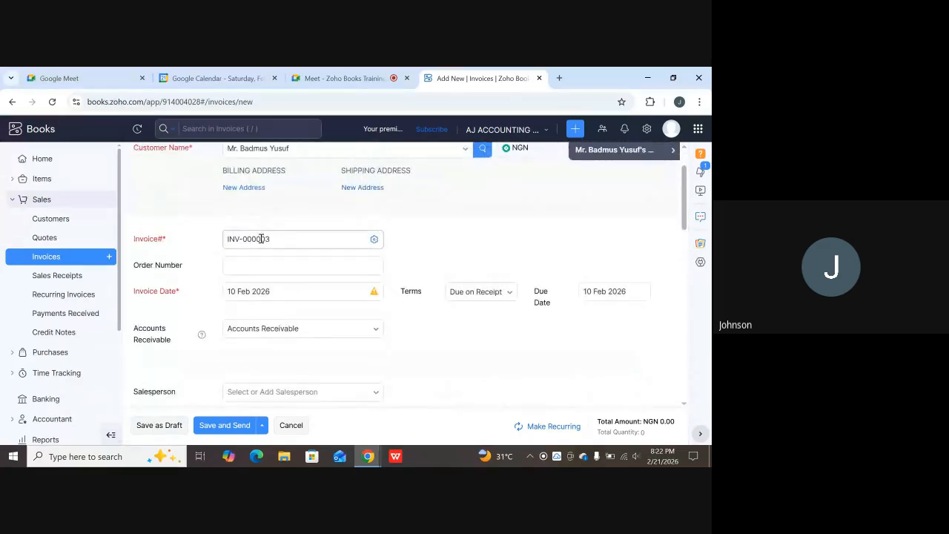
pyautogui.scroll(-1, 445, 252)
pyautogui.scroll(1, 488, 271)
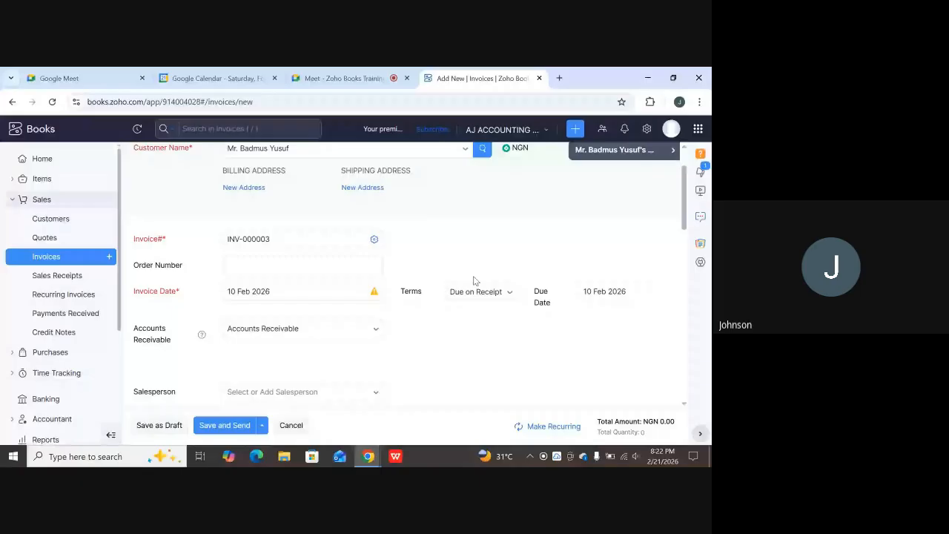
pyautogui.scroll(1, 312, 252)
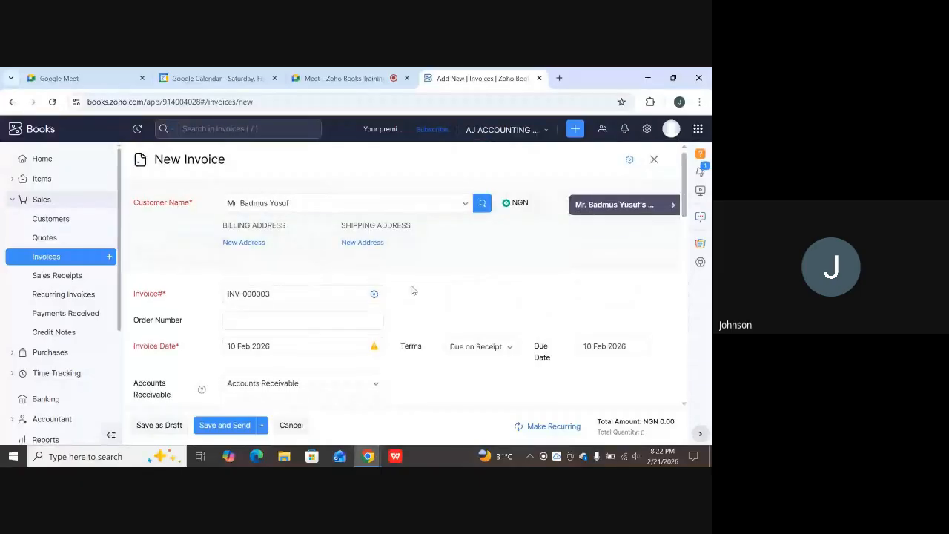
pyautogui.scroll(-1, 270, 267)
pyautogui.scroll(1, 289, 249)
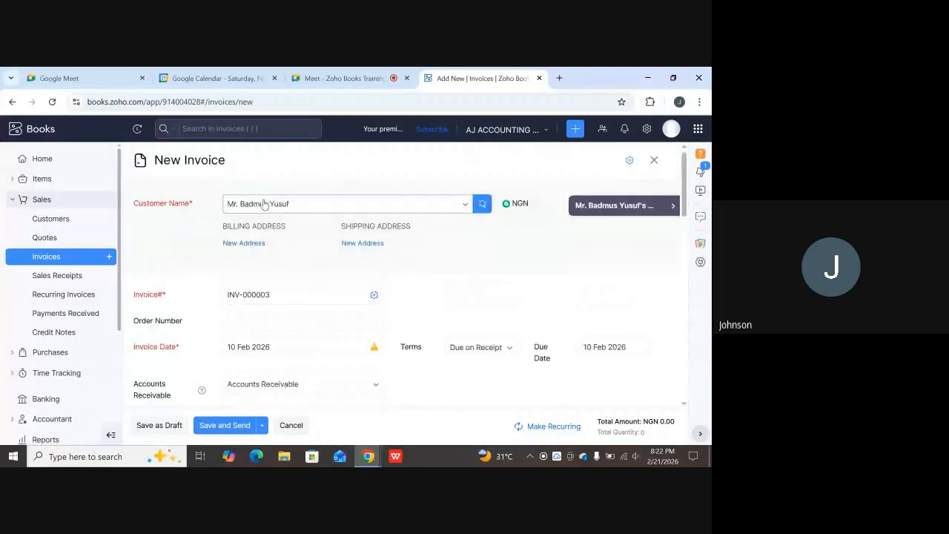
pyautogui.scroll(-3, 455, 254)
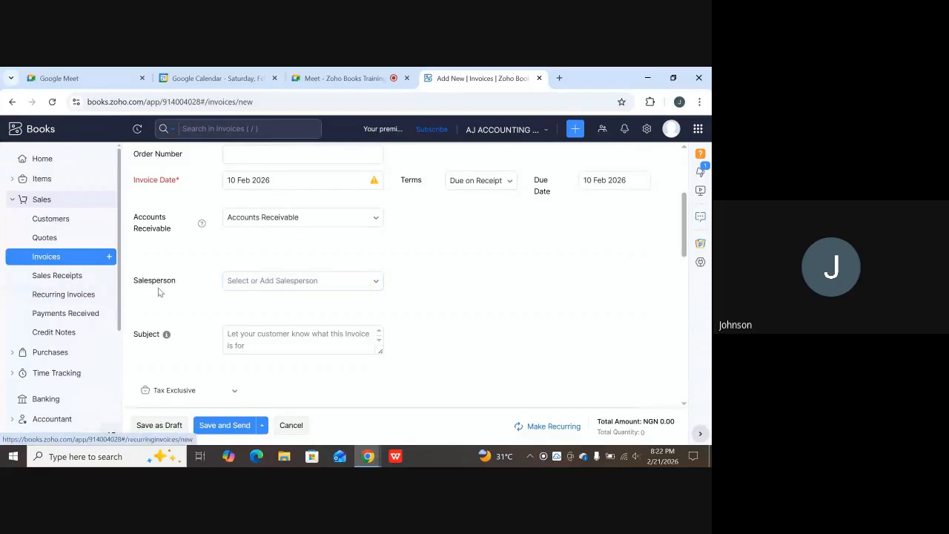
# Assign Sandra, the second listed salesperson, to invoice INV-000003.
pyautogui.click(376, 283)
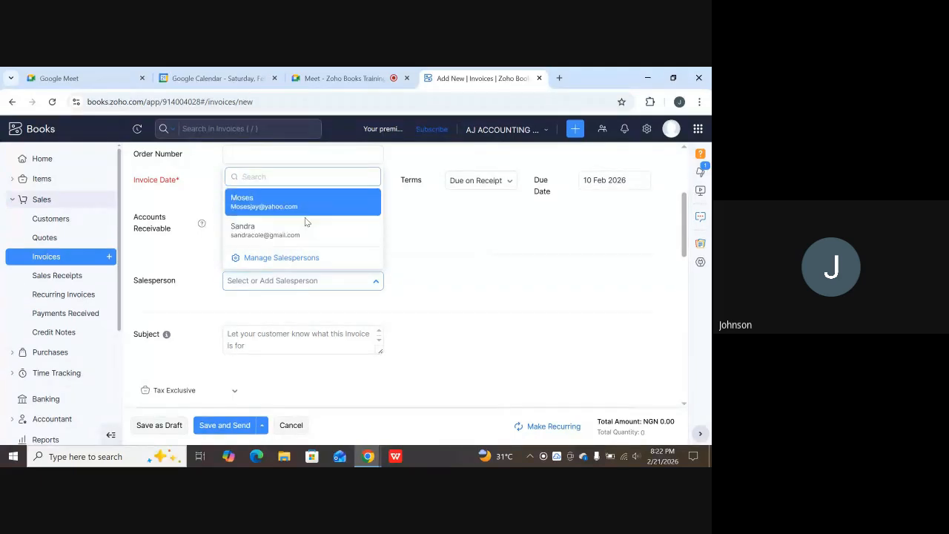
pyautogui.click(249, 233)
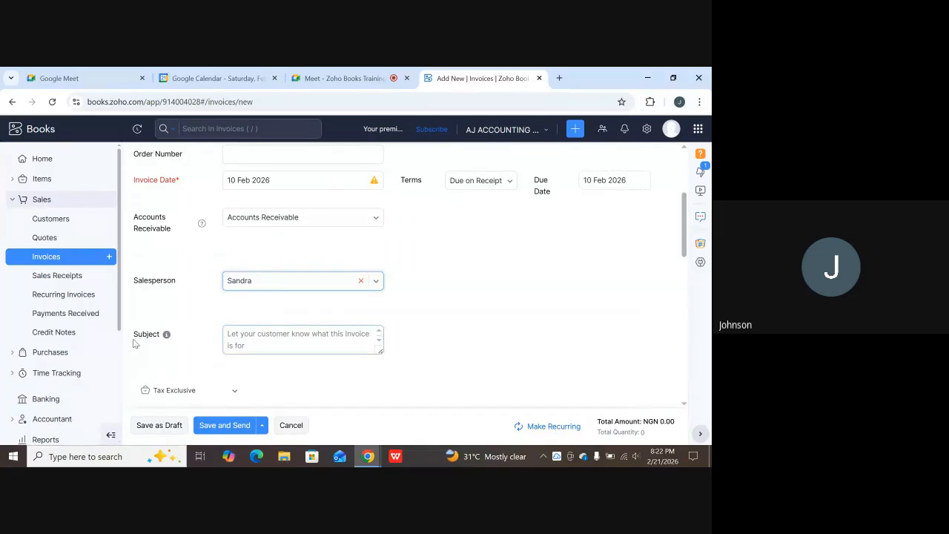
# Enter 'Repairs of Motor Vehicle' as the invoice subject, correcting the typos along the way.
pyautogui.click(260, 344)
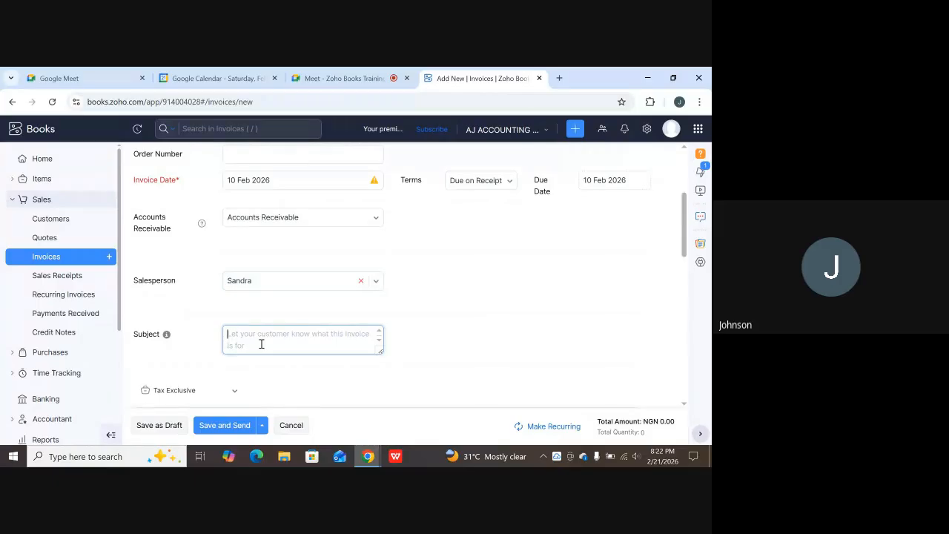
pyautogui.write('Repairs of Mtor')
pyautogui.press('BackSpace')
pyautogui.press('BackSpace')
pyautogui.press('BackSpace')
pyautogui.press('BackSpace')
pyautogui.write('otopr')
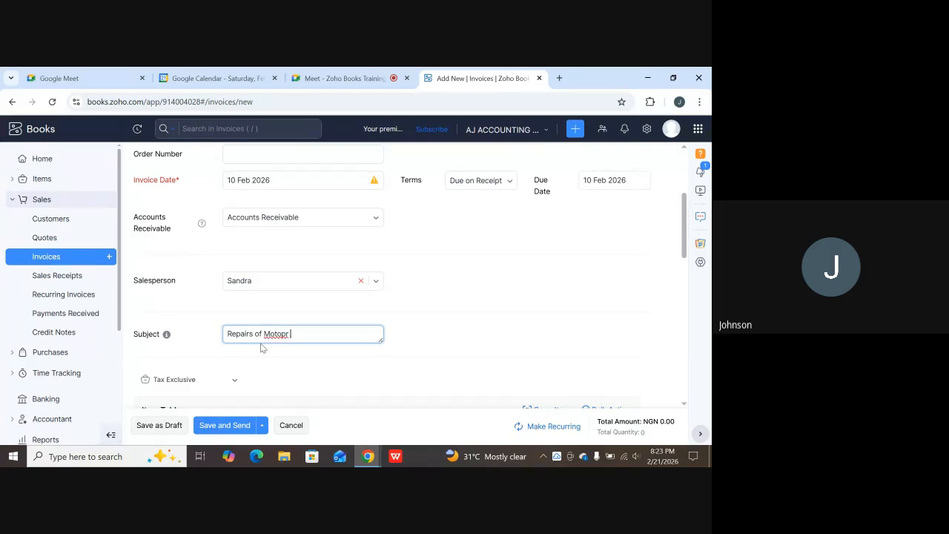
pyautogui.press('BackSpace')
pyautogui.press('BackSpace')
pyautogui.write('r Vehicle')
pyautogui.scroll(-3, 301, 315)
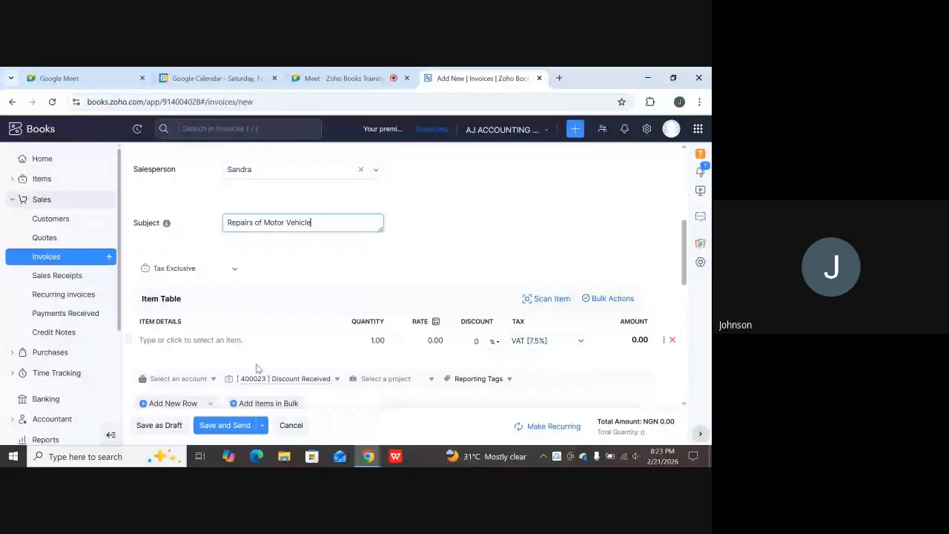
pyautogui.scroll(-1, 278, 309)
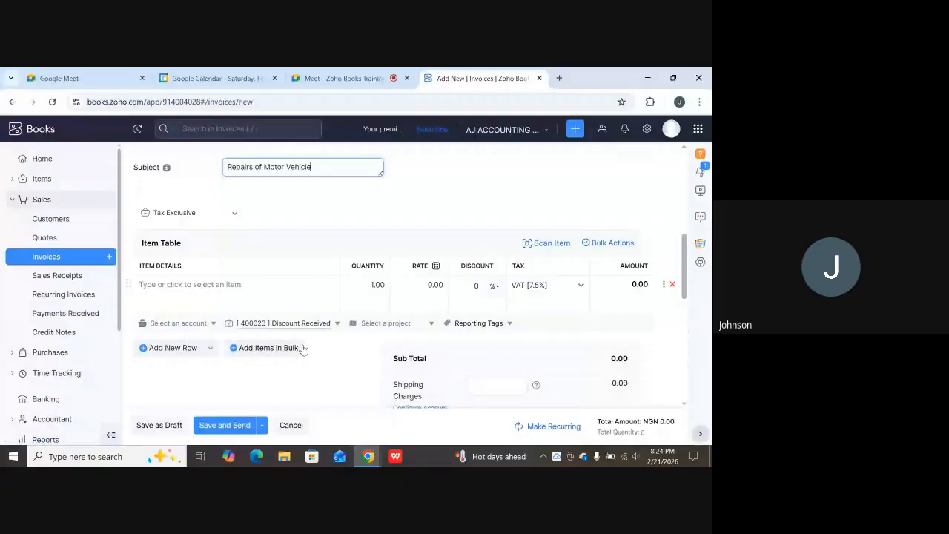
# In the bulk item picker, choose Vehicle Inspection & Diagnosis and Vehicle Spare Parts Income.
pyautogui.click(260, 348)
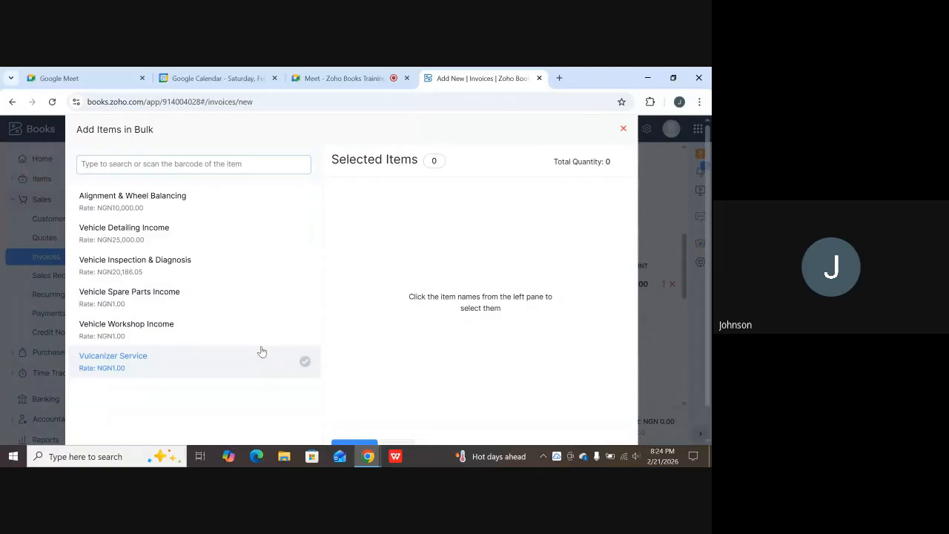
pyautogui.click(144, 199)
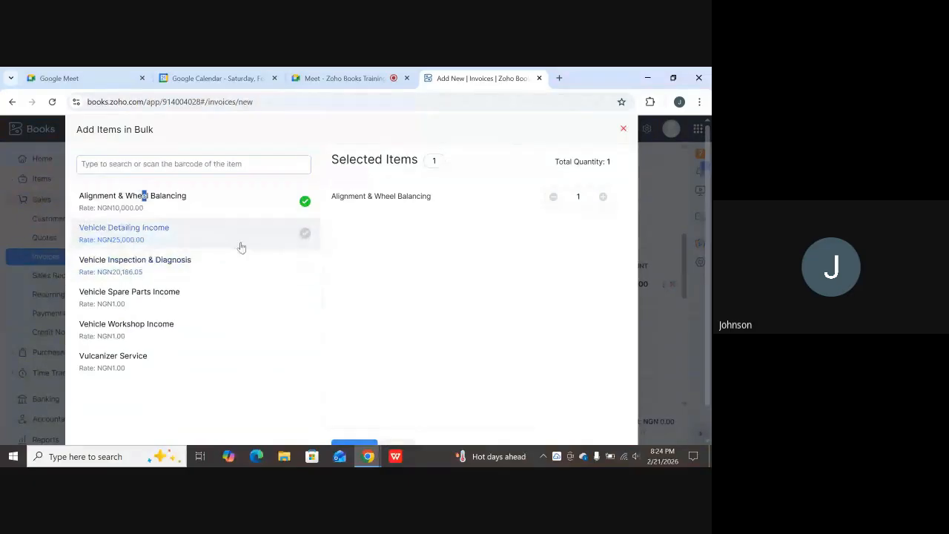
pyautogui.click(304, 202)
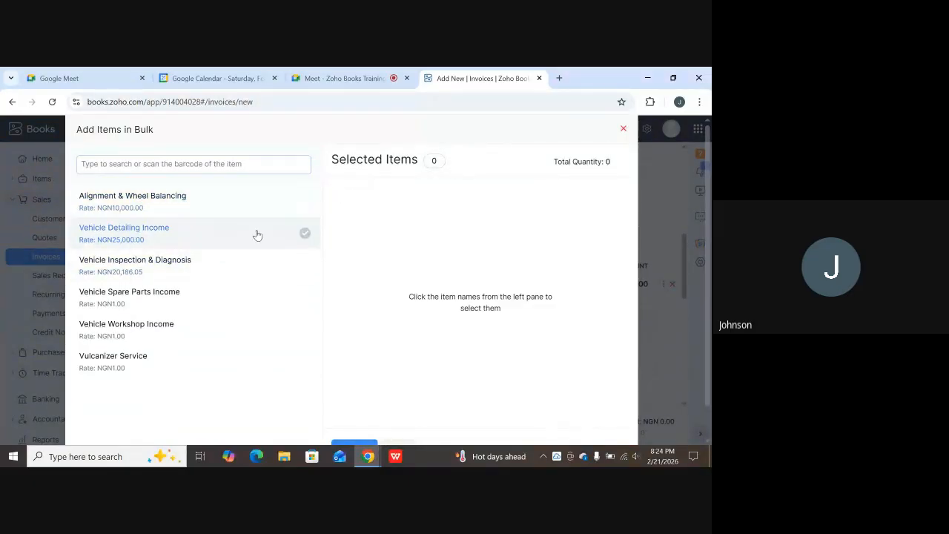
pyautogui.click(117, 272)
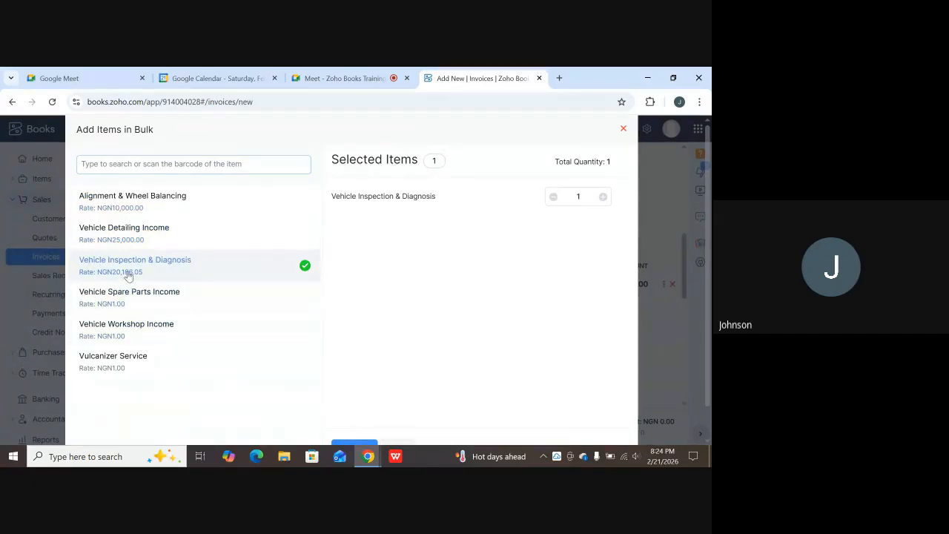
pyautogui.click(124, 304)
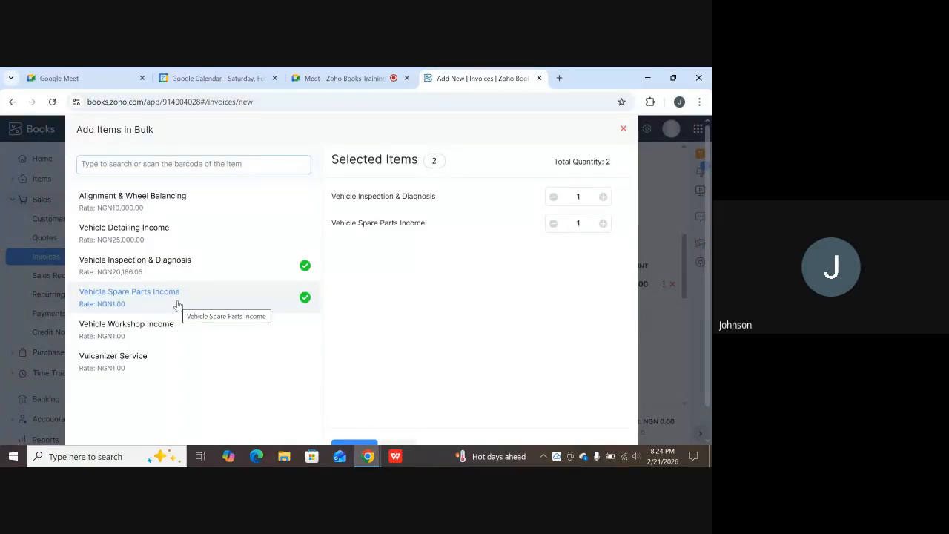
# Add Alignment & Wheel Balancing, Vulcanizer Service and Vehicle Workshop Income to the bulk selection.
pyautogui.click(126, 201)
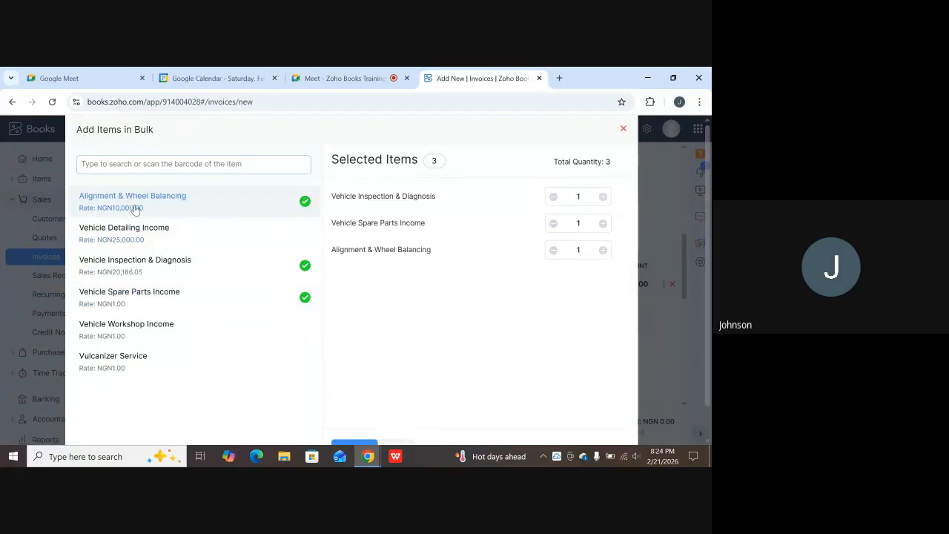
pyautogui.click(127, 360)
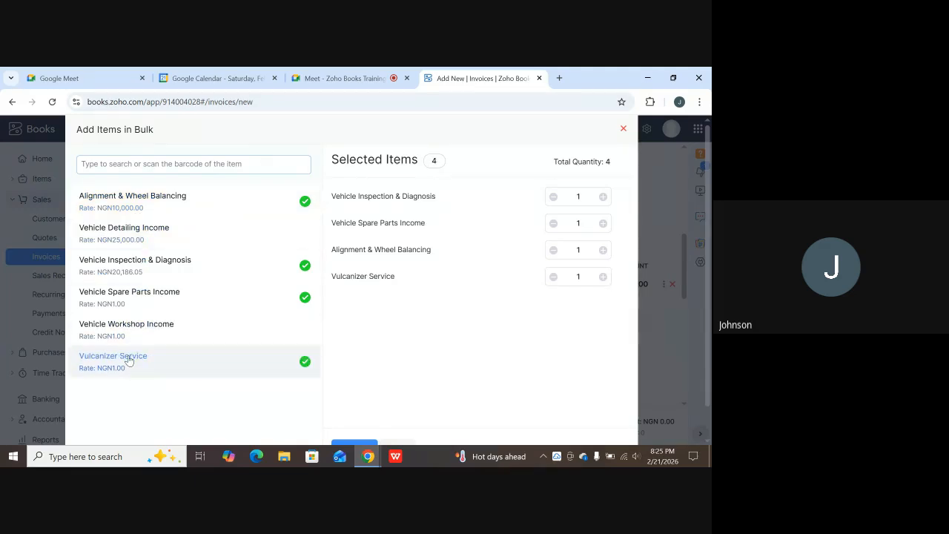
pyautogui.click(124, 231)
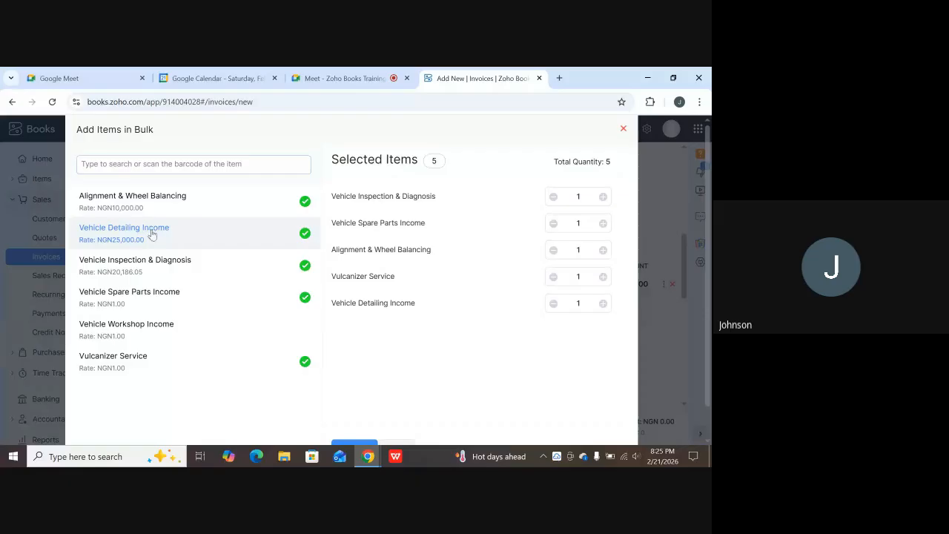
pyautogui.click(149, 230)
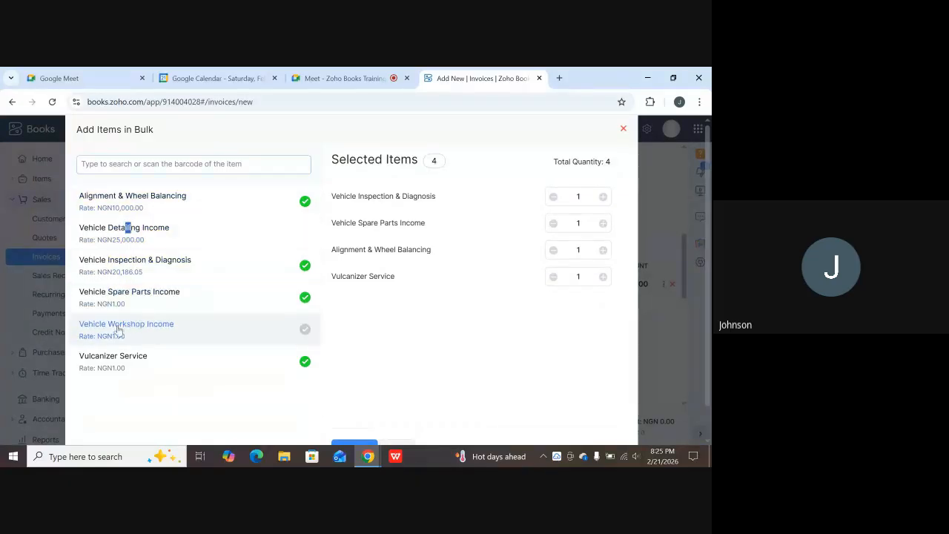
pyautogui.doubleClick(93, 324)
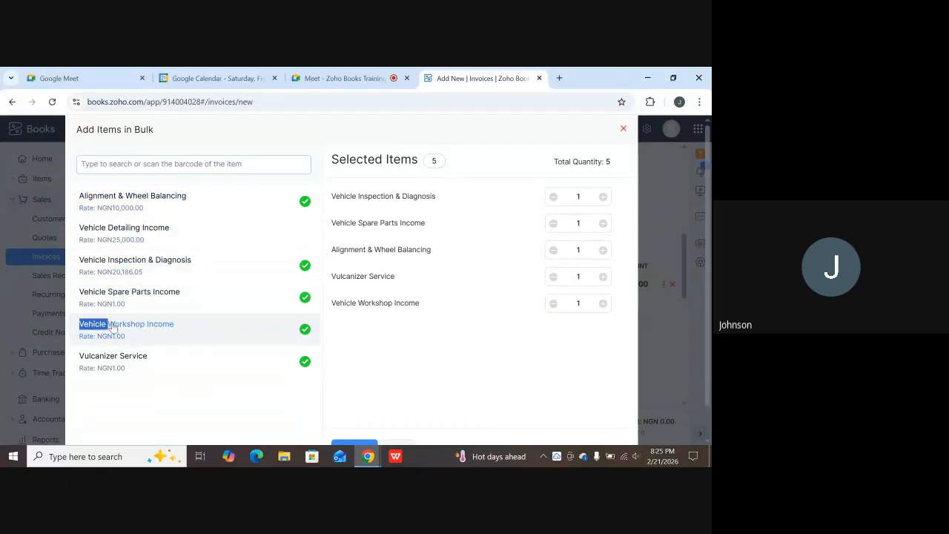
pyautogui.click(140, 327)
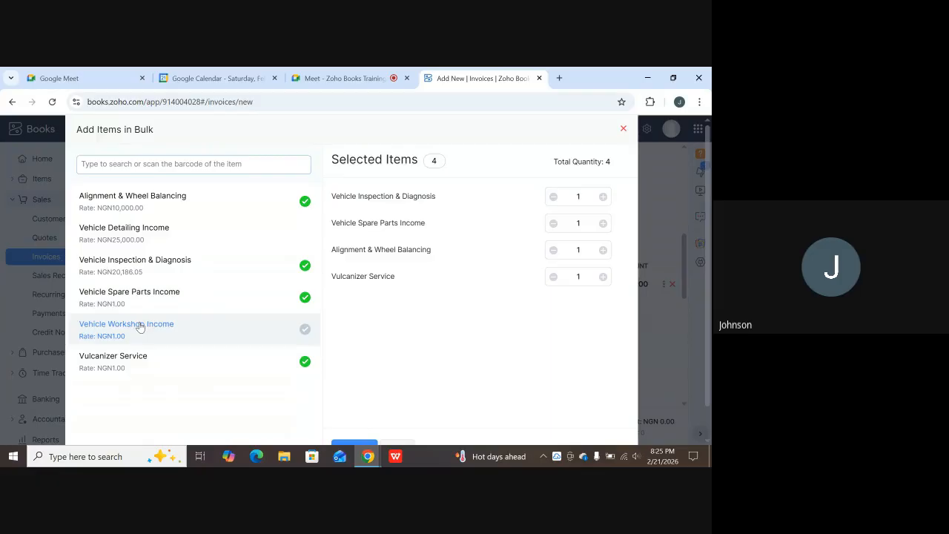
pyautogui.click(168, 331)
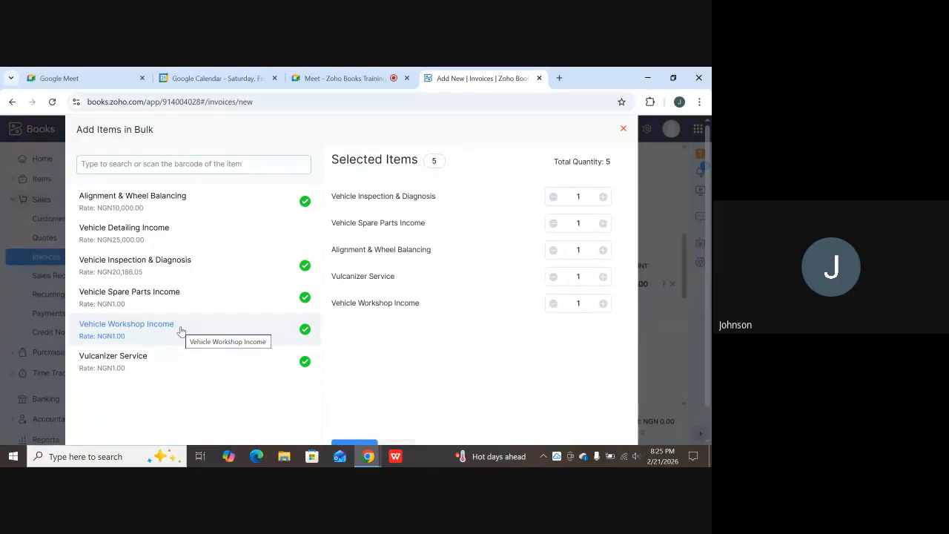
# Add Vehicle Detailing Income to the bulk selection, making six items with total quantity 6.
pyautogui.click(183, 236)
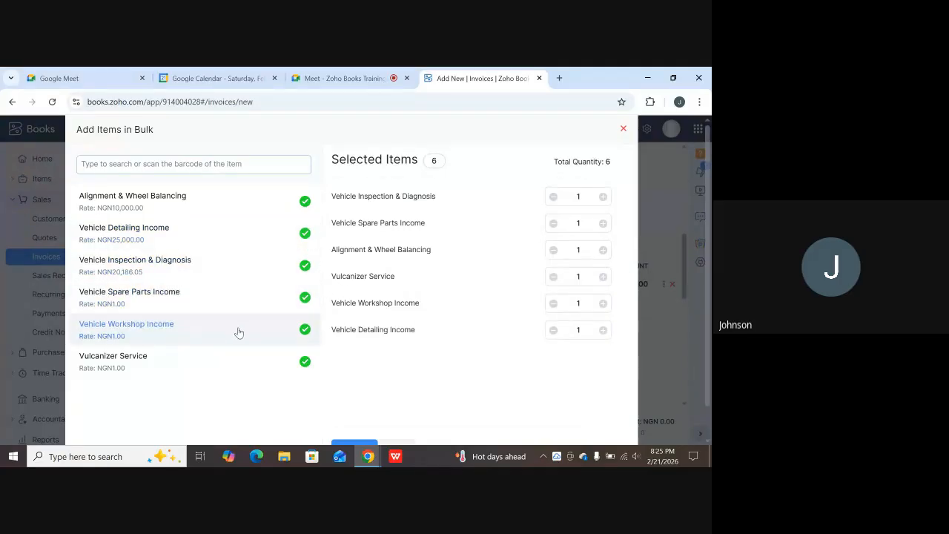
pyautogui.click(303, 332)
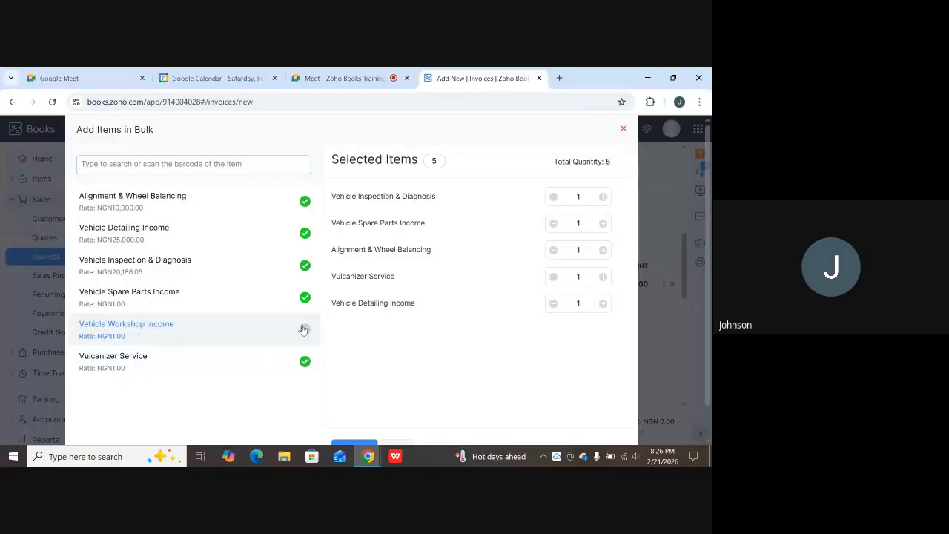
pyautogui.click(303, 329)
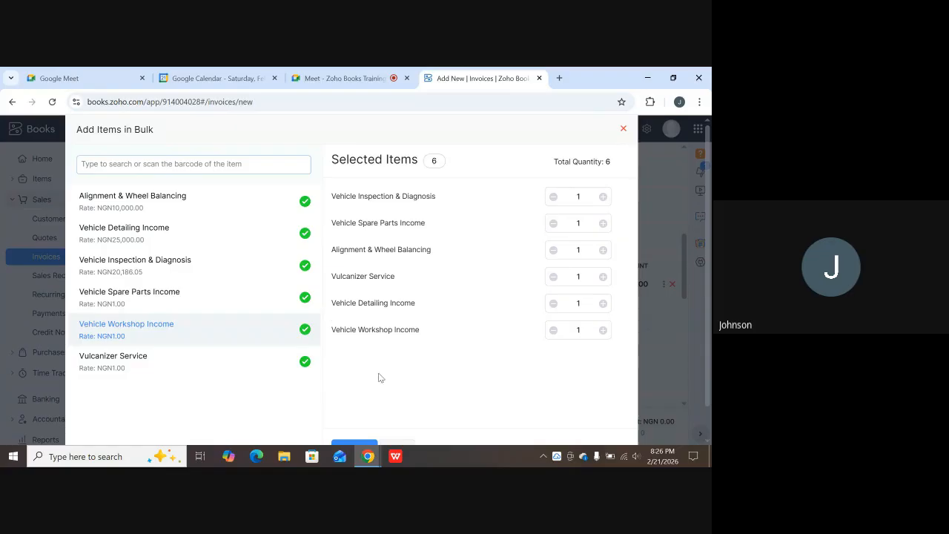
pyautogui.scroll(-1, 380, 374)
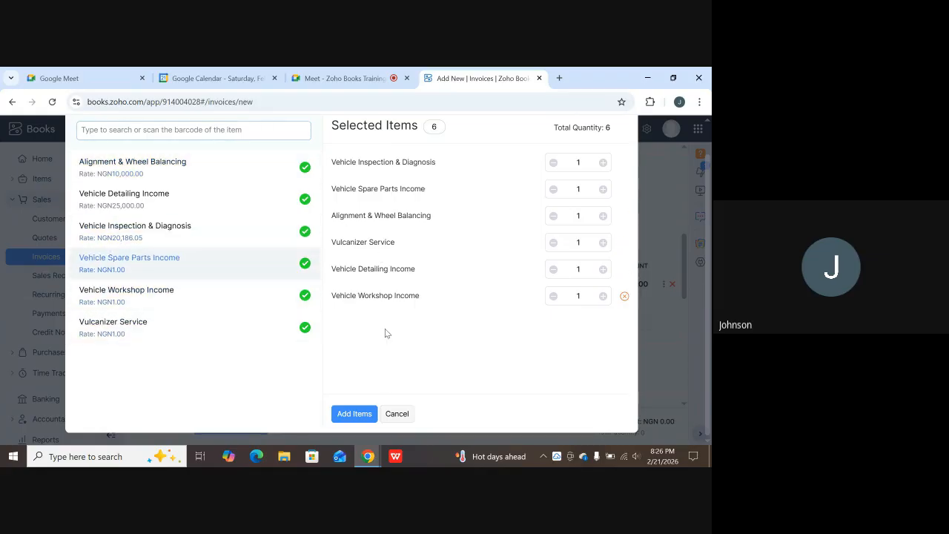
# Insert the six chosen services into the item table, totalling NGN 59,328.23 with VAT 7.5%.
pyautogui.click(355, 417)
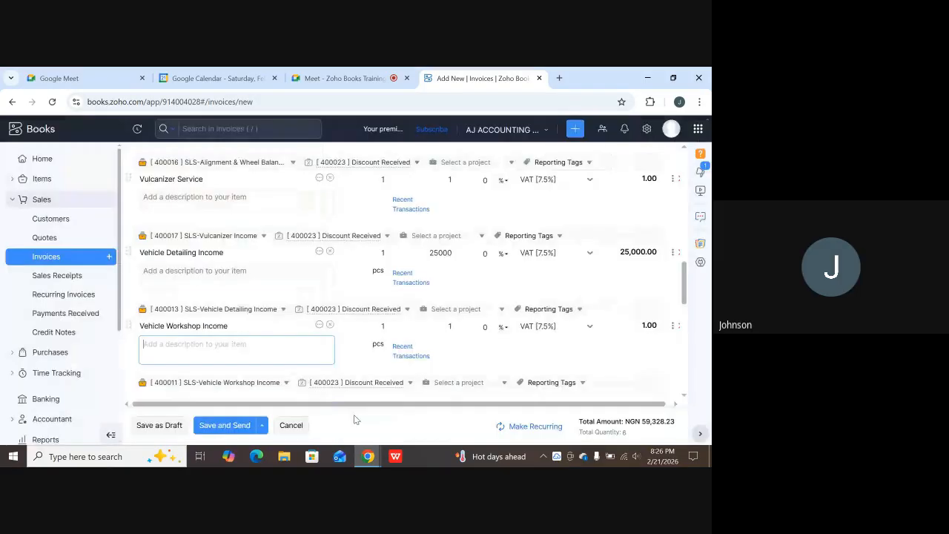
pyautogui.scroll(1, 356, 314)
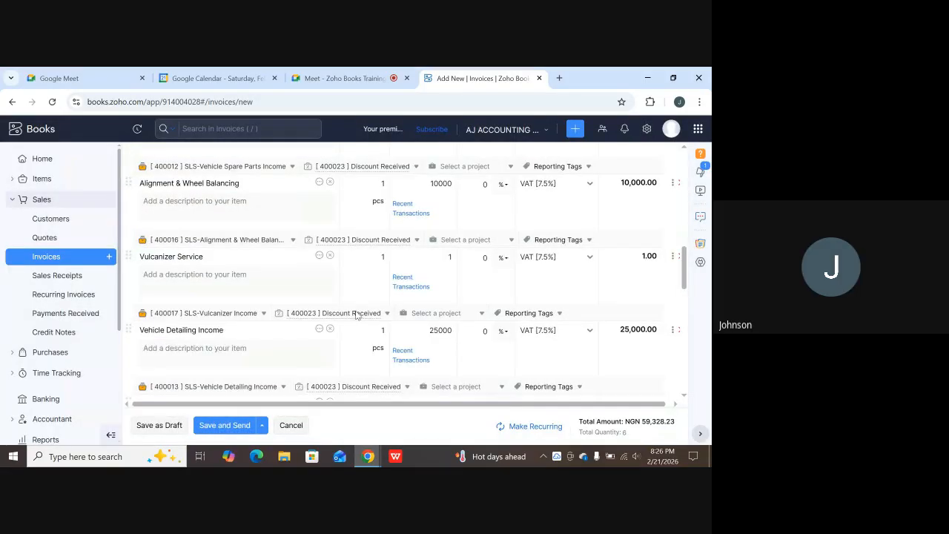
pyautogui.scroll(1, 355, 314)
pyautogui.scroll(3, 261, 203)
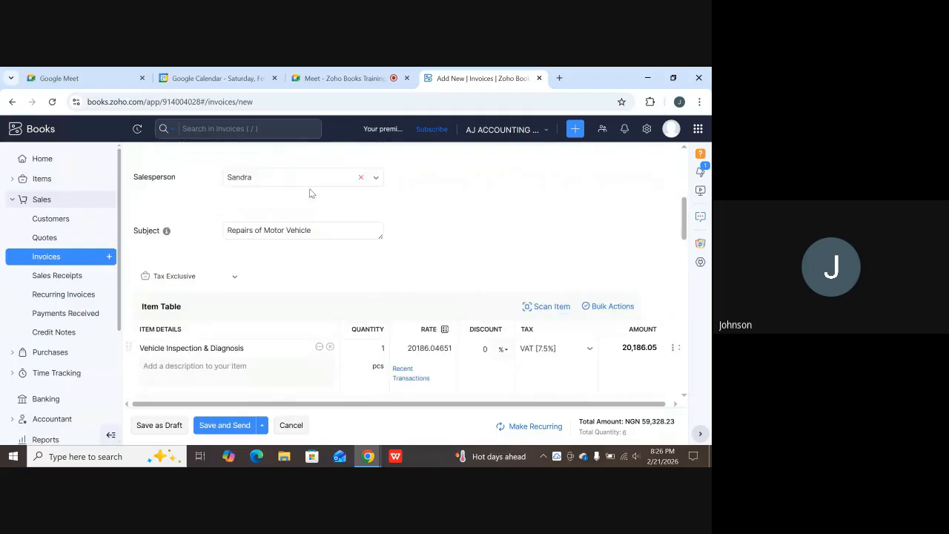
pyautogui.scroll(-1, 317, 322)
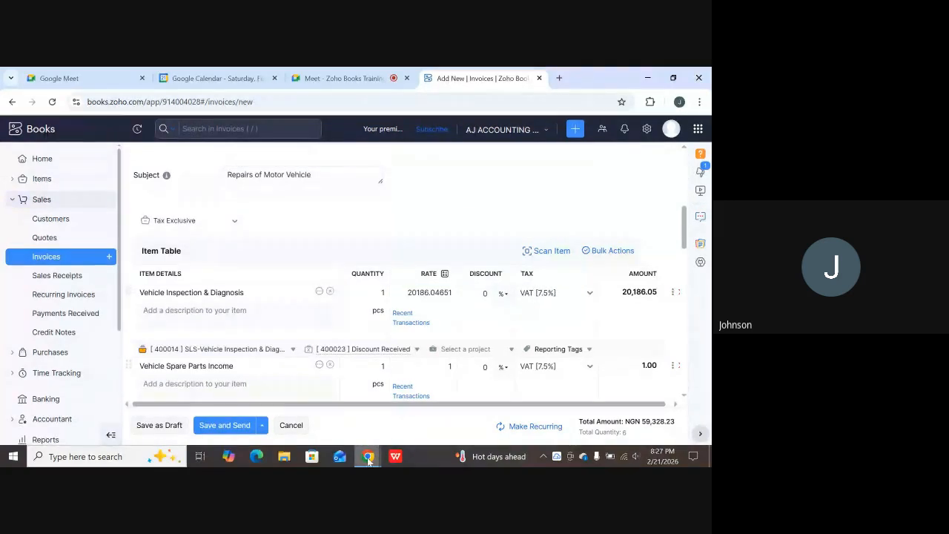
pyautogui.moveTo(369, 456)
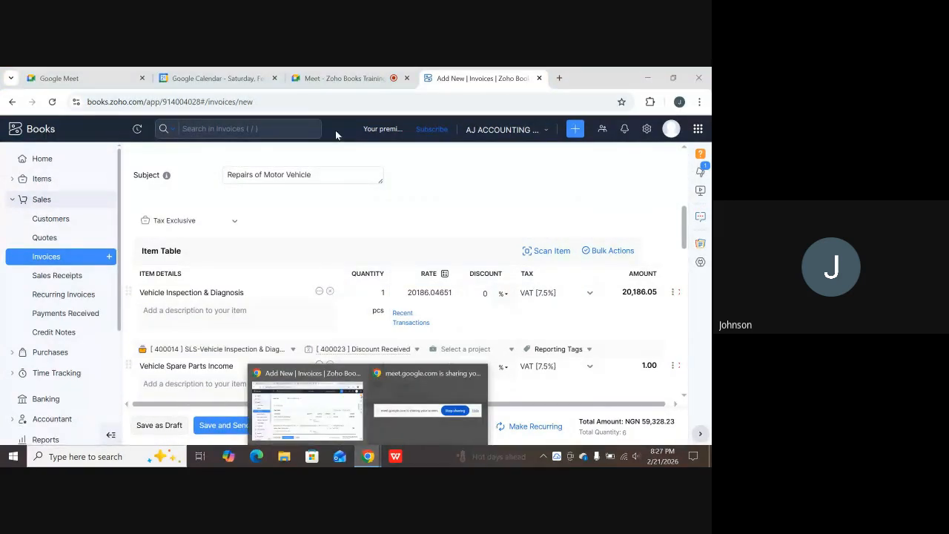
# Switch to the Google Meet tab and open the in-call chat messages.
pyautogui.click(348, 78)
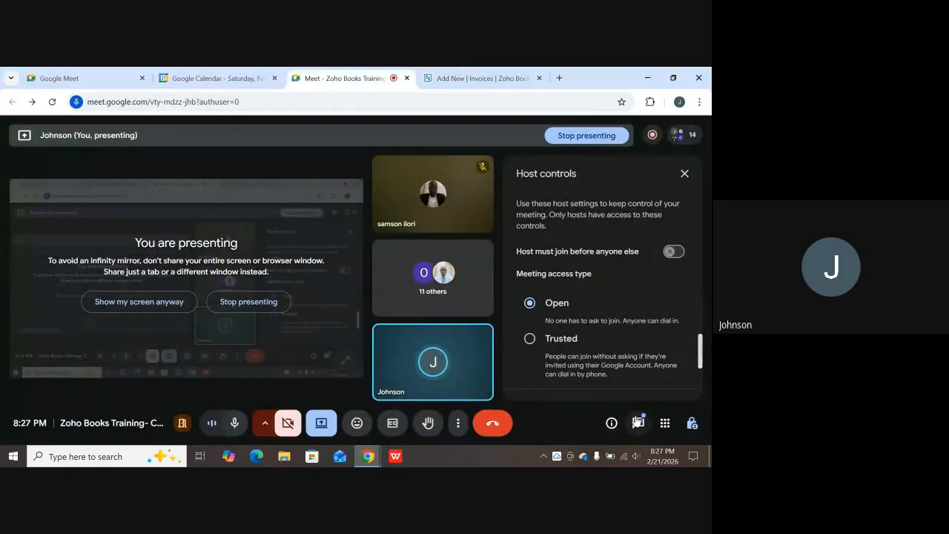
pyautogui.click(637, 421)
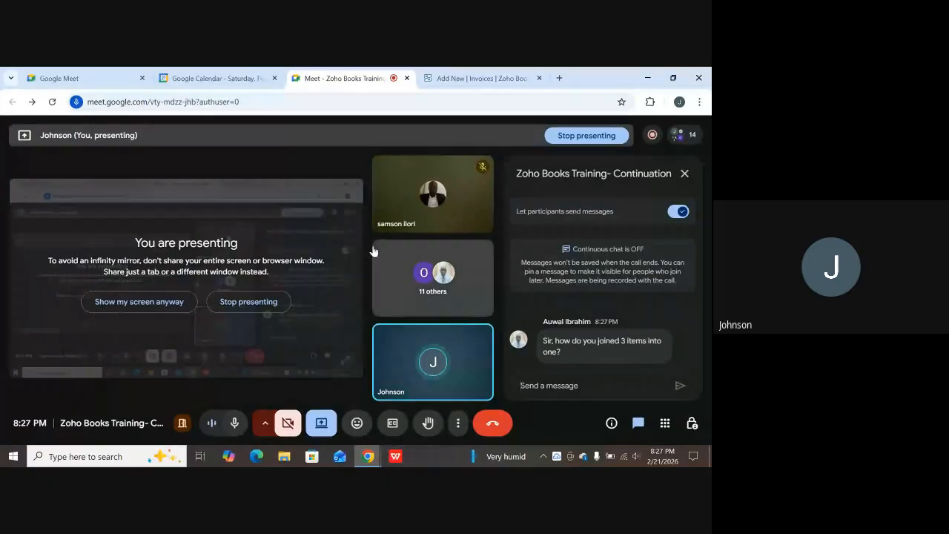
pyautogui.click(488, 78)
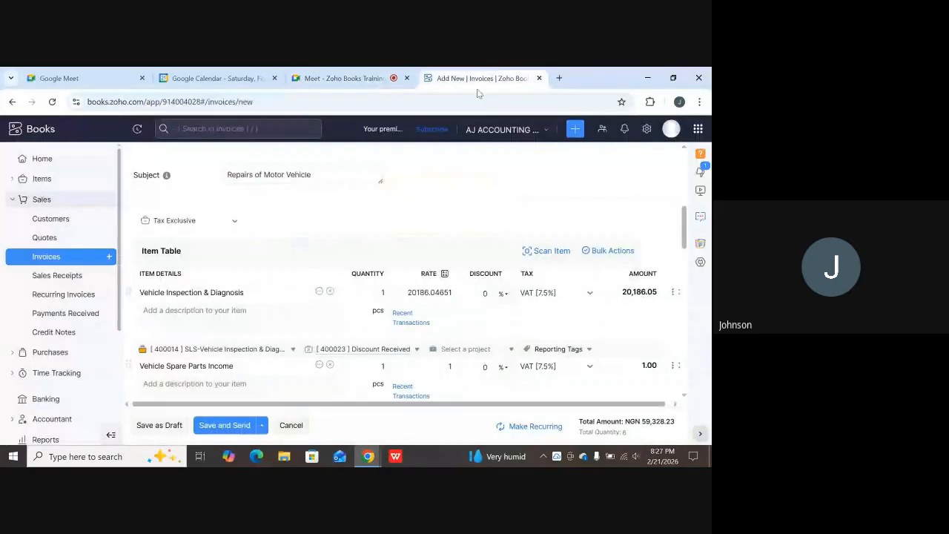
pyautogui.scroll(-1, 412, 317)
pyautogui.scroll(-1, 412, 317)
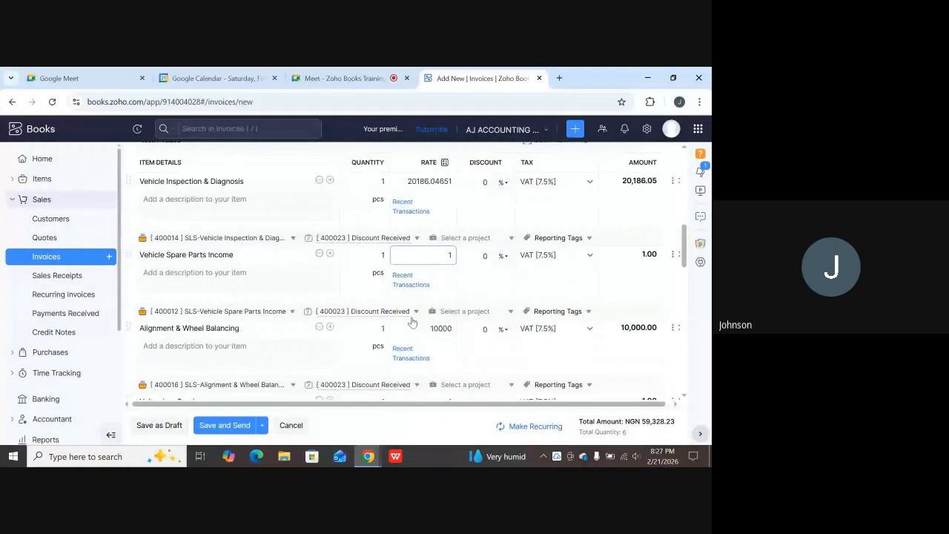
pyautogui.scroll(-1, 425, 327)
pyautogui.scroll(-1, 425, 326)
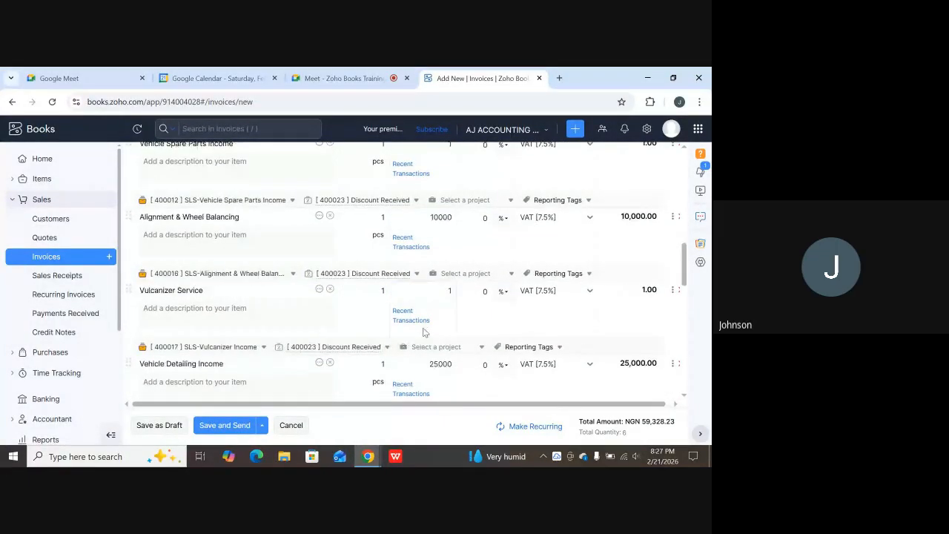
pyautogui.scroll(-1, 441, 327)
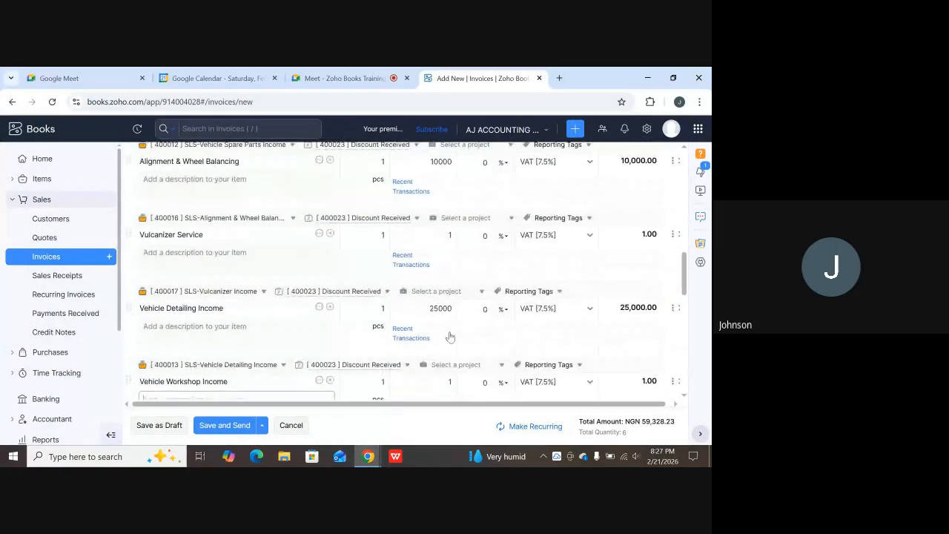
pyautogui.scroll(-2, 341, 356)
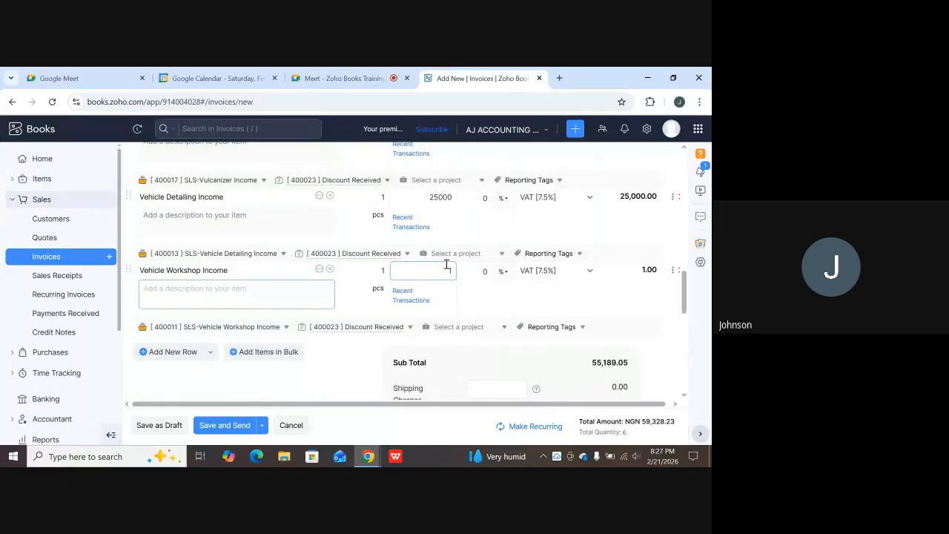
pyautogui.scroll(5, 370, 264)
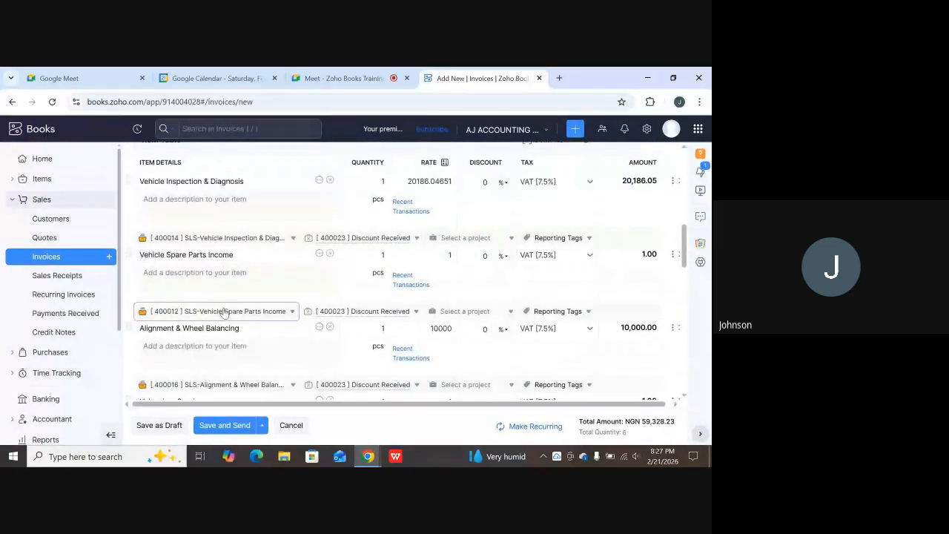
pyautogui.scroll(1, 230, 303)
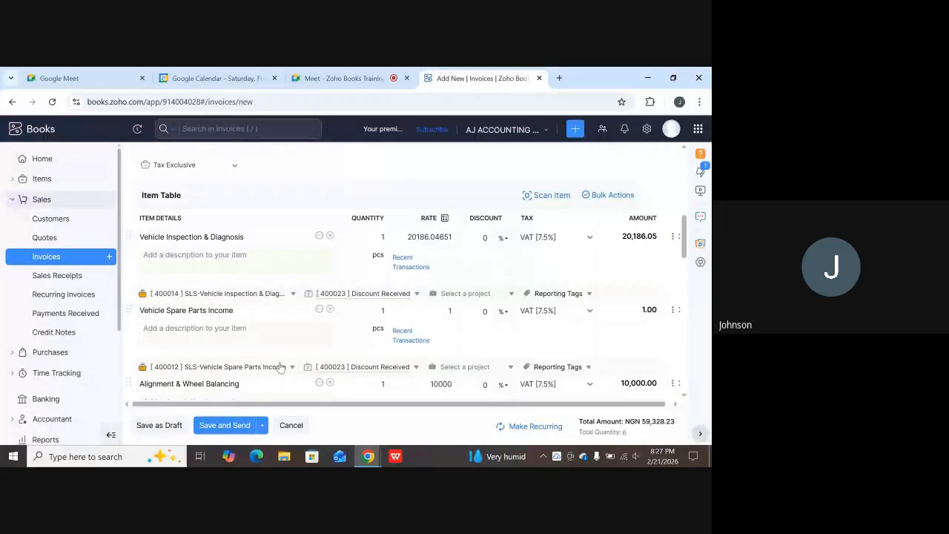
pyautogui.scroll(-3, 186, 393)
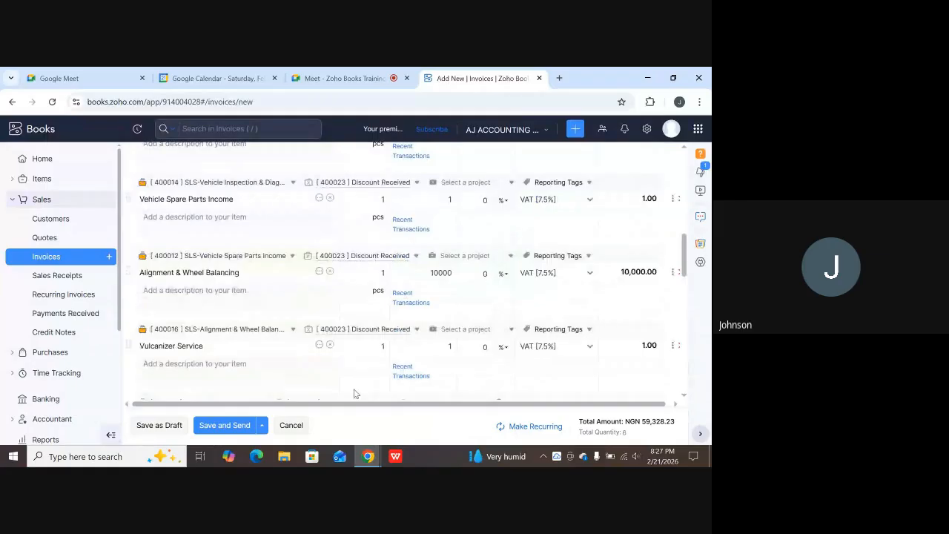
pyautogui.scroll(2, 335, 361)
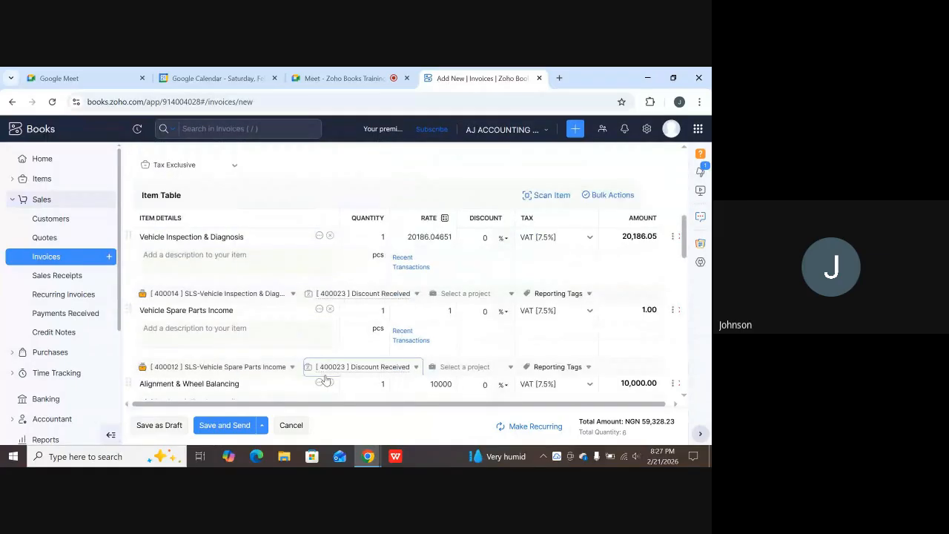
pyautogui.scroll(1, 429, 271)
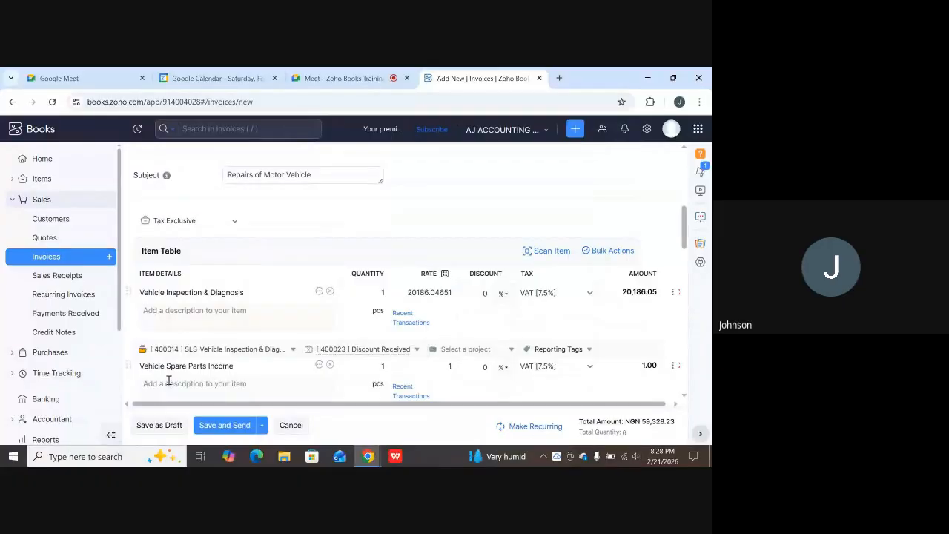
pyautogui.scroll(-1, 333, 370)
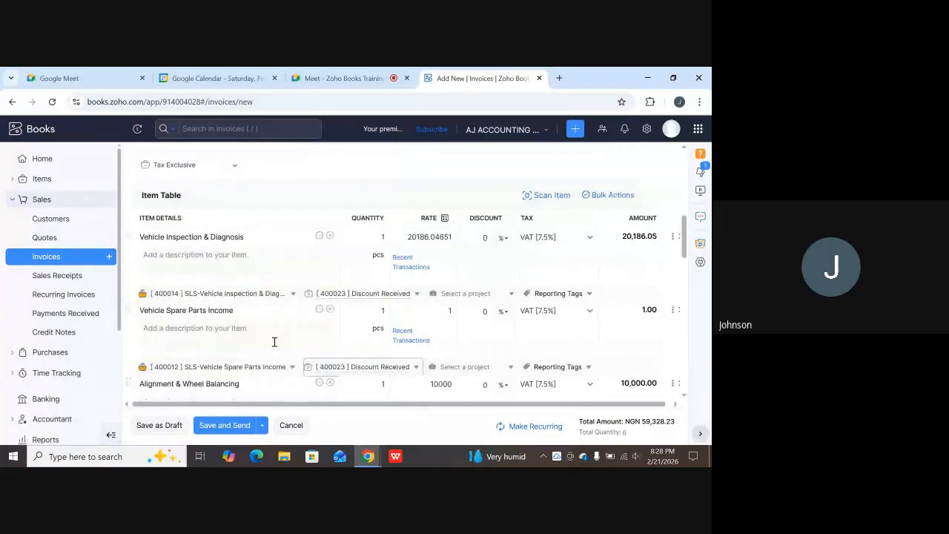
pyautogui.scroll(-1, 308, 343)
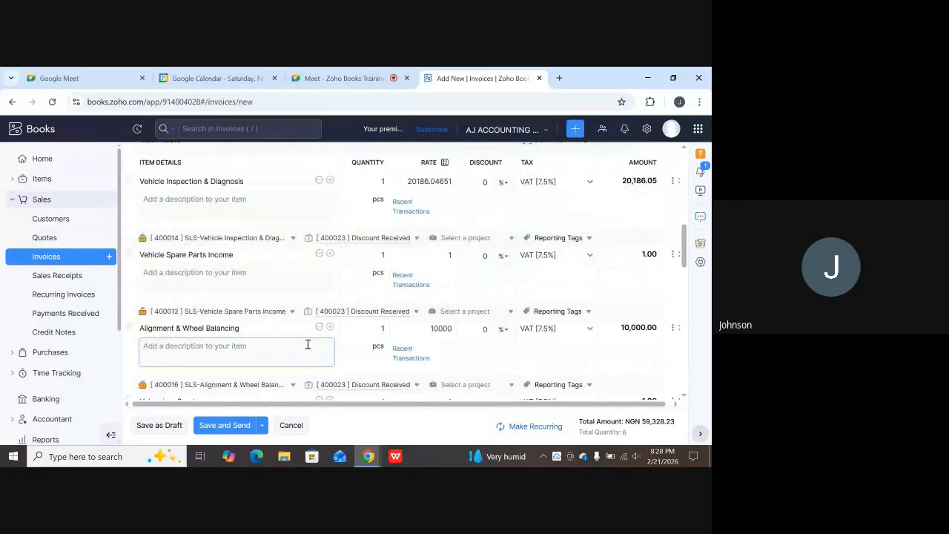
pyautogui.scroll(-5, 308, 344)
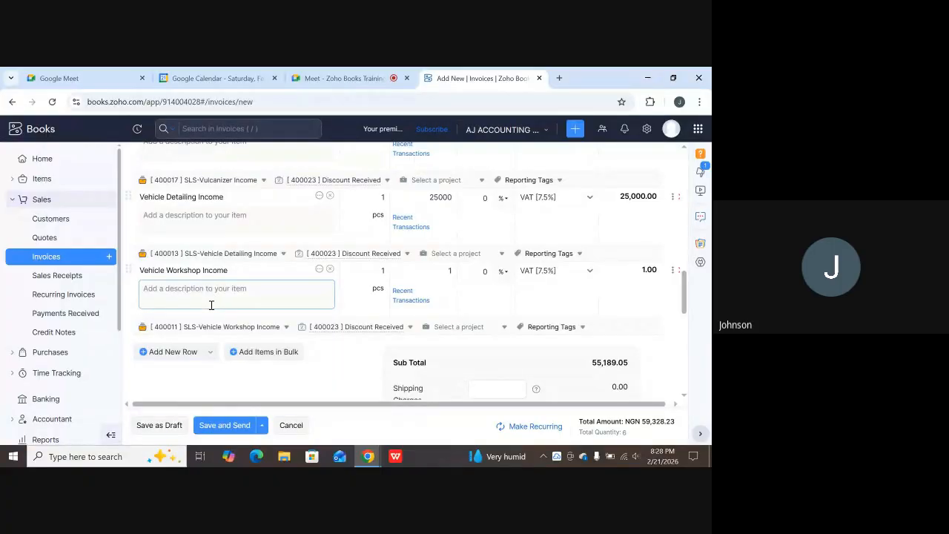
pyautogui.scroll(5, 211, 304)
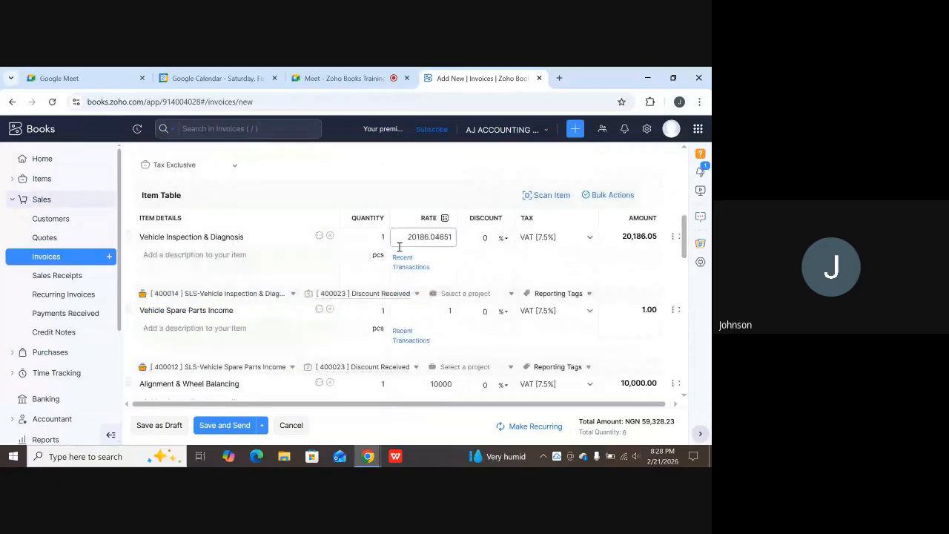
pyautogui.scroll(-1, 247, 307)
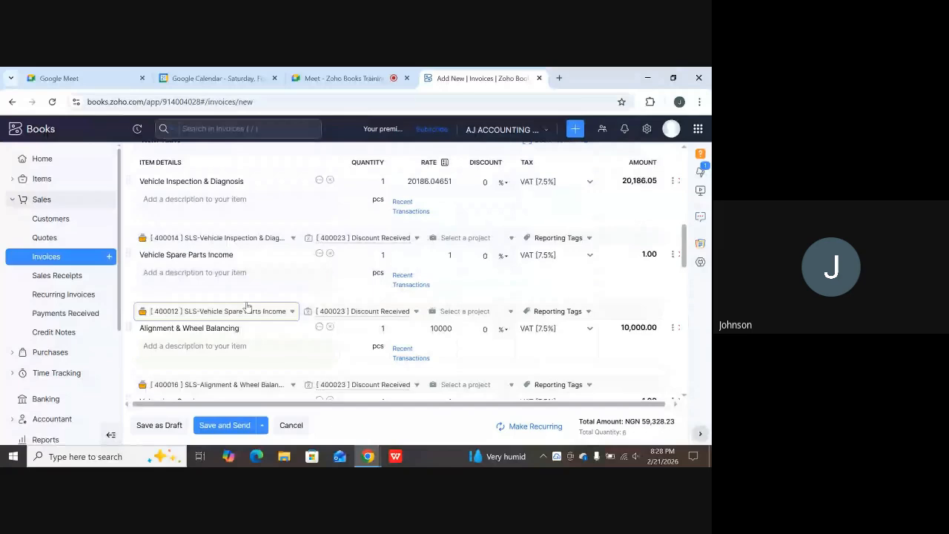
pyautogui.scroll(-1, 243, 232)
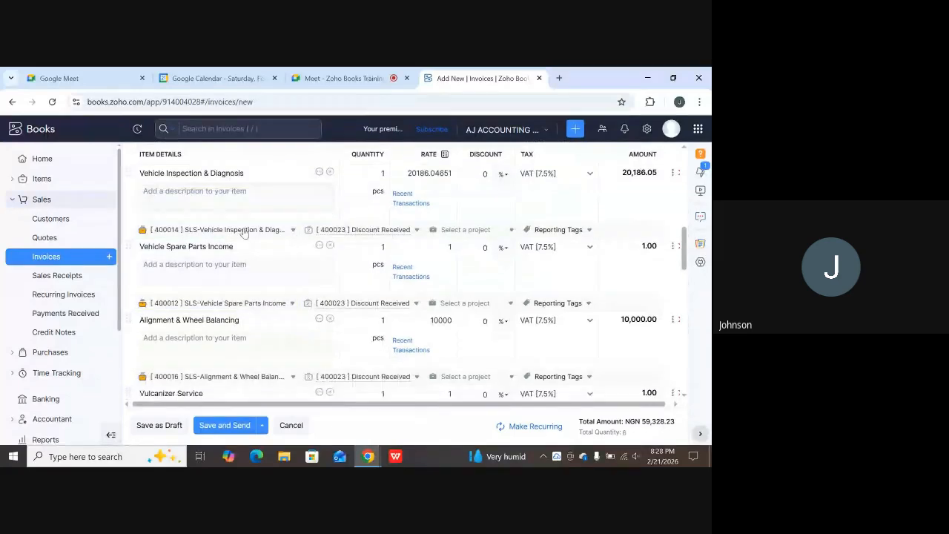
pyautogui.scroll(-1, 244, 232)
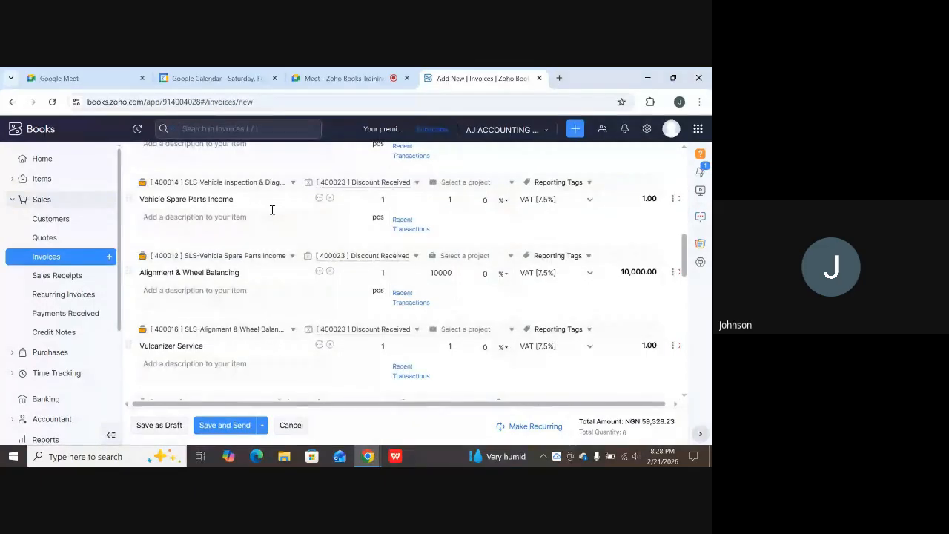
# Raise the Vehicle Spare Parts Income rate to 1000000, bringing the invoice total to NGN 1,134,327.15.
pyautogui.click(448, 199)
pyautogui.write('0')
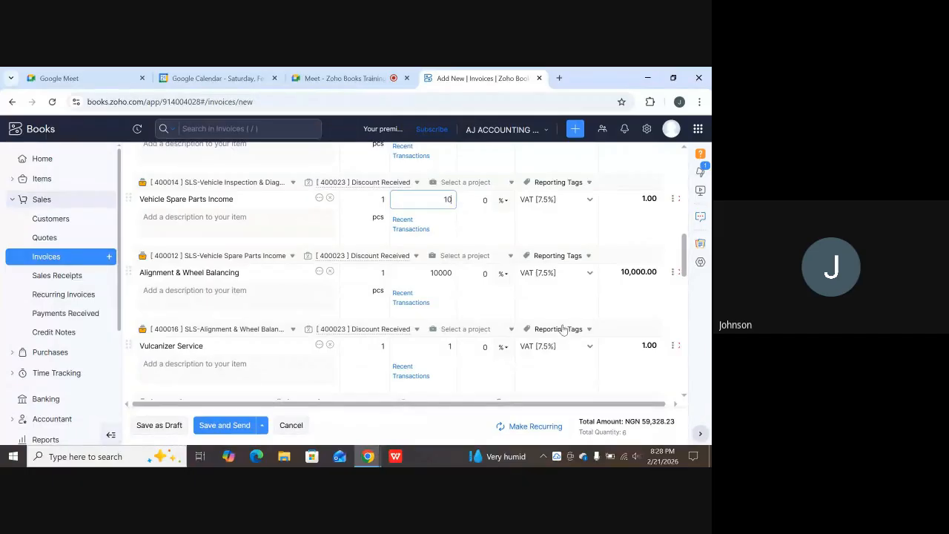
pyautogui.write('00000')
pyautogui.click(443, 227)
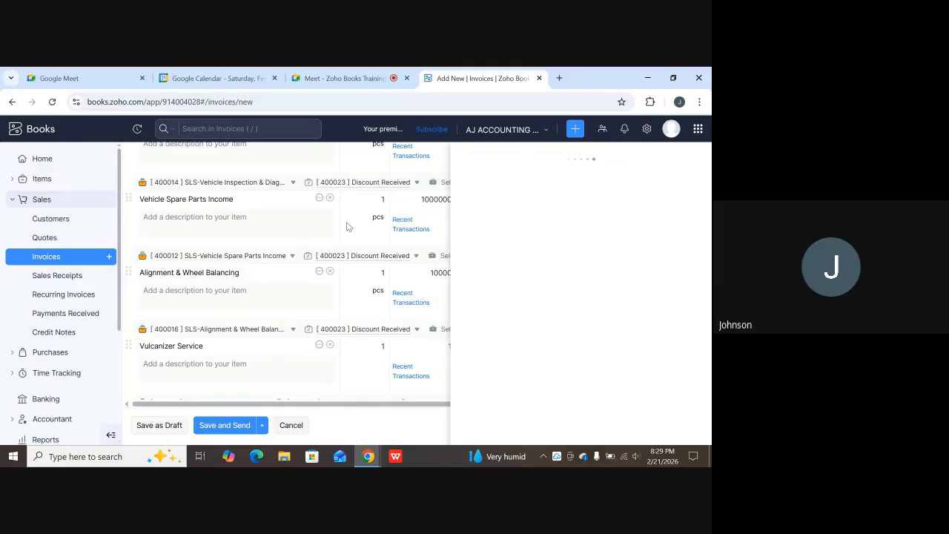
pyautogui.click(293, 217)
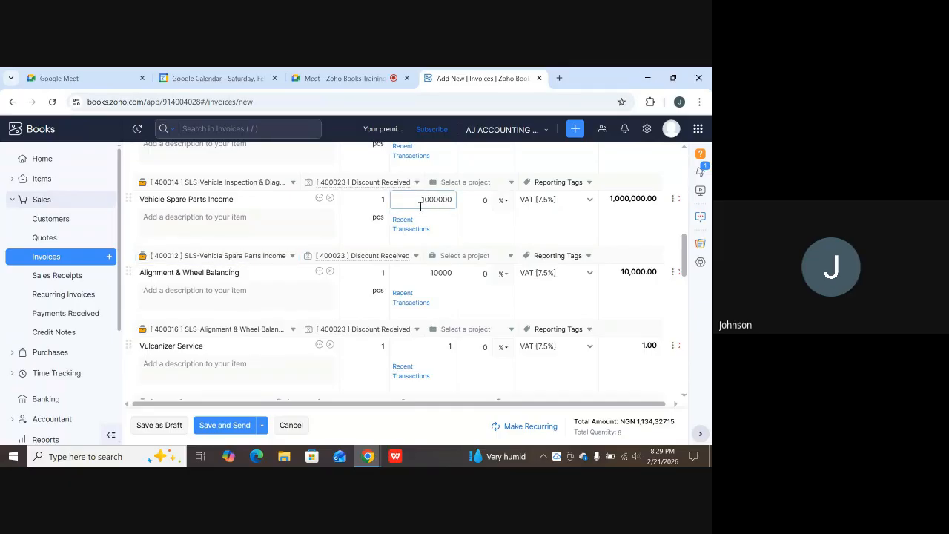
pyautogui.scroll(3, 304, 263)
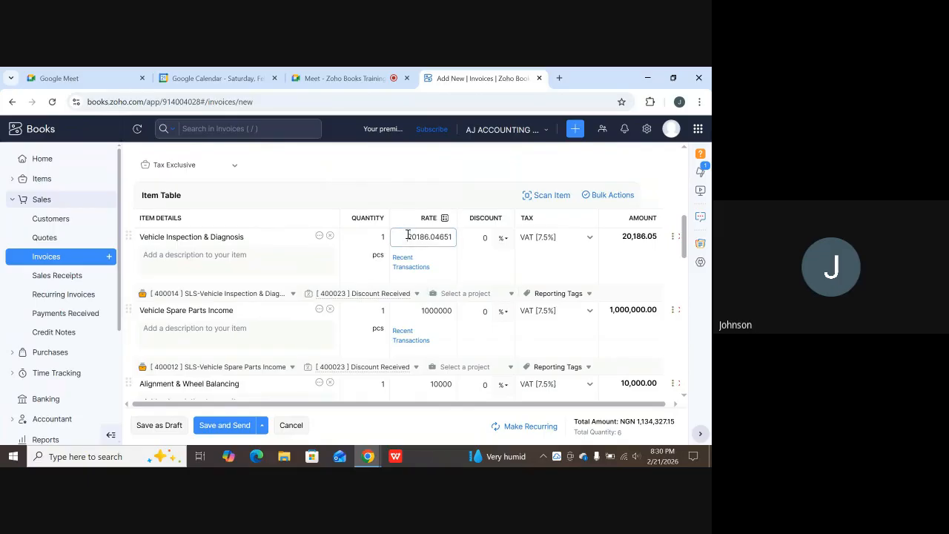
# Review the line rates, selecting the first line's 20186.04651 and the Vehicle Inspection & Diagnosis rate.
pyautogui.moveTo(407, 235); pyautogui.dragTo(449, 234)
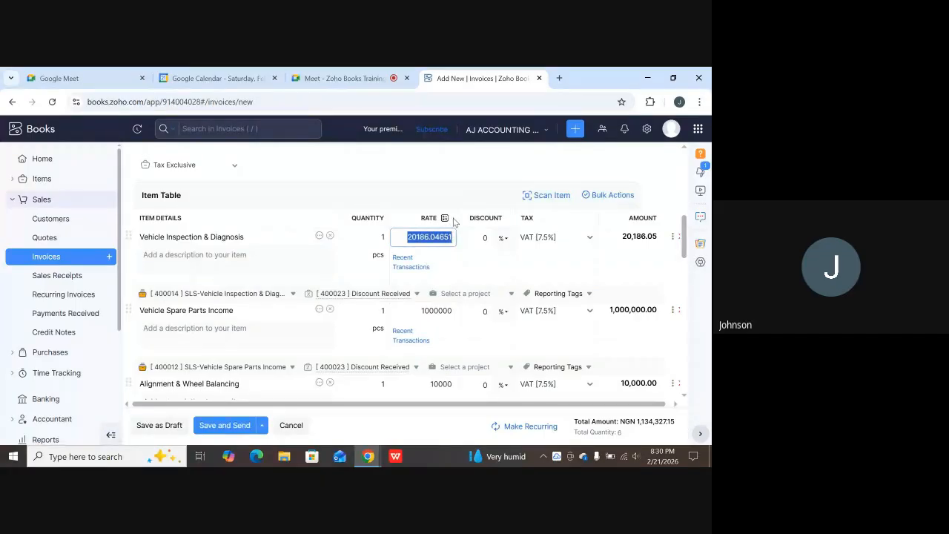
pyautogui.scroll(-2, 435, 261)
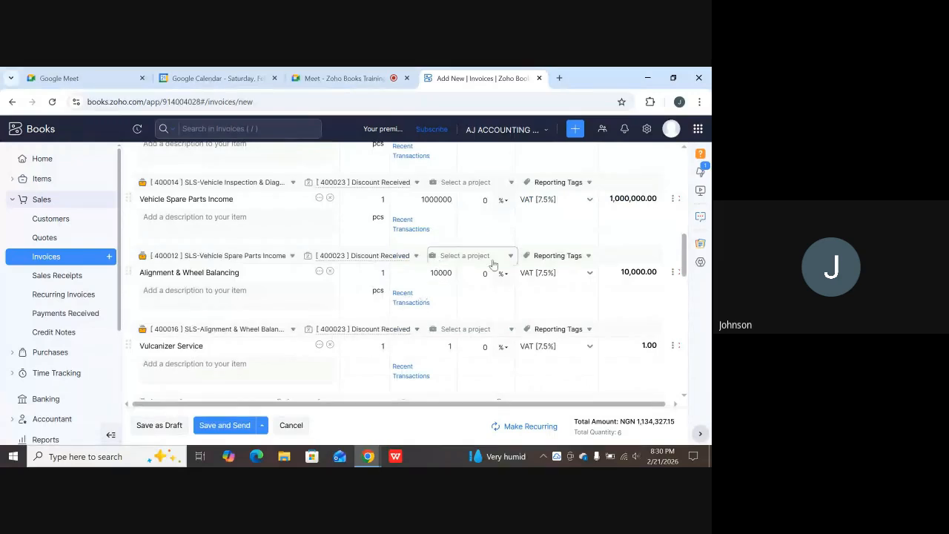
pyautogui.scroll(-1, 447, 272)
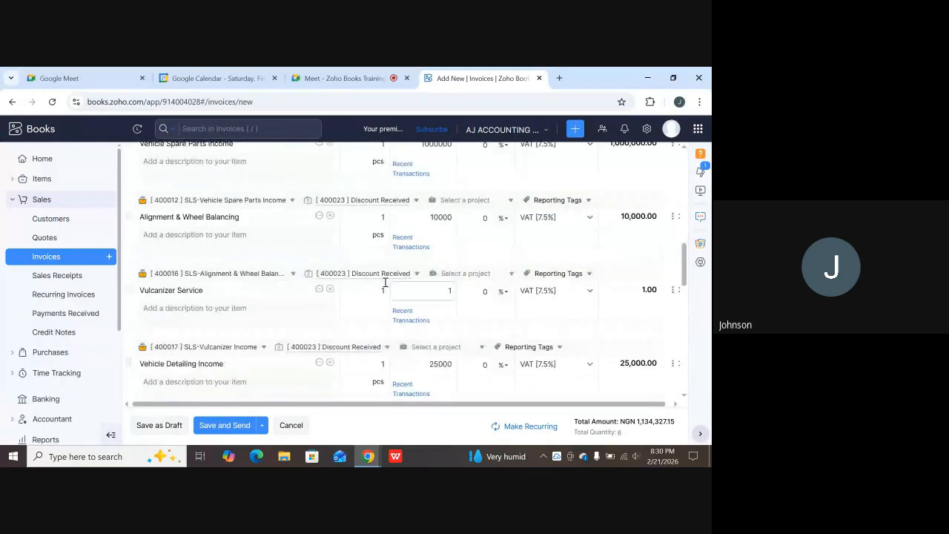
pyautogui.scroll(1, 400, 275)
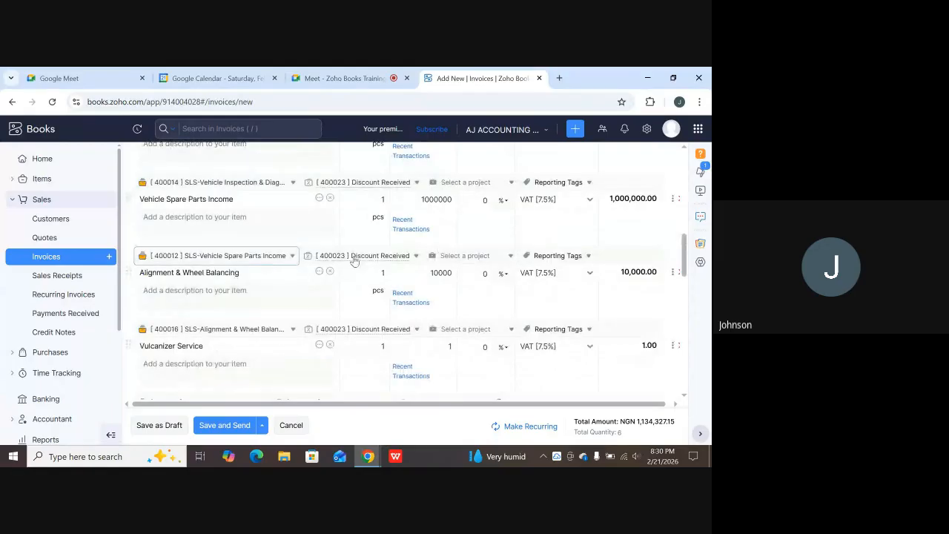
pyautogui.scroll(2, 430, 247)
pyautogui.click(447, 238)
pyautogui.click(427, 166)
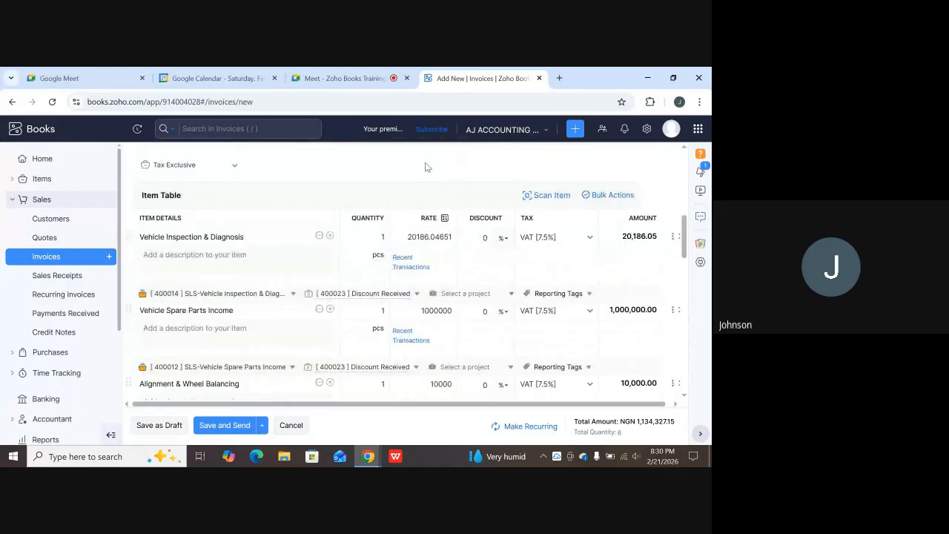
pyautogui.scroll(-3, 437, 254)
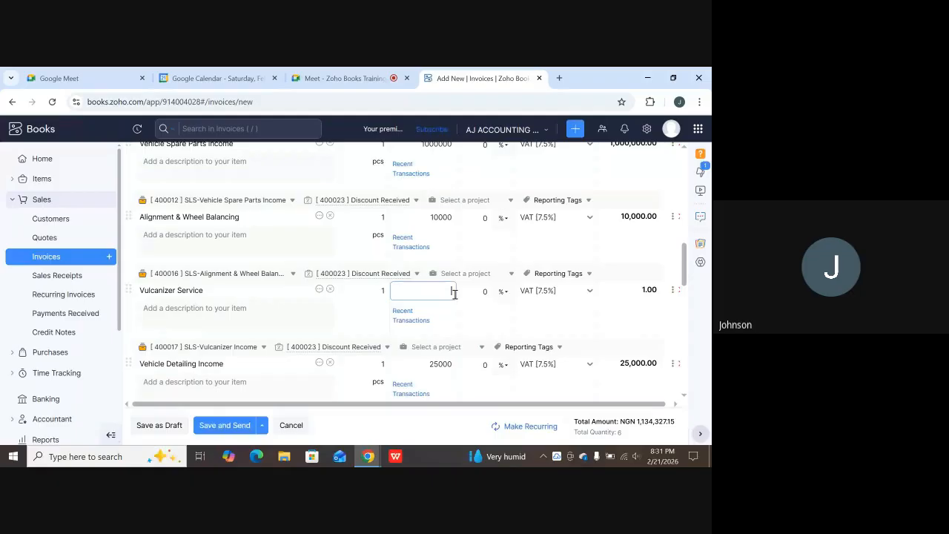
# Enter 8000 as the Vulcanizer Service rate, removing an extra zero.
pyautogui.write('80000')
pyautogui.press('BackSpace')
pyautogui.scroll(-1, 438, 311)
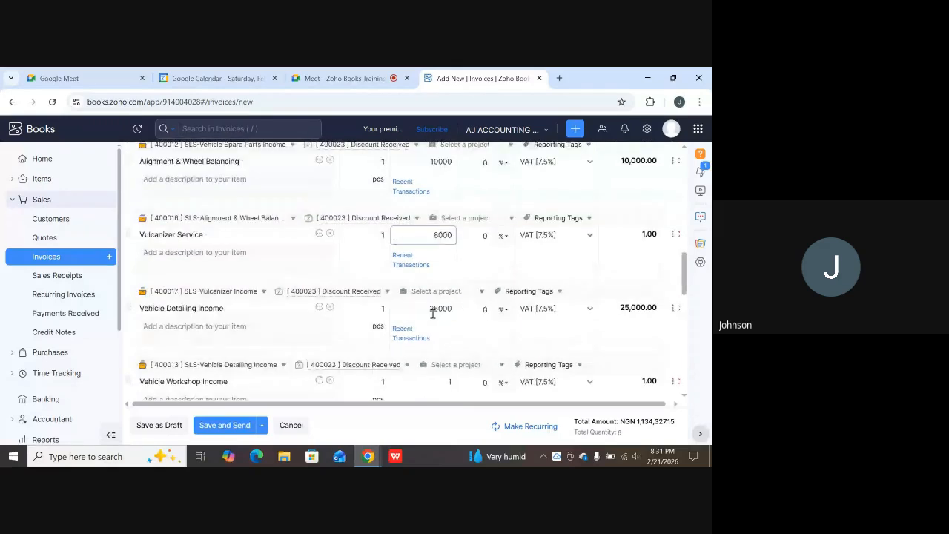
pyautogui.scroll(-1, 430, 309)
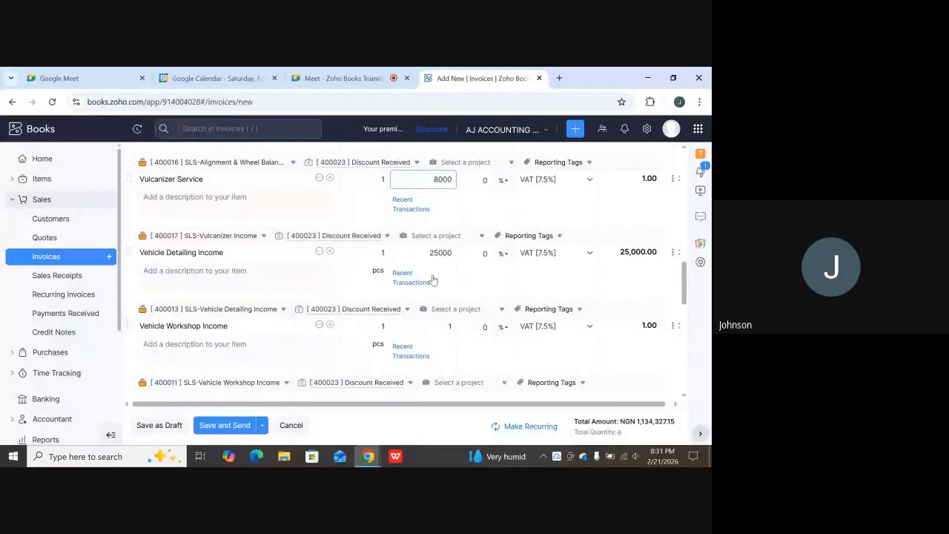
pyautogui.scroll(-1, 434, 274)
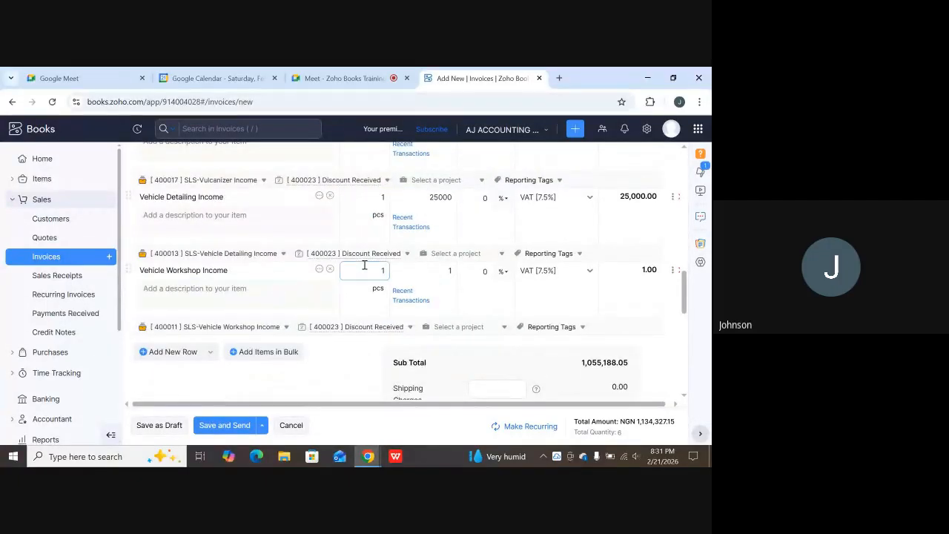
pyautogui.scroll(-2, 435, 310)
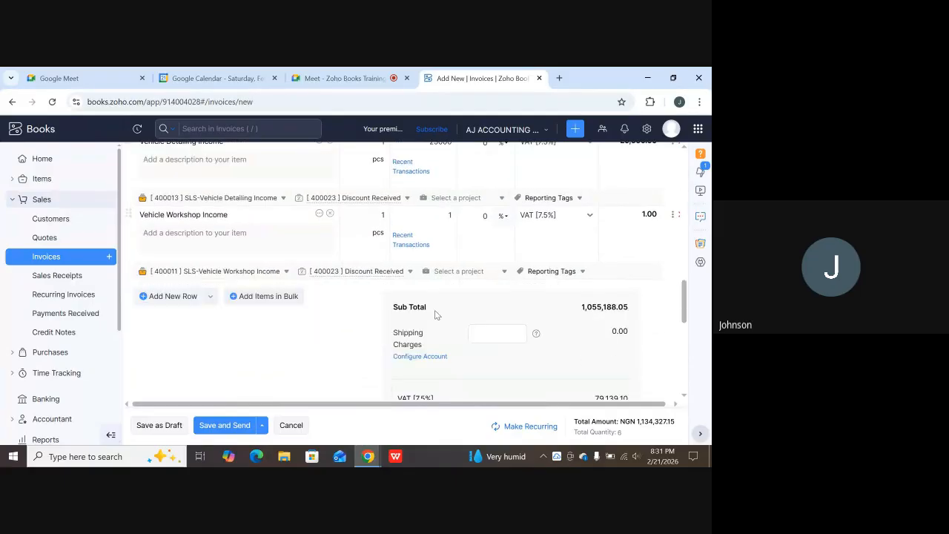
pyautogui.scroll(3, 436, 315)
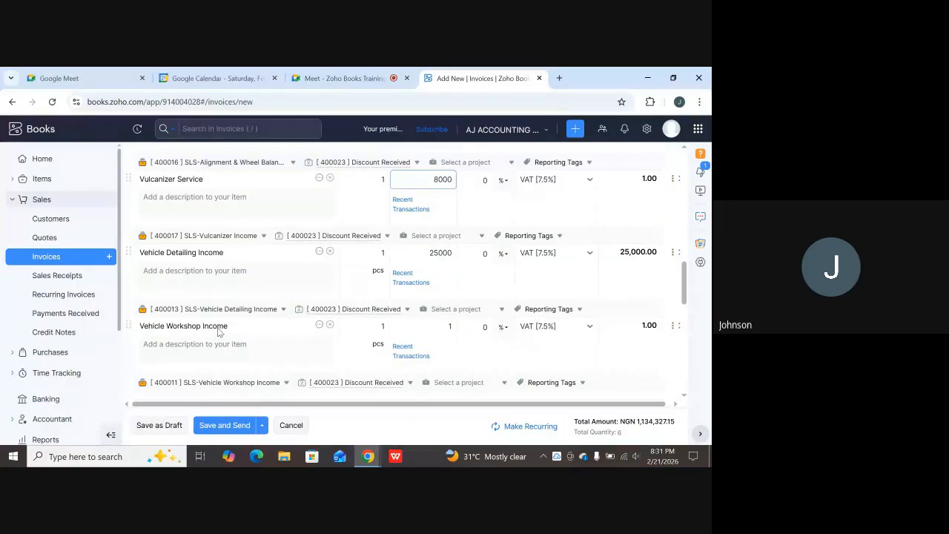
# Set the Vehicle Workshop Income rate to 500000, bringing the invoice total to NGN 1,680,425.00.
pyautogui.click(447, 320)
pyautogui.write('1')
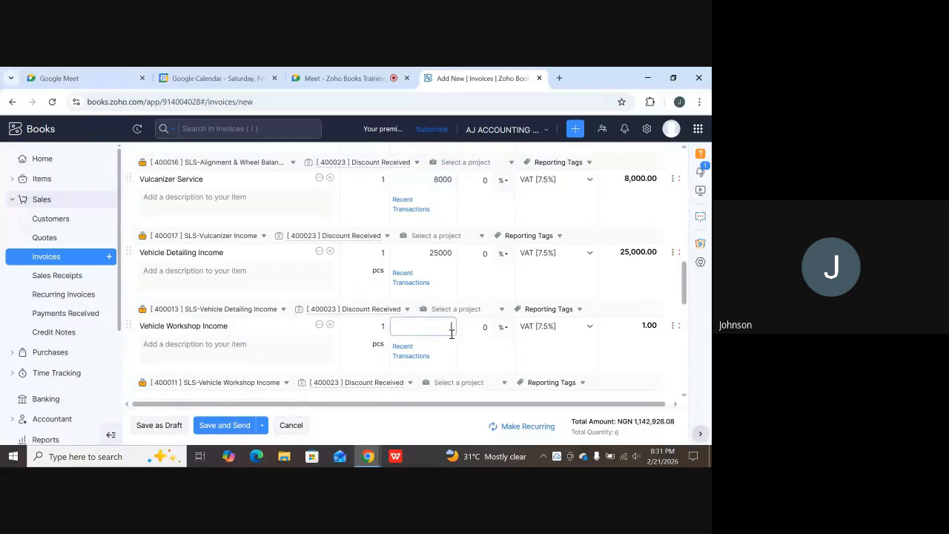
pyautogui.write('500000')
pyautogui.click(454, 297)
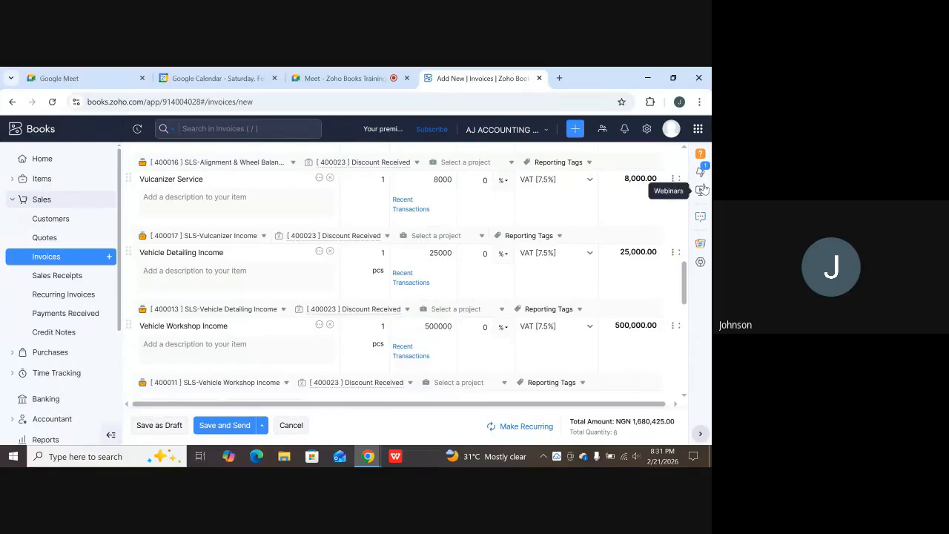
pyautogui.scroll(1, 646, 189)
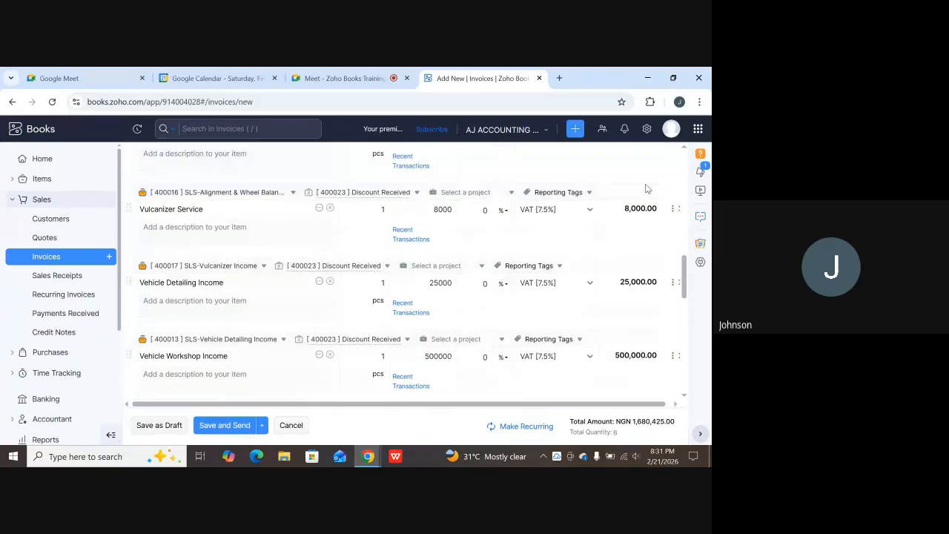
pyautogui.scroll(5, 643, 186)
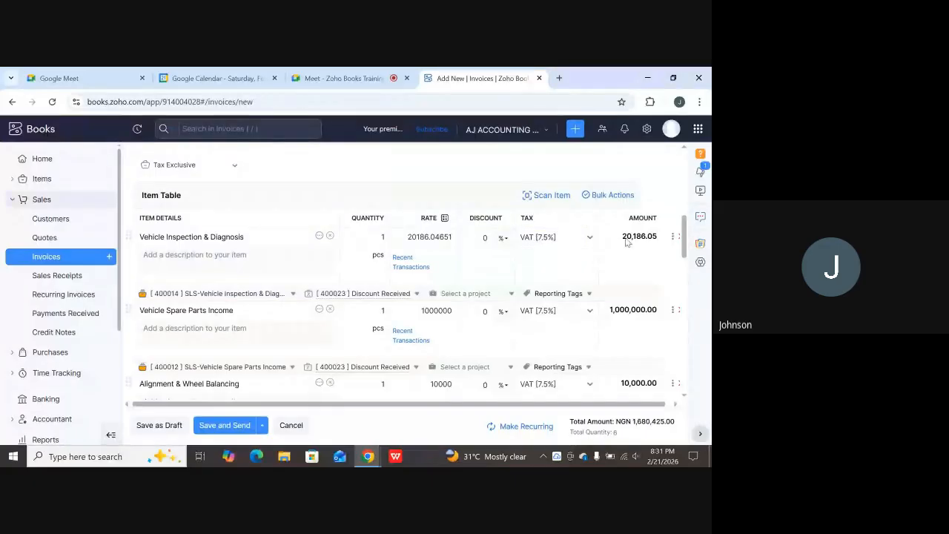
pyautogui.scroll(-3, 625, 292)
pyautogui.scroll(-5, 625, 292)
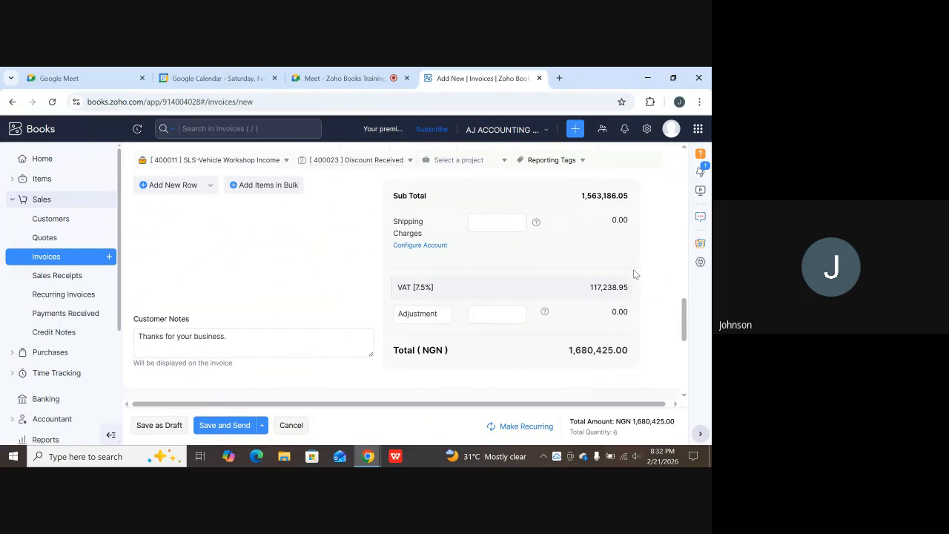
pyautogui.moveTo(427, 195); pyautogui.dragTo(402, 197)
pyautogui.moveTo(631, 283); pyautogui.dragTo(395, 287)
pyautogui.scroll(-1, 494, 361)
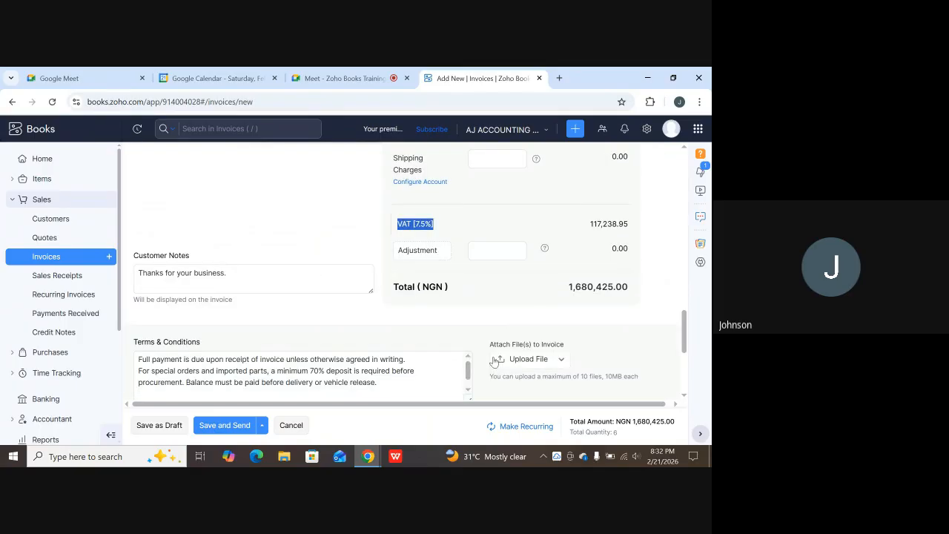
pyautogui.scroll(-1, 495, 361)
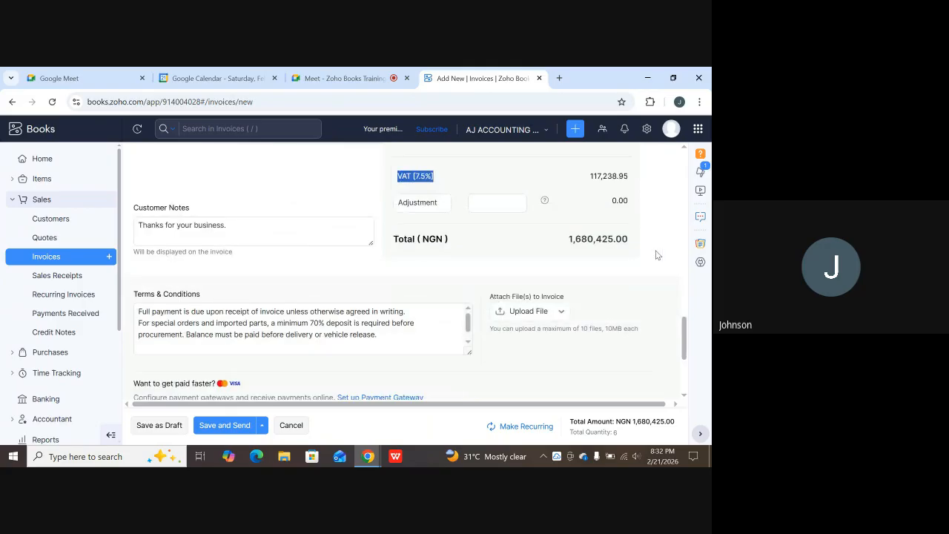
pyautogui.scroll(10, 655, 255)
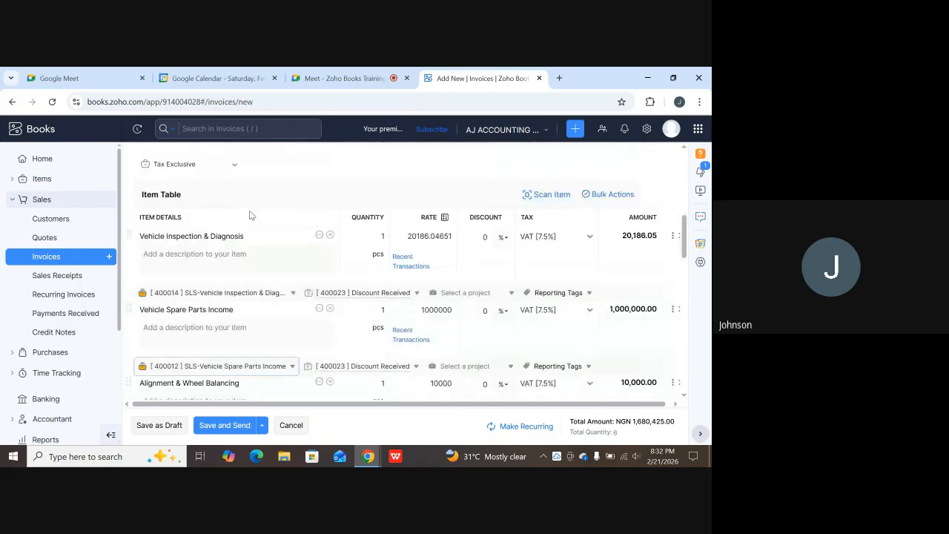
pyautogui.scroll(1, 250, 215)
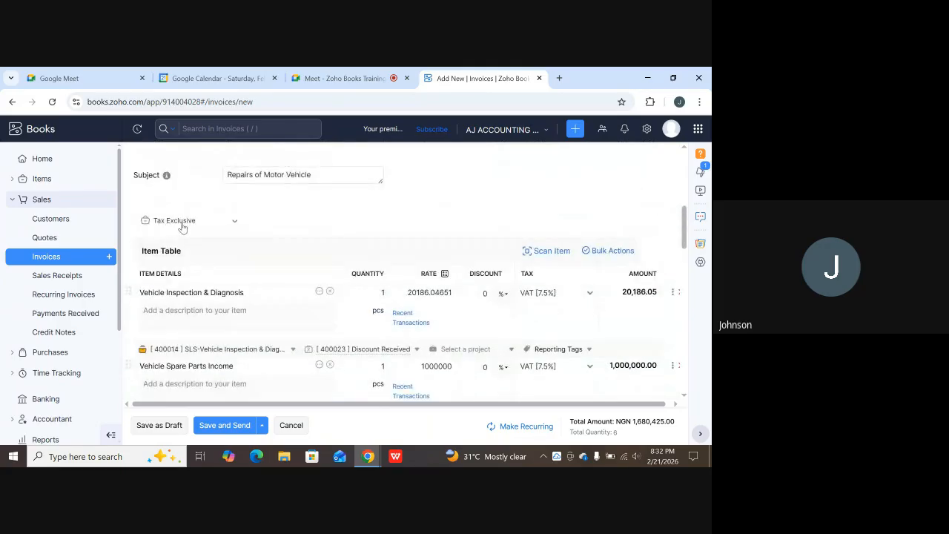
pyautogui.scroll(-10, 212, 252)
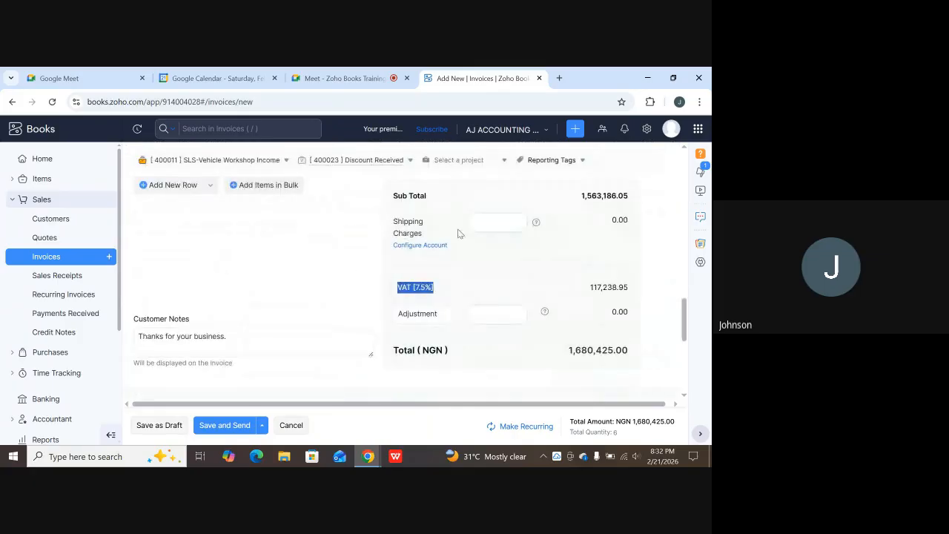
pyautogui.scroll(3, 458, 233)
pyautogui.scroll(2, 497, 226)
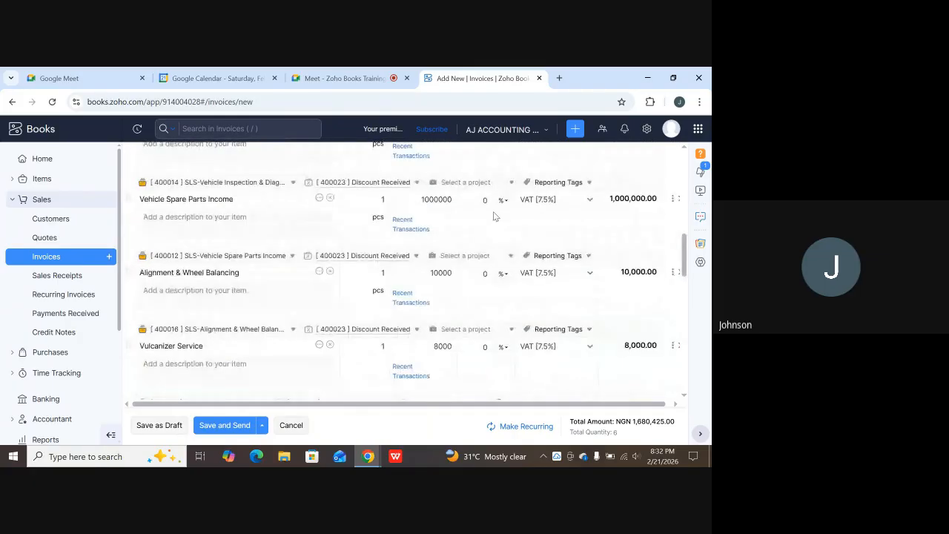
pyautogui.scroll(1, 495, 215)
pyautogui.scroll(-4, 426, 364)
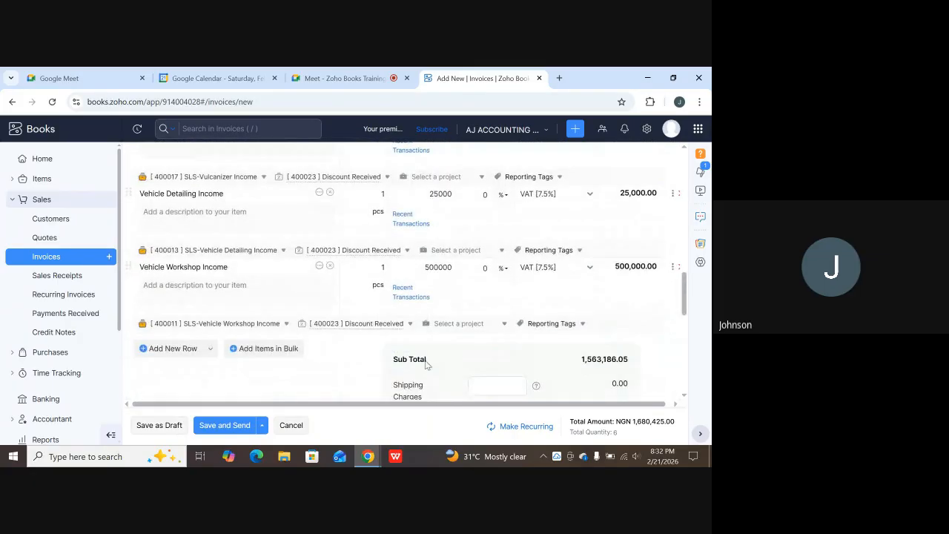
pyautogui.scroll(-3, 426, 364)
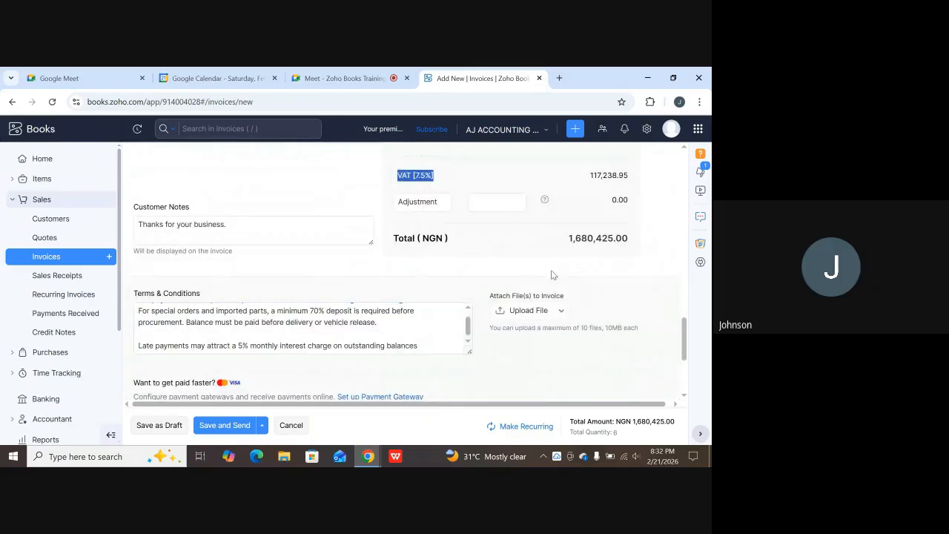
pyautogui.scroll(-3, 552, 275)
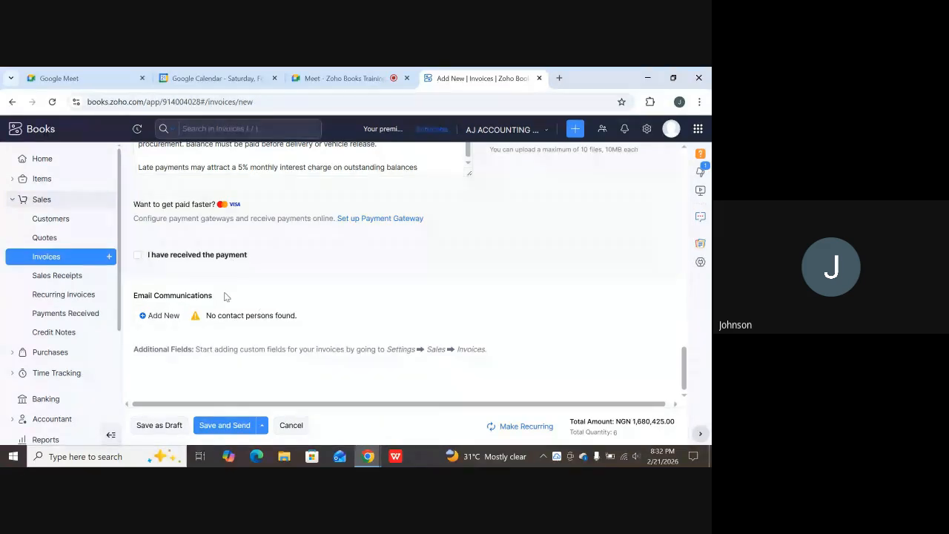
pyautogui.click(140, 255)
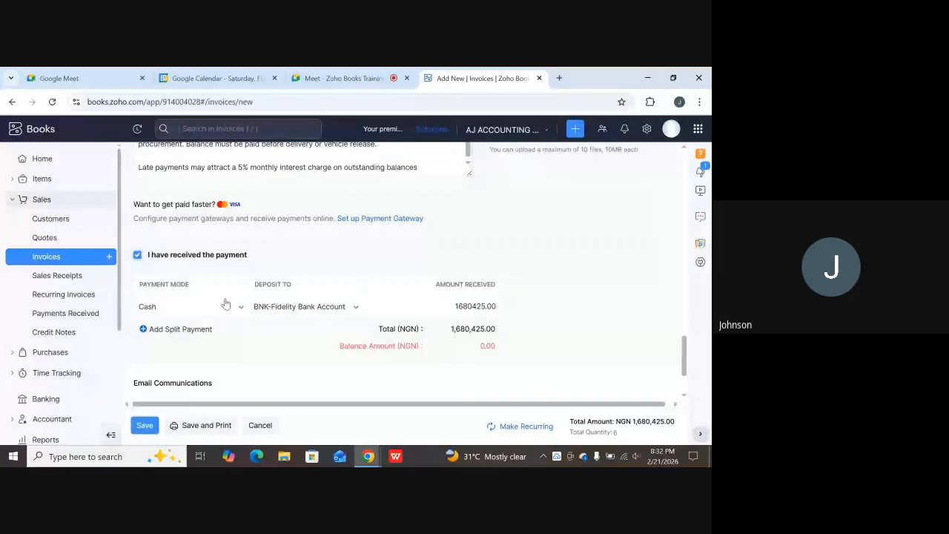
pyautogui.click(172, 307)
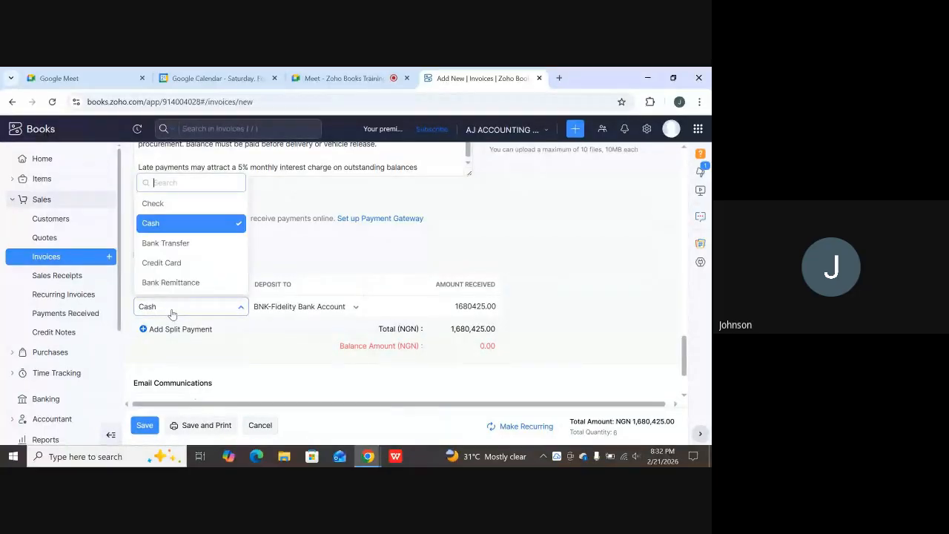
pyautogui.click(166, 243)
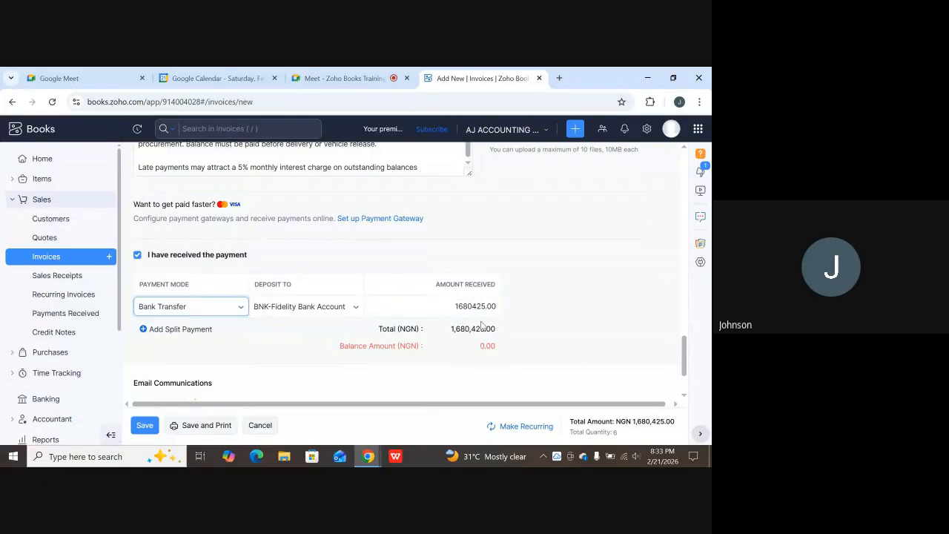
pyautogui.click(137, 255)
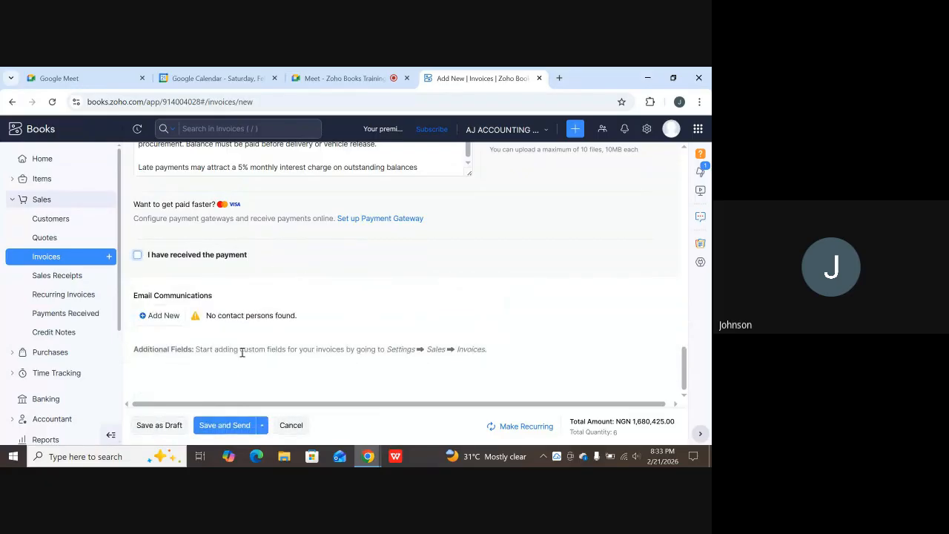
# Save invoice INV-000003 as a draft and mark it as sent.
pyautogui.click(156, 425)
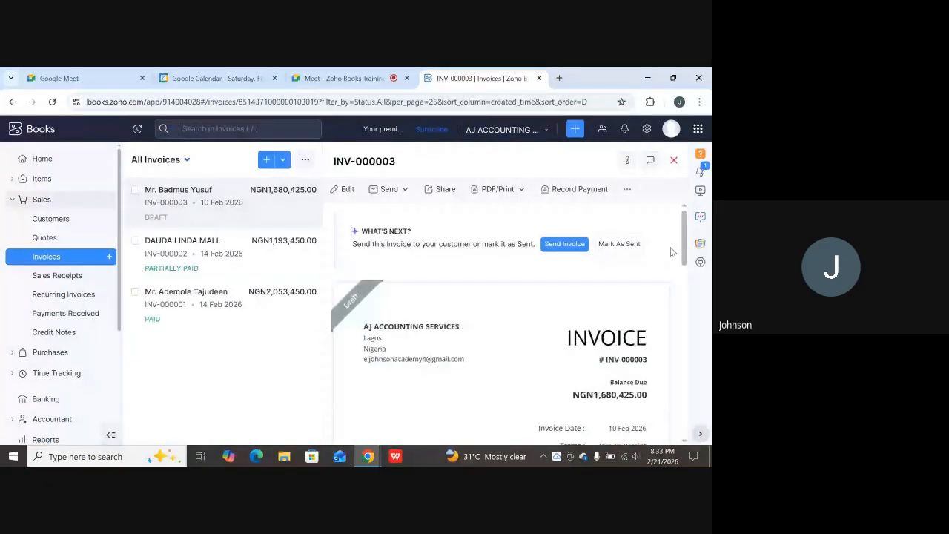
pyautogui.click(627, 246)
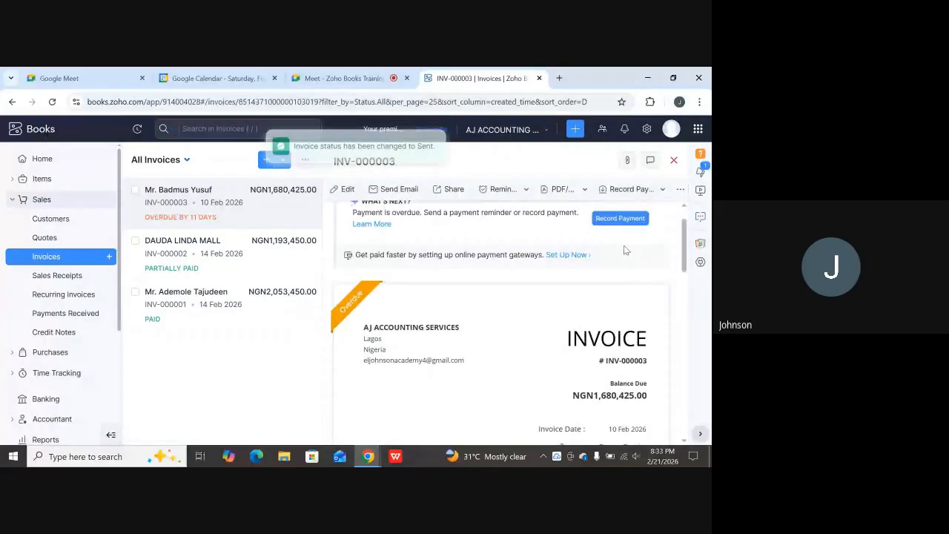
pyautogui.scroll(-2, 625, 250)
pyautogui.scroll(-1, 607, 252)
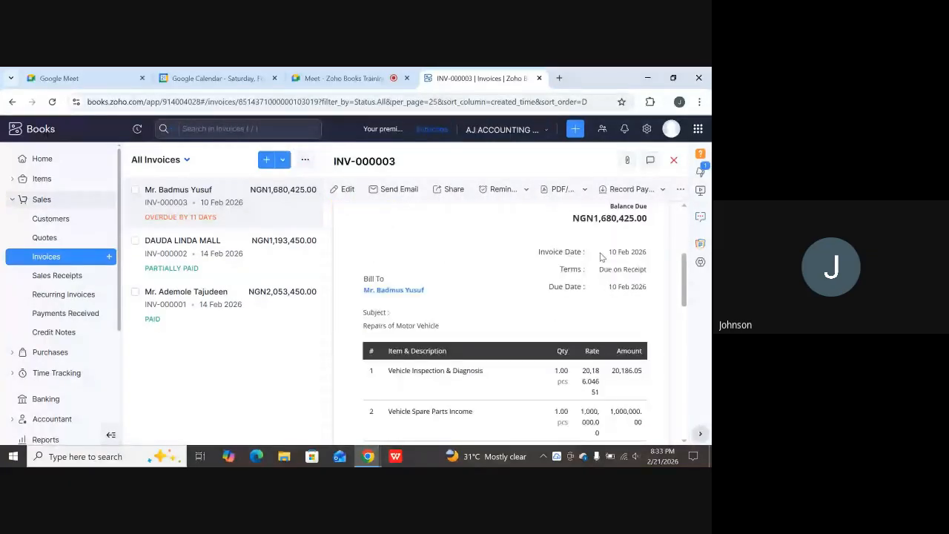
pyautogui.scroll(2, 567, 260)
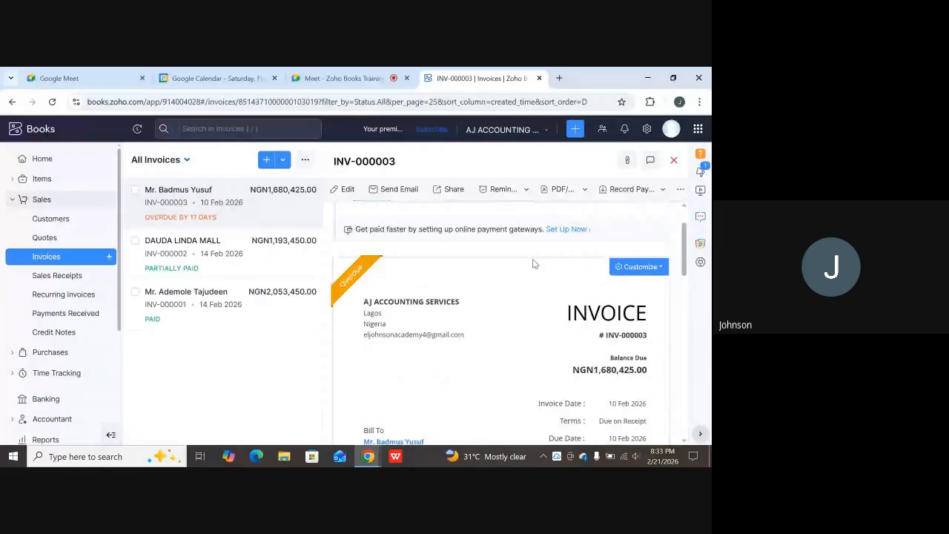
pyautogui.scroll(1, 585, 274)
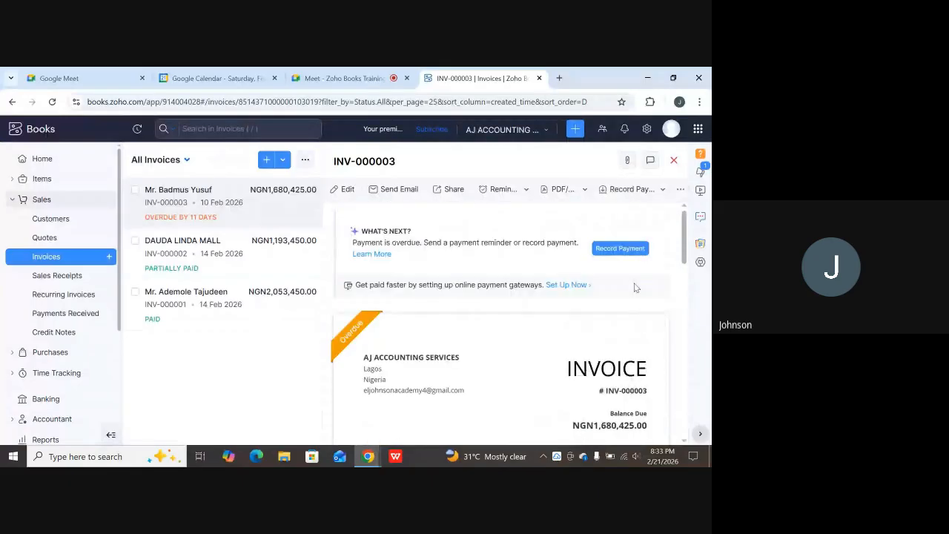
# Start recording a payment for INV-000003, prefilled with 1680425 received in Cash.
pyautogui.click(615, 249)
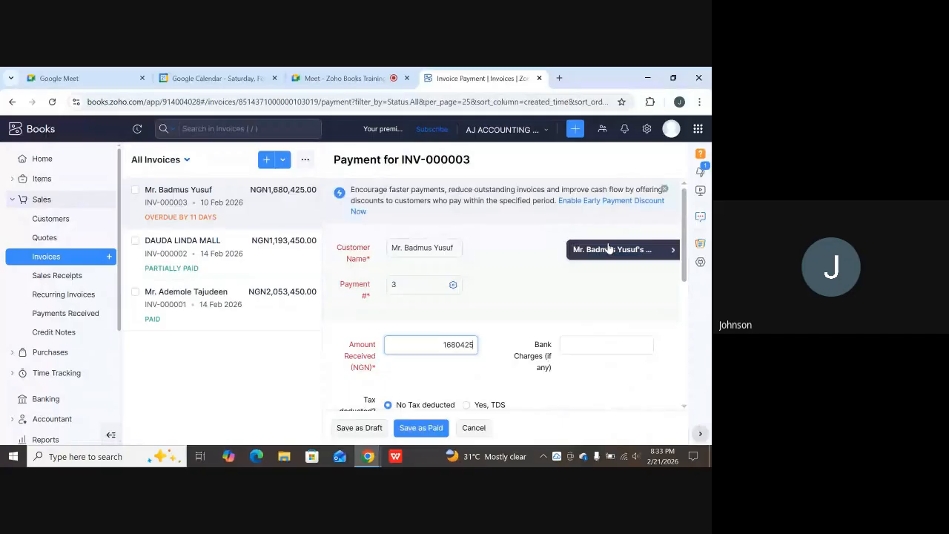
pyautogui.scroll(-1, 443, 258)
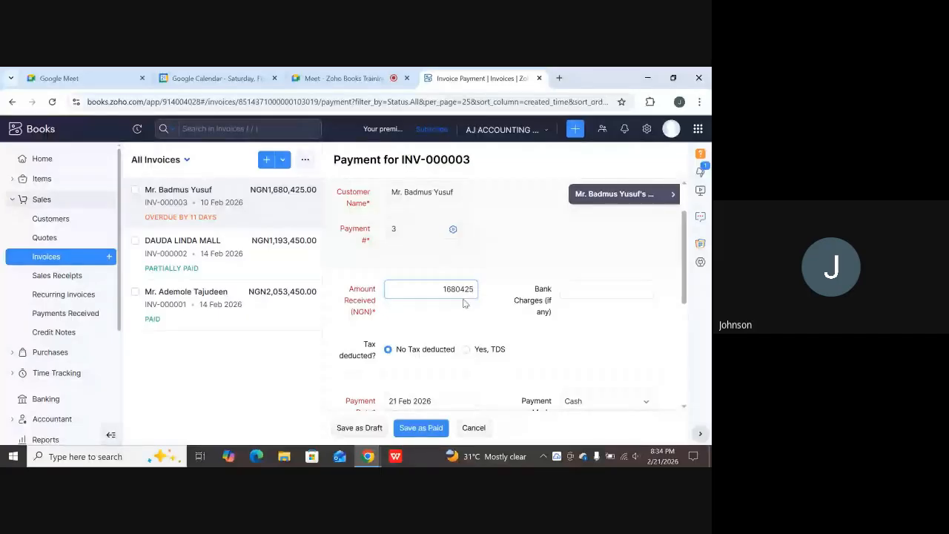
pyautogui.click(449, 349)
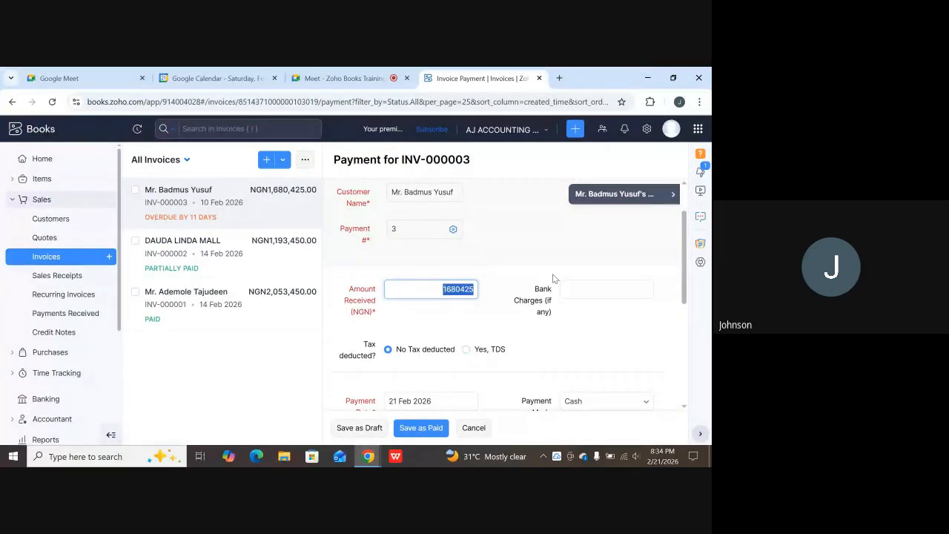
# Enter 1512382.5 as the amount received for INV-000003.
pyautogui.write('1')
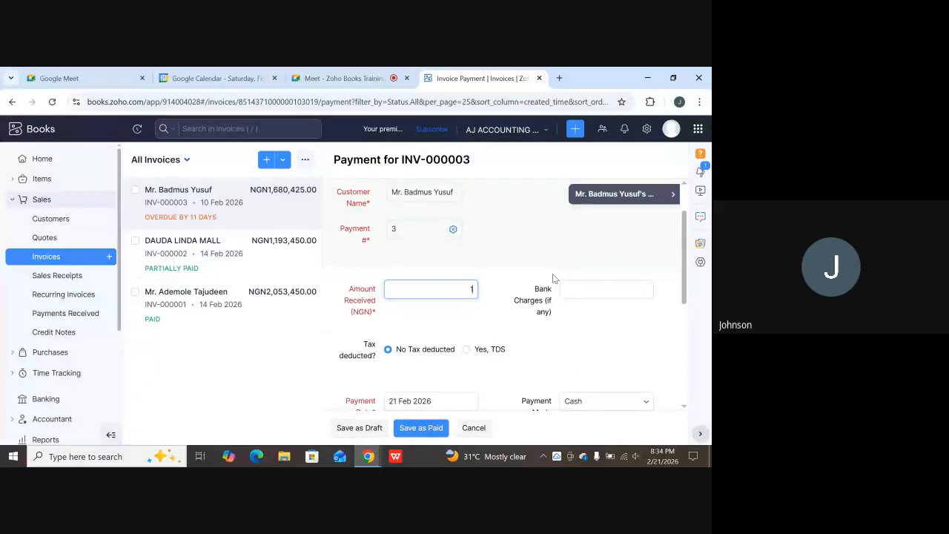
pyautogui.write('512382')
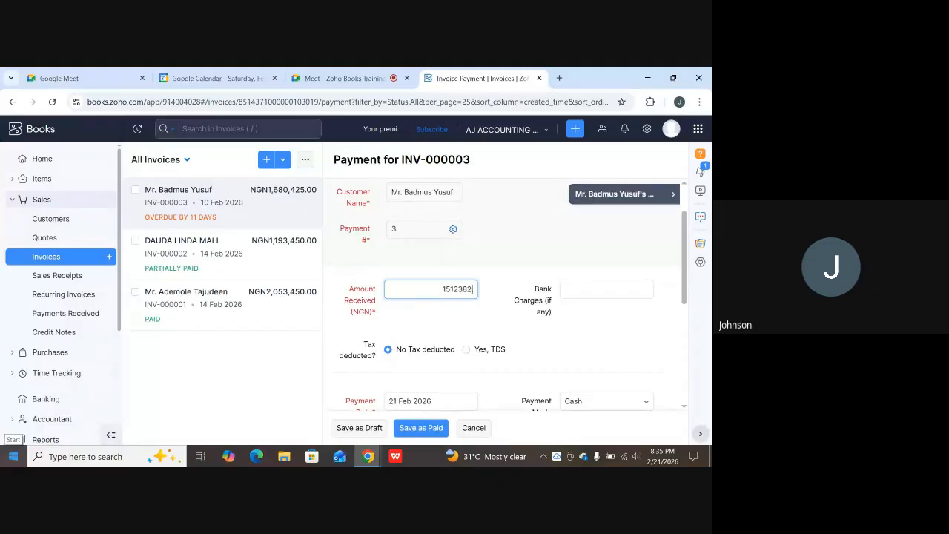
pyautogui.write('.5')
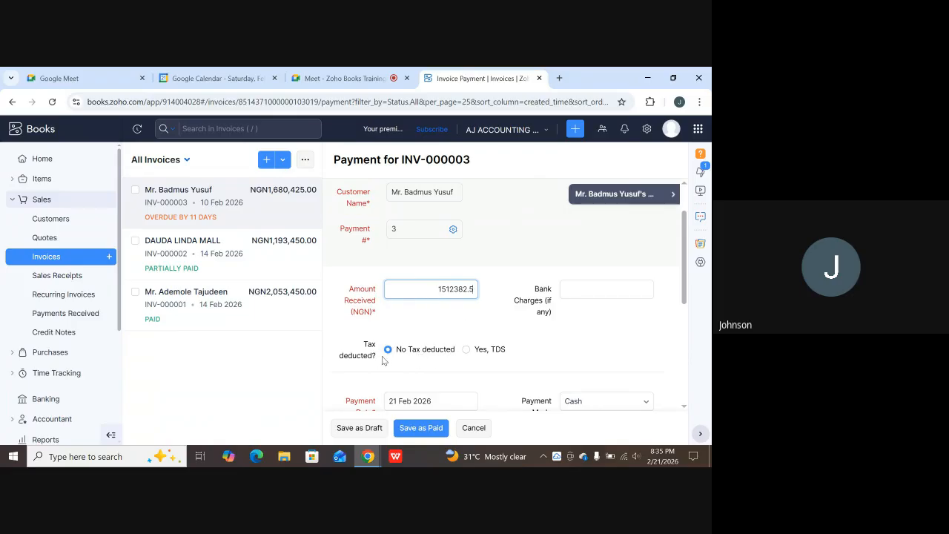
# Mark the payment as TDS deducted with 168042.5 withheld.
pyautogui.click(466, 351)
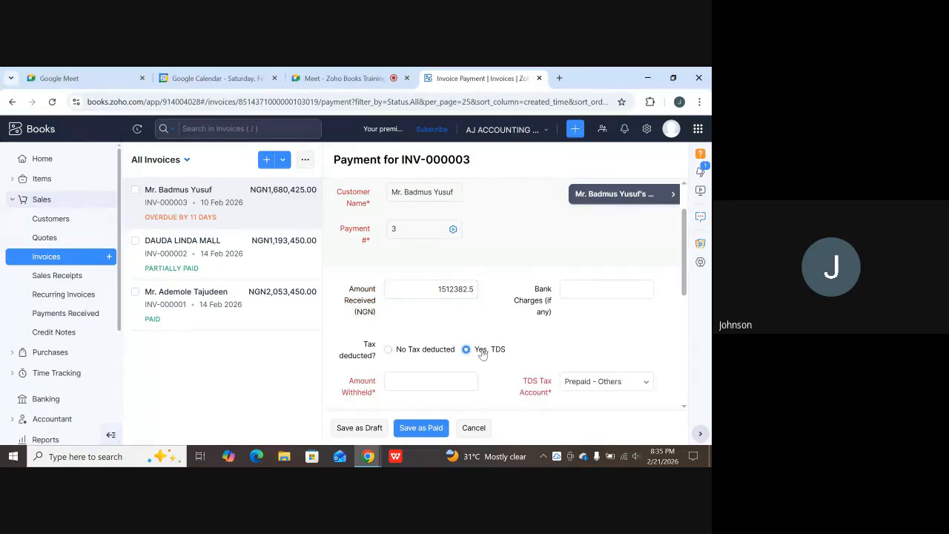
pyautogui.scroll(-3, 452, 343)
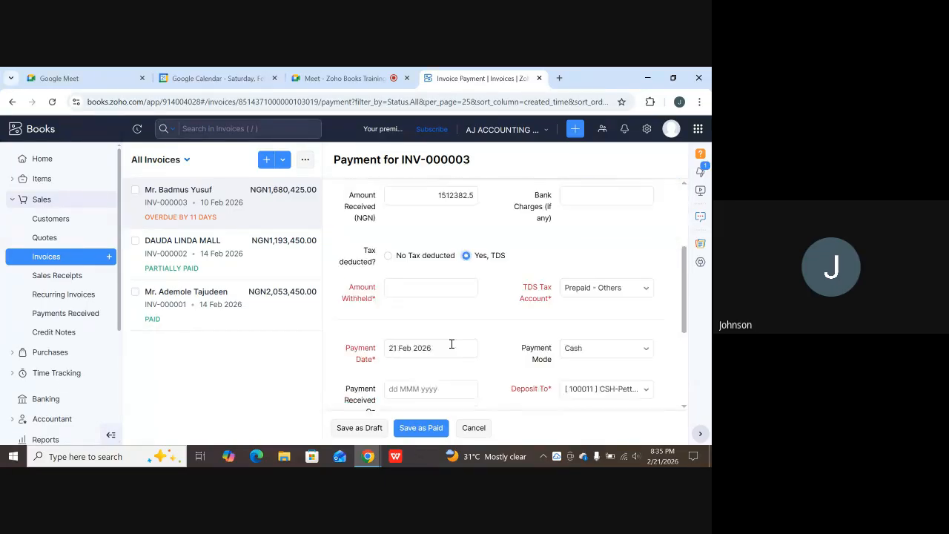
pyautogui.click(389, 275)
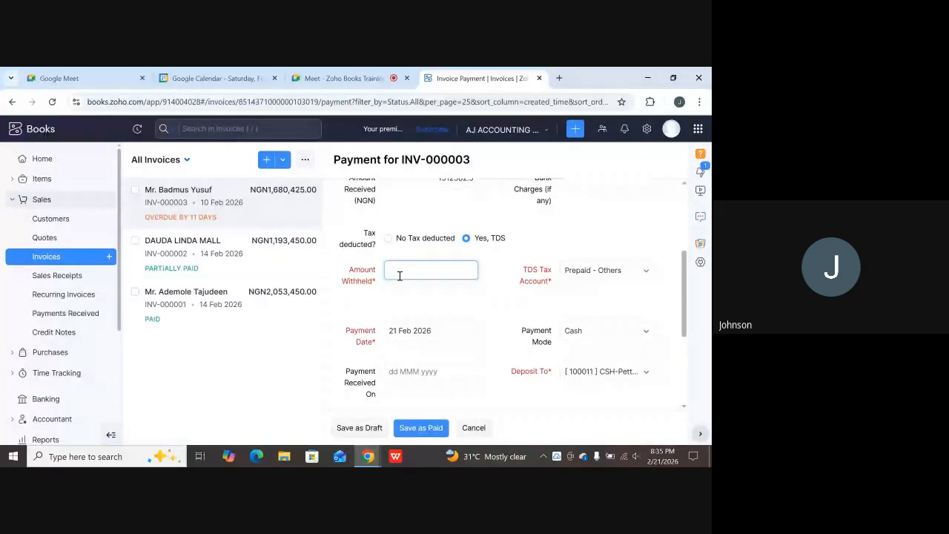
pyautogui.write('168042.5')
pyautogui.click(467, 240)
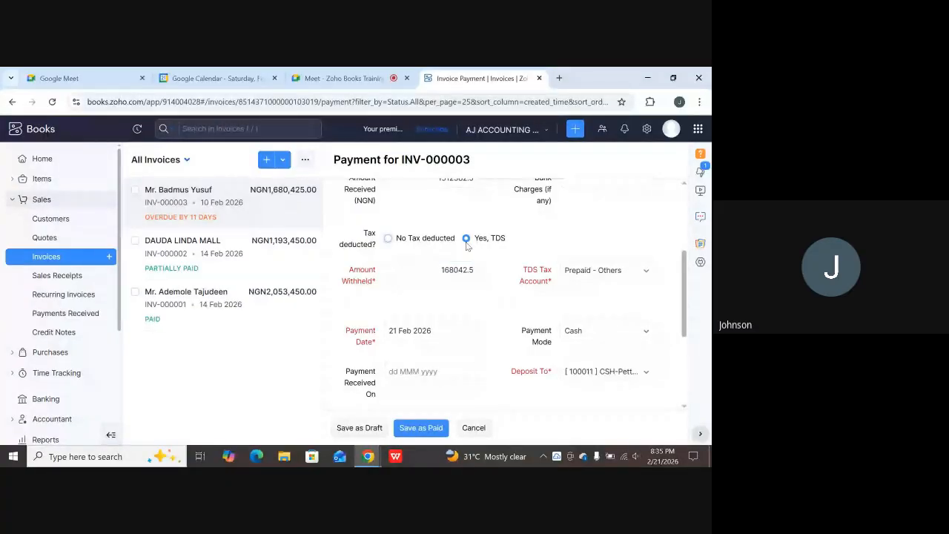
# Set the TDS tax account to Withholding Tax Receivables.
pyautogui.click(590, 270)
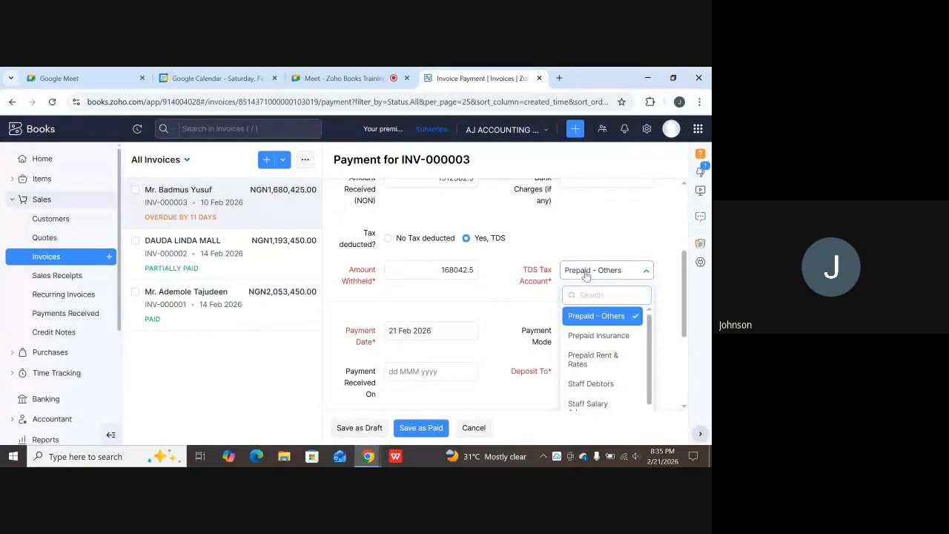
pyautogui.scroll(-1, 589, 298)
pyautogui.scroll(-3, 590, 320)
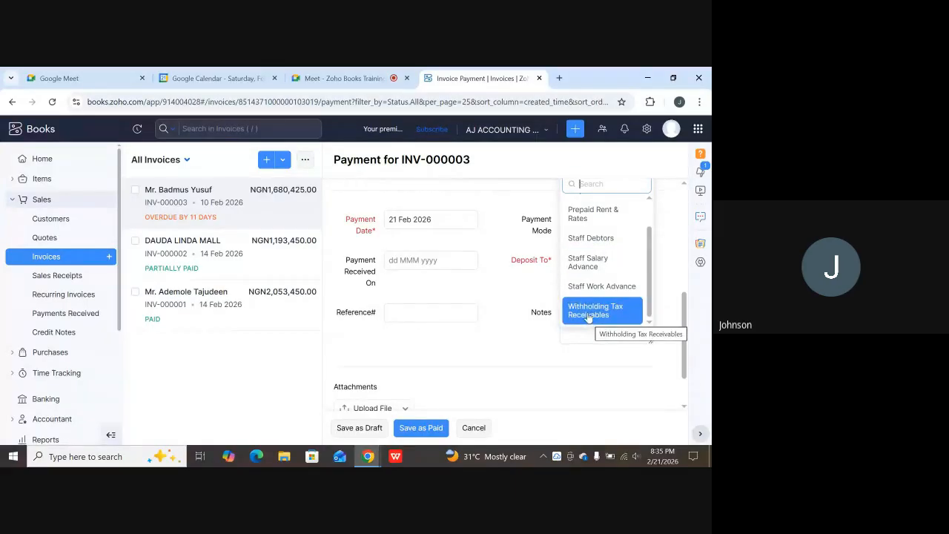
pyautogui.scroll(-1, 589, 314)
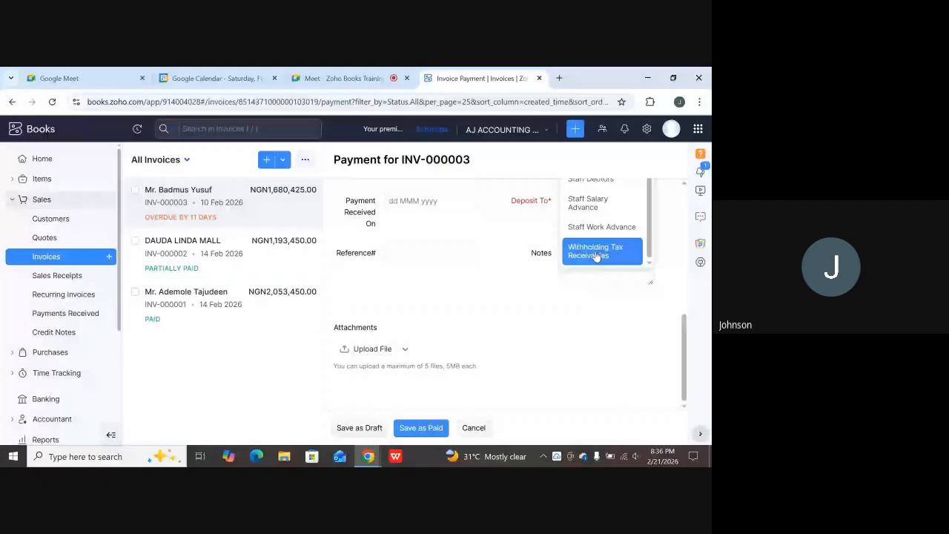
pyautogui.click(596, 252)
pyautogui.scroll(-2, 549, 300)
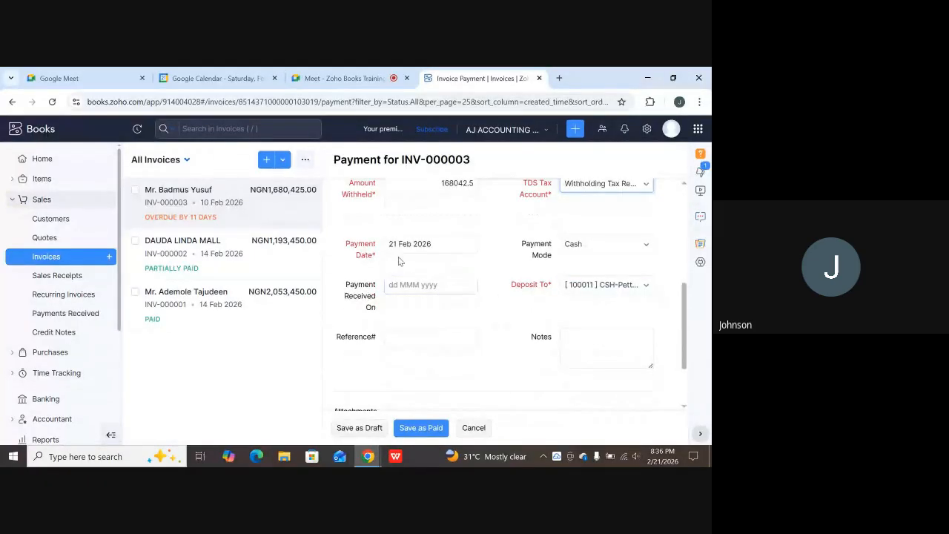
pyautogui.scroll(4, 603, 241)
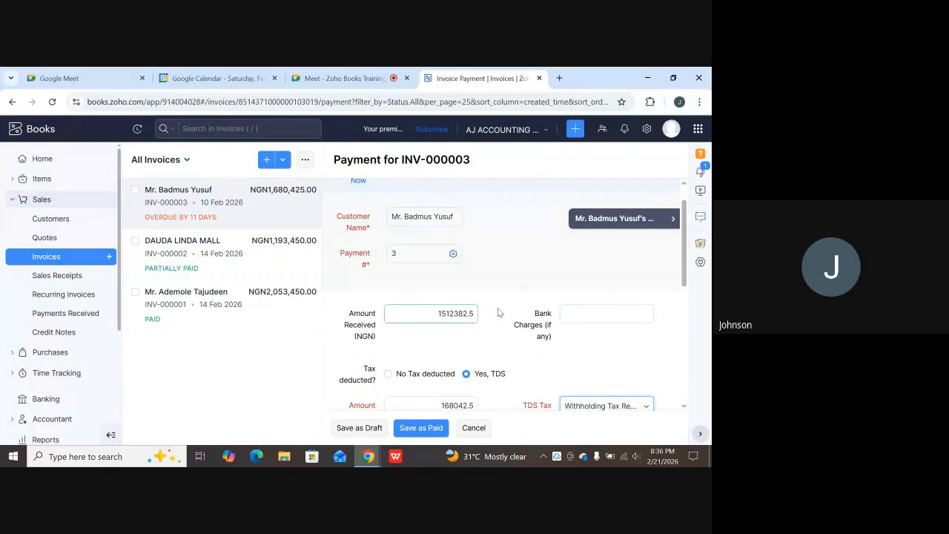
# Clear the highlighted amount received and set the payment mode to Bank Transfer.
pyautogui.tripleClick(416, 305)
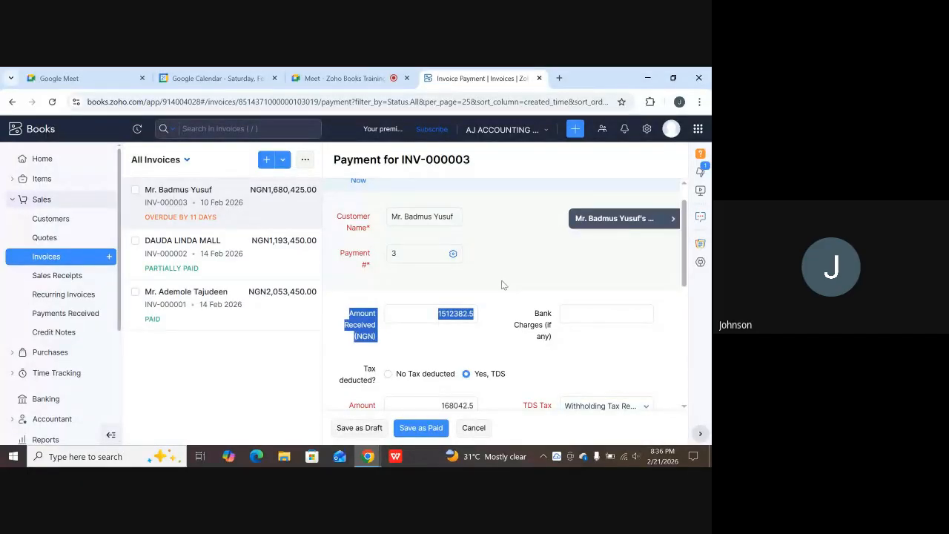
pyautogui.click(591, 252)
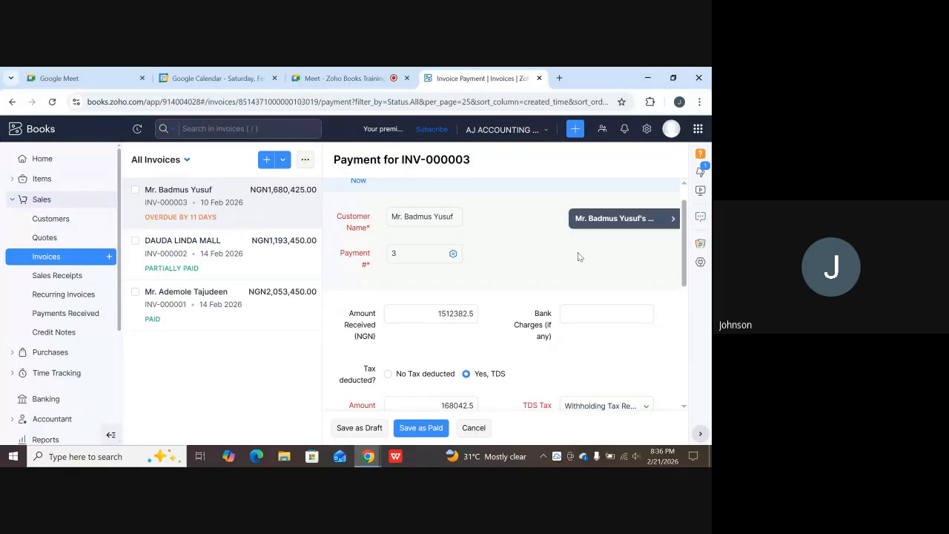
pyautogui.scroll(-3, 586, 311)
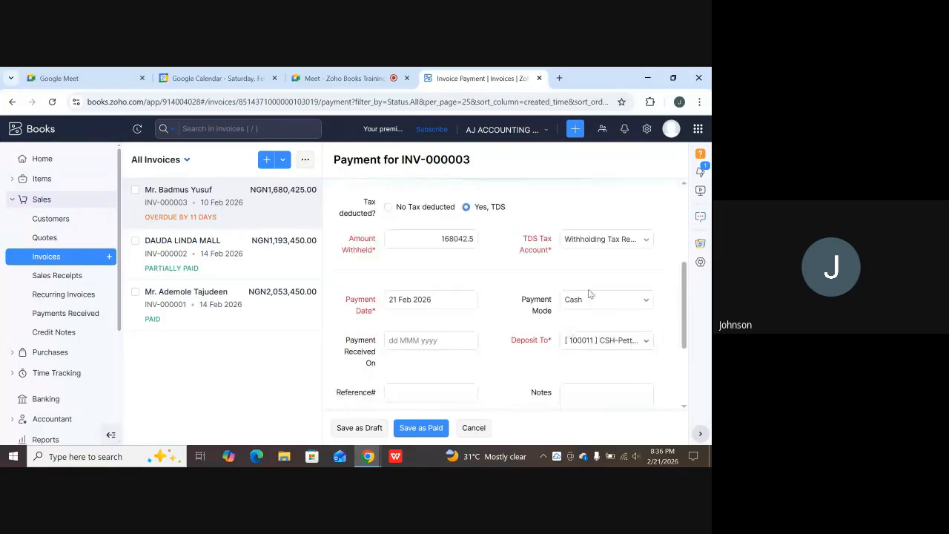
pyautogui.click(588, 301)
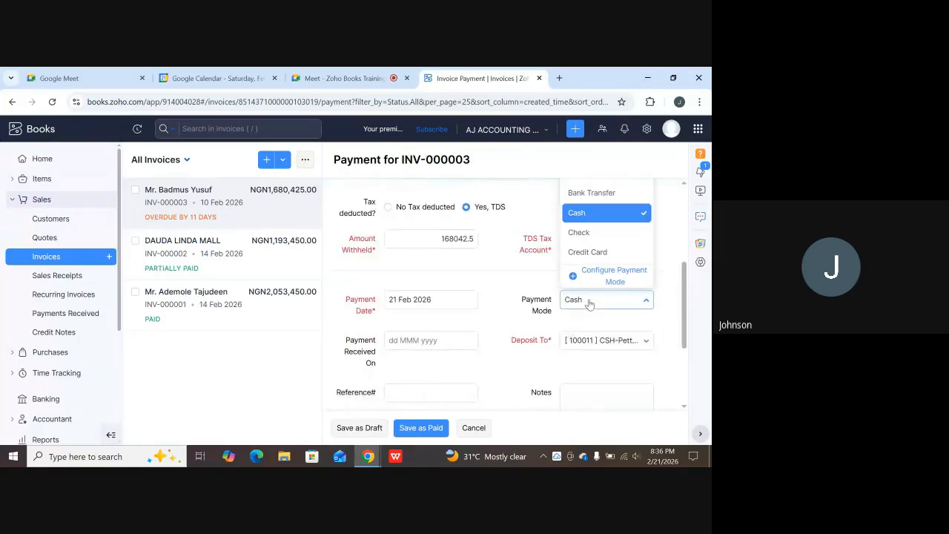
pyautogui.click(586, 198)
# Deposit the payment to [100022] BNK-Fidelity Bank Account.
pyautogui.scroll(-3, 607, 281)
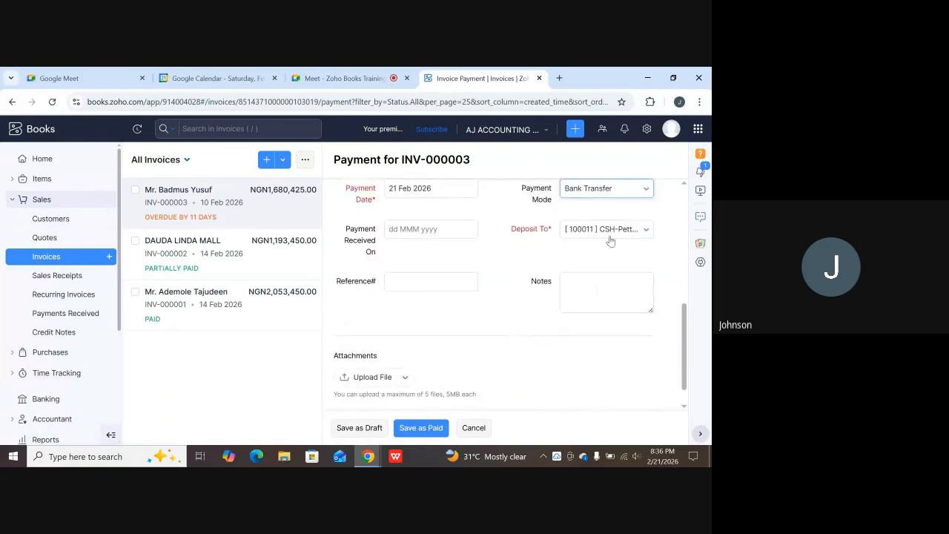
pyautogui.click(614, 232)
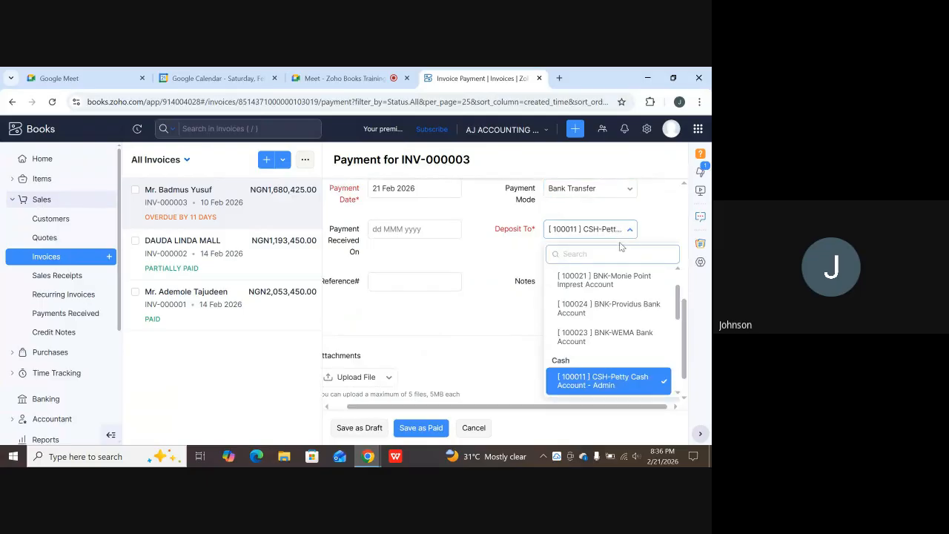
pyautogui.scroll(1, 610, 273)
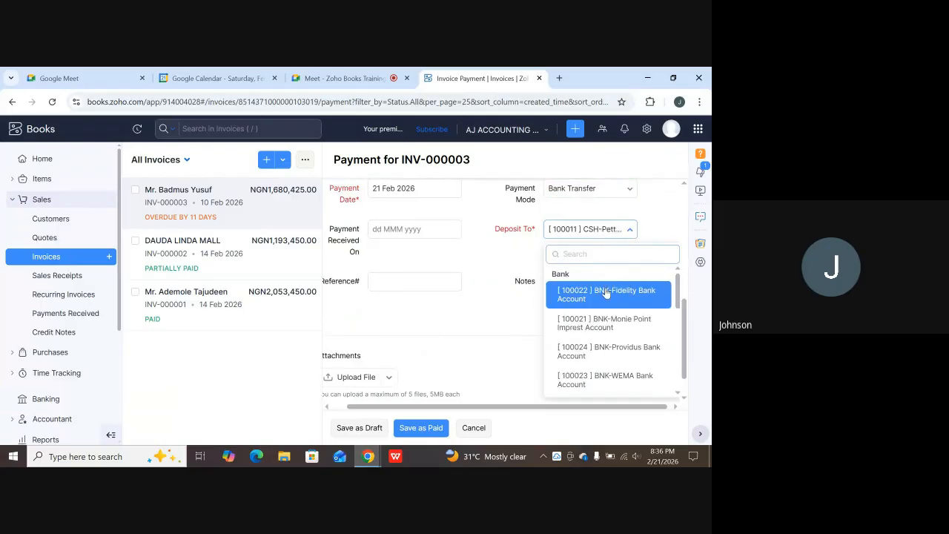
pyautogui.click(602, 291)
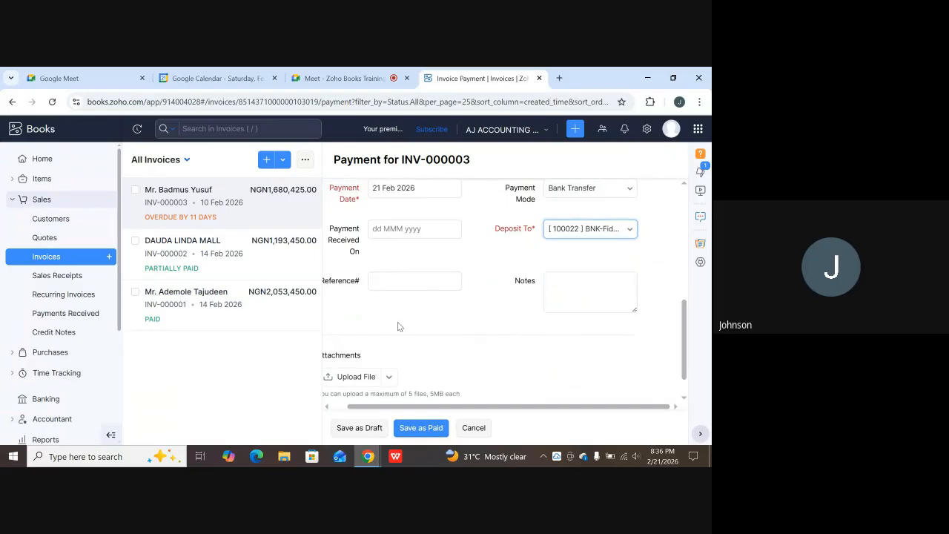
pyautogui.scroll(2, 402, 311)
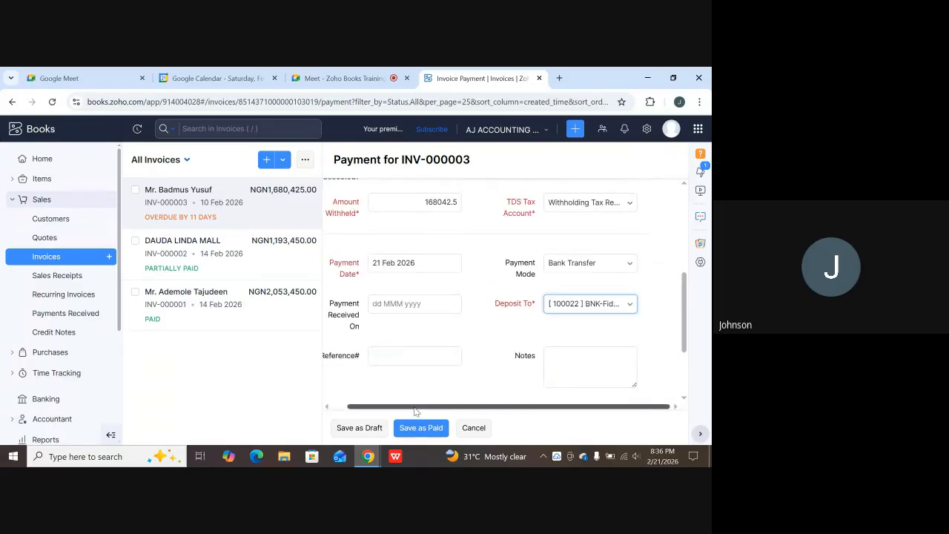
pyautogui.moveTo(418, 407); pyautogui.dragTo(401, 407)
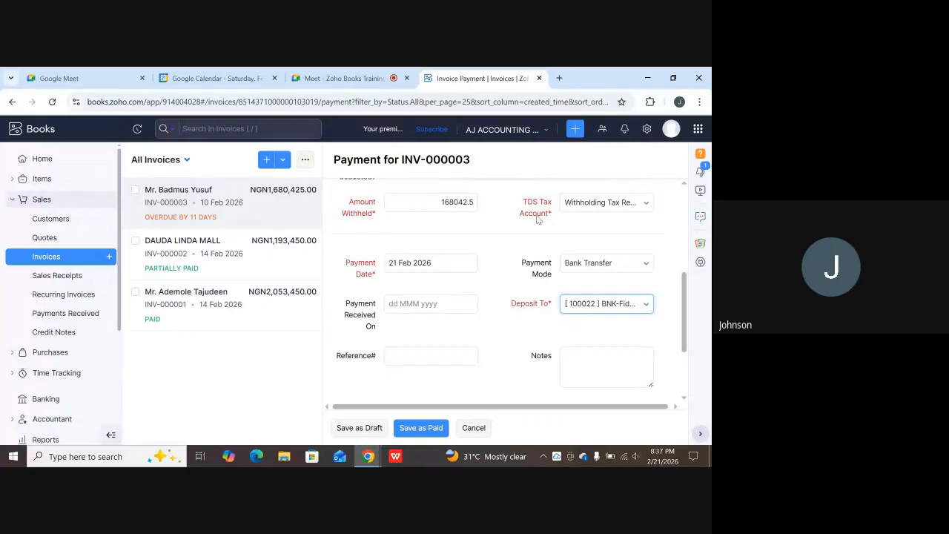
pyautogui.scroll(-2, 370, 311)
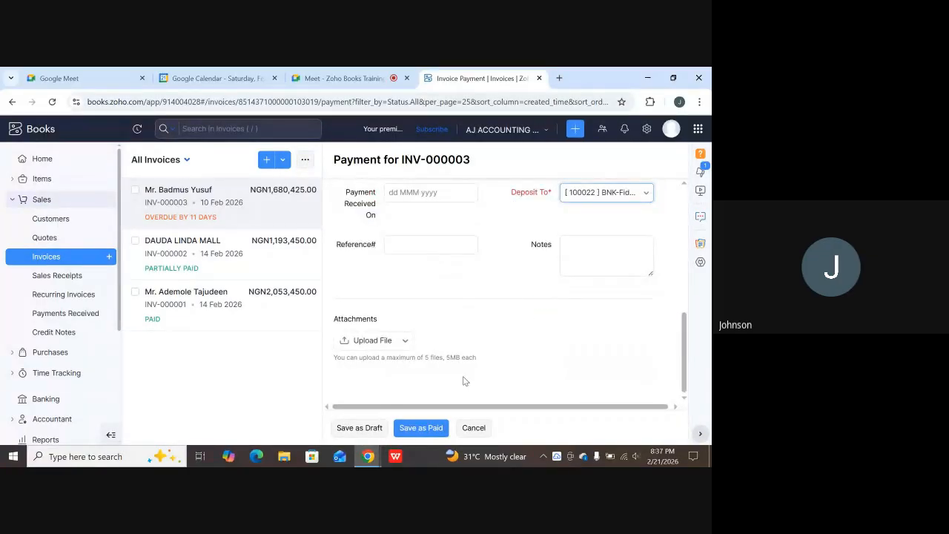
# Save the payment as paid and check 1,512,382.50 received, 168,042.50 withheld, NGN0.00 due.
pyautogui.click(422, 429)
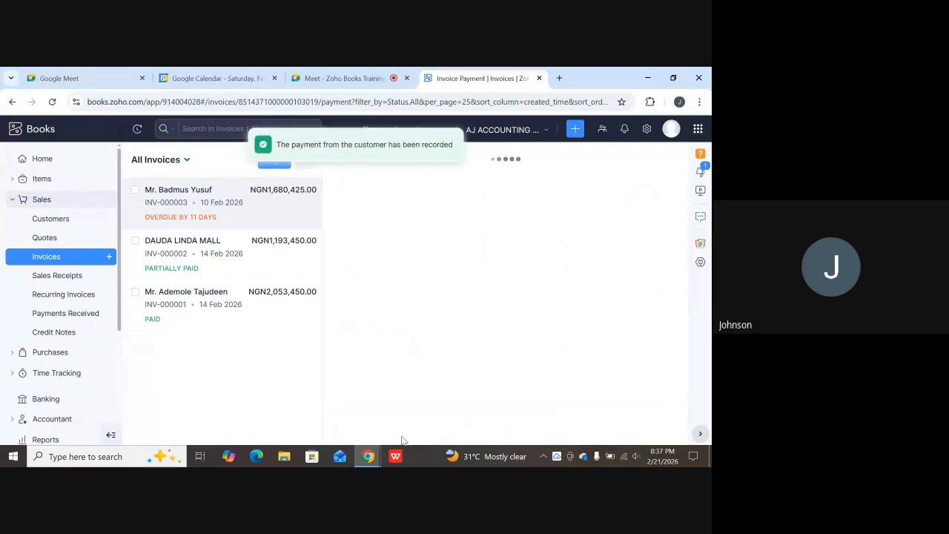
pyautogui.scroll(-2, 492, 286)
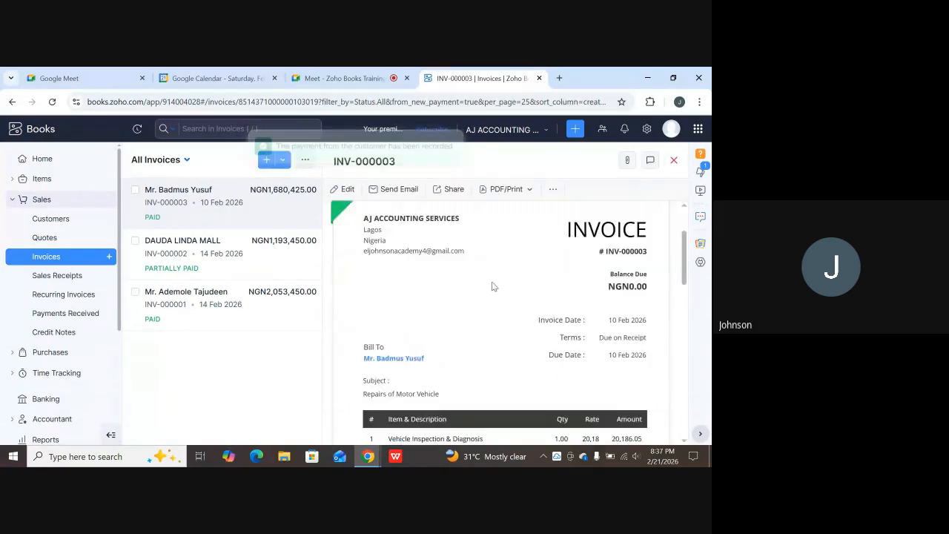
pyautogui.scroll(-8, 492, 286)
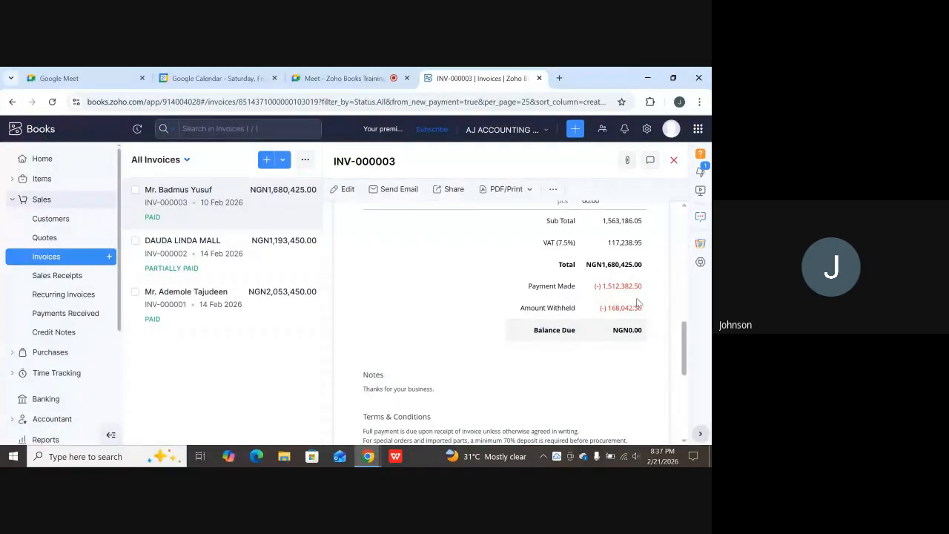
pyautogui.scroll(10, 463, 401)
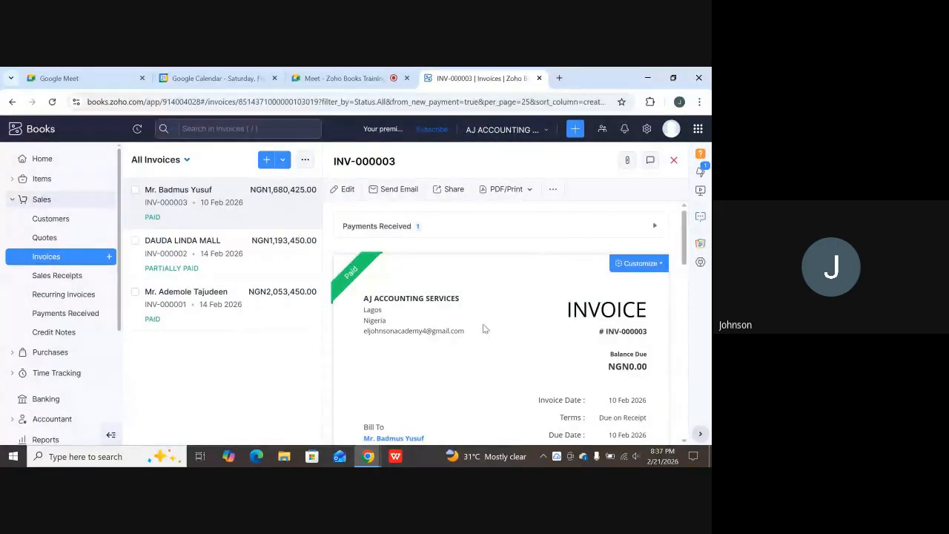
pyautogui.click(48, 201)
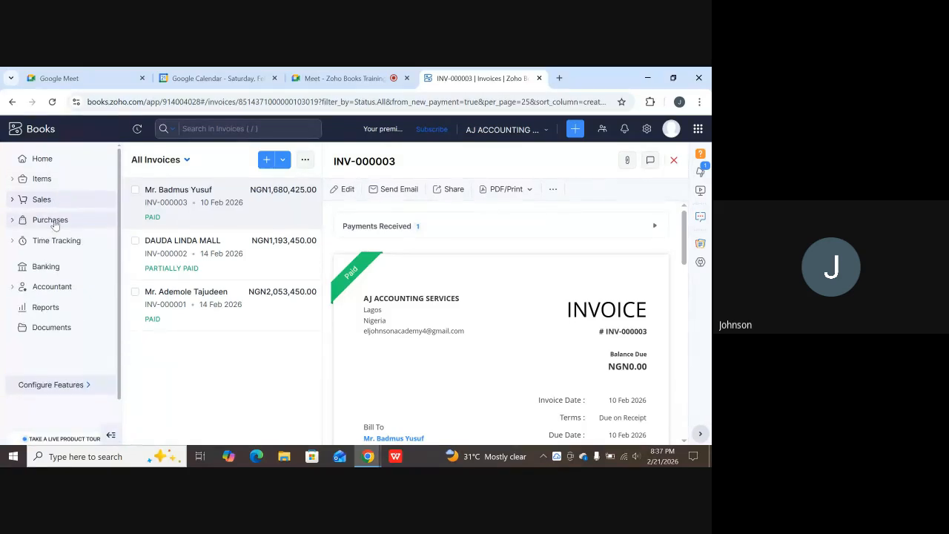
# Go to Purchases > Expenses and start a new expense.
pyautogui.click(52, 220)
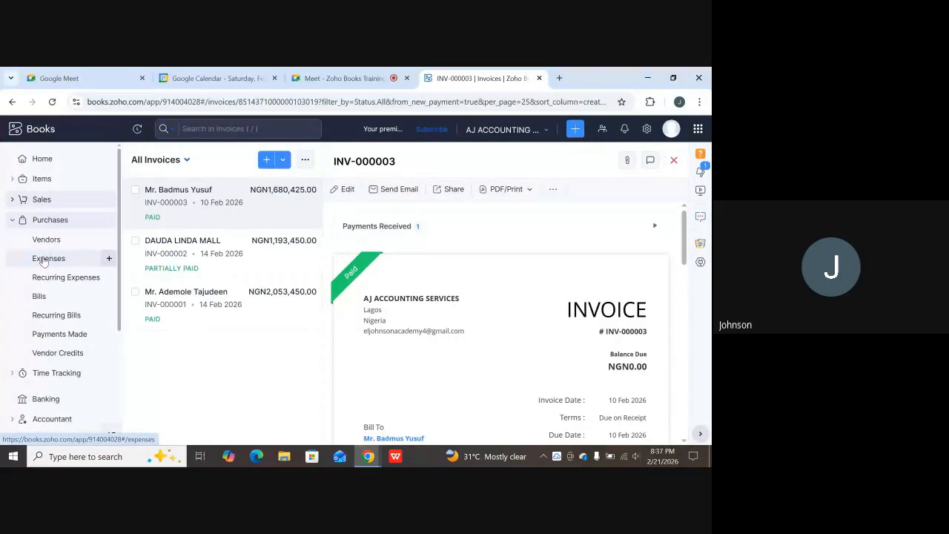
pyautogui.click(45, 260)
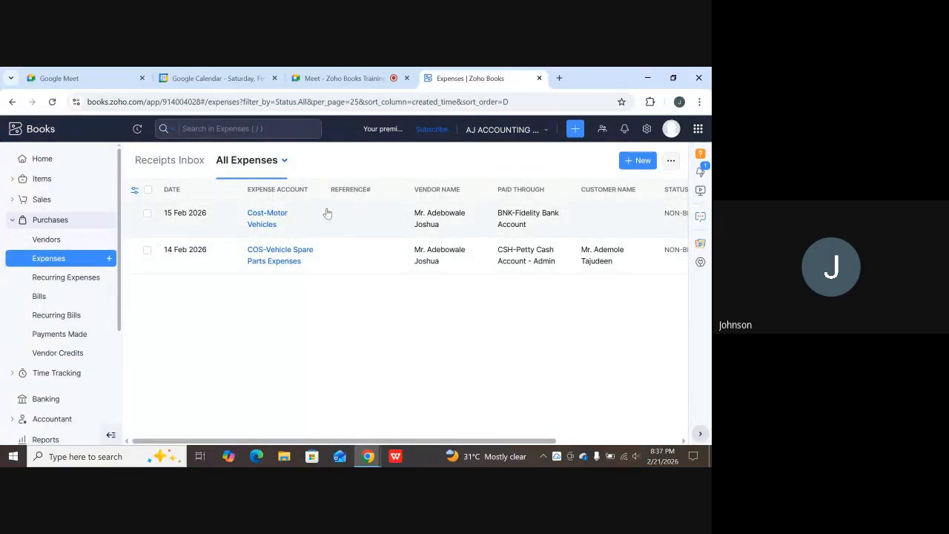
pyautogui.click(641, 160)
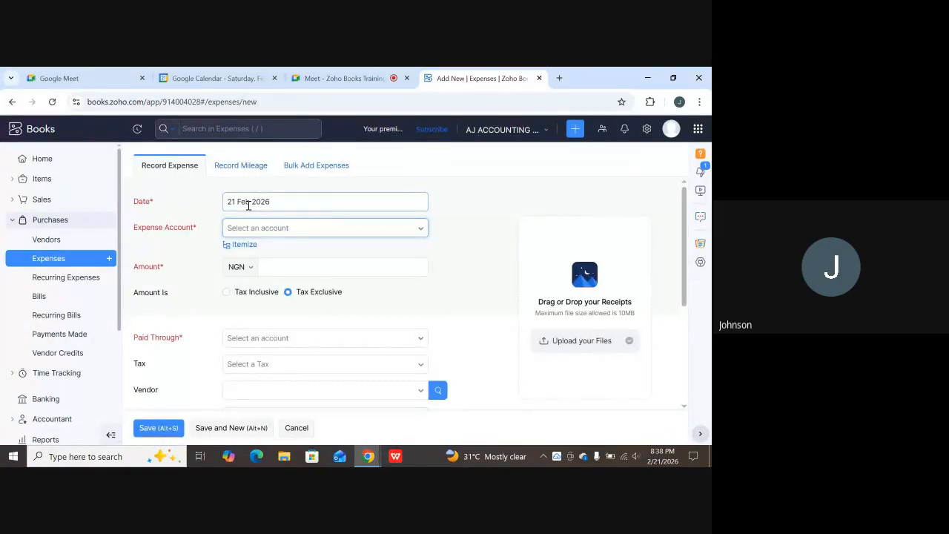
# Switch to bulk add and date row 1 21 Feb 2026, charged to COS-Alignment & Wheel Balancing.
pyautogui.click(311, 166)
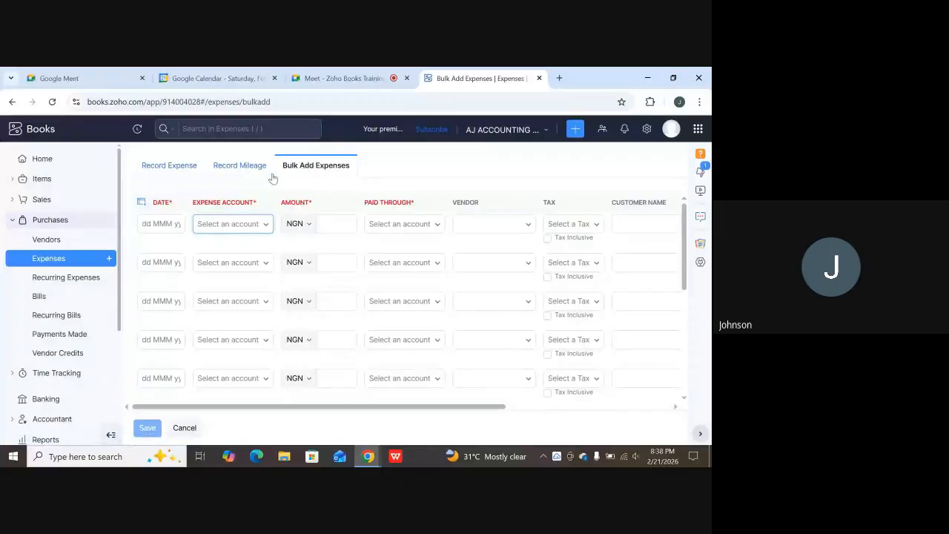
pyautogui.click(153, 224)
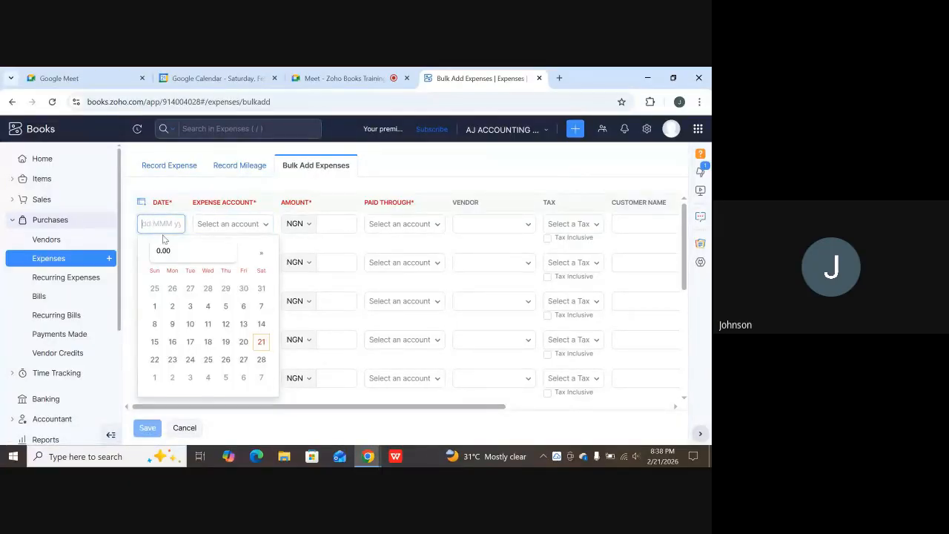
pyautogui.click(261, 341)
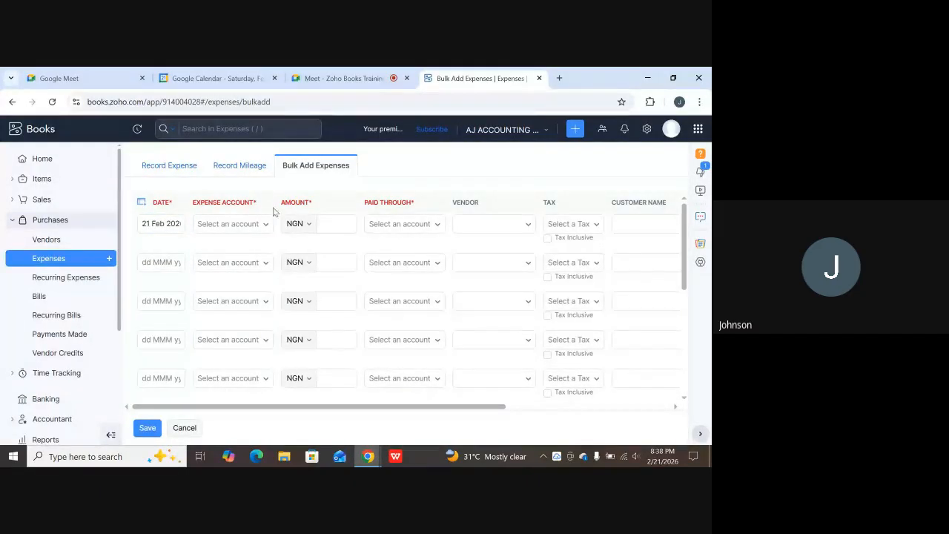
pyautogui.click(250, 223)
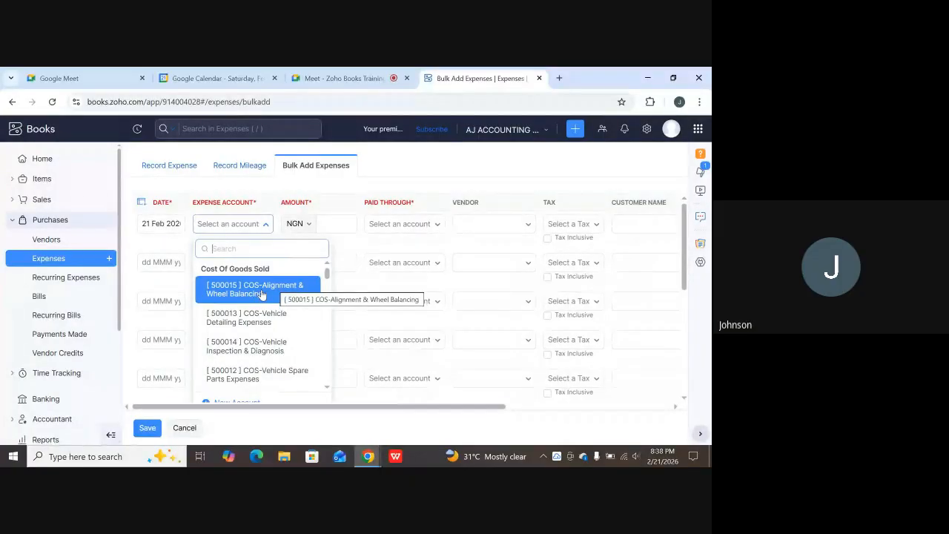
pyautogui.click(265, 293)
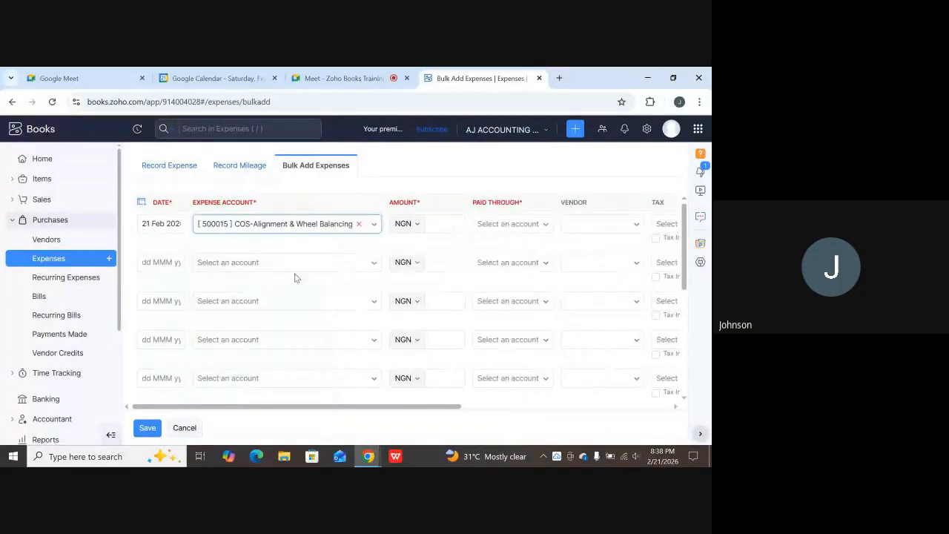
# Give the first expense an amount of 5000, paid through BNK-Fidelity Bank Account.
pyautogui.click(436, 224)
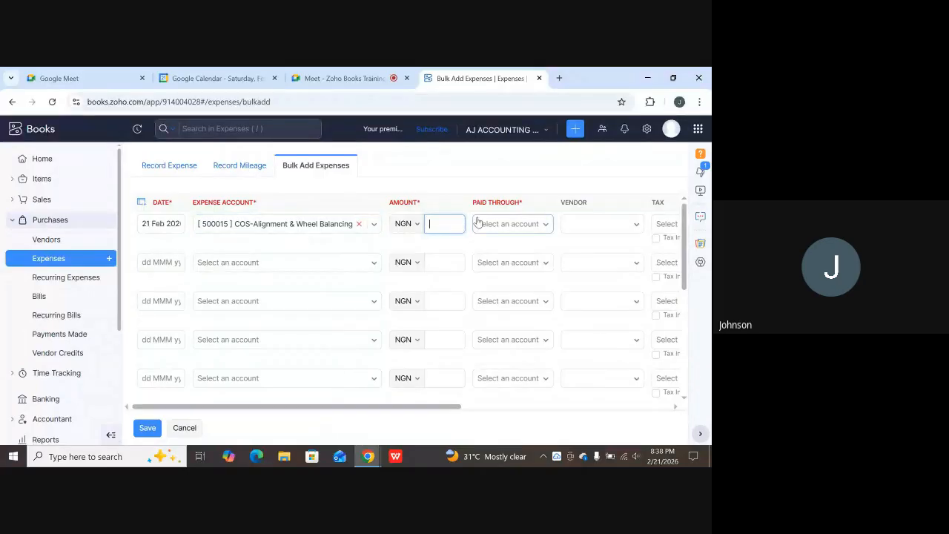
pyautogui.write('5000')
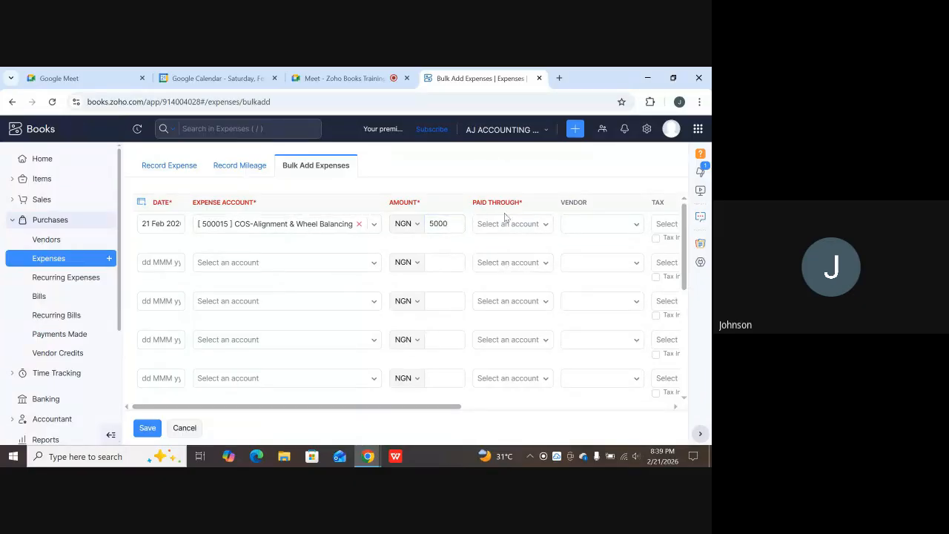
pyautogui.click(522, 224)
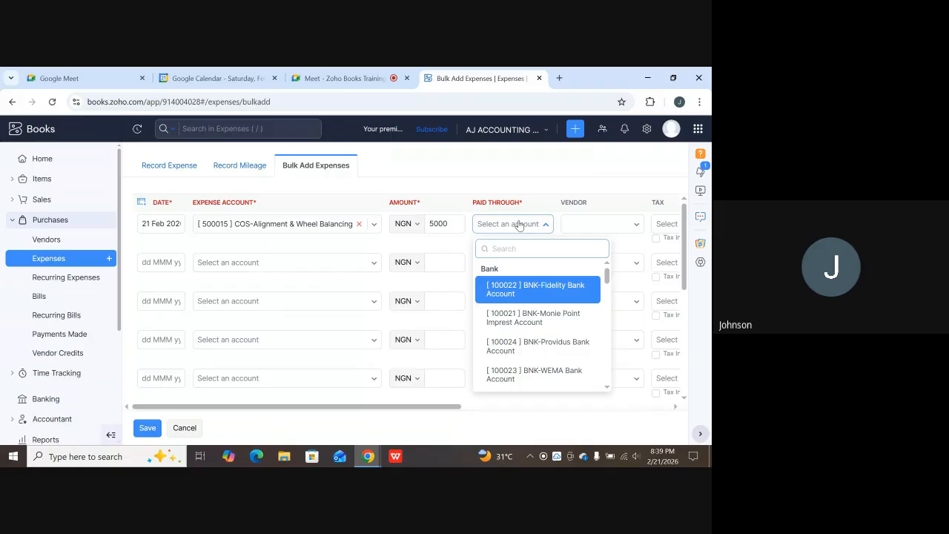
pyautogui.click(539, 291)
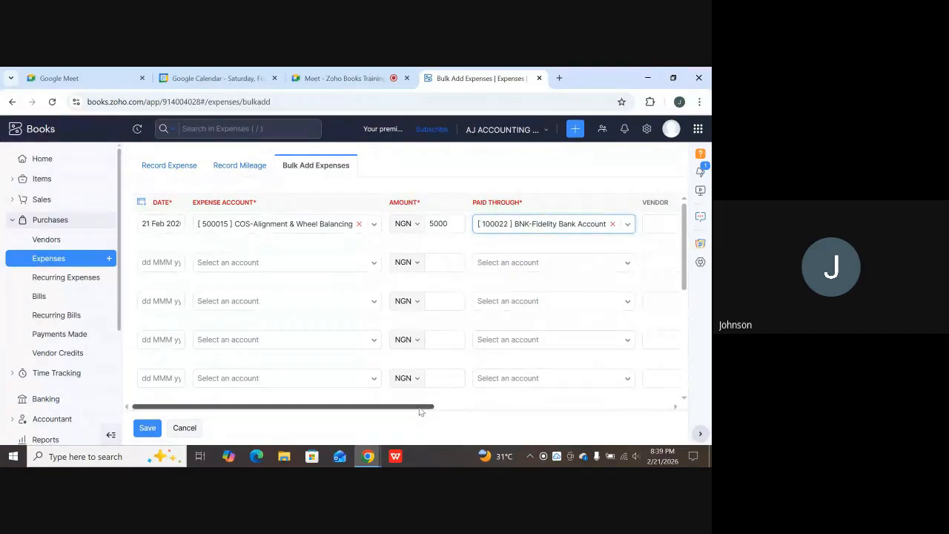
pyautogui.moveTo(425, 406); pyautogui.dragTo(528, 404)
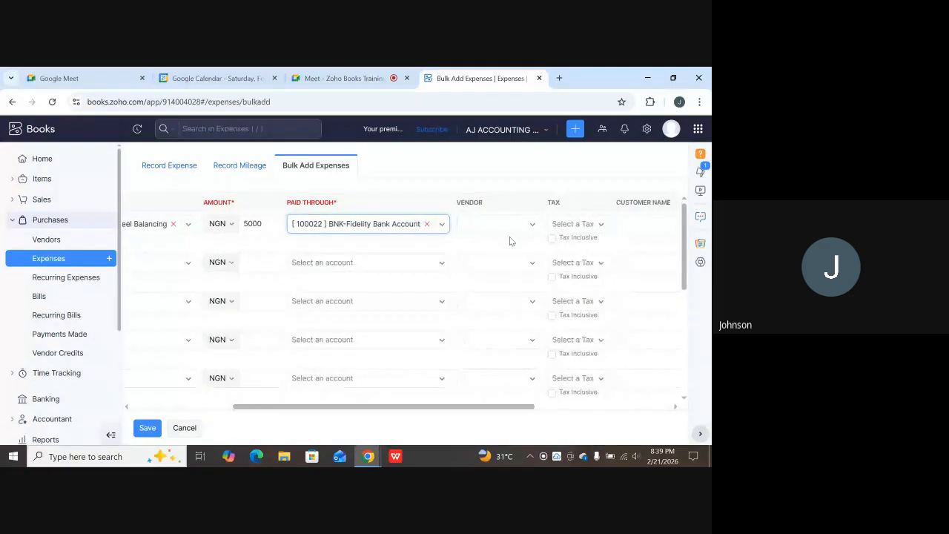
pyautogui.click(534, 226)
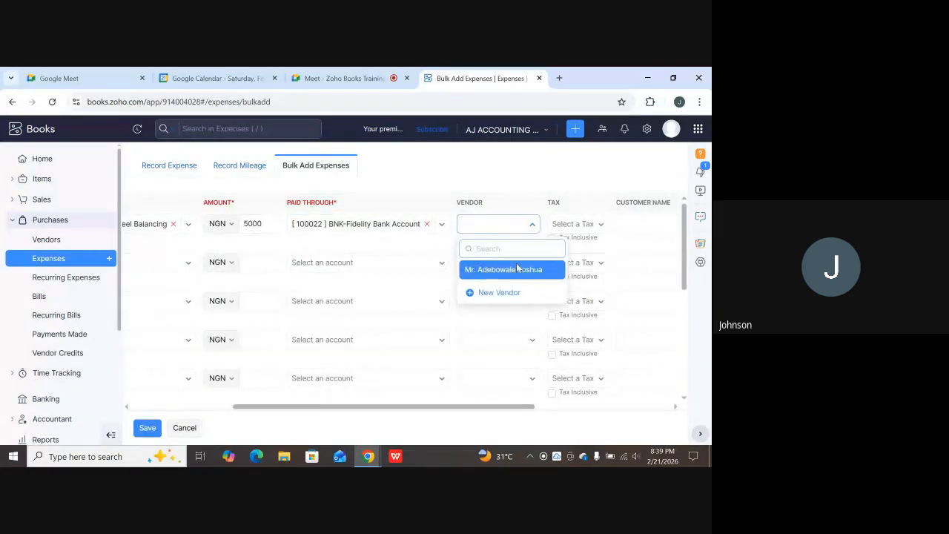
# Create a new vendor with salutation Mr. and the vendor's first and last name.
pyautogui.click(489, 293)
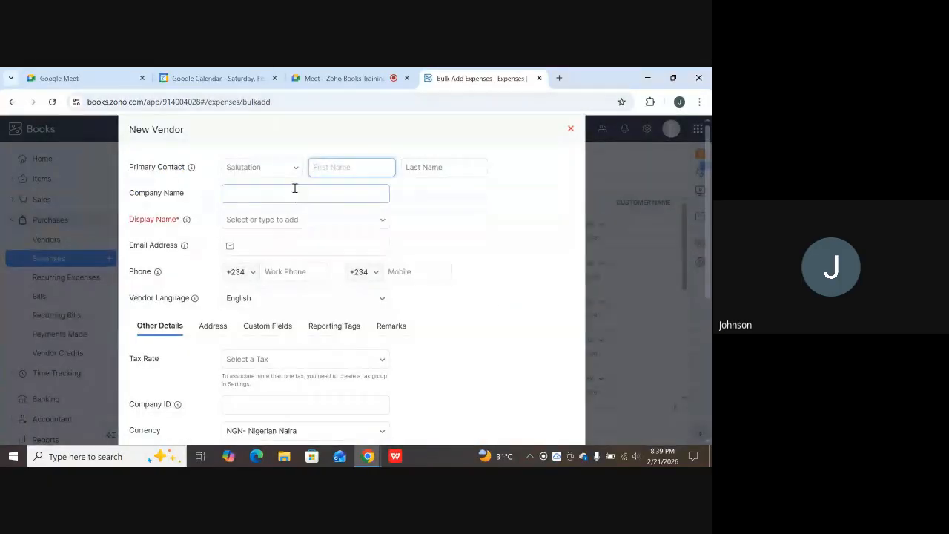
pyautogui.click(294, 172)
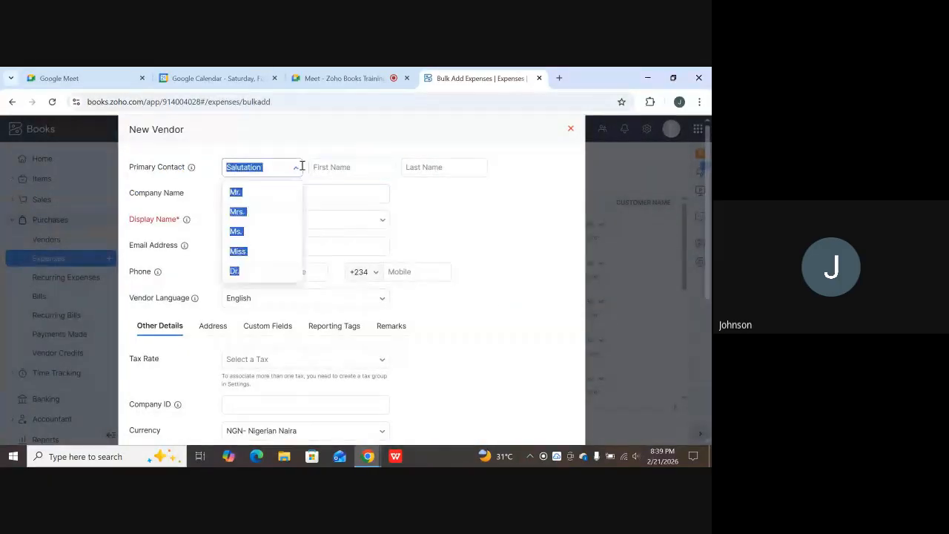
pyautogui.click(268, 192)
pyautogui.click(330, 172)
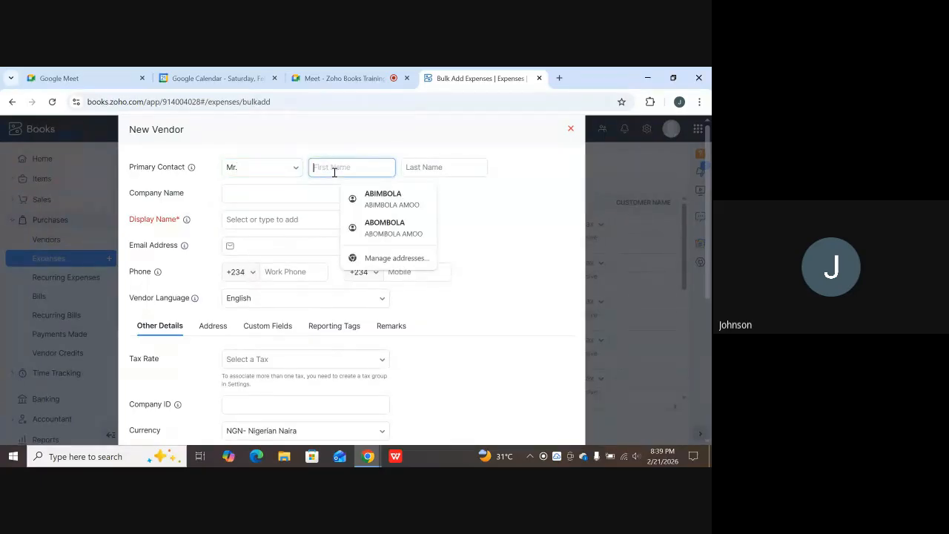
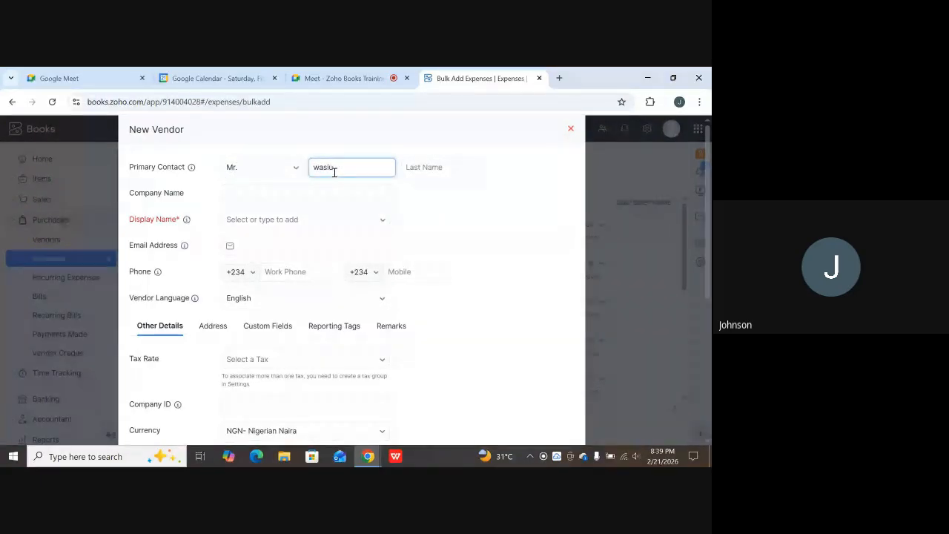
pyautogui.click(436, 168)
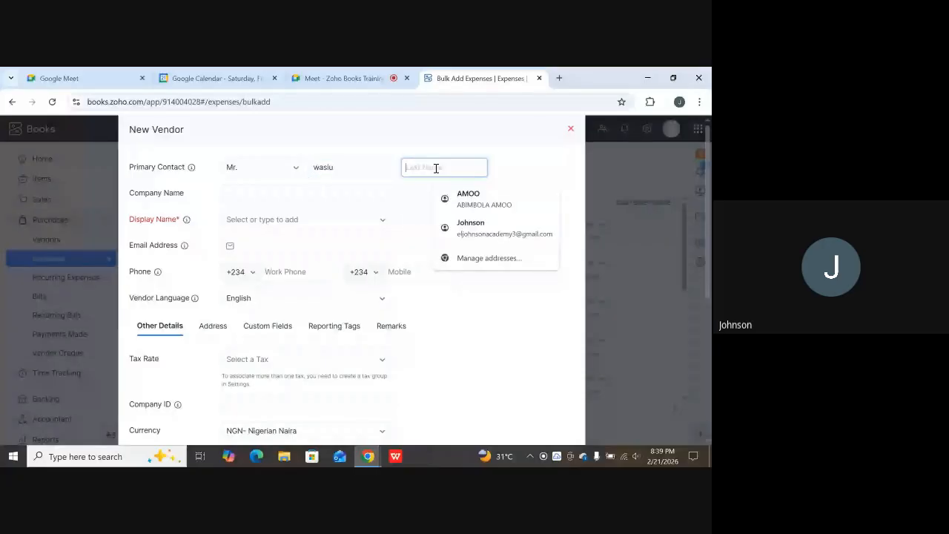
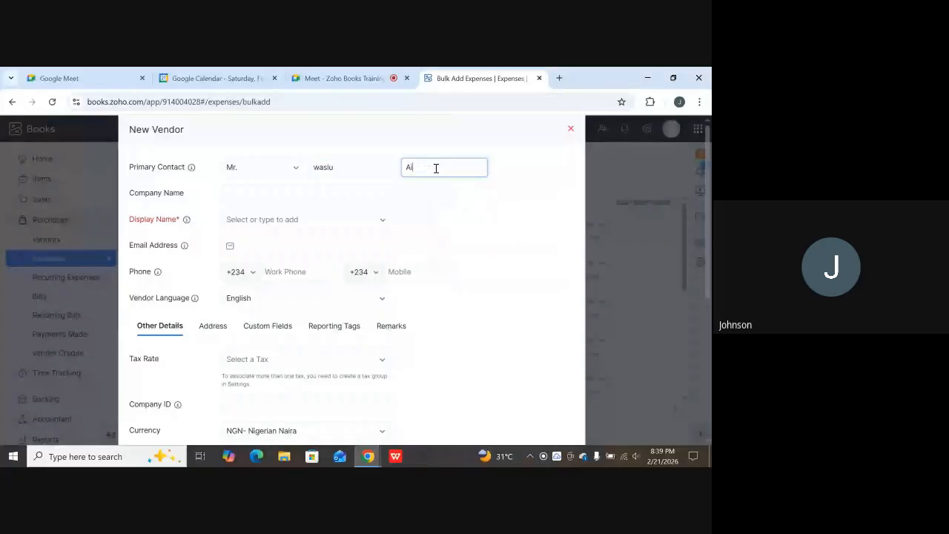
# Use salutation plus full name as the vendor's display name and save the vendor.
pyautogui.click(269, 218)
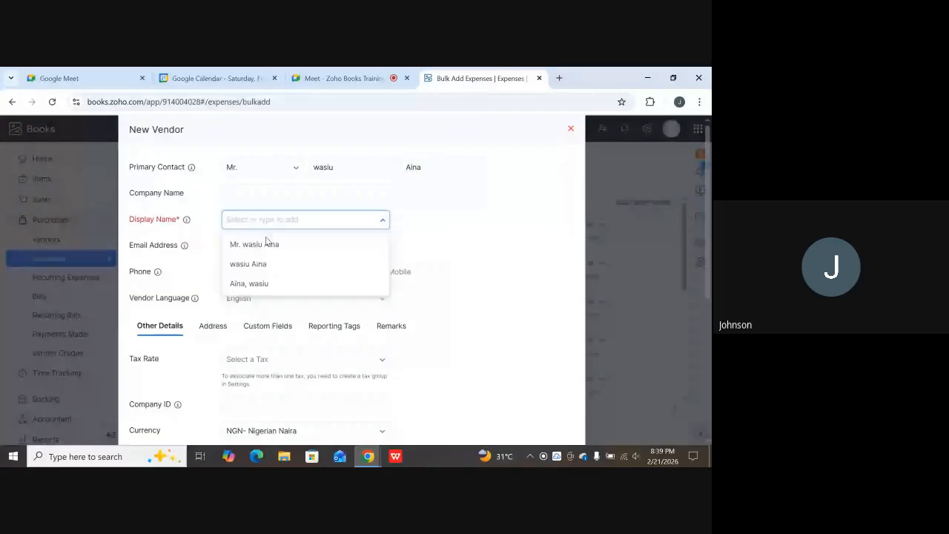
pyautogui.click(266, 243)
pyautogui.scroll(-1, 271, 269)
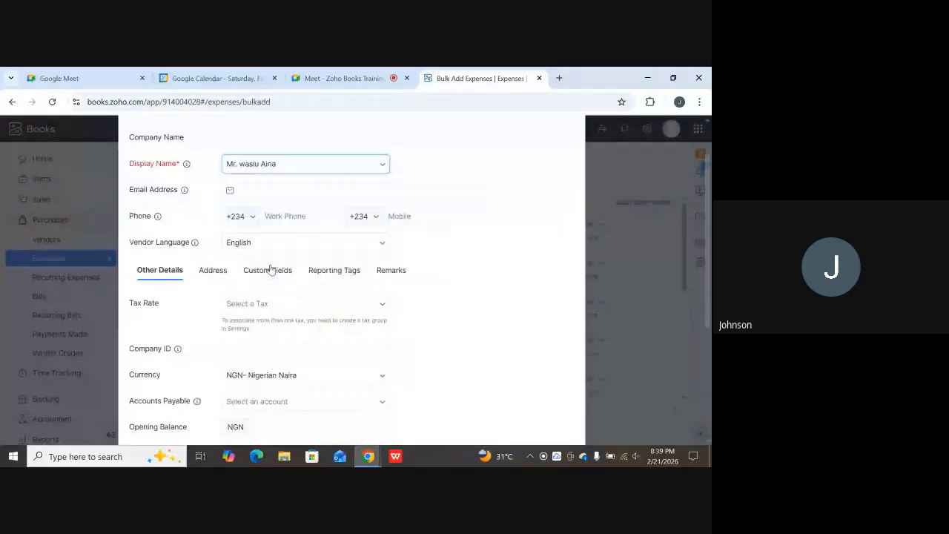
pyautogui.scroll(-3, 271, 269)
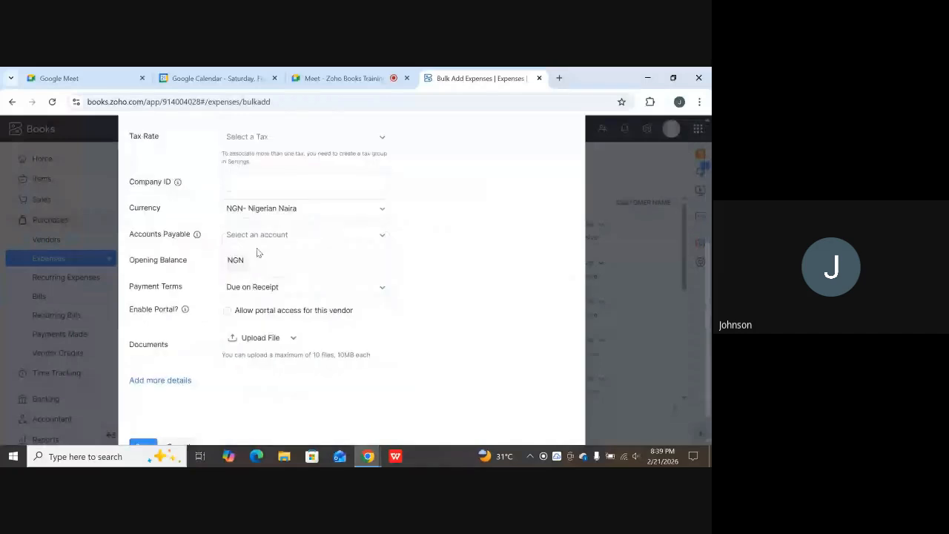
pyautogui.scroll(-1, 258, 254)
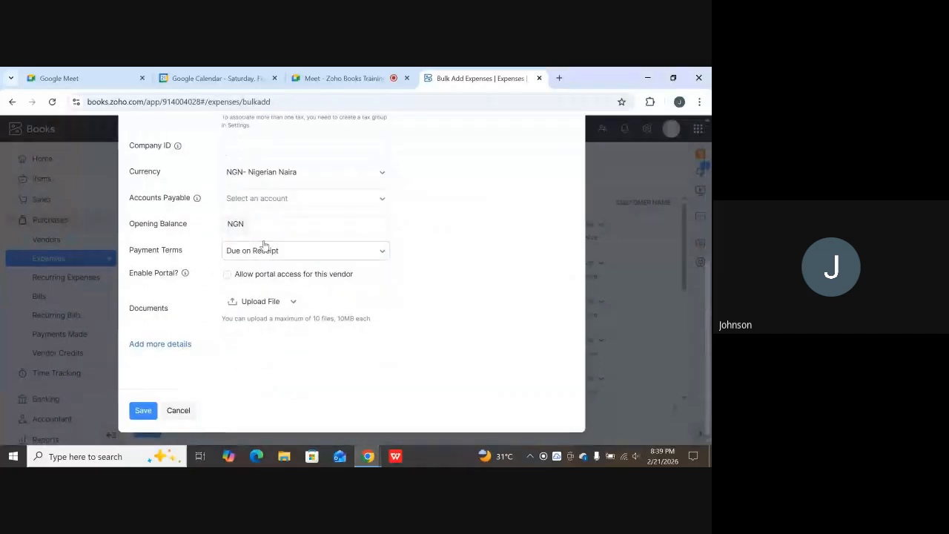
pyautogui.click(144, 410)
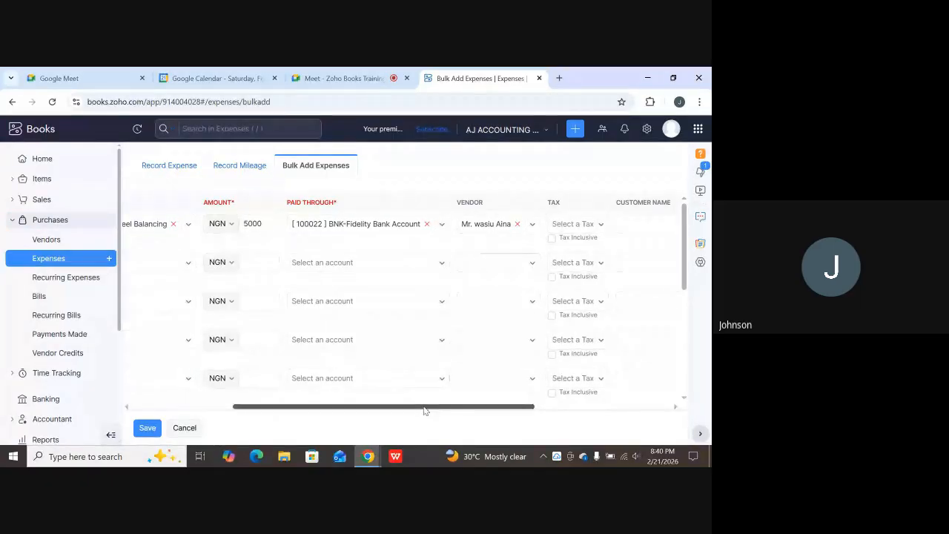
# Assign an existing customer to the first expense row and leave its Projects field empty.
pyautogui.moveTo(426, 406); pyautogui.dragTo(530, 405)
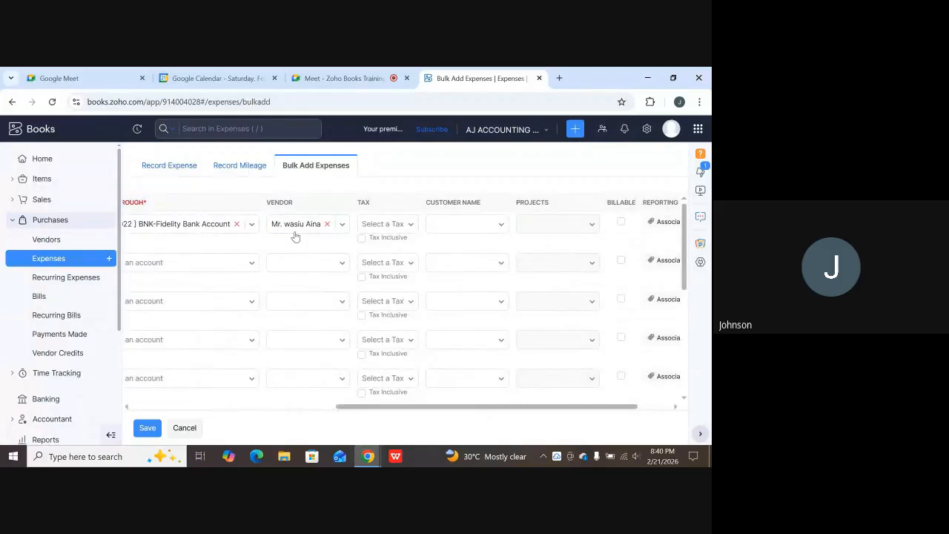
pyautogui.click(501, 226)
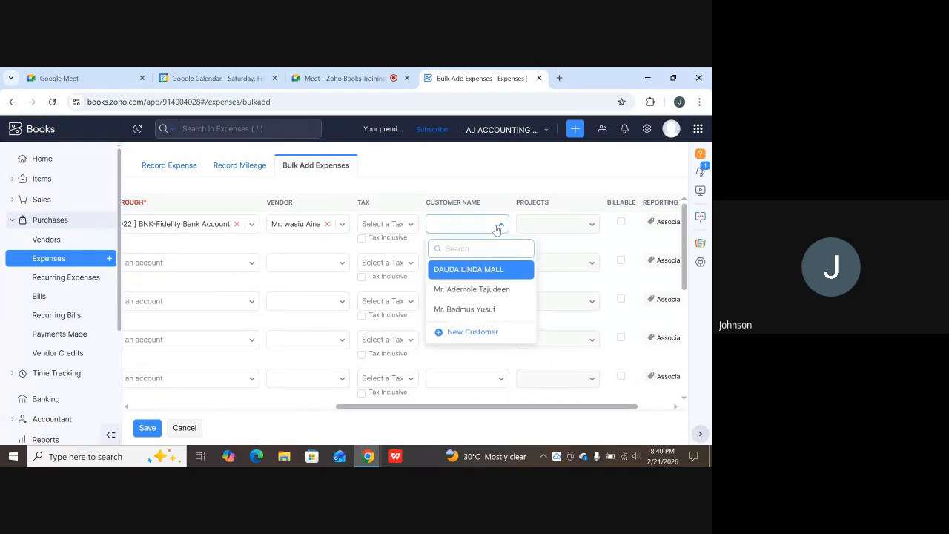
pyautogui.click(464, 308)
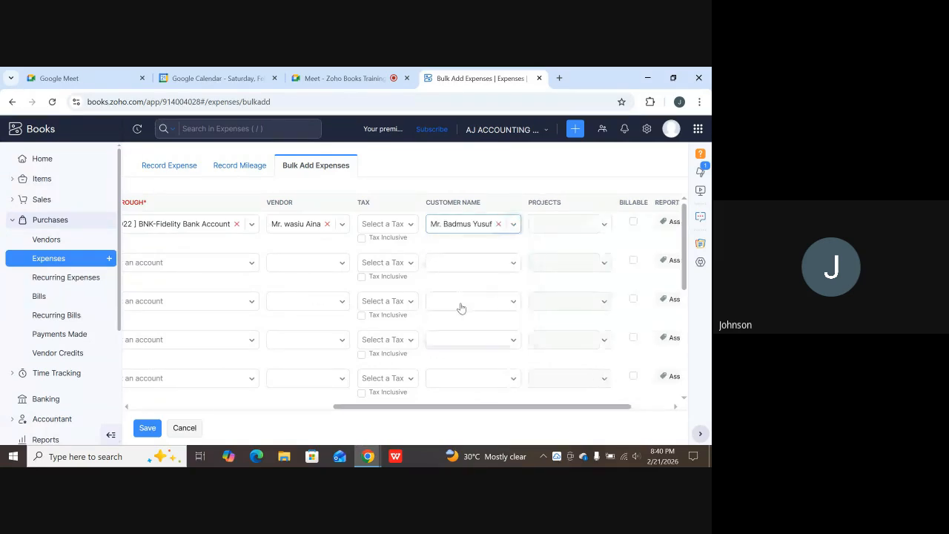
pyautogui.click(603, 224)
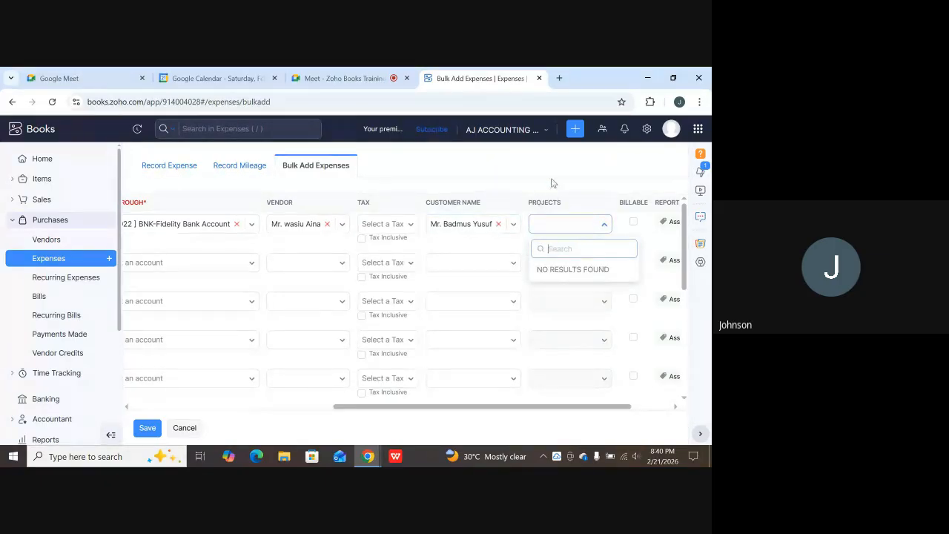
pyautogui.click(648, 306)
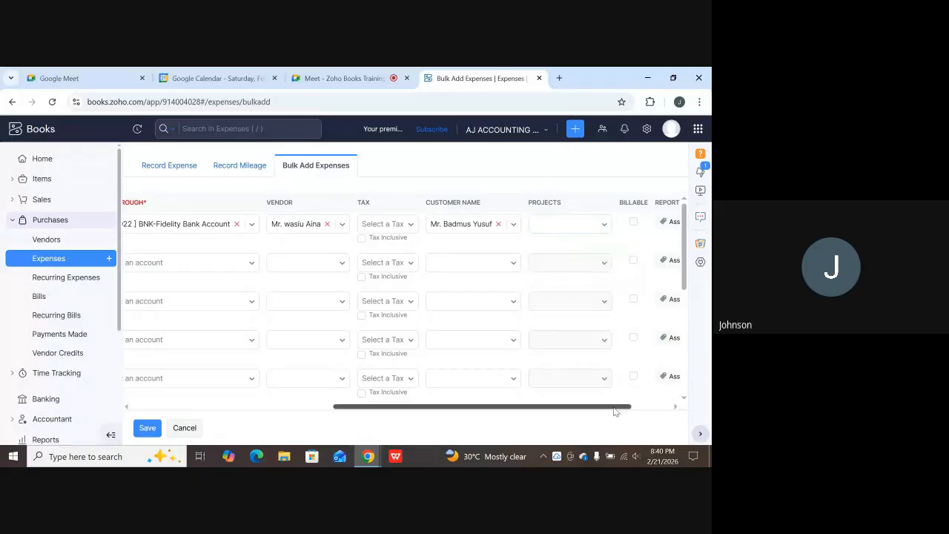
pyautogui.moveTo(617, 406); pyautogui.dragTo(654, 394)
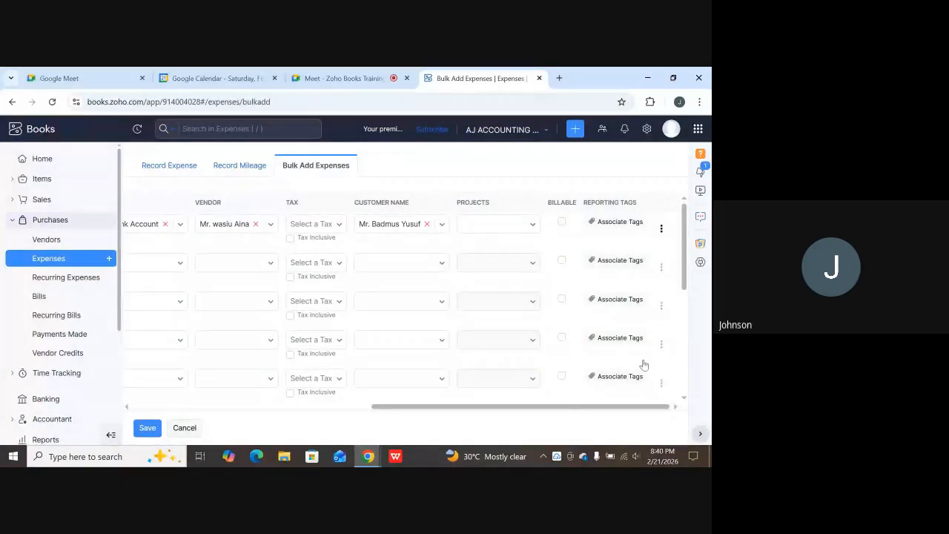
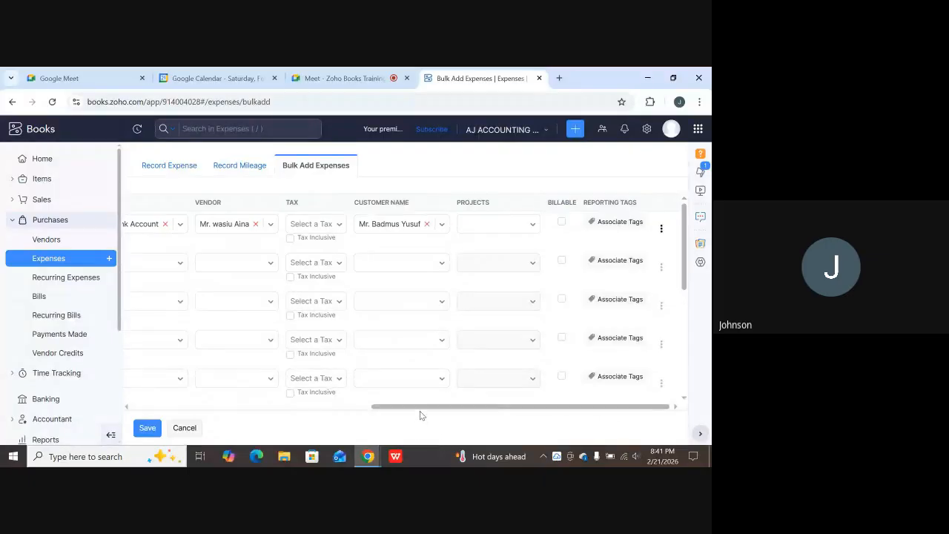
# Date row two 21 Feb 2026 and charge 8000 to COS-Vehicle Detailing Expenses, paid from BNK-Fidelity Bank Account.
pyautogui.moveTo(423, 409); pyautogui.dragTo(153, 423)
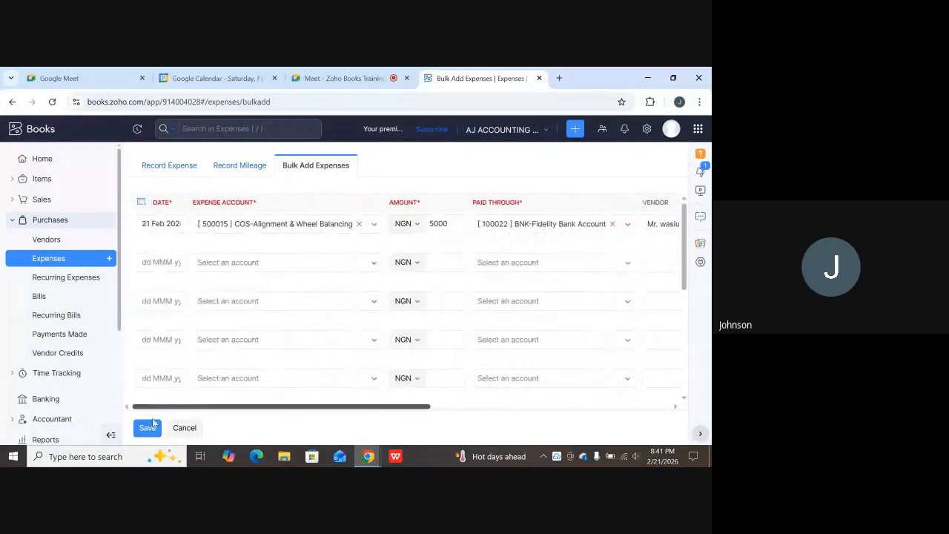
pyautogui.click(171, 260)
pyautogui.click(262, 379)
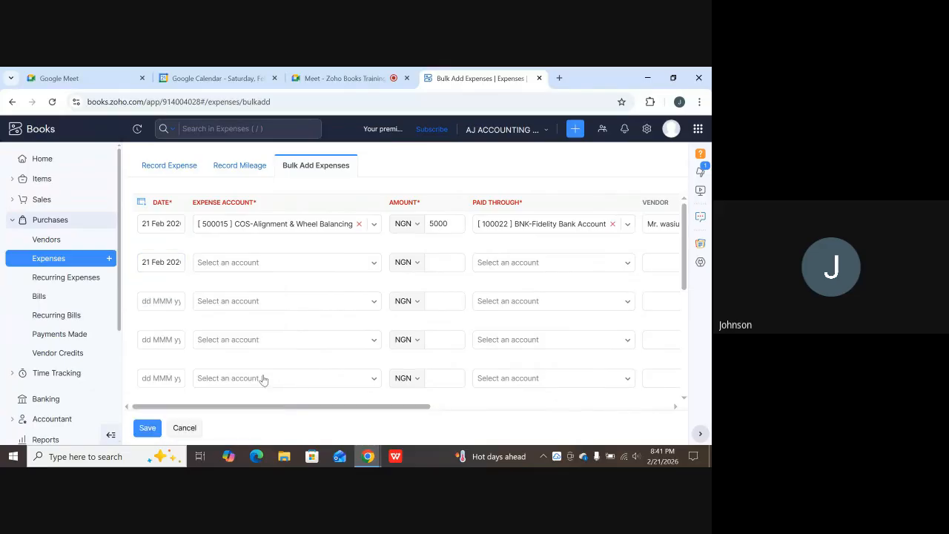
pyautogui.click(249, 263)
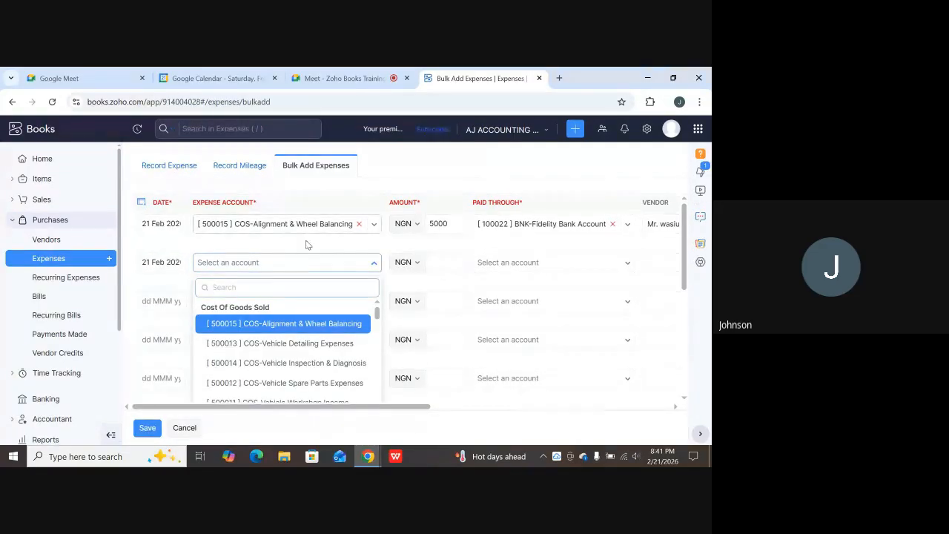
pyautogui.click(281, 343)
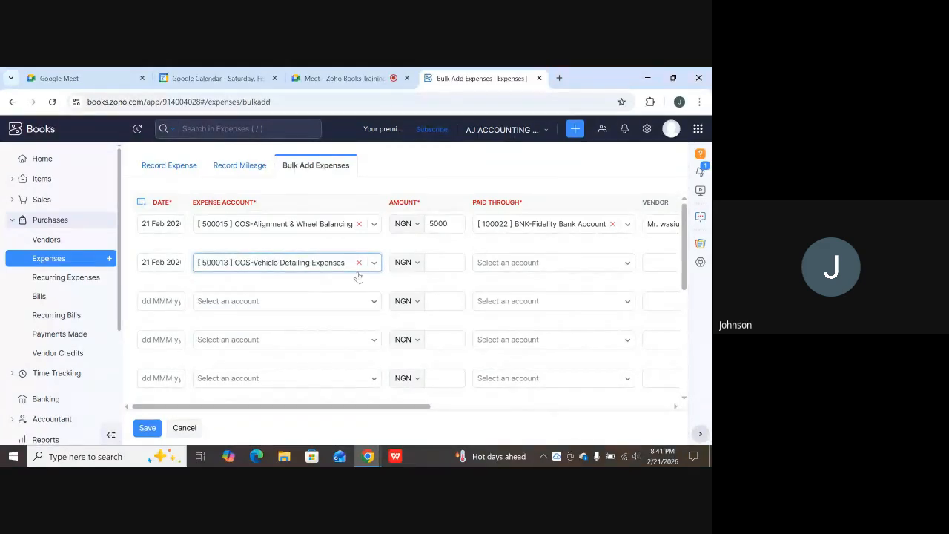
pyautogui.click(450, 257)
pyautogui.click(431, 263)
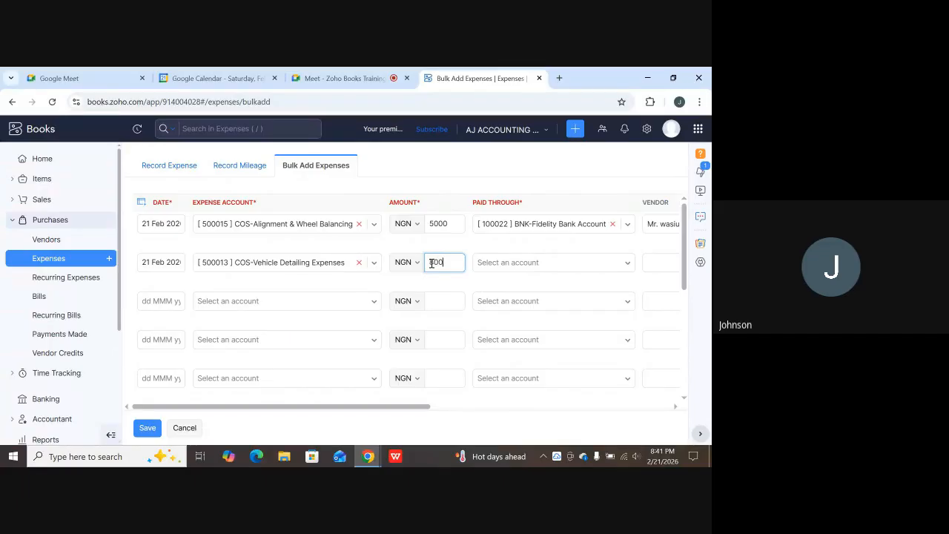
pyautogui.click(491, 269)
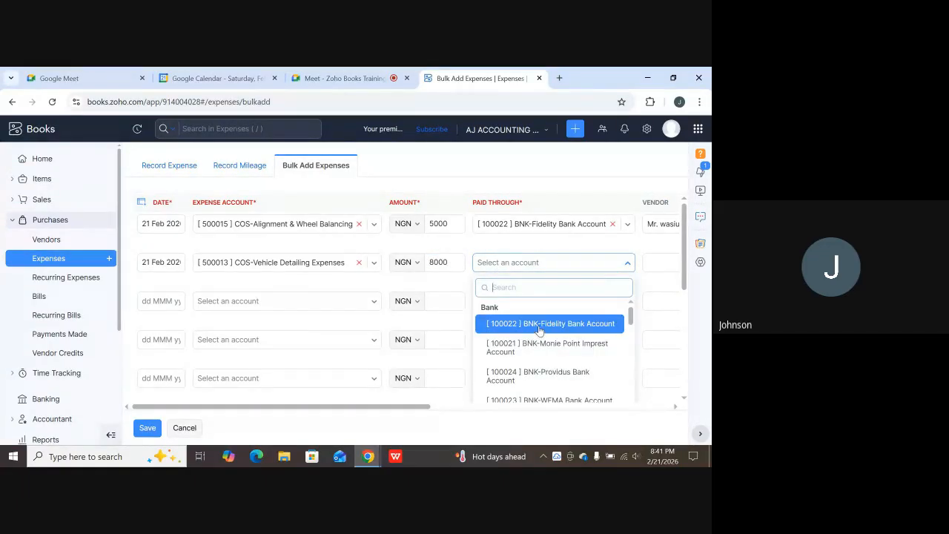
pyautogui.click(539, 326)
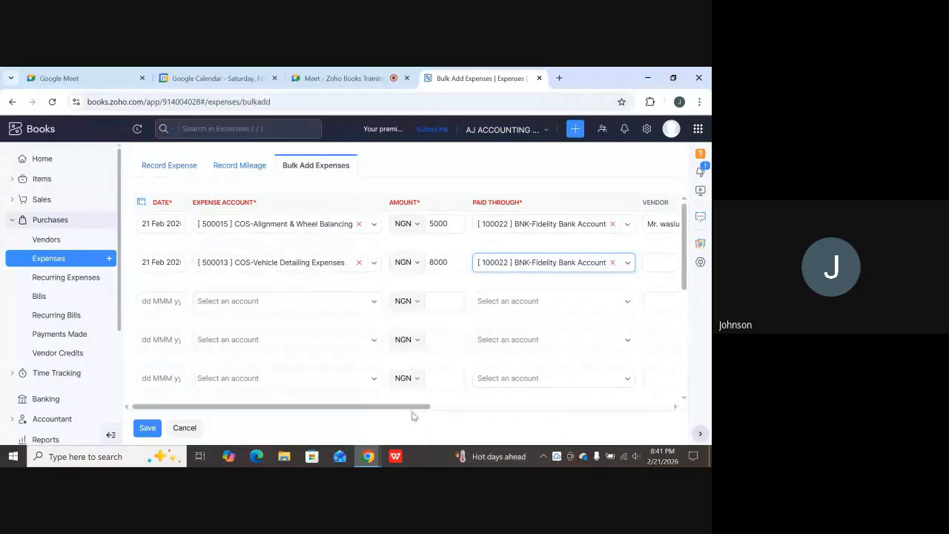
# Give row two the first listed vendor, remove its VAT, and assign row one's customer.
pyautogui.moveTo(413, 407); pyautogui.dragTo(515, 345)
pyautogui.click(533, 264)
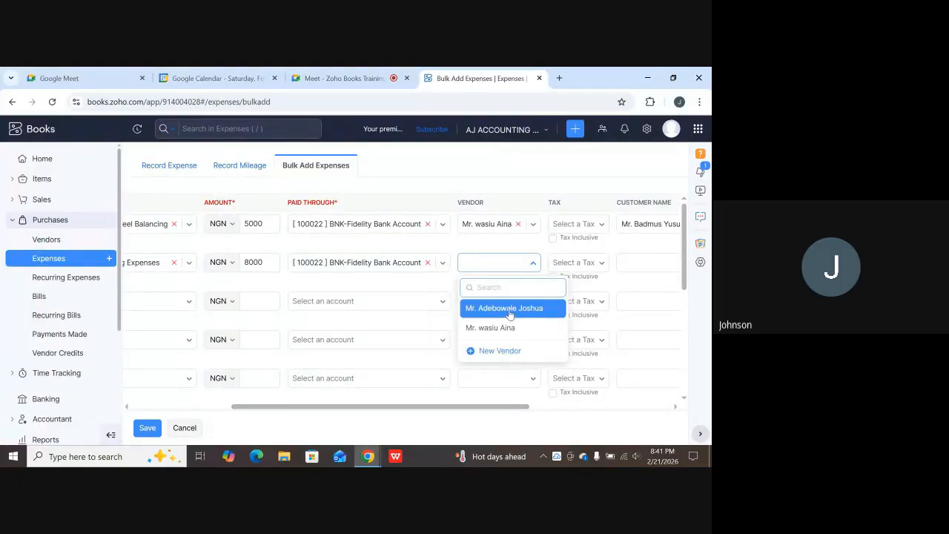
pyautogui.click(510, 308)
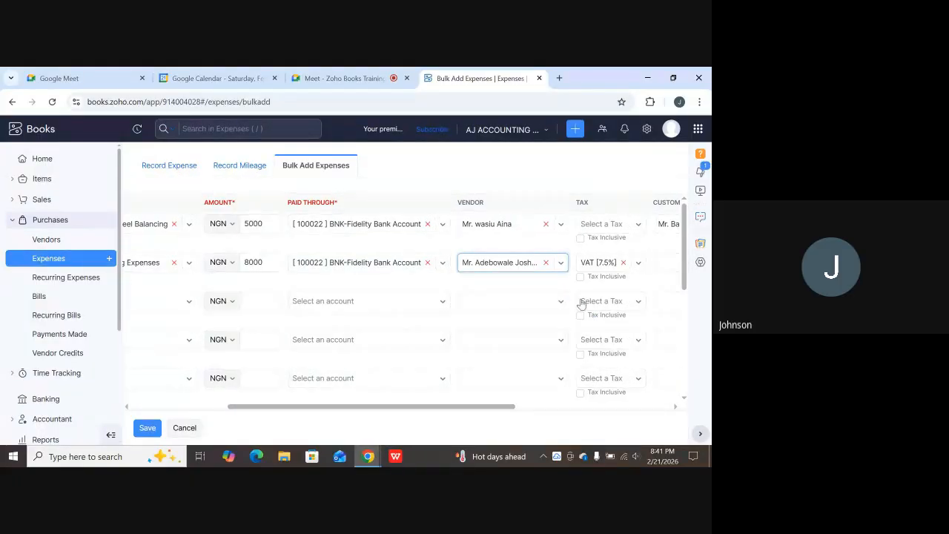
pyautogui.click(625, 263)
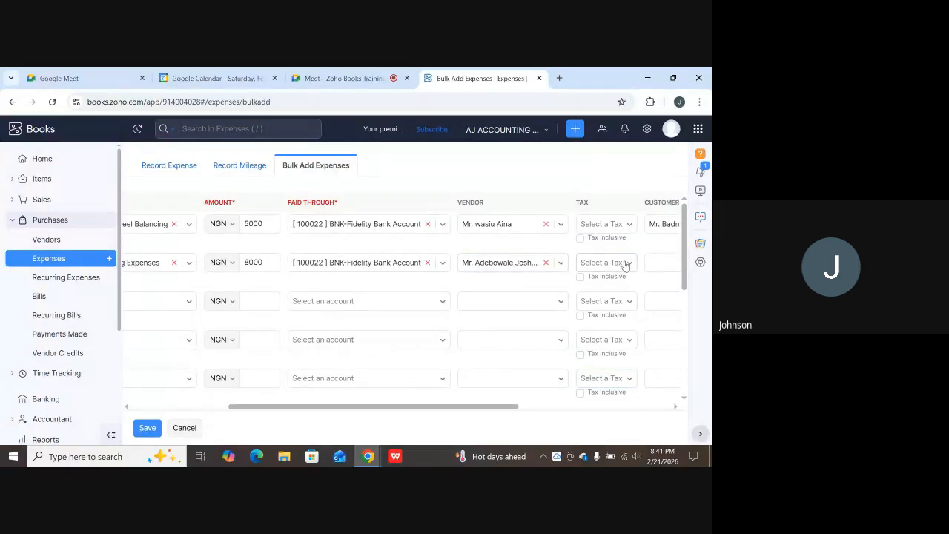
pyautogui.moveTo(501, 407); pyautogui.dragTo(603, 406)
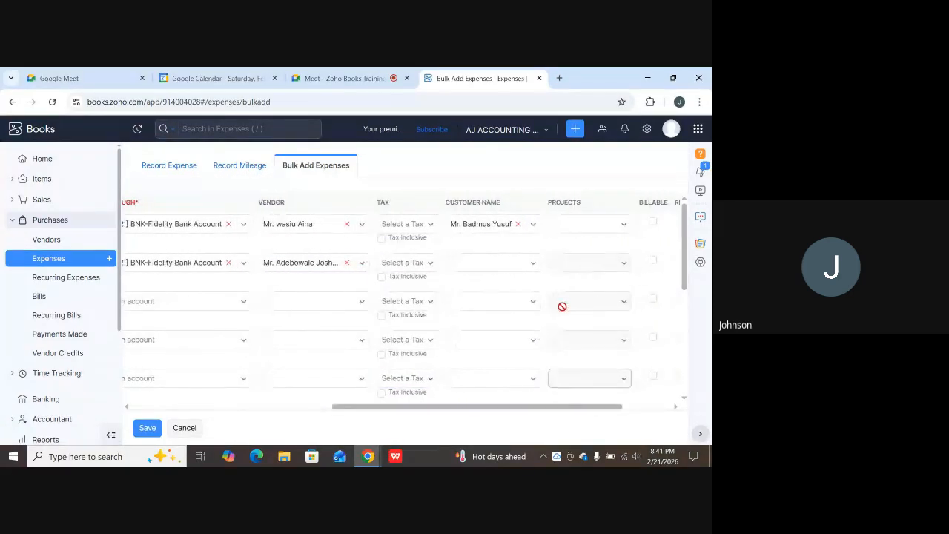
pyautogui.click(535, 267)
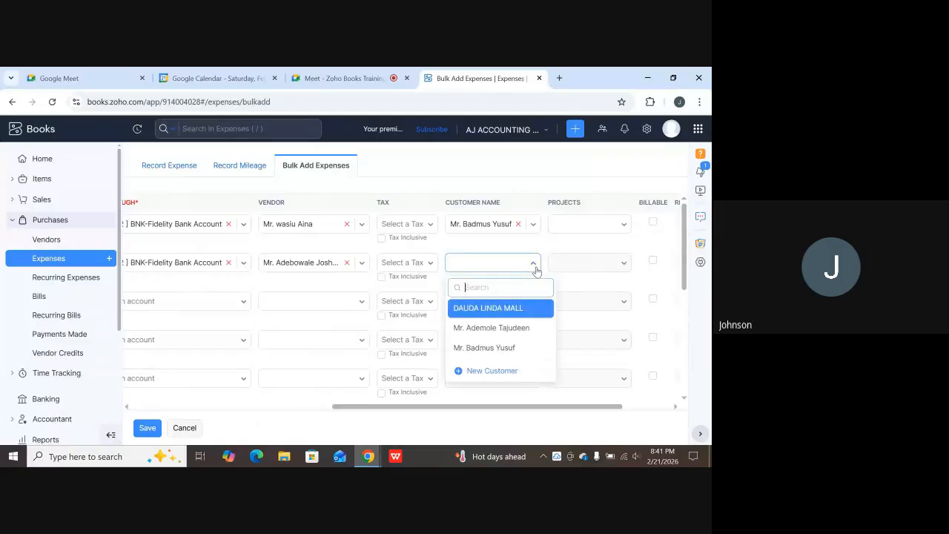
pyautogui.click(504, 347)
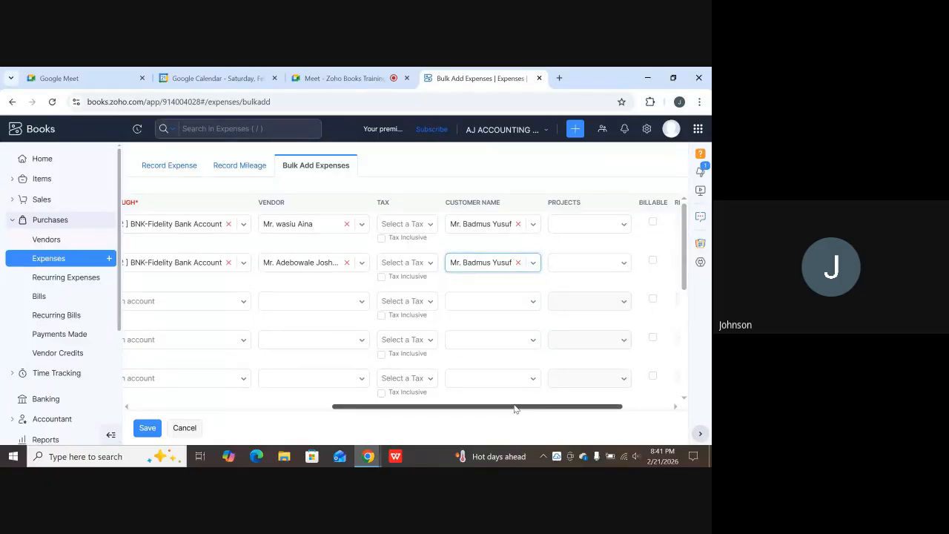
pyautogui.moveTo(514, 408); pyautogui.dragTo(300, 421)
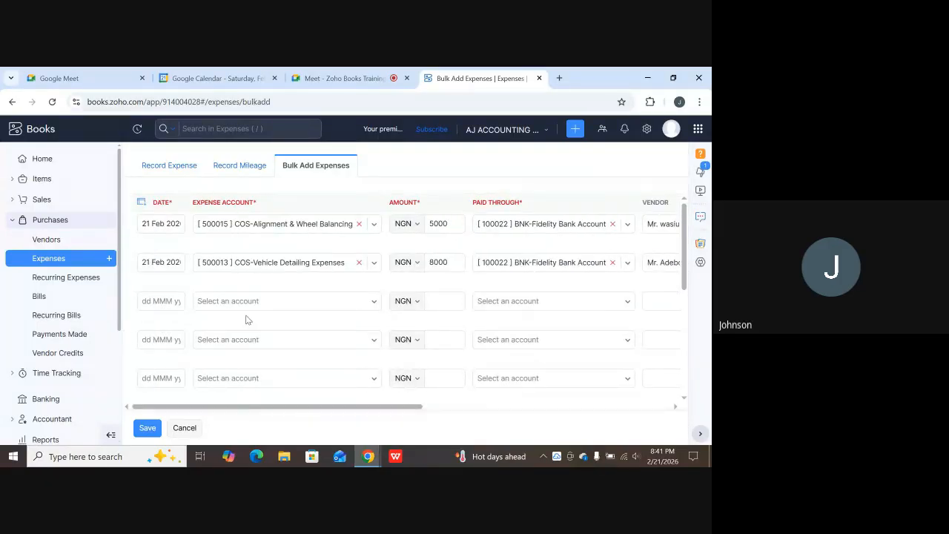
# Date row three 21 Feb 2026 and charge 700000 to COS-Vehicle Spare Parts Expenses.
pyautogui.click(169, 306)
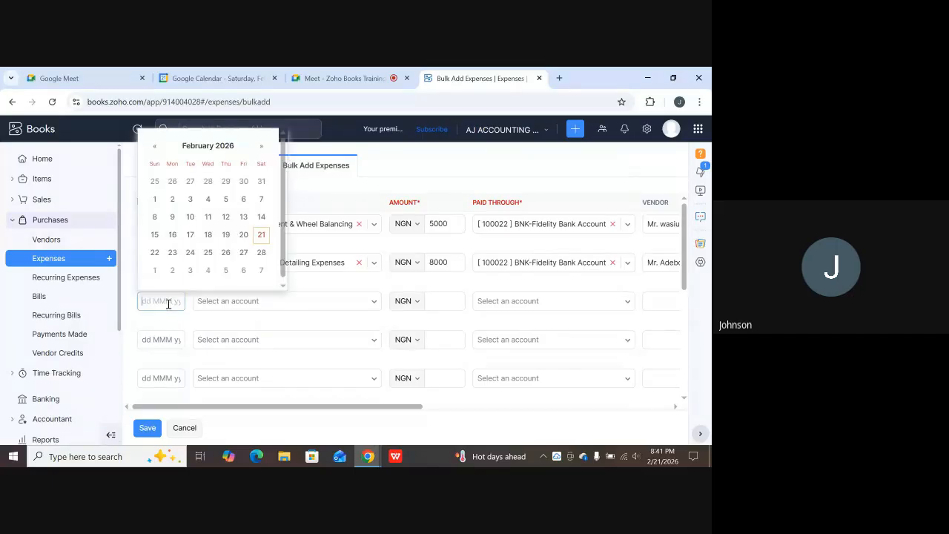
pyautogui.click(259, 234)
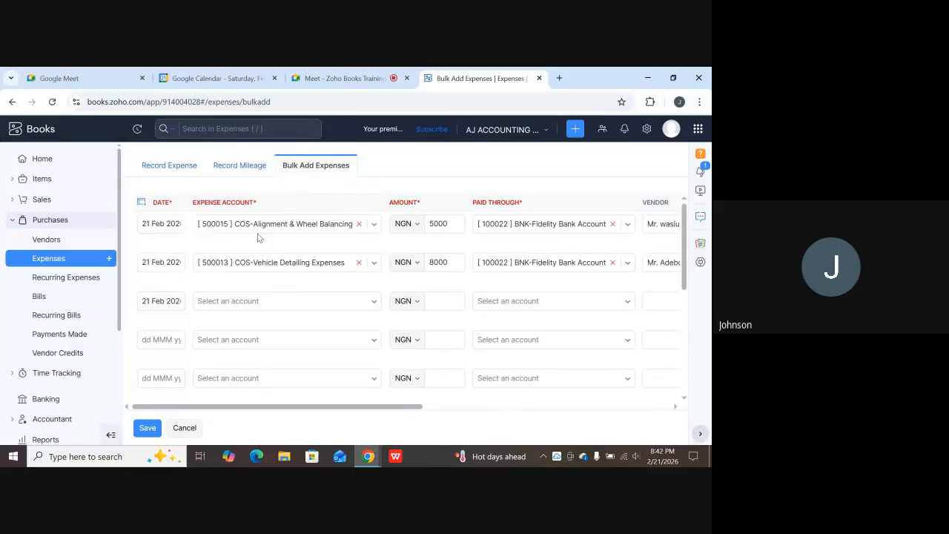
pyautogui.click(251, 304)
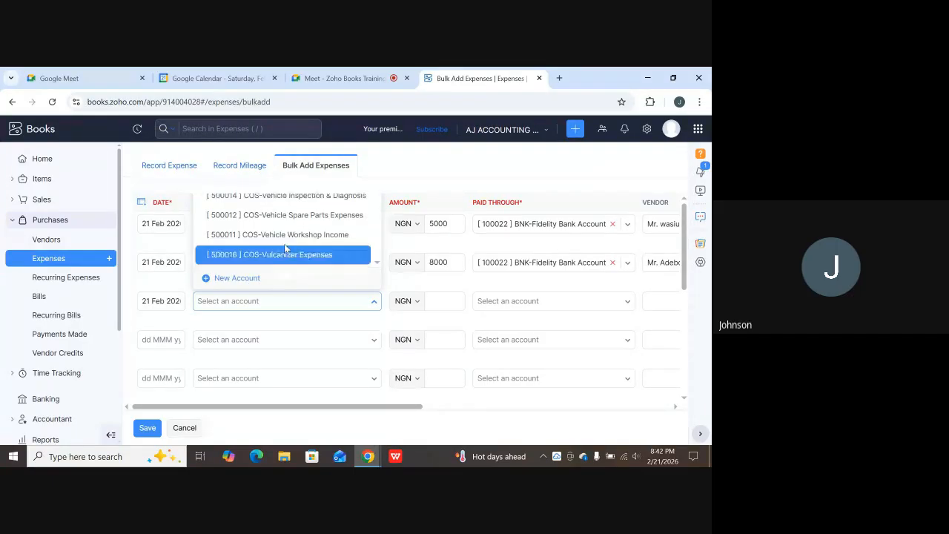
pyautogui.click(290, 217)
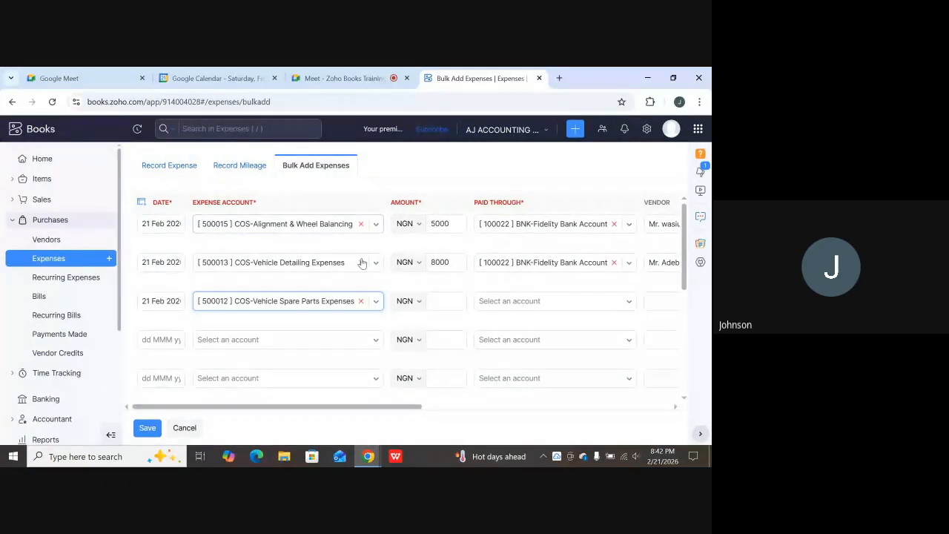
pyautogui.click(453, 300)
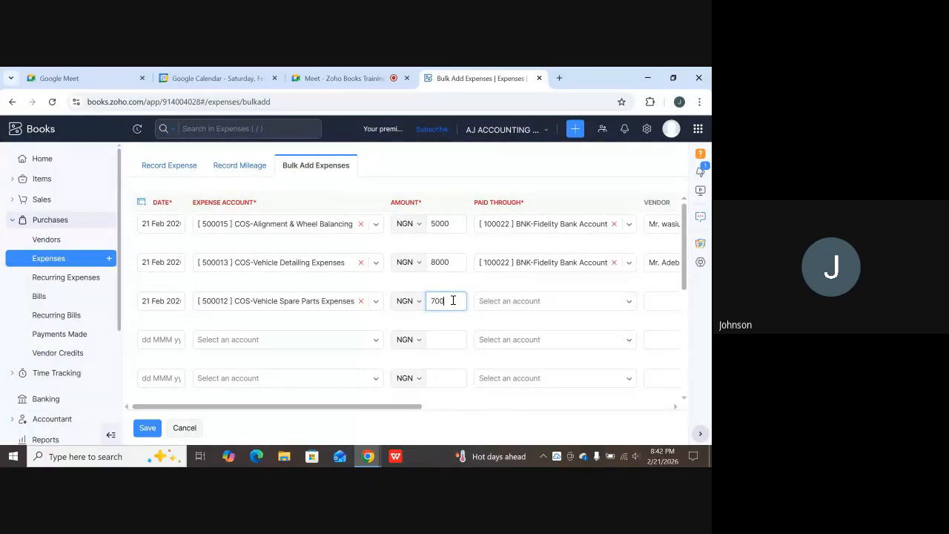
# Set row three's Paid Through account to [100023] BNK-WEMA Bank Account.
pyautogui.click(512, 302)
pyautogui.scroll(-1, 523, 244)
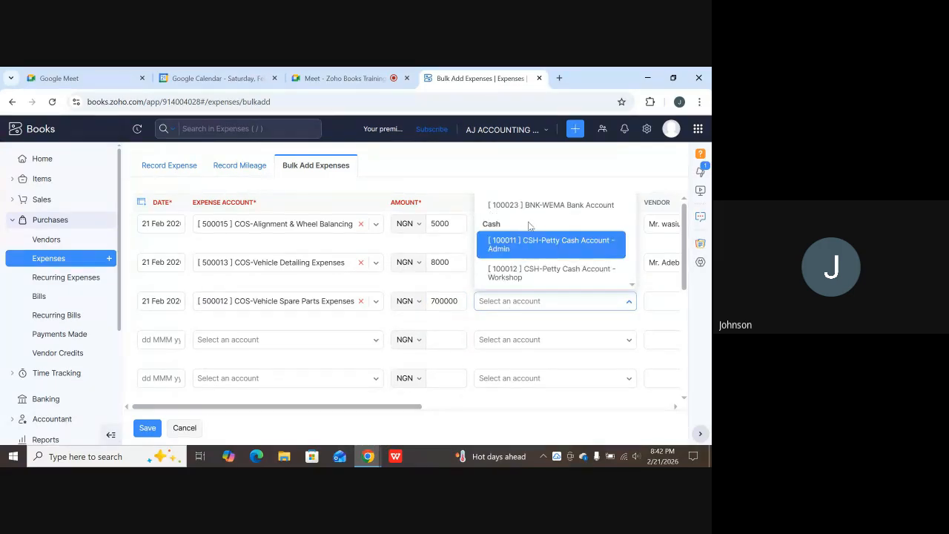
pyautogui.scroll(1, 560, 240)
pyautogui.scroll(2, 559, 240)
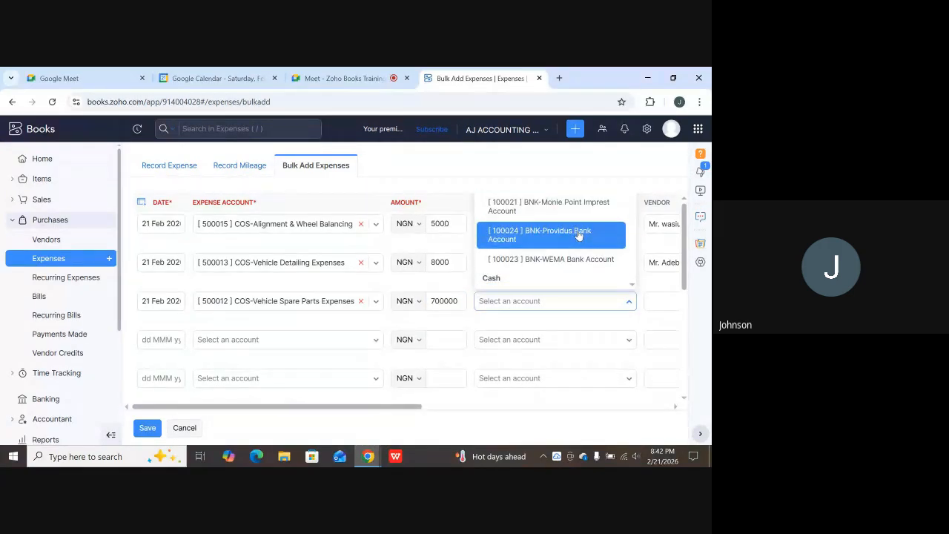
pyautogui.scroll(-2, 574, 236)
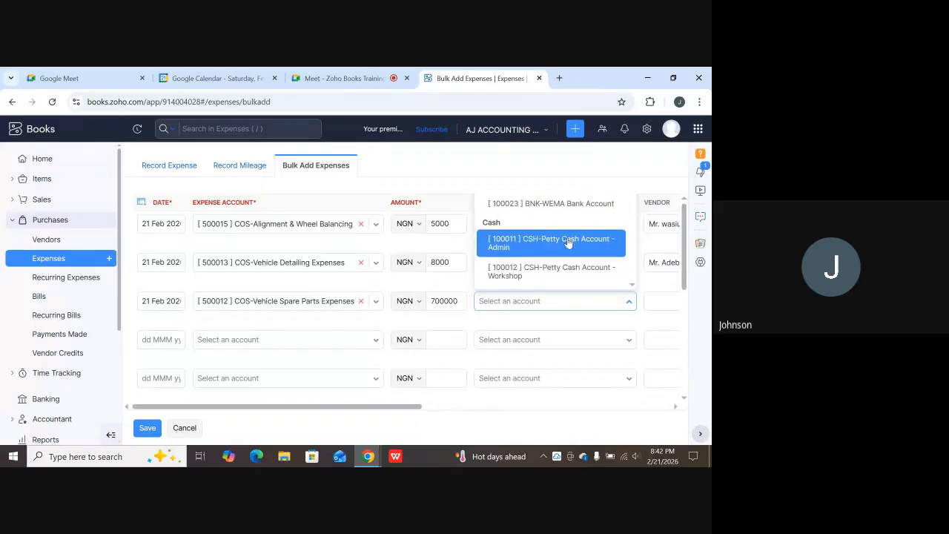
pyautogui.scroll(-2, 567, 239)
pyautogui.scroll(3, 571, 239)
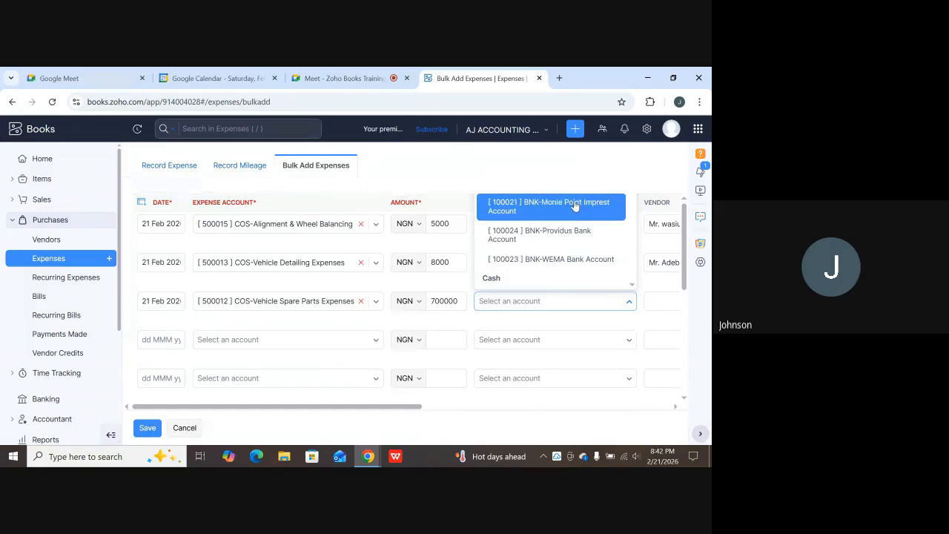
pyautogui.press('Up')
pyautogui.press('Up')
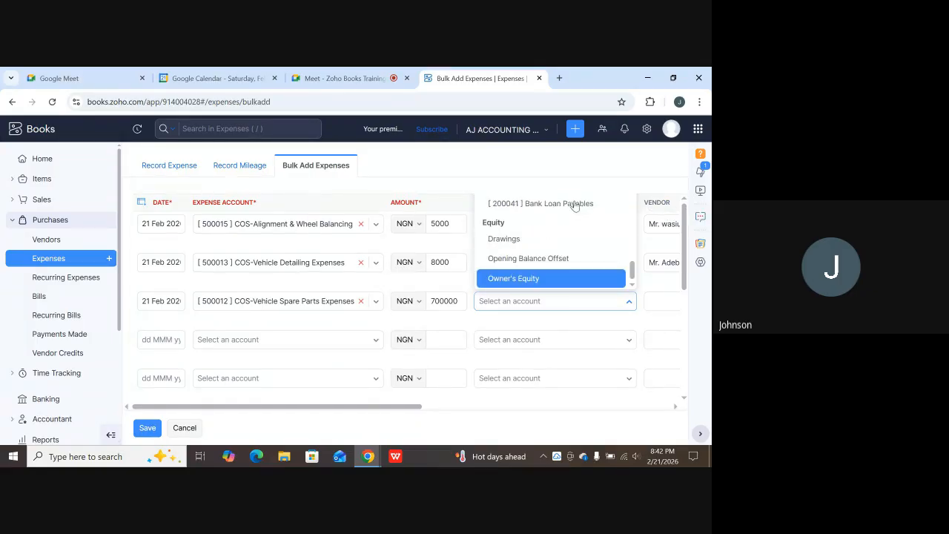
pyautogui.press('Up')
pyautogui.press('Up')
pyautogui.press('Up')
pyautogui.scroll(3, 574, 206)
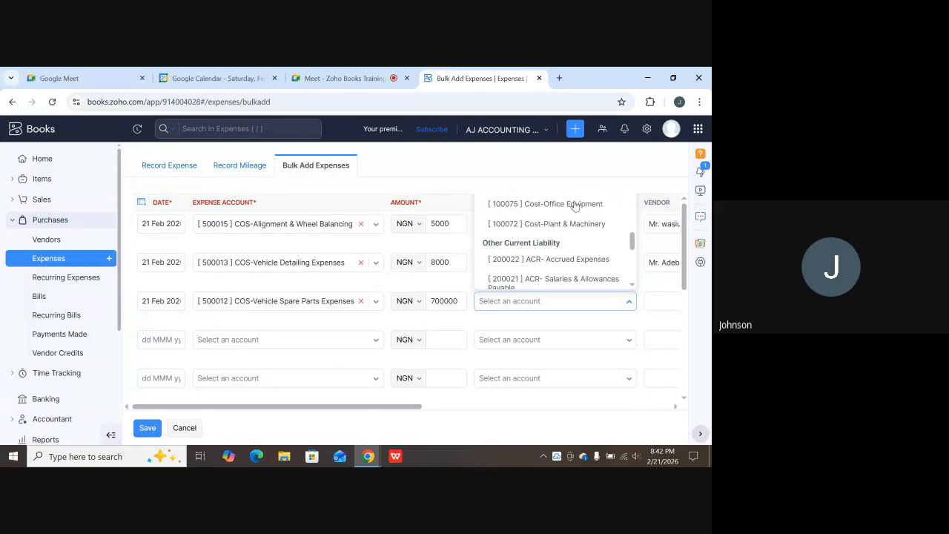
pyautogui.scroll(3, 574, 206)
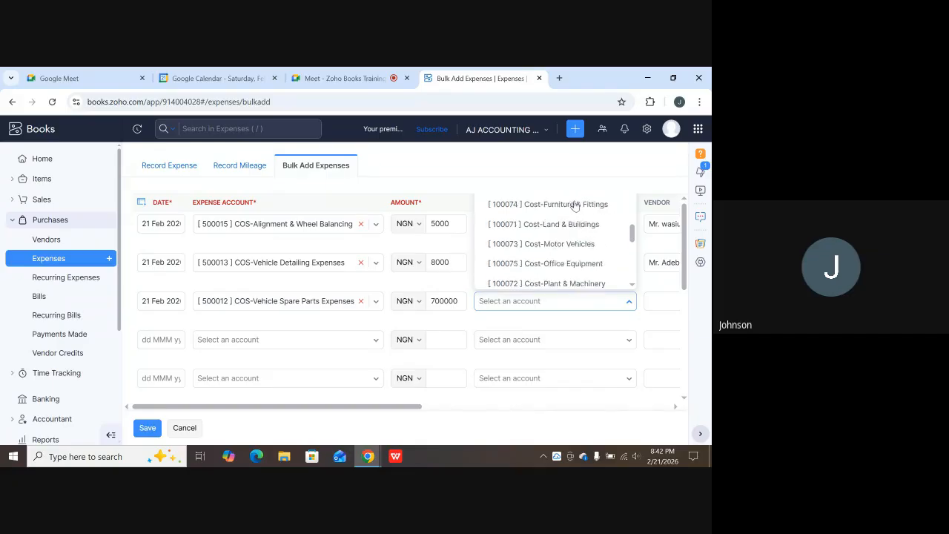
pyautogui.scroll(-5, 575, 206)
pyautogui.scroll(1, 574, 206)
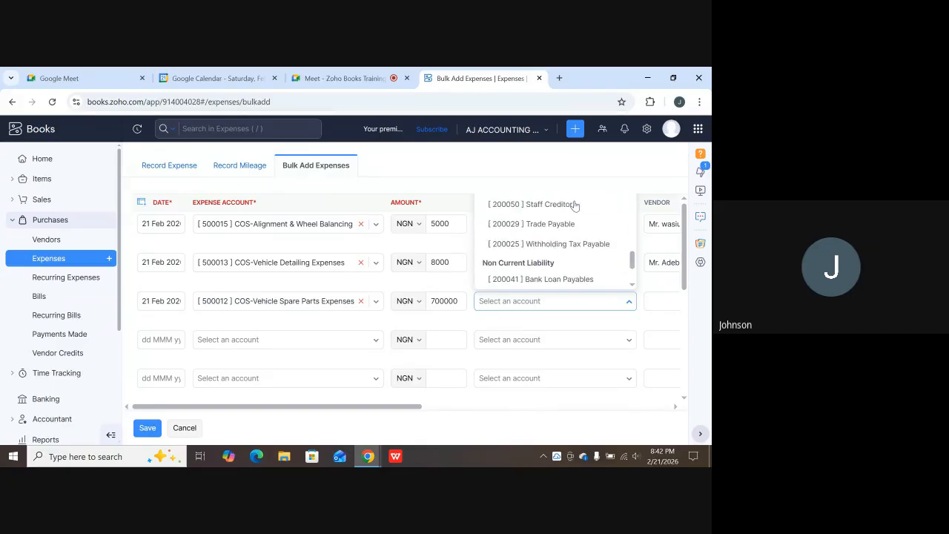
pyautogui.scroll(8, 574, 206)
pyautogui.scroll(-8, 574, 205)
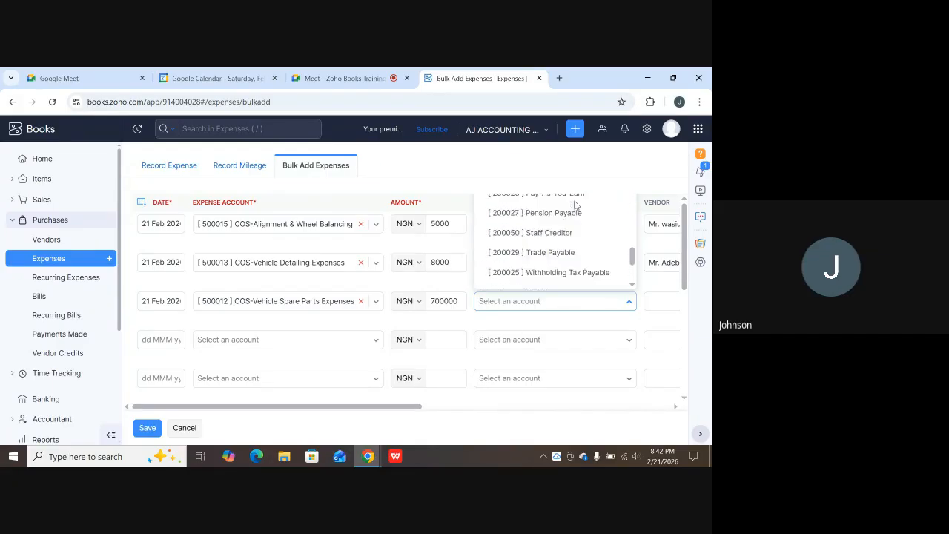
pyautogui.scroll(2, 576, 205)
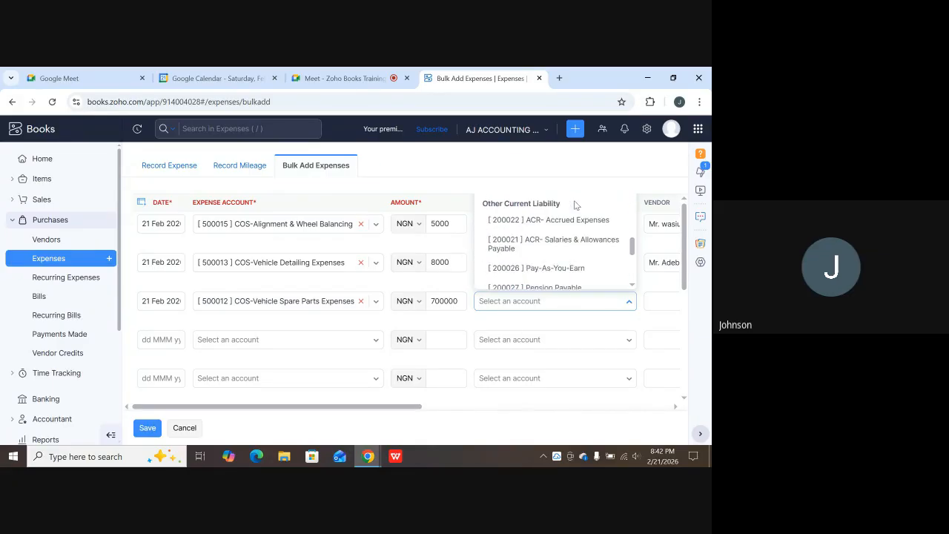
pyautogui.click(621, 322)
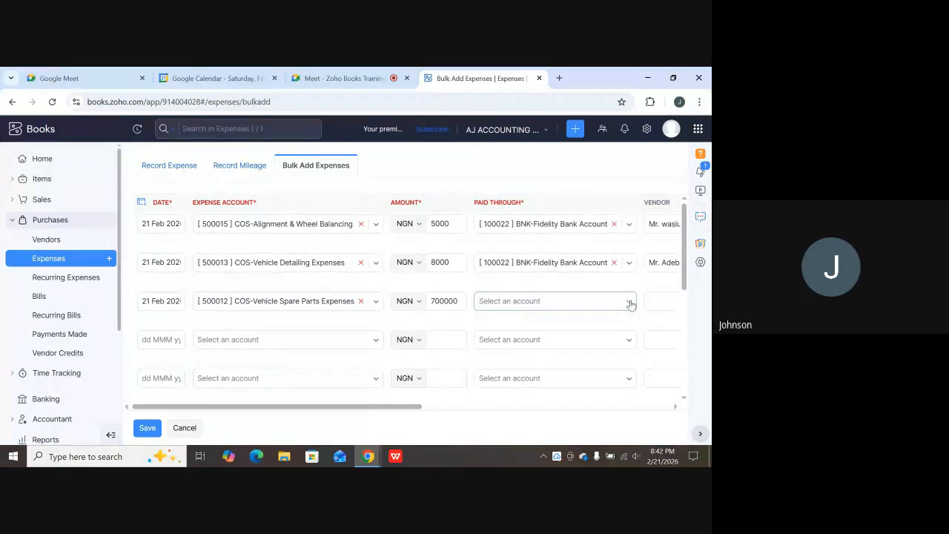
pyautogui.click(630, 305)
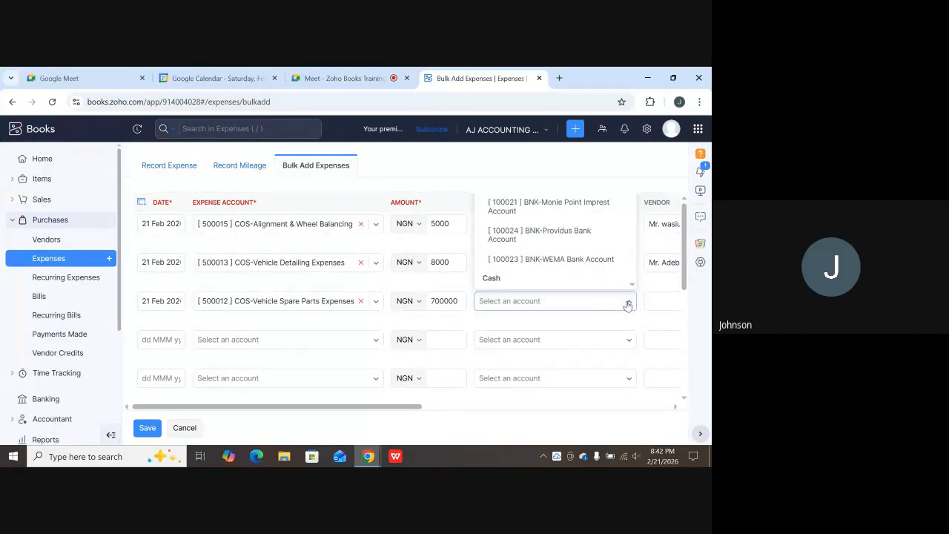
pyautogui.scroll(-2, 621, 293)
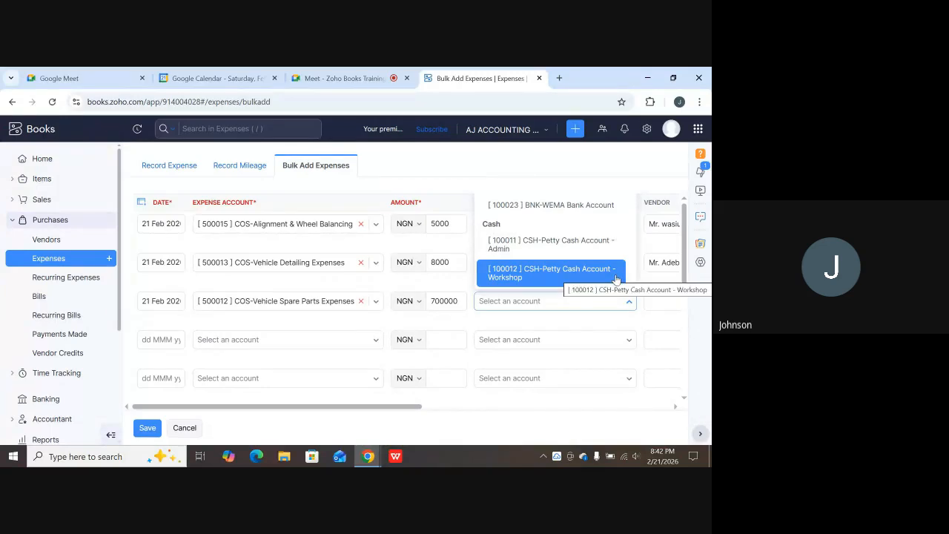
pyautogui.scroll(2, 615, 279)
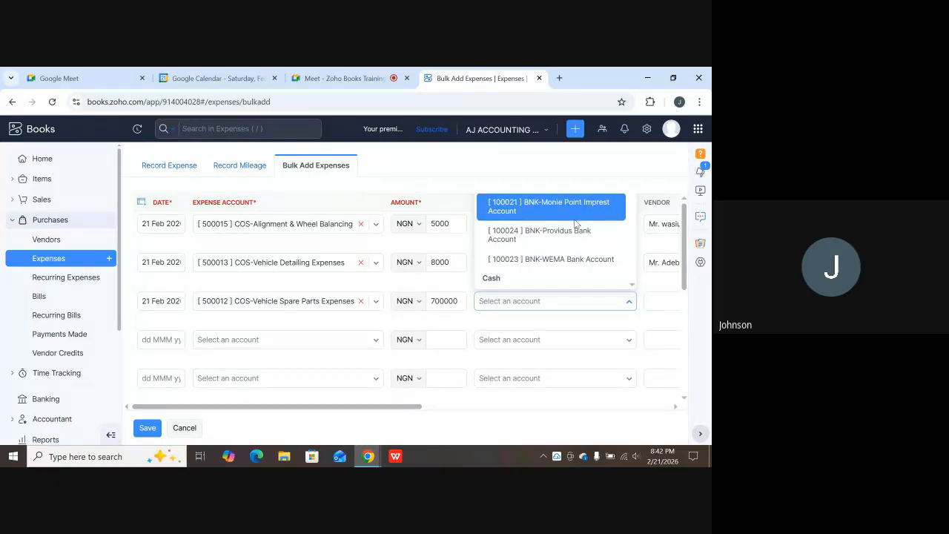
pyautogui.click(565, 259)
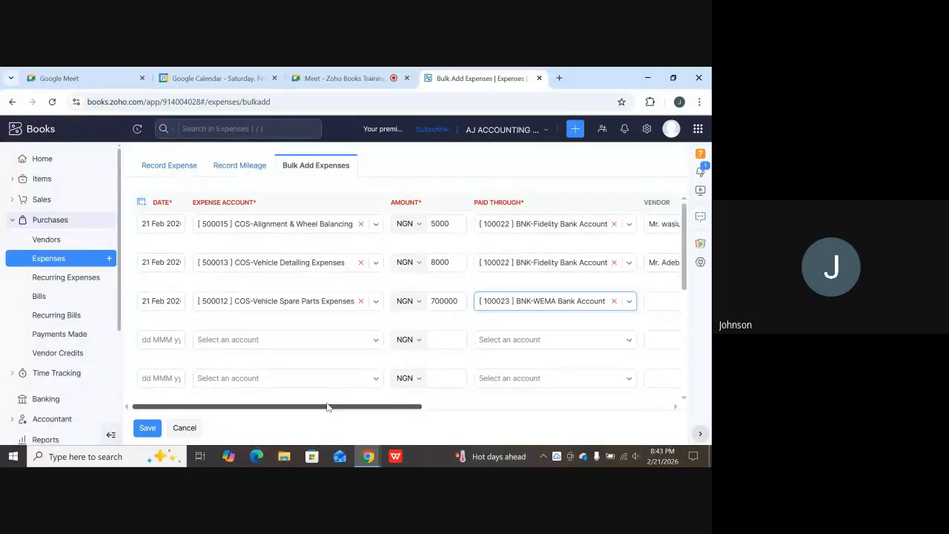
# Assign row three's vendor and customer and remove its automatically applied VAT.
pyautogui.moveTo(328, 407); pyautogui.dragTo(434, 407)
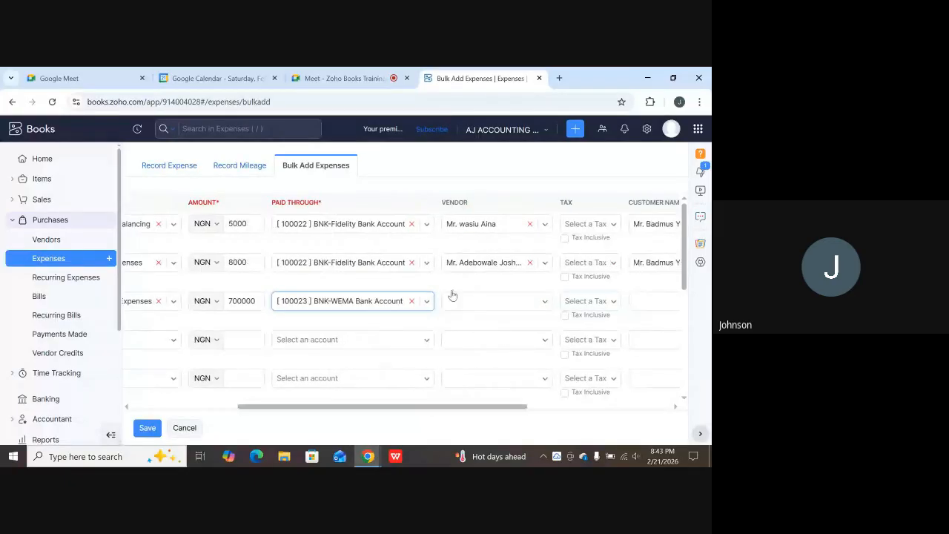
pyautogui.click(477, 301)
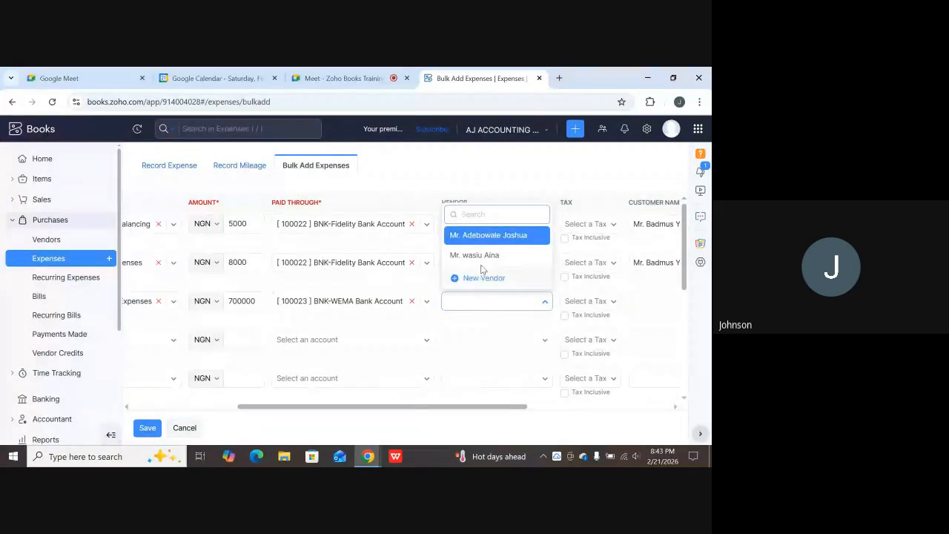
pyautogui.click(483, 235)
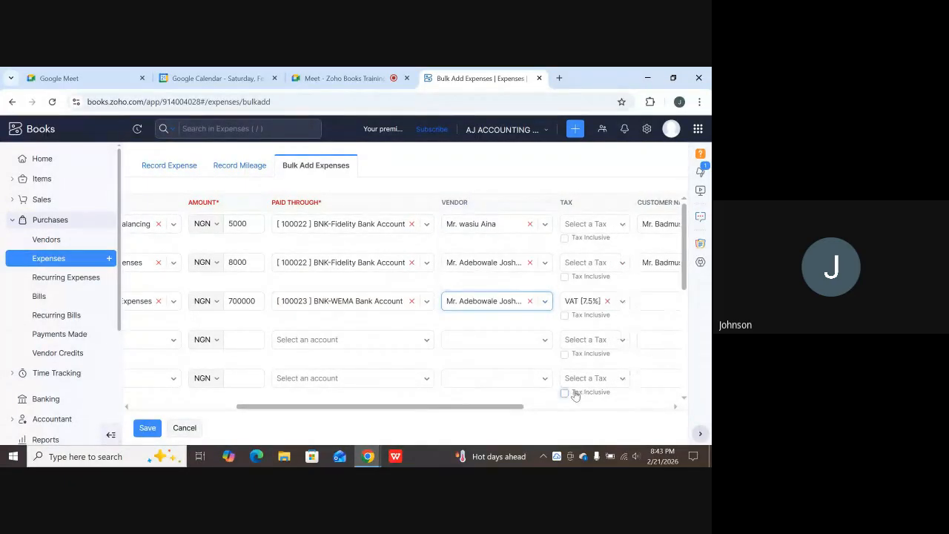
pyautogui.click(608, 301)
pyautogui.moveTo(521, 407); pyautogui.dragTo(595, 397)
pyautogui.click(556, 301)
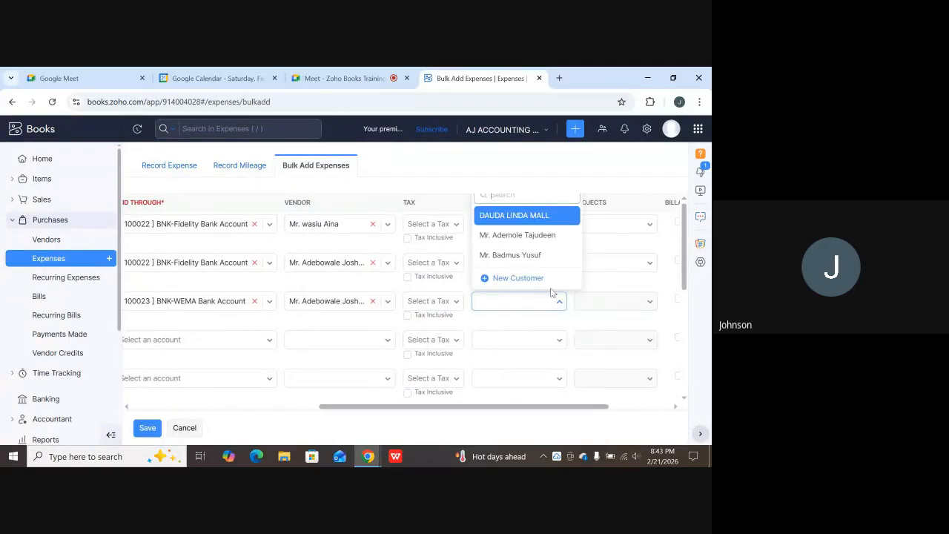
pyautogui.click(521, 260)
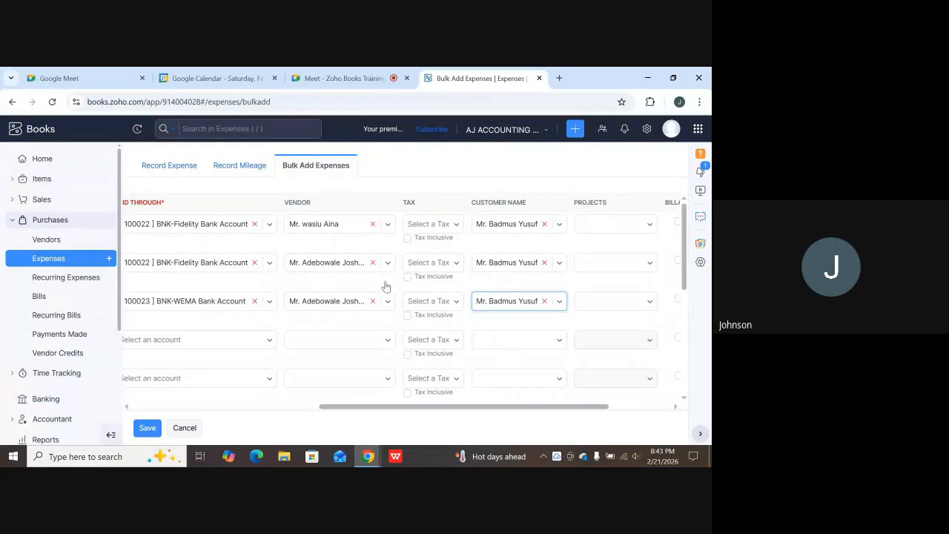
pyautogui.moveTo(346, 407)
pyautogui.mouseDown()
pyautogui.moveTo(329, 398)
pyautogui.moveTo(353, 397)
pyautogui.mouseUp()
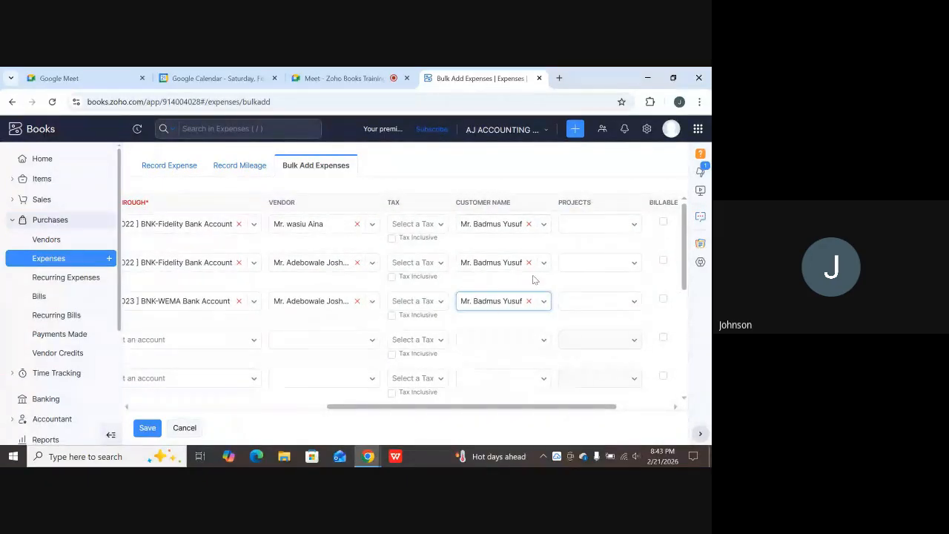
pyautogui.moveTo(419, 410); pyautogui.dragTo(198, 380)
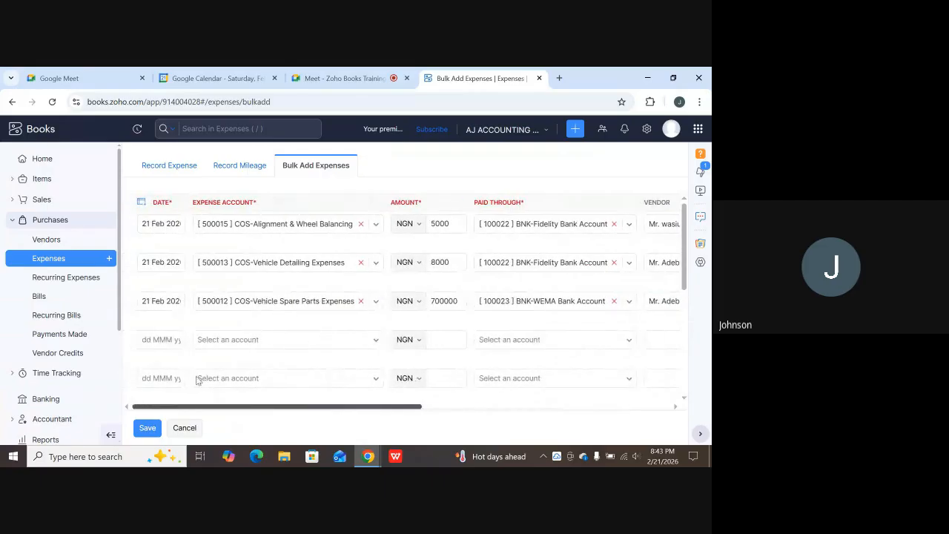
# Date row four 21 Feb 2026 and book 50000 to COS-Vehicle Workshop Income via BNK-Fidelity Bank Account.
pyautogui.click(184, 338)
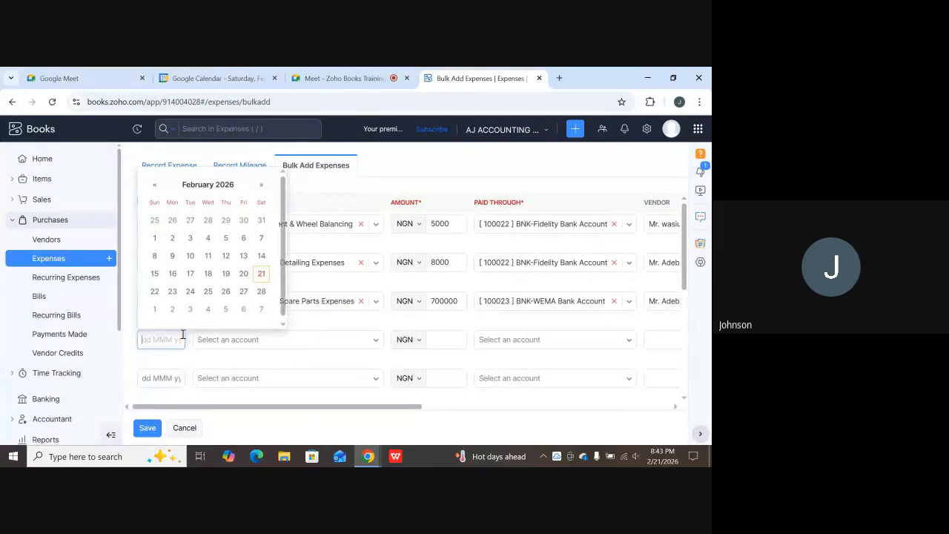
pyautogui.click(260, 273)
pyautogui.click(249, 340)
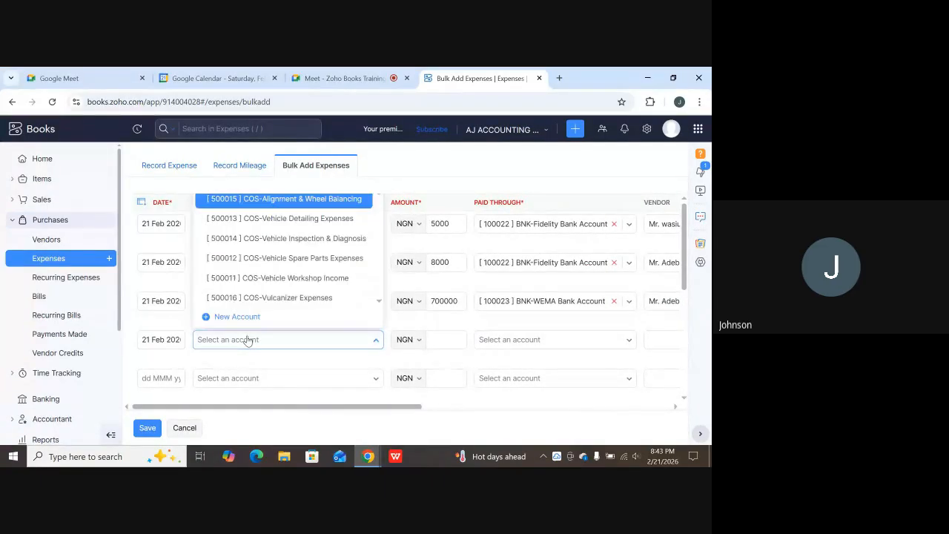
pyautogui.click(275, 277)
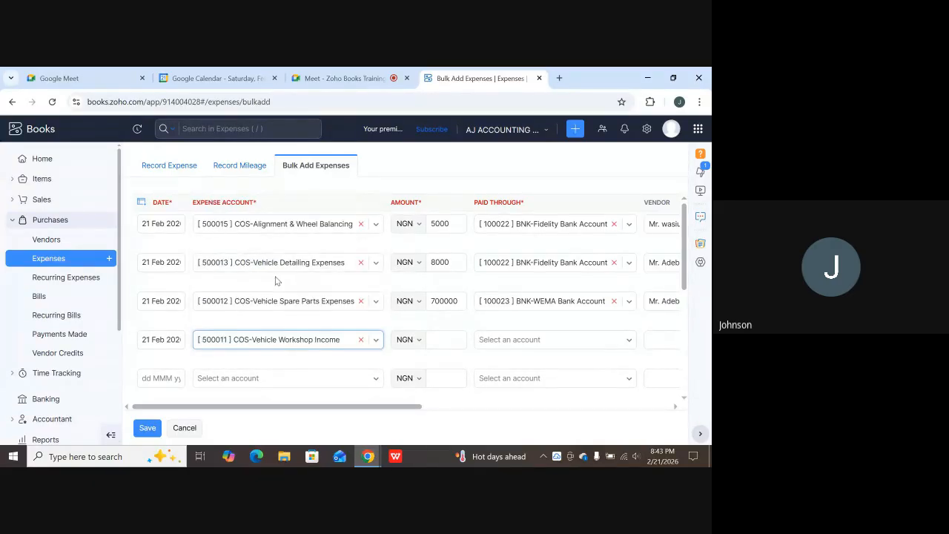
pyautogui.click(452, 347)
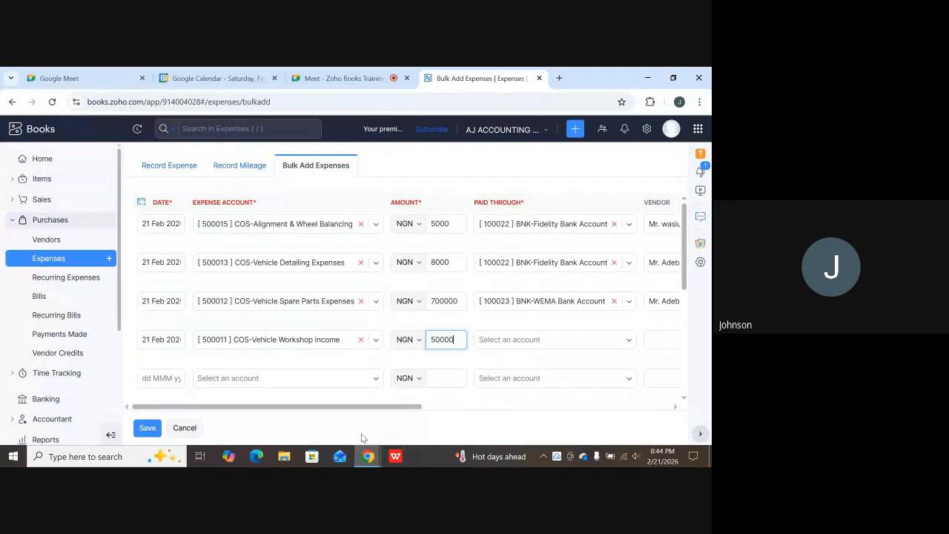
pyautogui.moveTo(373, 408); pyautogui.dragTo(450, 381)
pyautogui.click(441, 347)
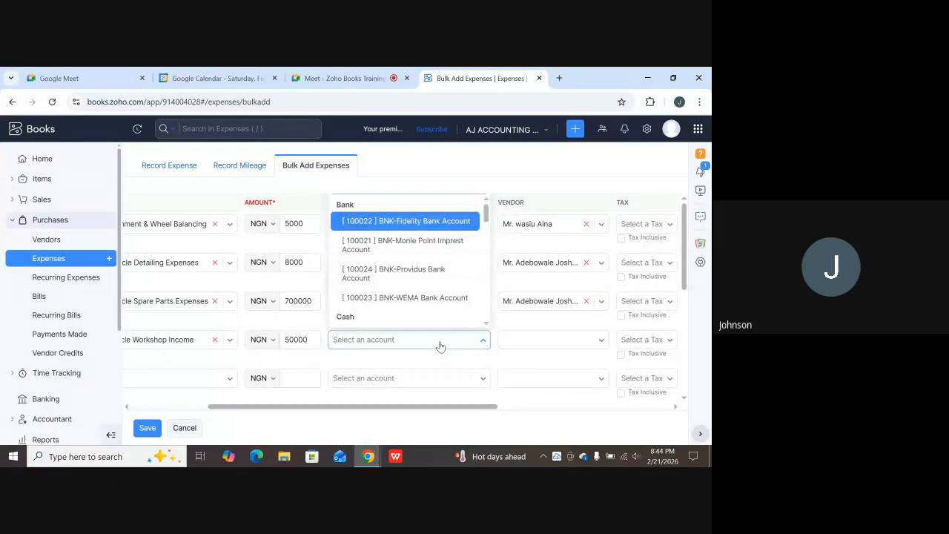
pyautogui.scroll(-1, 445, 319)
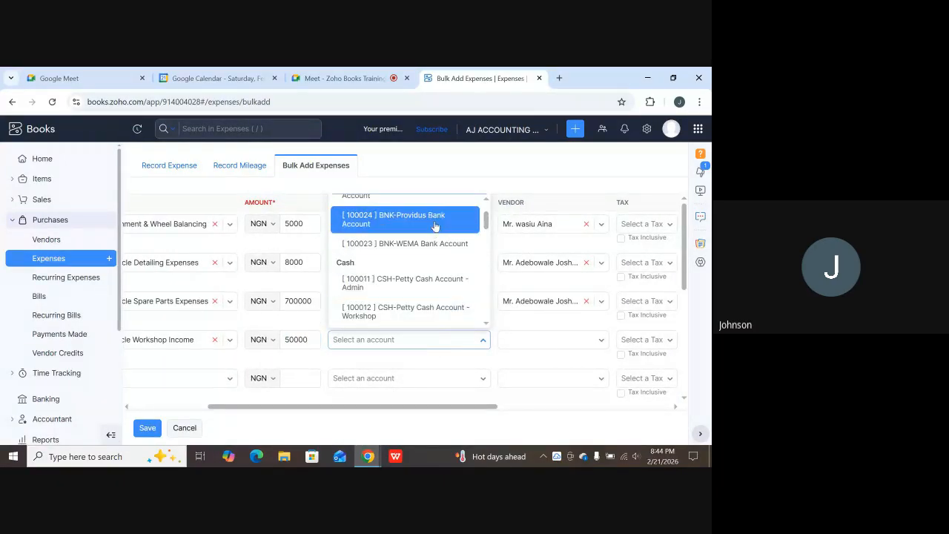
pyautogui.scroll(1, 425, 198)
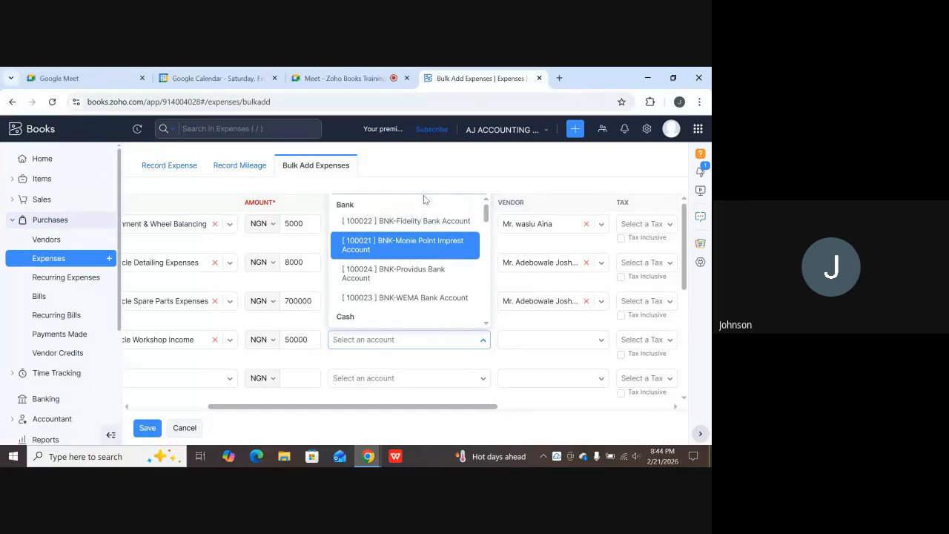
pyautogui.click(426, 221)
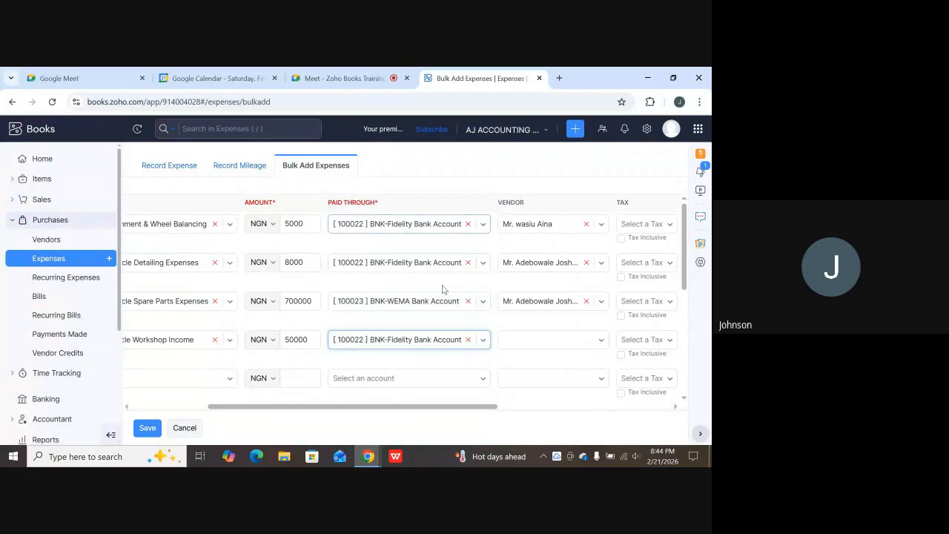
# Assign a vendor and a customer to row four, keeping VAT at 7.5%.
pyautogui.click(527, 345)
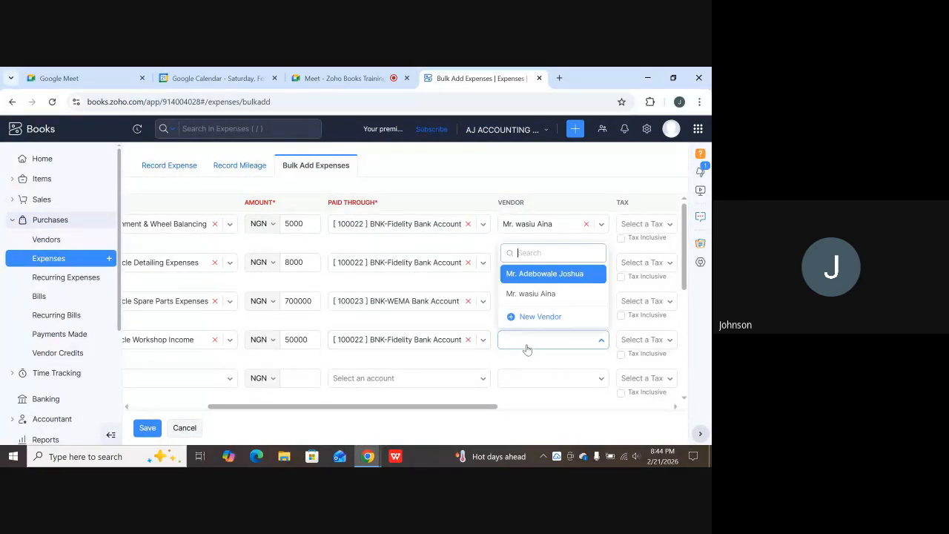
pyautogui.click(532, 278)
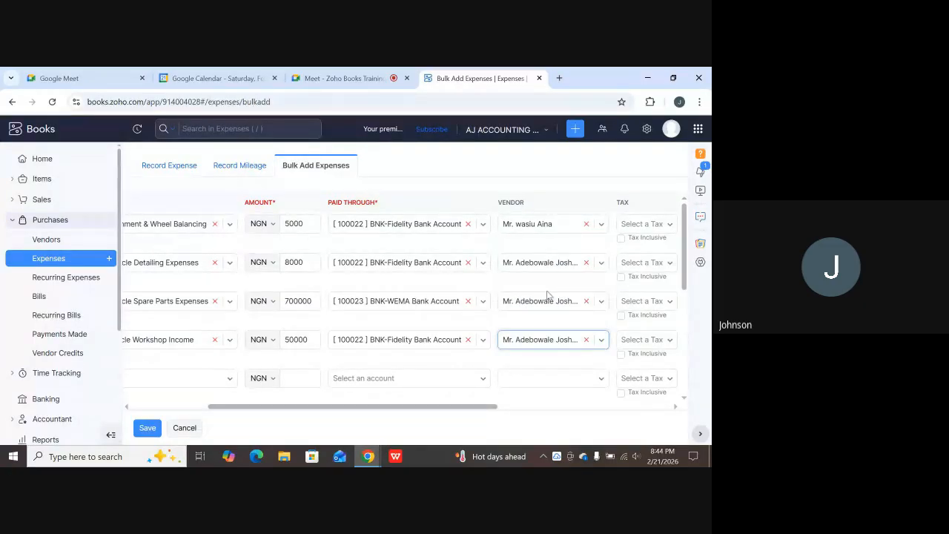
pyautogui.moveTo(475, 406); pyautogui.dragTo(569, 404)
pyautogui.click(577, 341)
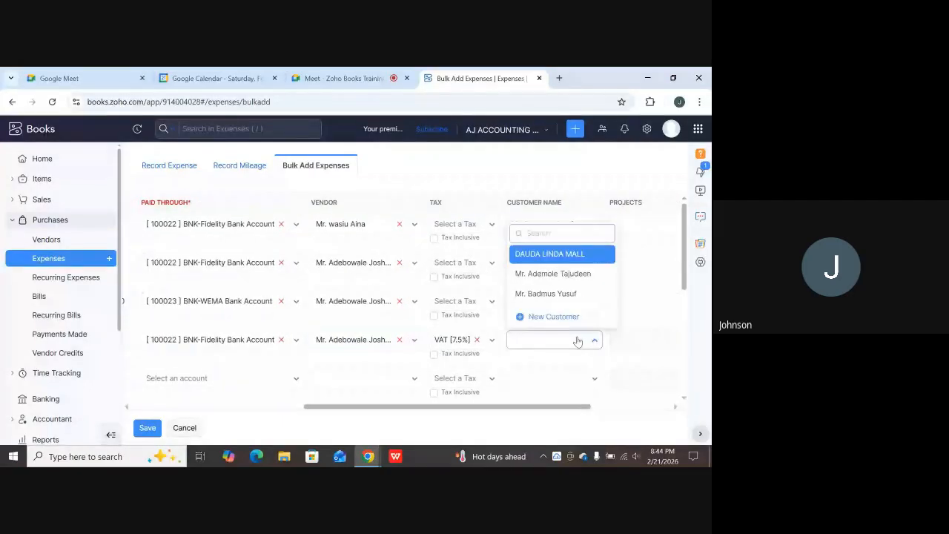
pyautogui.click(569, 274)
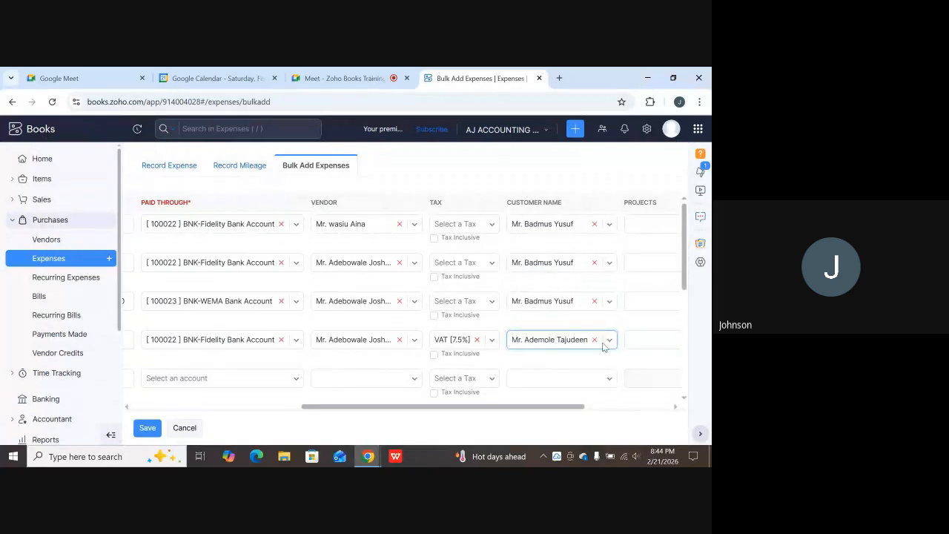
pyautogui.scroll(-1, 564, 356)
pyautogui.scroll(1, 532, 381)
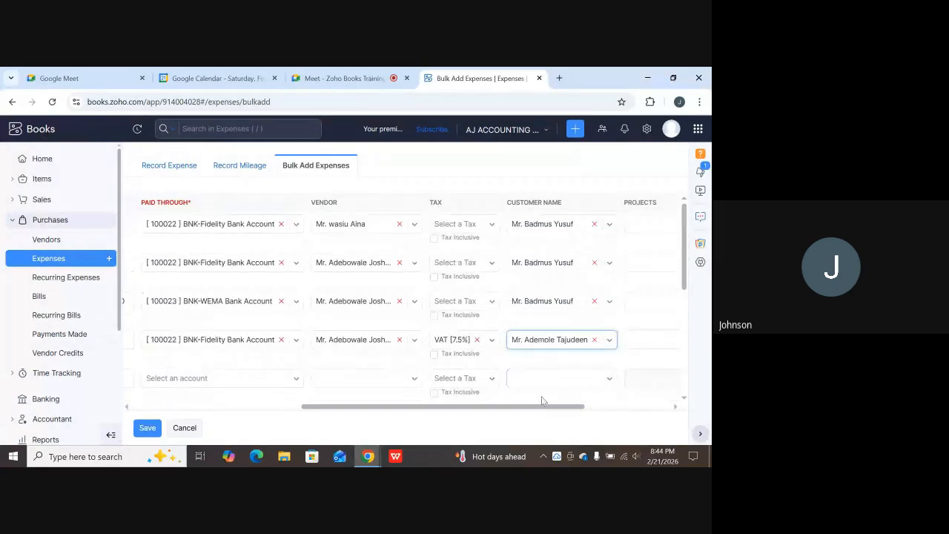
pyautogui.moveTo(528, 408); pyautogui.dragTo(321, 399)
pyautogui.scroll(-5, 281, 370)
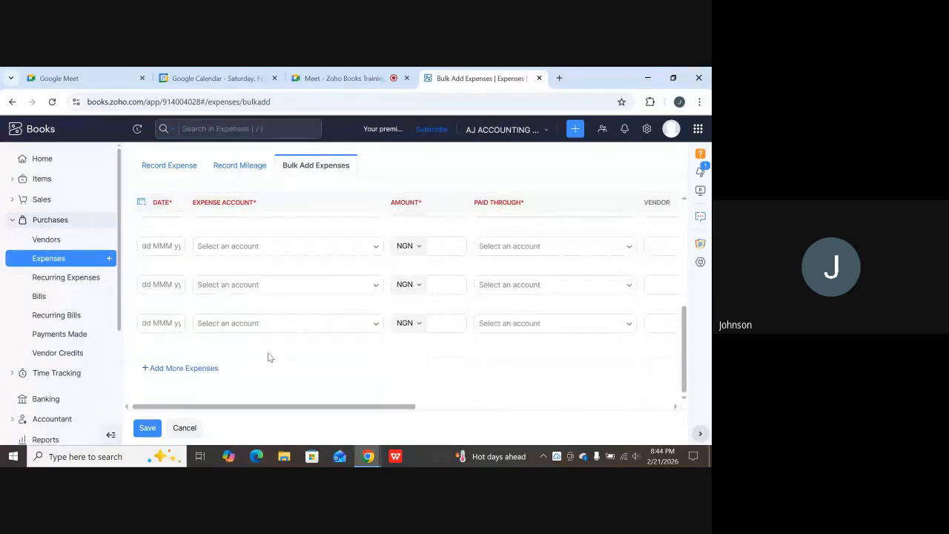
# Add a 21 Feb 2026 row charging 7000 to COS-Vehicle Detailing Expenses via BNK-Fidelity Bank Account.
pyautogui.scroll(3, 269, 357)
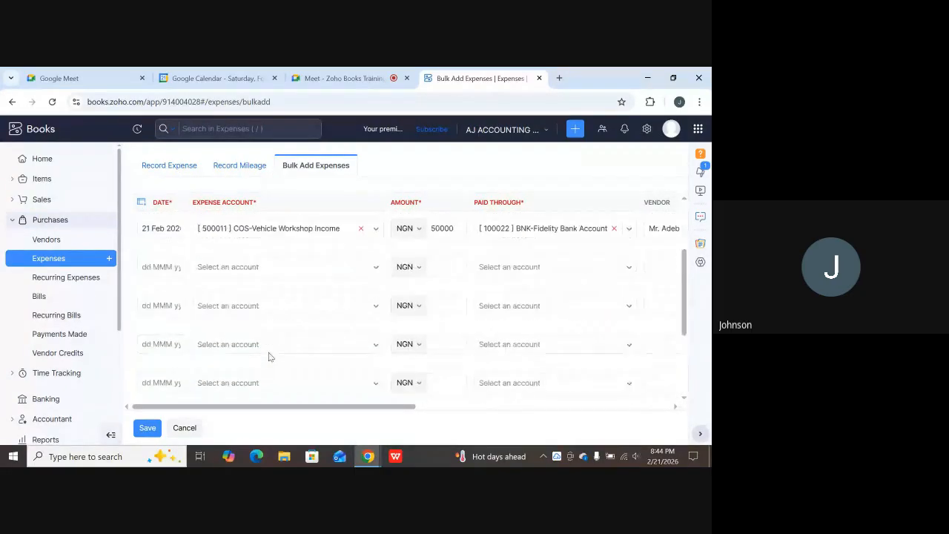
pyautogui.click(158, 266)
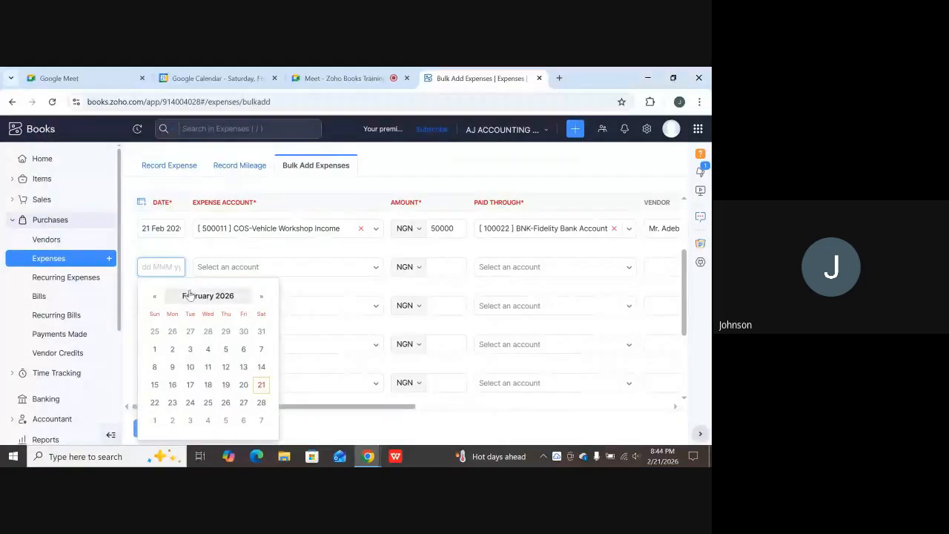
pyautogui.click(261, 384)
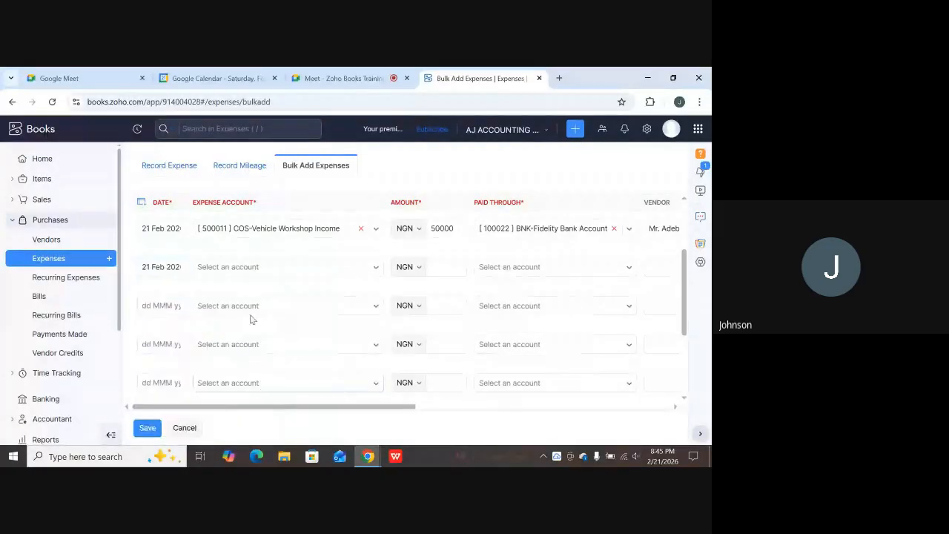
pyautogui.click(251, 275)
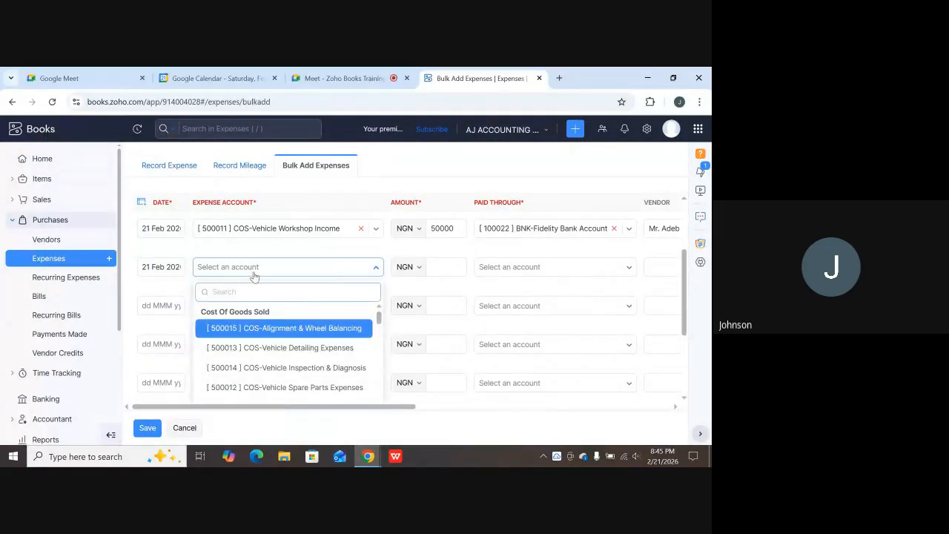
pyautogui.click(300, 351)
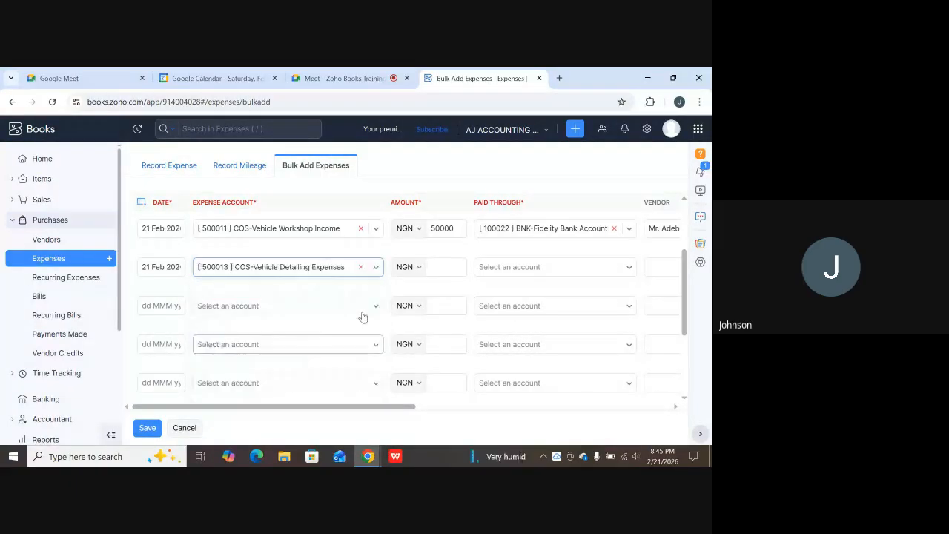
pyautogui.click(437, 271)
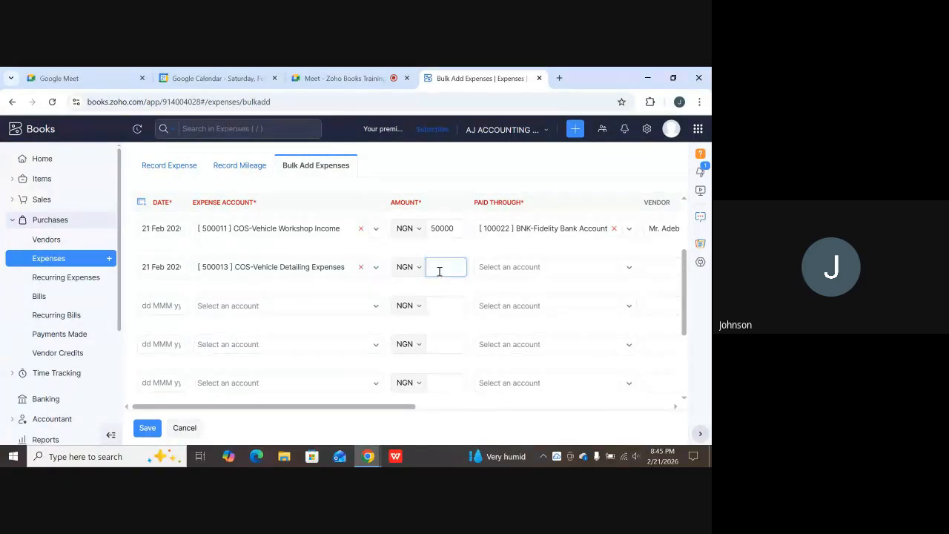
pyautogui.write('7000')
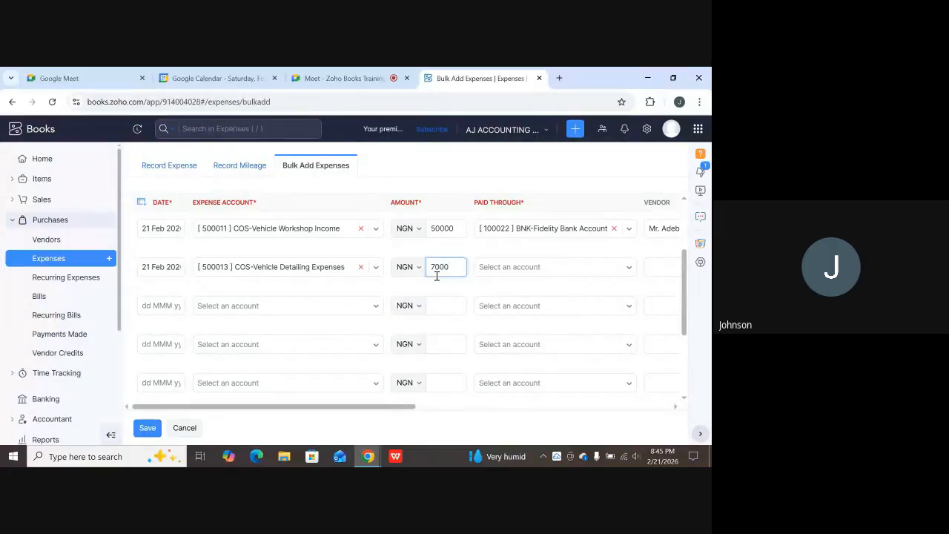
pyautogui.click(502, 273)
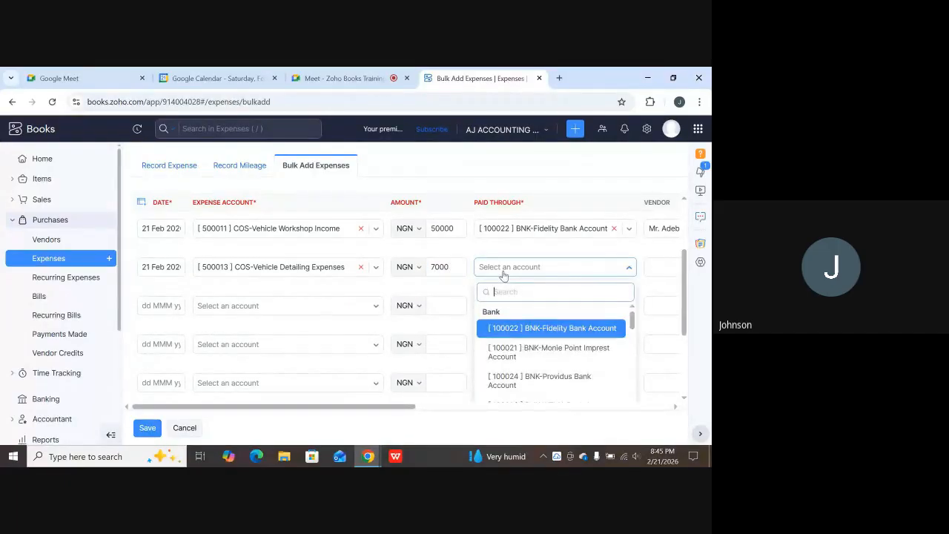
pyautogui.click(513, 326)
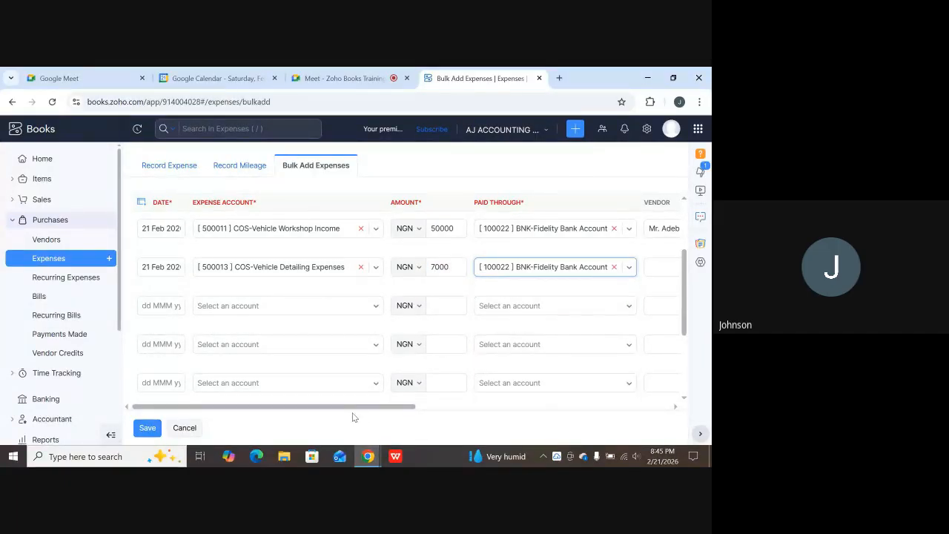
# Give the 7000 row a vendor and customer, and clear VAT from the 7000 and 50000 rows.
pyautogui.moveTo(353, 407); pyautogui.dragTo(436, 407)
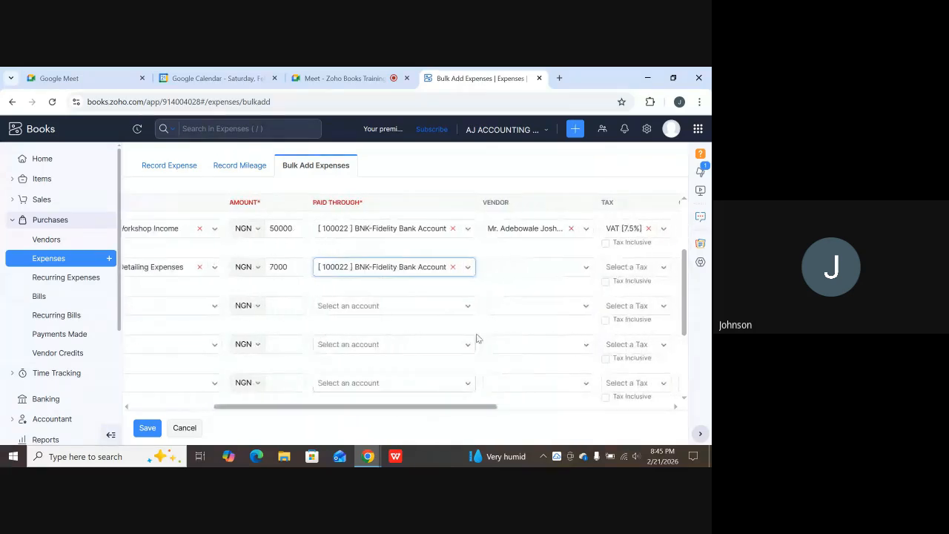
pyautogui.click(531, 269)
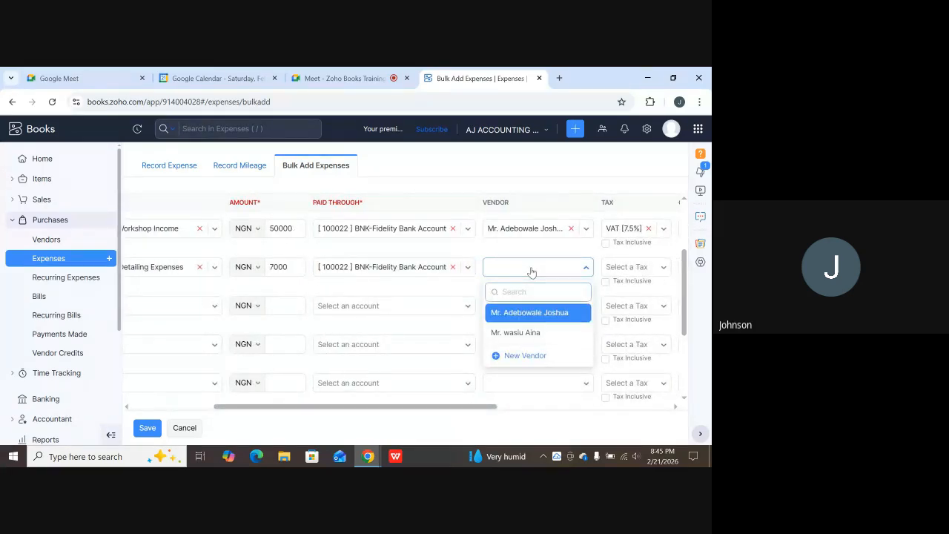
pyautogui.scroll(2, 544, 325)
pyautogui.scroll(-2, 544, 347)
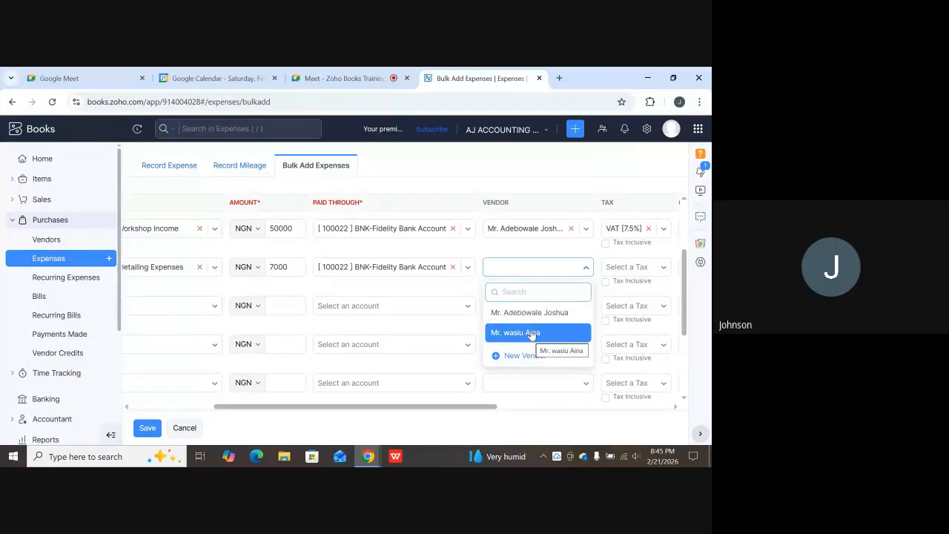
pyautogui.click(533, 320)
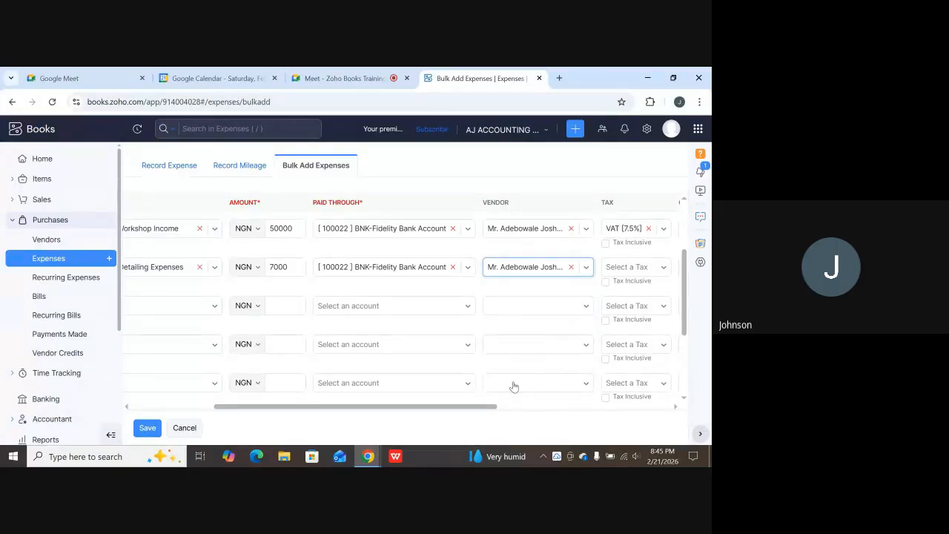
pyautogui.moveTo(480, 409); pyautogui.dragTo(550, 407)
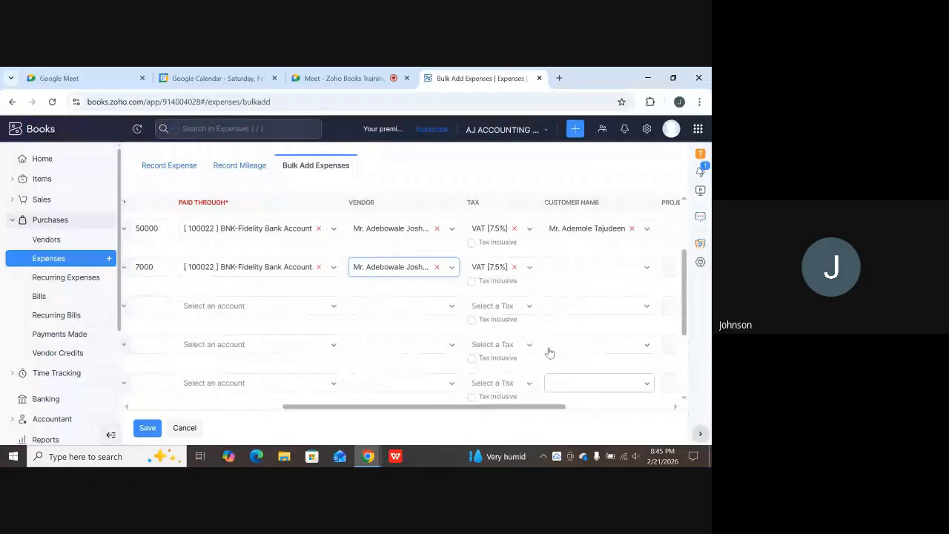
pyautogui.click(514, 267)
pyautogui.click(513, 229)
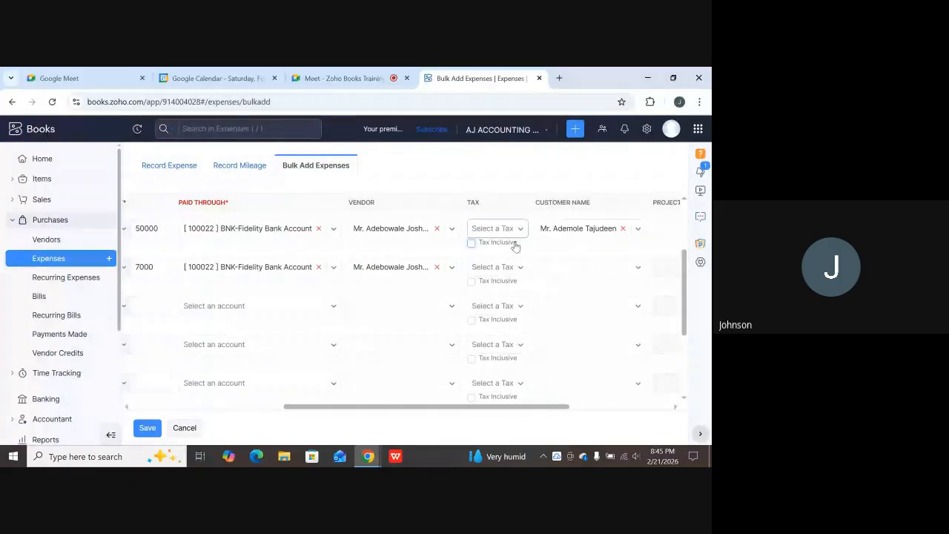
pyautogui.scroll(3, 515, 252)
pyautogui.scroll(-1, 517, 271)
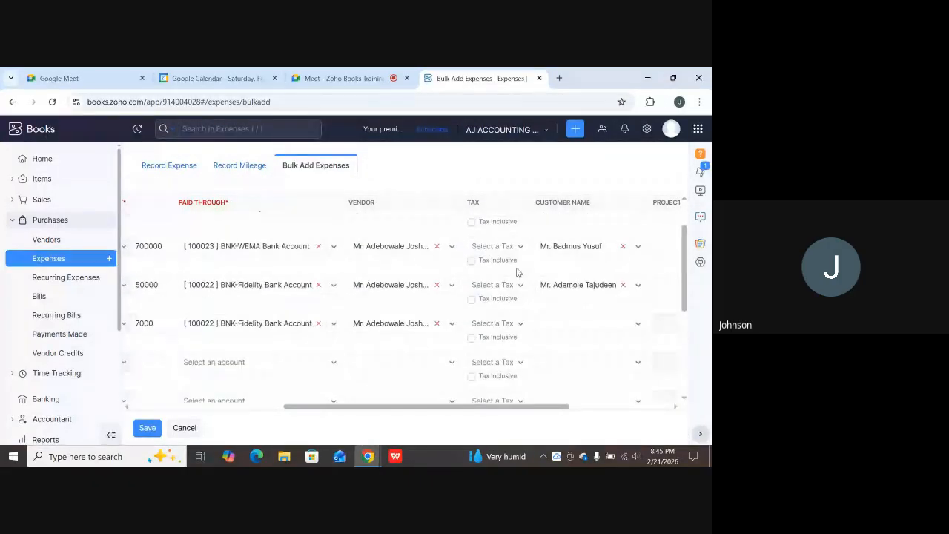
pyautogui.scroll(1, 518, 273)
pyautogui.scroll(-2, 533, 289)
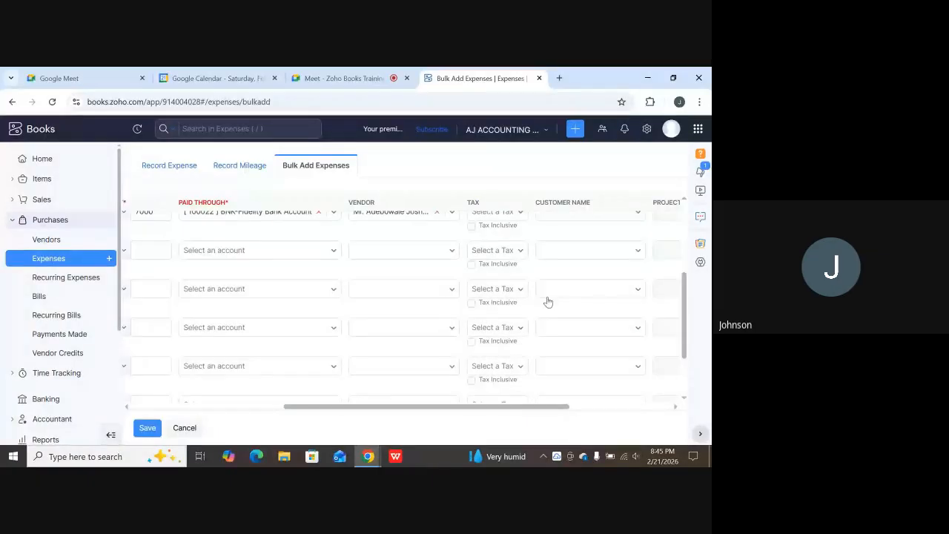
pyautogui.scroll(1, 548, 302)
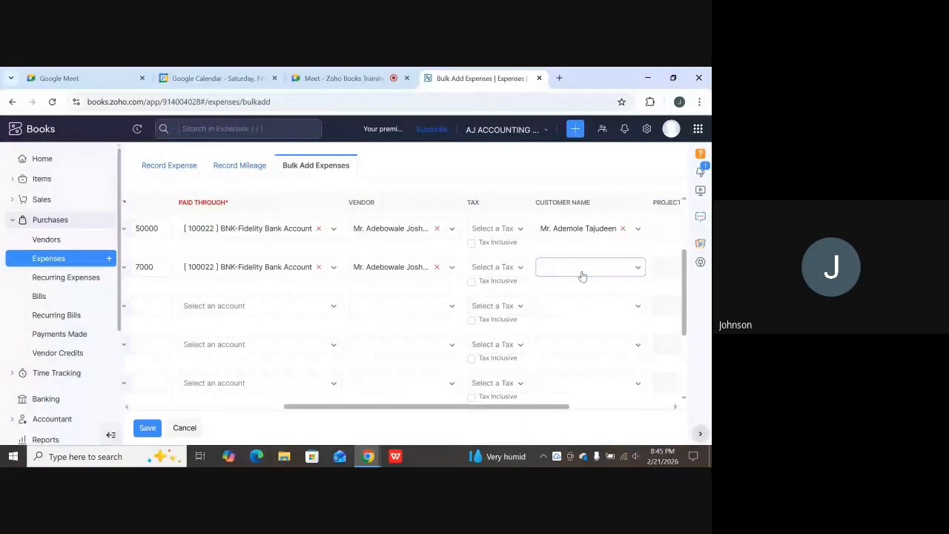
pyautogui.click(582, 275)
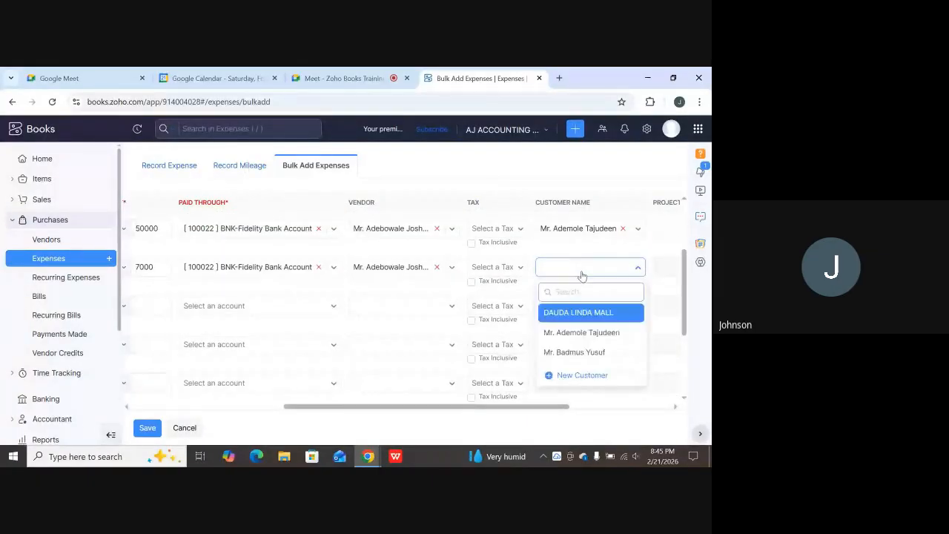
pyautogui.click(579, 314)
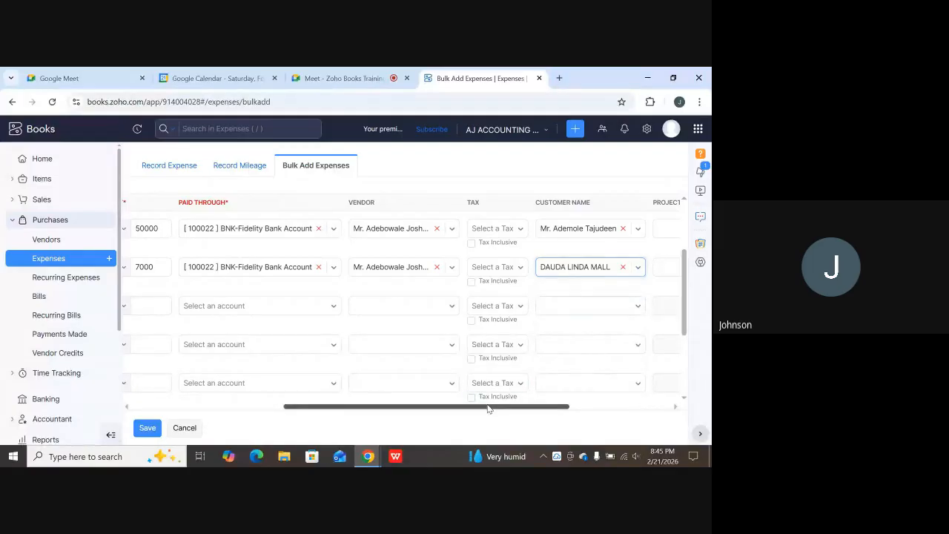
pyautogui.moveTo(490, 406); pyautogui.dragTo(600, 396)
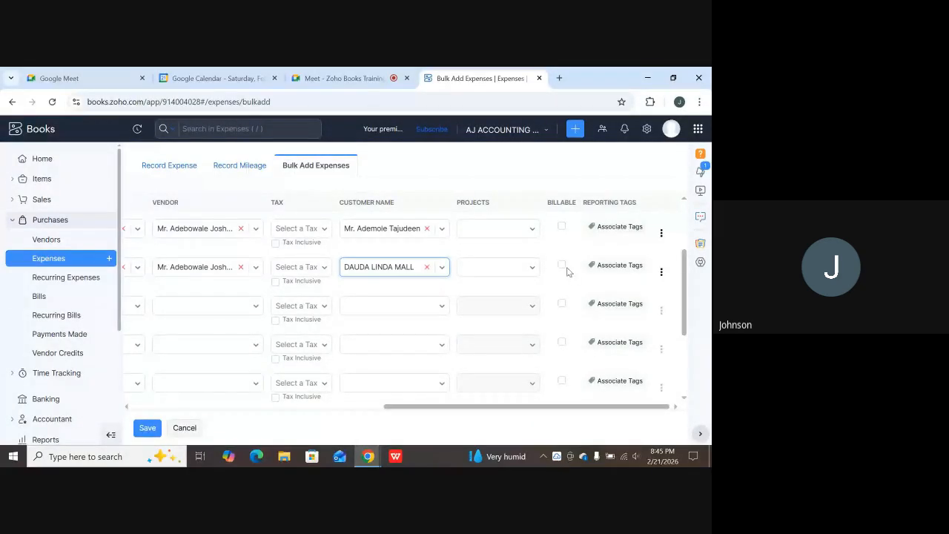
pyautogui.scroll(3, 560, 285)
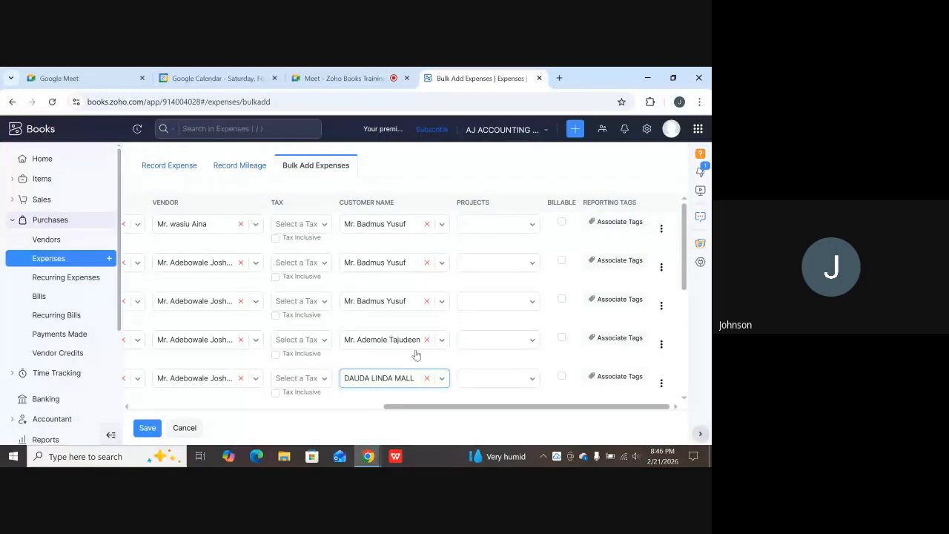
# Save the five bulk expenses and review them, dated 21 Feb 2026, in All Expenses.
pyautogui.click(147, 430)
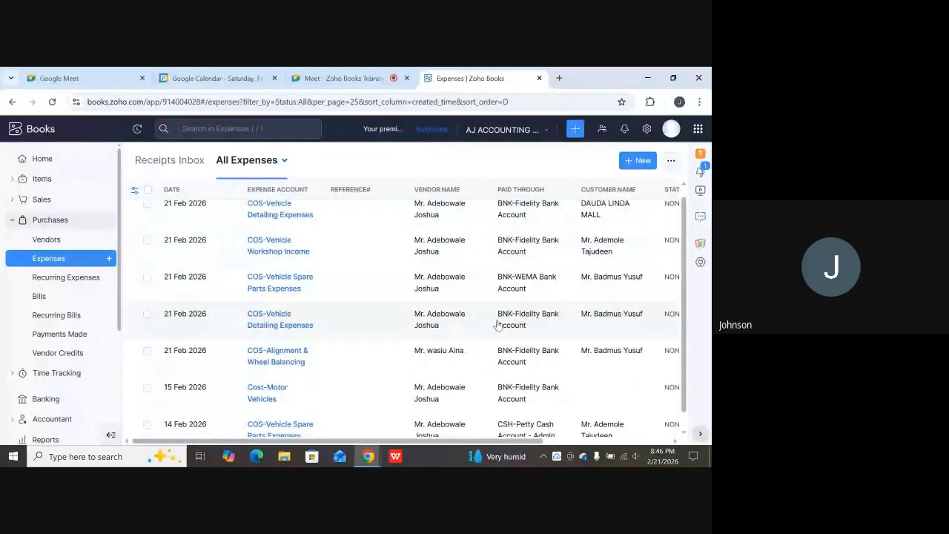
pyautogui.scroll(-1, 445, 326)
pyautogui.scroll(1, 334, 282)
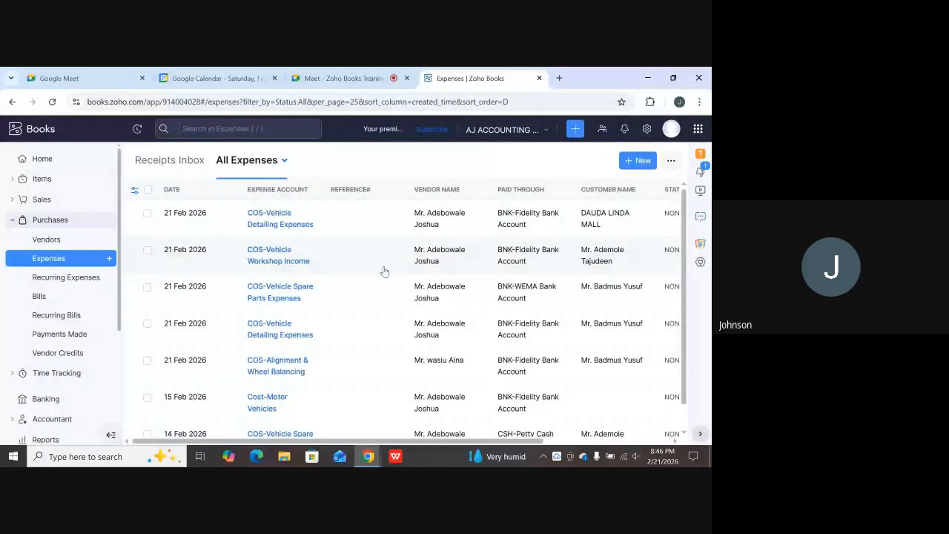
pyautogui.scroll(-1, 384, 271)
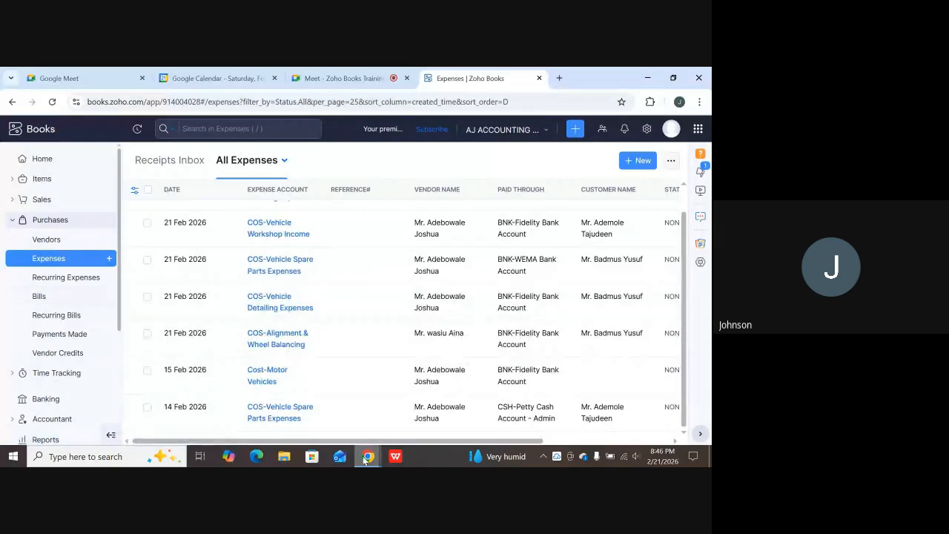
pyautogui.moveTo(366, 459)
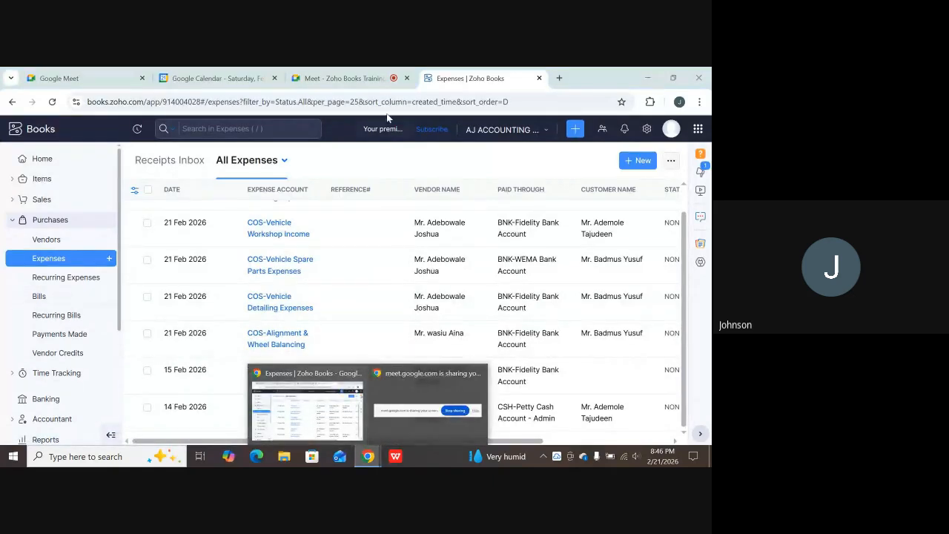
# Bring the Google Meet call back to the front with its chat panel showing.
pyautogui.click(349, 78)
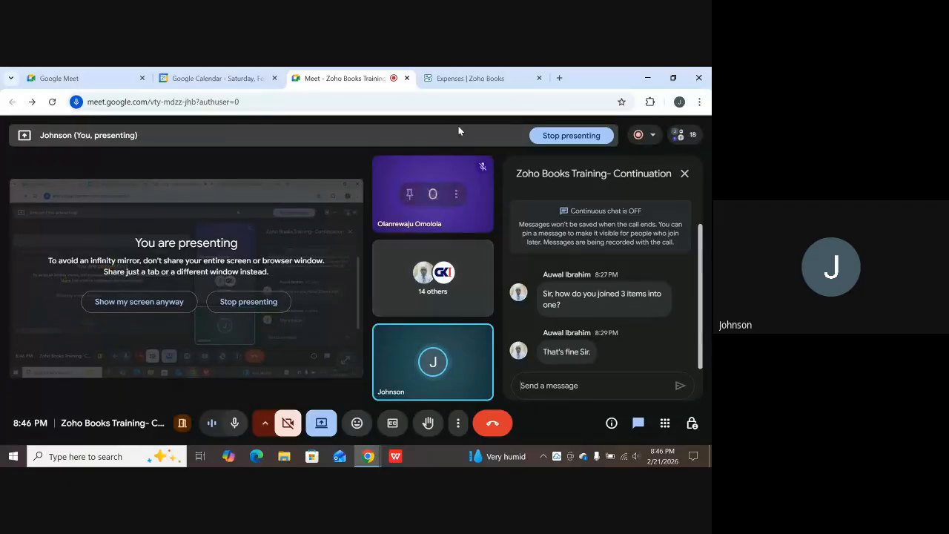
# Return to the Zoho Books expenses list and expand the Accountant sidebar section.
pyautogui.click(481, 78)
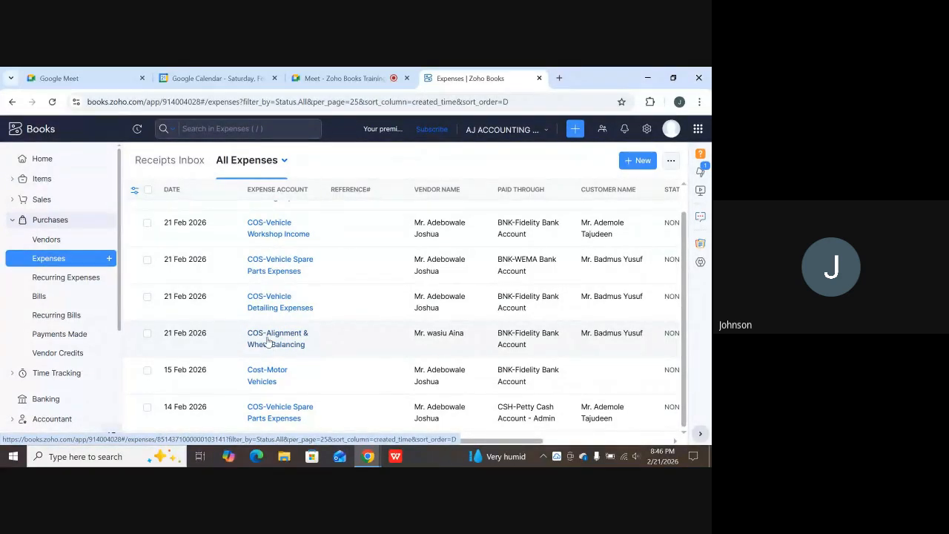
pyautogui.scroll(-3, 81, 345)
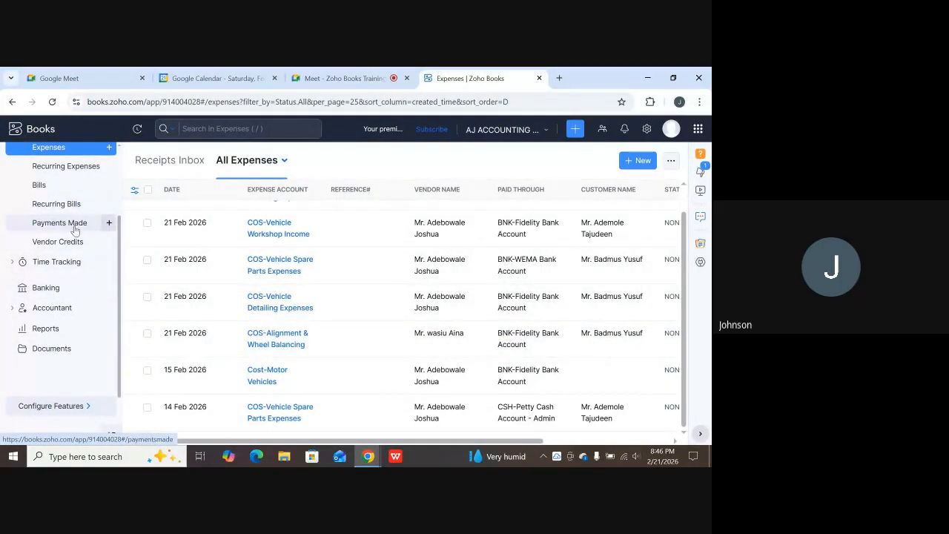
pyautogui.click(45, 308)
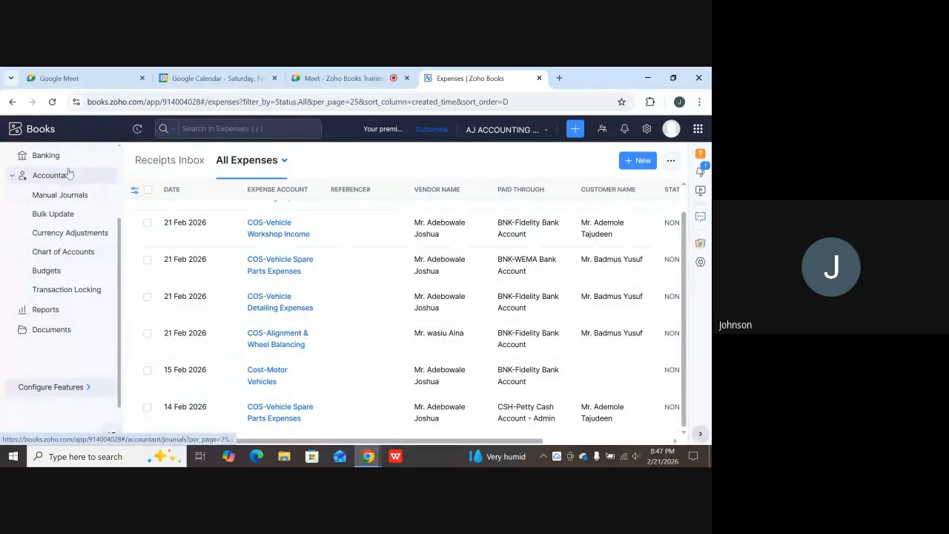
# Start a new manual journal with the note 'Salary control Acc' and view its line-item table.
pyautogui.click(62, 197)
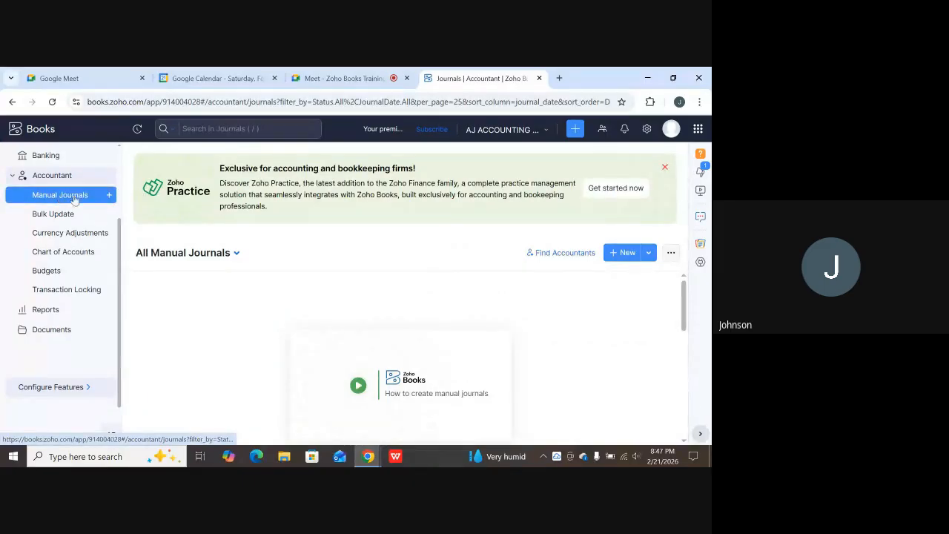
pyautogui.click(623, 252)
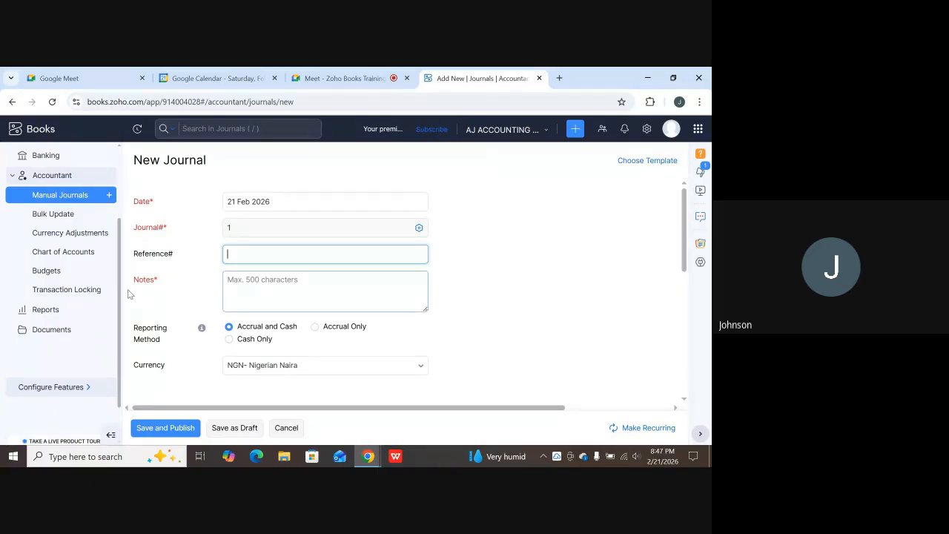
pyautogui.click(265, 288)
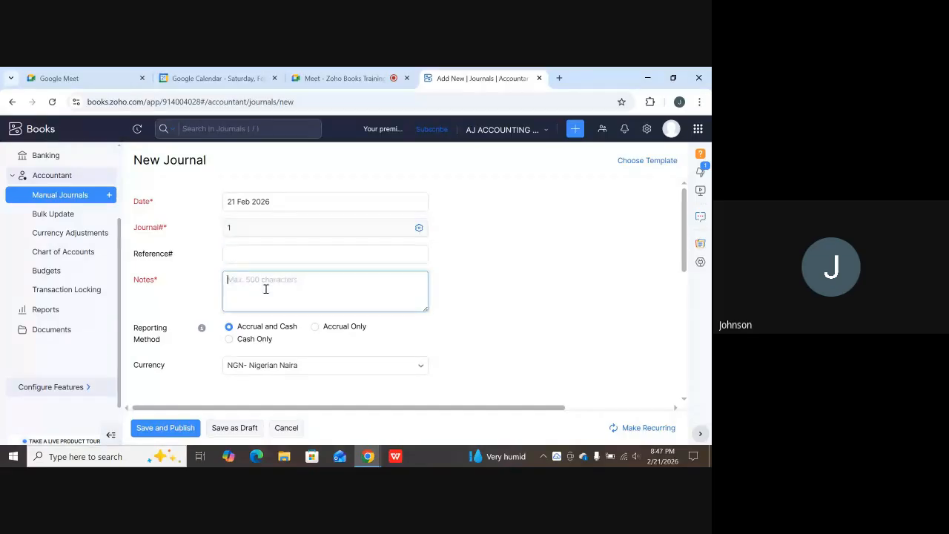
pyautogui.write('S')
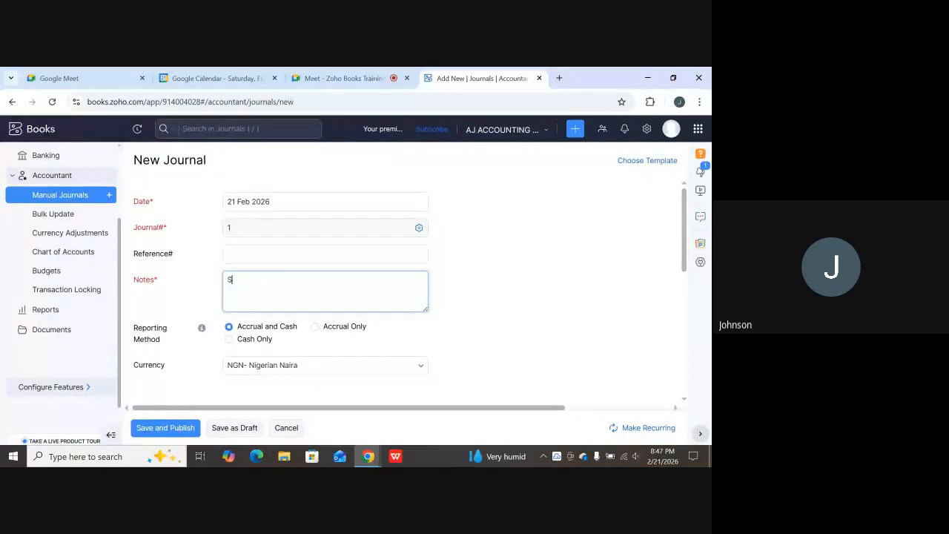
pyautogui.write('lary')
pyautogui.press('BackSpace')
pyautogui.press('BackSpace')
pyautogui.press('BackSpace')
pyautogui.press('BackSpace')
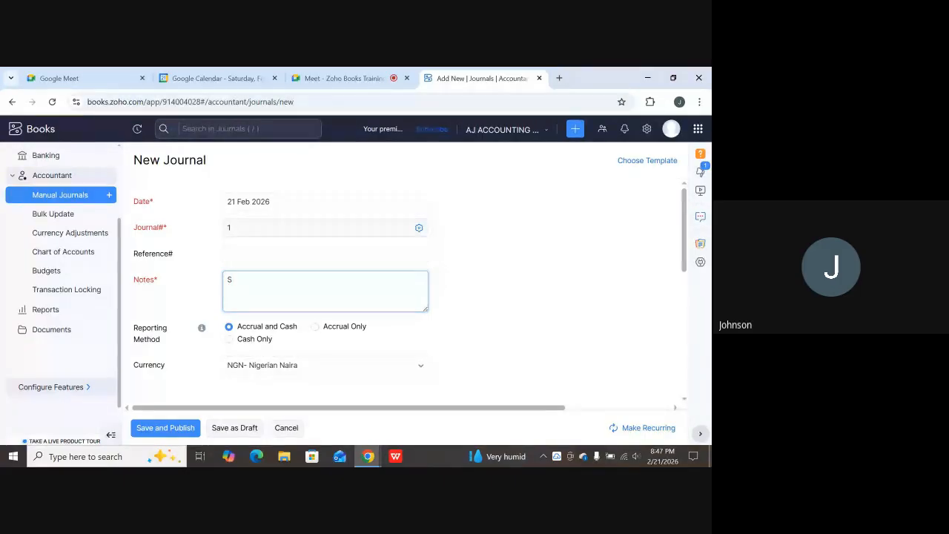
pyautogui.write('alary')
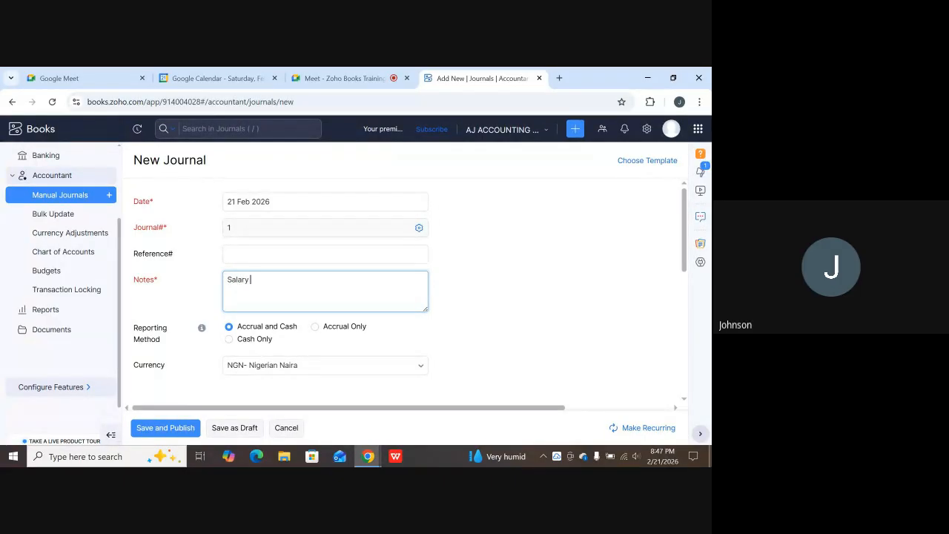
pyautogui.write(' contro')
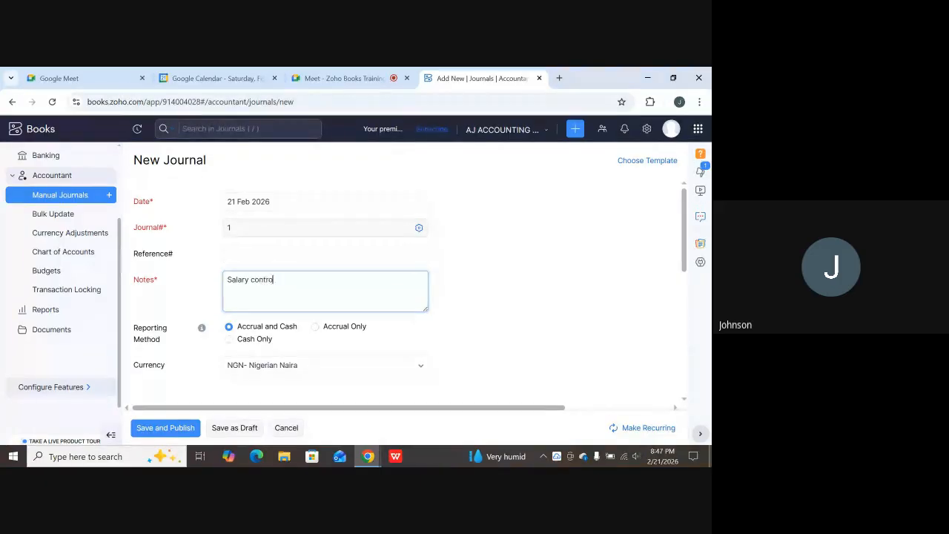
pyautogui.write('l Account for February')
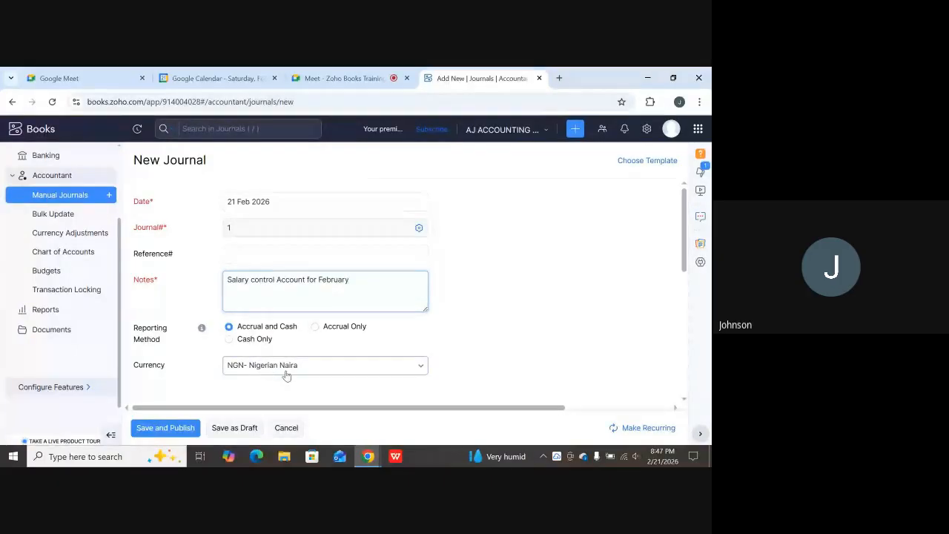
pyautogui.scroll(-3, 576, 333)
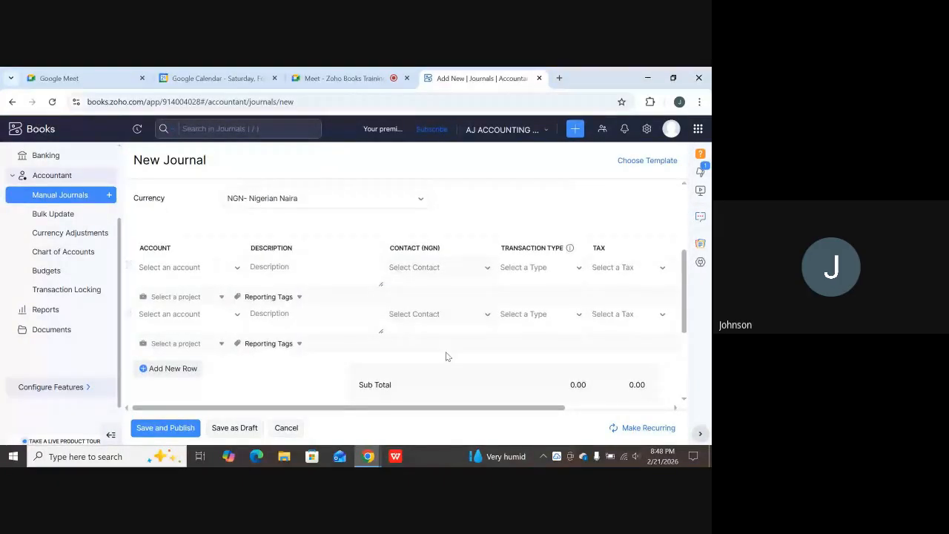
pyautogui.scroll(1, 415, 357)
pyautogui.scroll(-1, 289, 361)
# Minimize the browser, then browse and close the EL-JOHNSON ACADEMY folder.
pyautogui.click(645, 77)
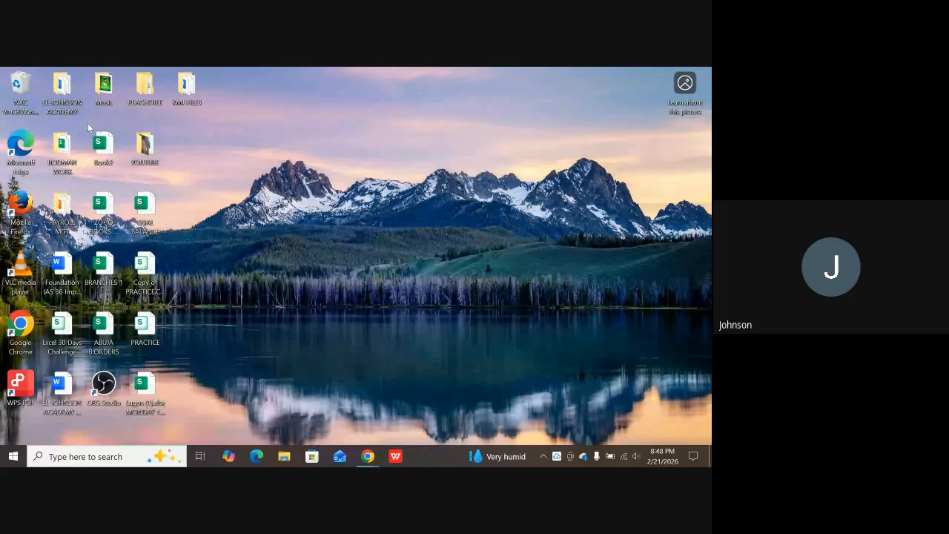
pyautogui.doubleClick(63, 94)
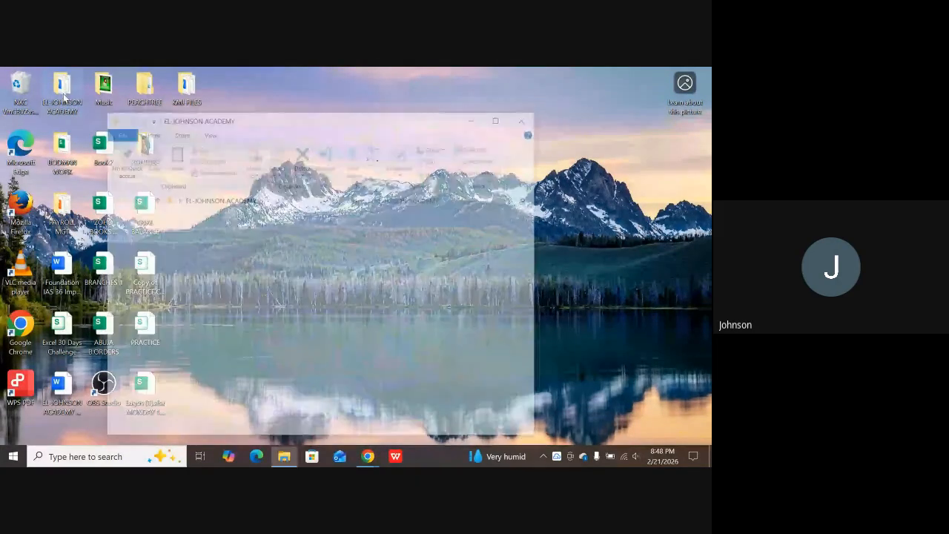
pyautogui.scroll(-3, 292, 335)
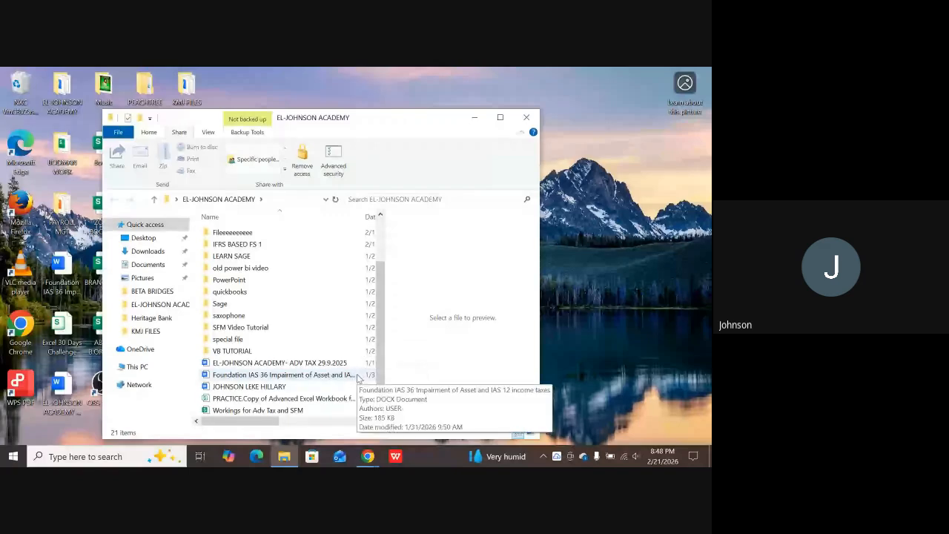
pyautogui.click(525, 117)
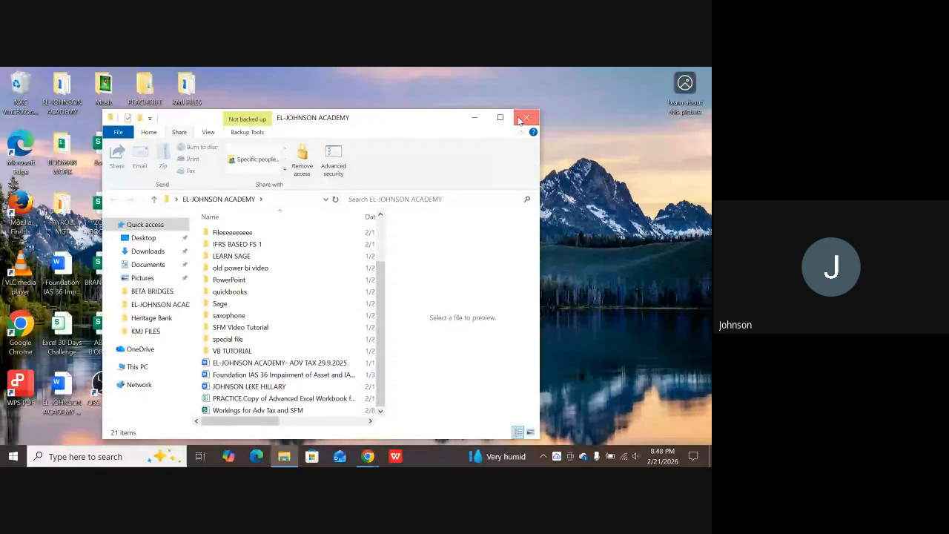
# Search 'chart' and show the ZOHO BOOKS CHART OF ACCT workbook's options in its Desktop folder.
pyautogui.click(93, 452)
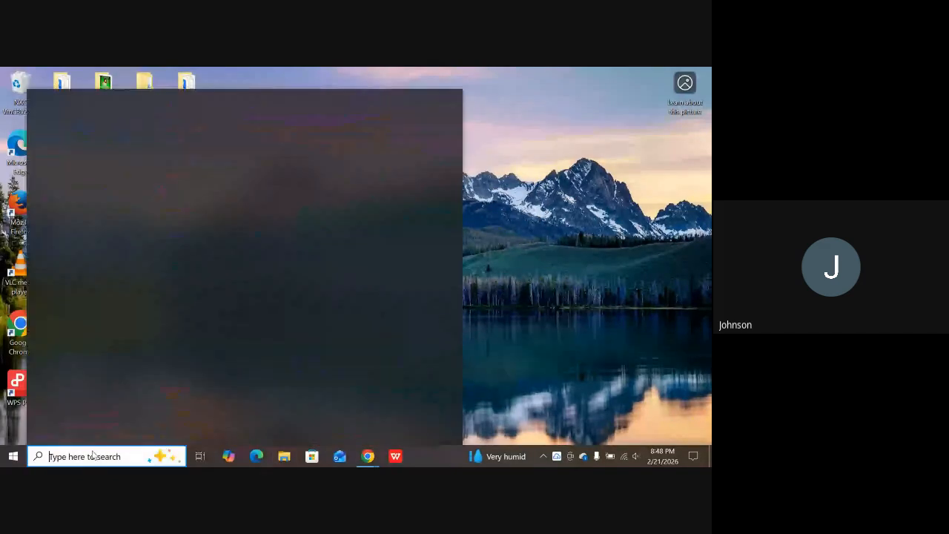
pyautogui.write('char')
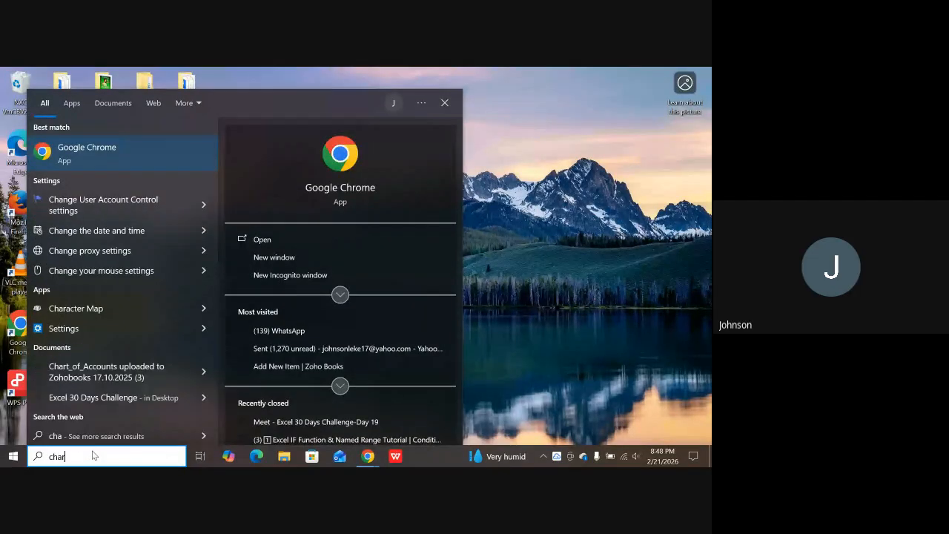
pyautogui.write('t')
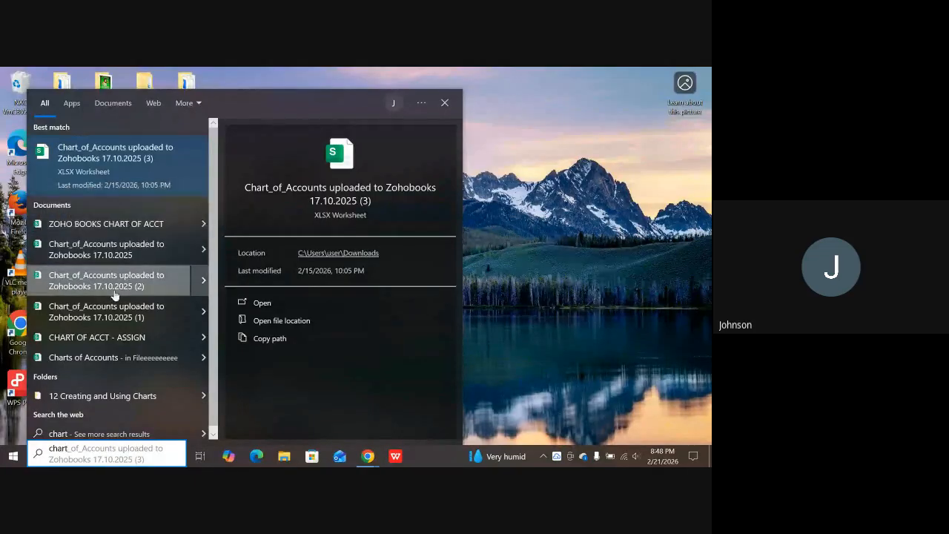
pyautogui.rightClick(137, 227)
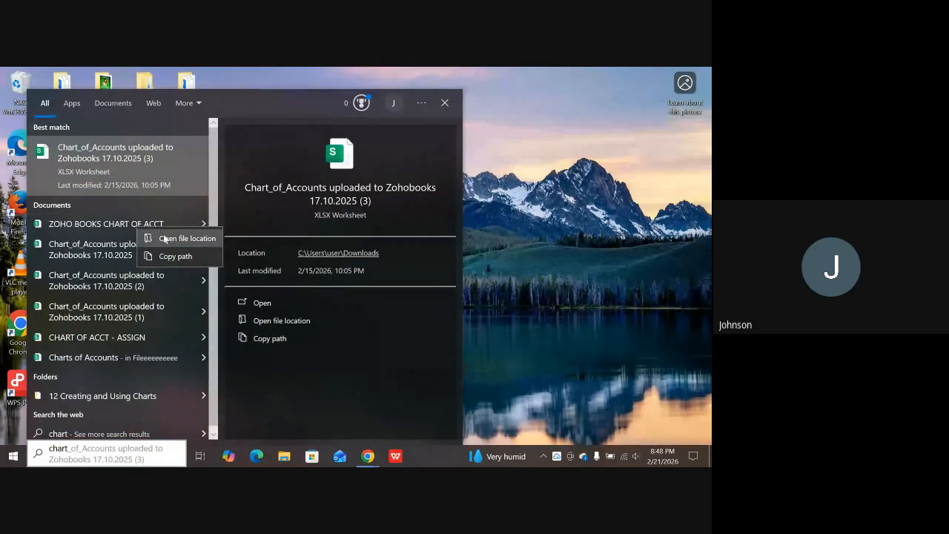
pyautogui.click(165, 238)
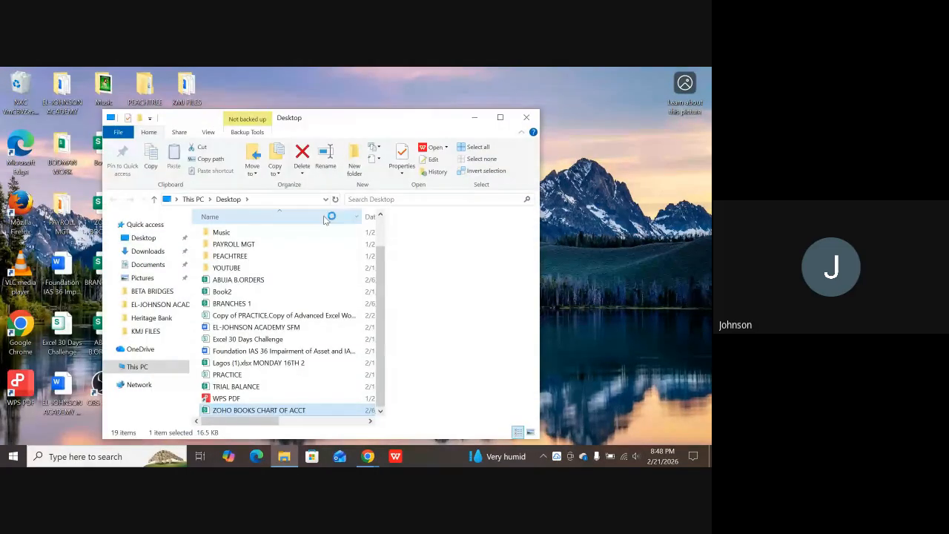
pyautogui.rightClick(274, 412)
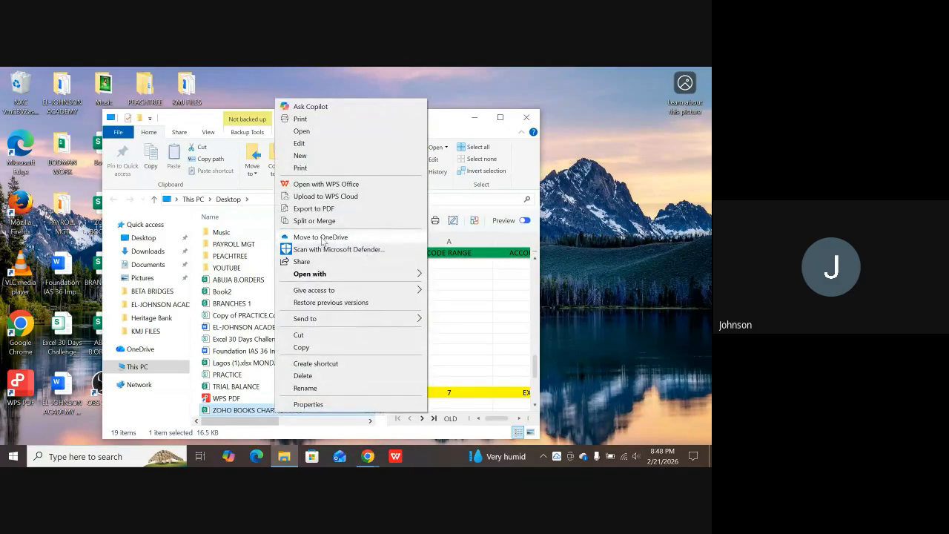
# Open the ZOHO BOOKS CHART OF ACCT workbook in Excel and dismiss Document Recovery.
pyautogui.moveTo(345, 274)
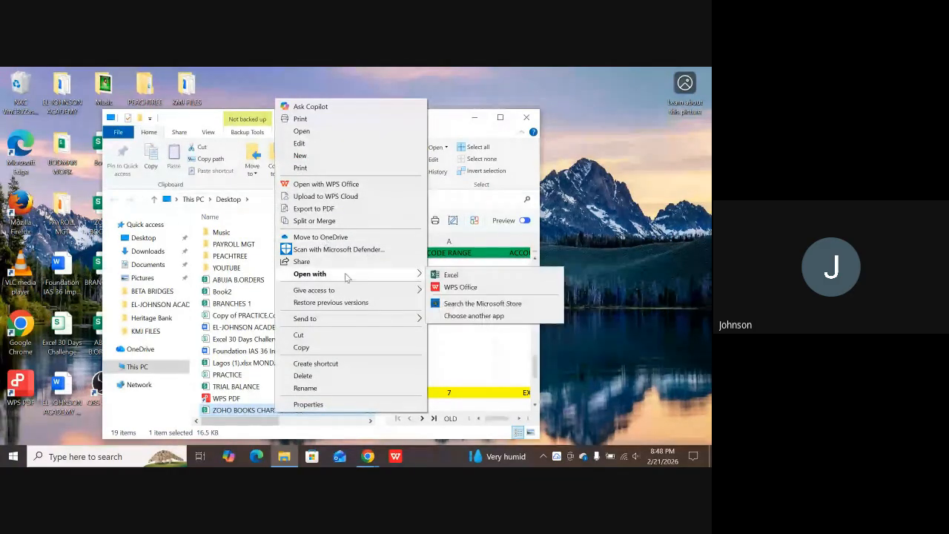
pyautogui.click(442, 274)
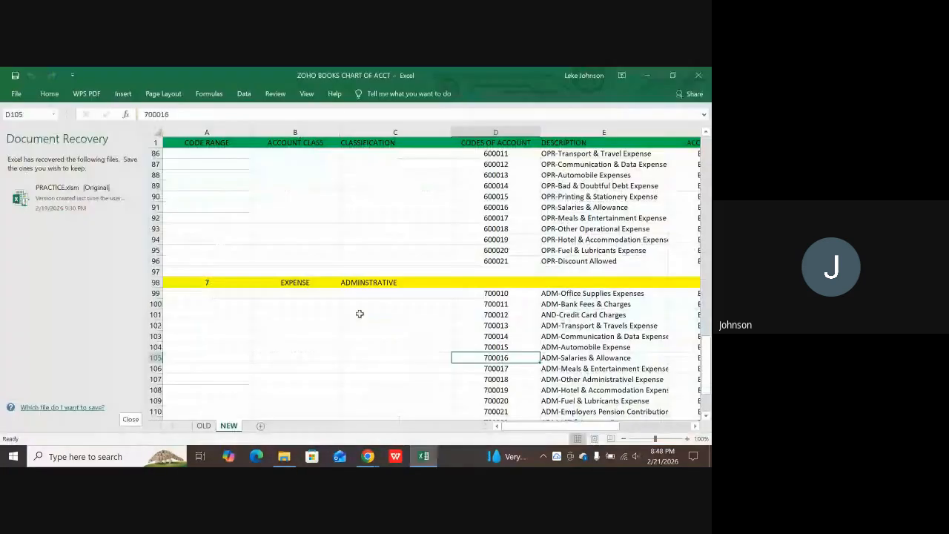
pyautogui.click(135, 418)
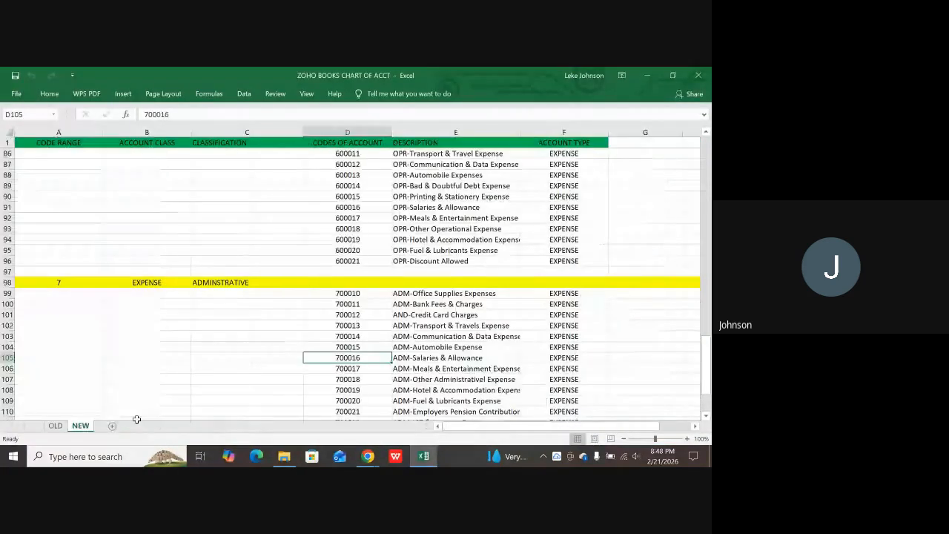
pyautogui.scroll(-14, 288, 328)
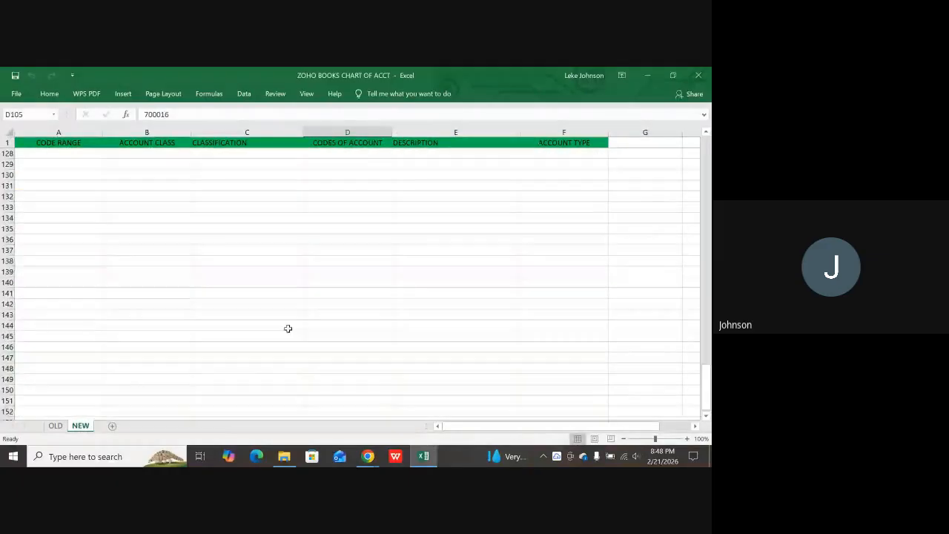
pyautogui.scroll(-20, 287, 329)
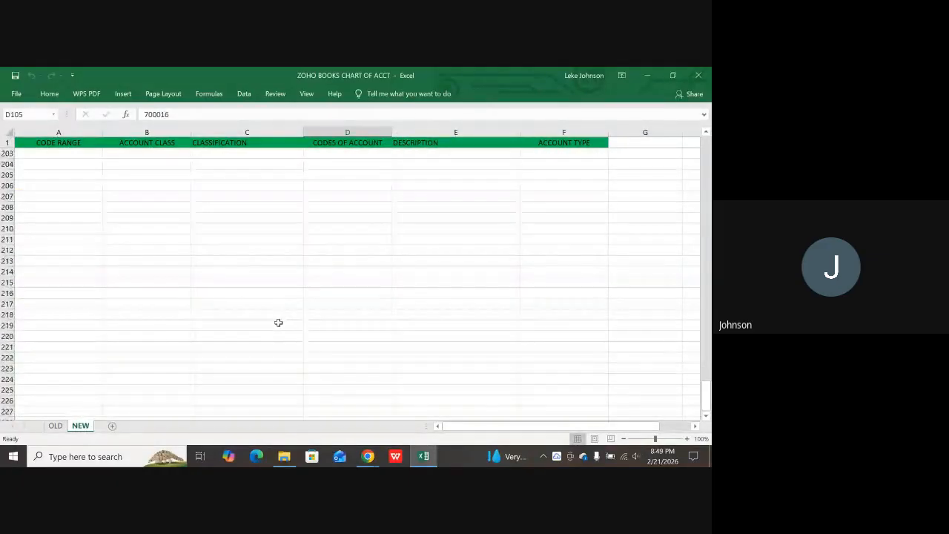
# Show the OLD sheet's liability accounts and select the CLASSIFICATION heading in C1.
pyautogui.click(55, 425)
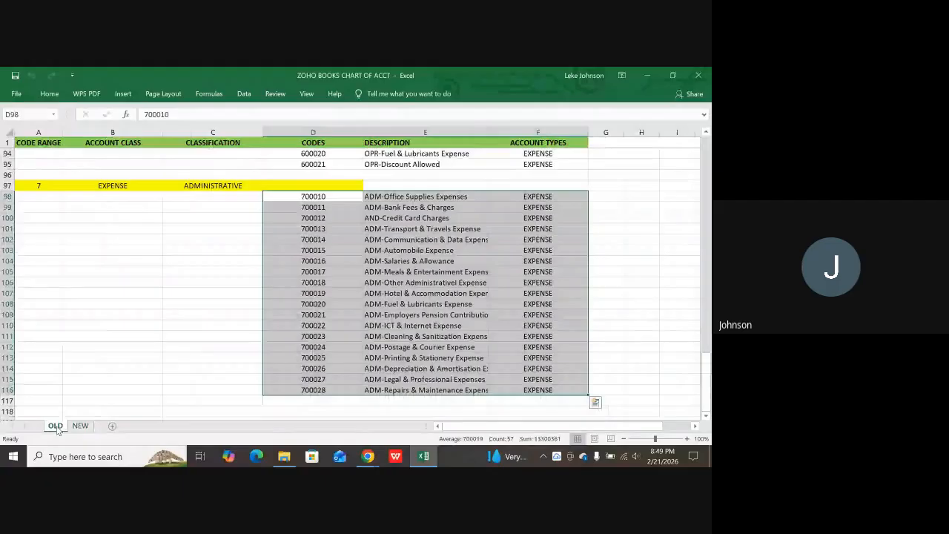
pyautogui.scroll(16, 189, 332)
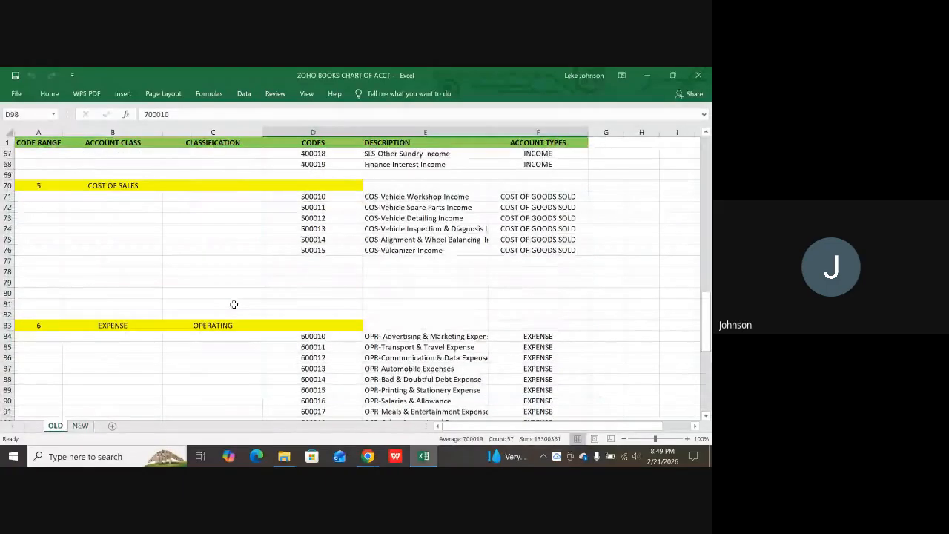
pyautogui.click(214, 142)
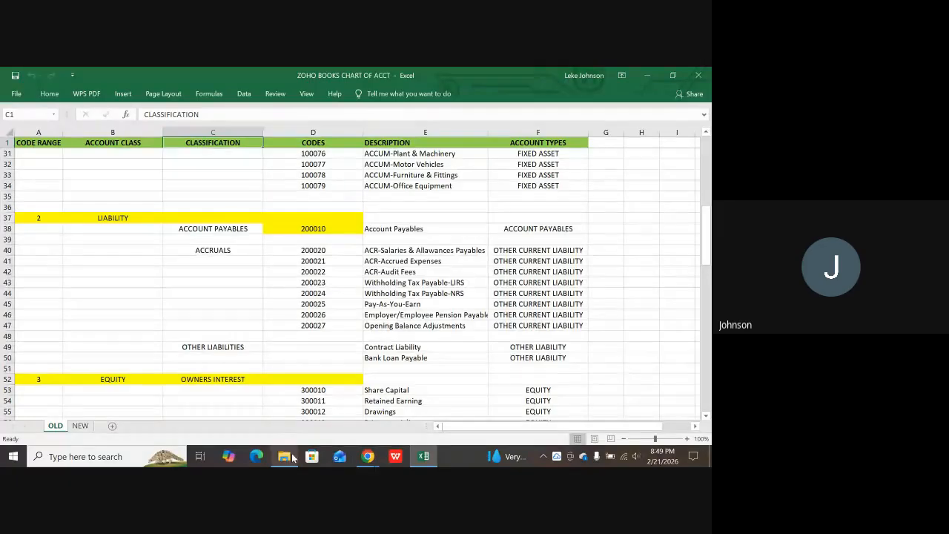
# Search Windows for 'chart' and go to the Chart_of_Accounts (2) file's folder.
pyautogui.click(86, 457)
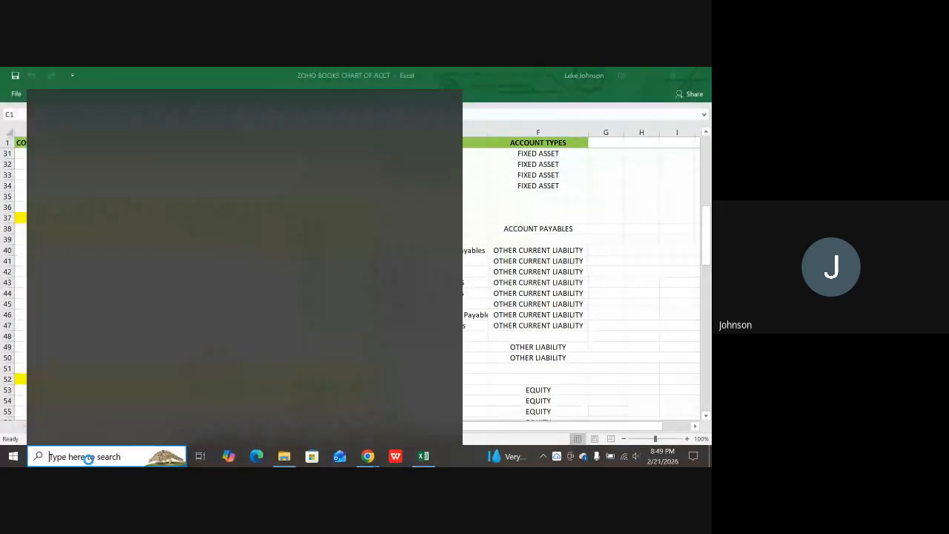
pyautogui.write('cg')
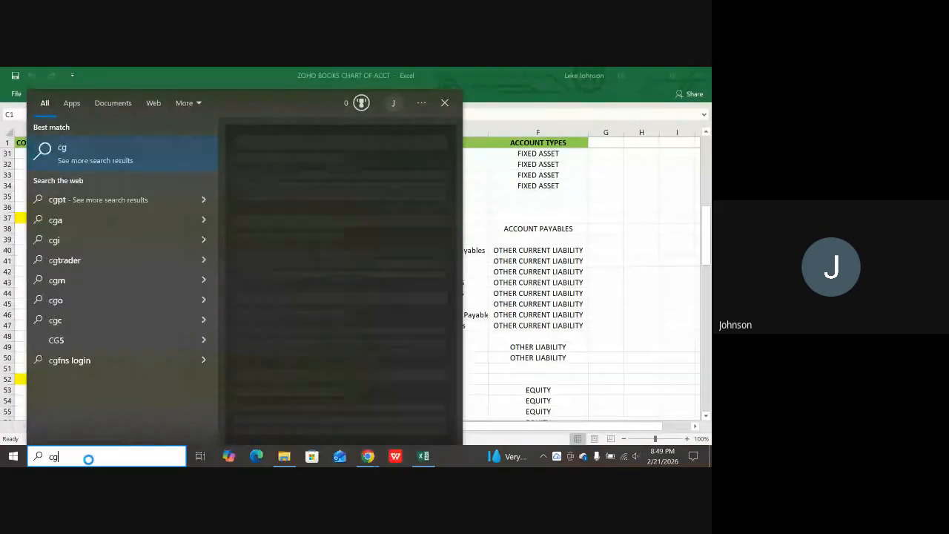
pyautogui.press('BackSpace')
pyautogui.write('hart_of_Accounts uploaded to Zohobooks 17.10.2025 (3')
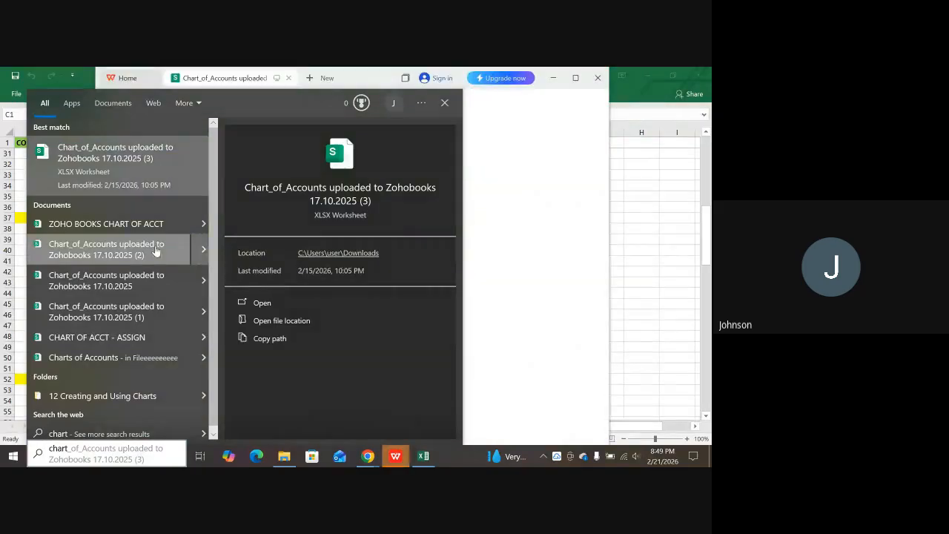
pyautogui.rightClick(155, 249)
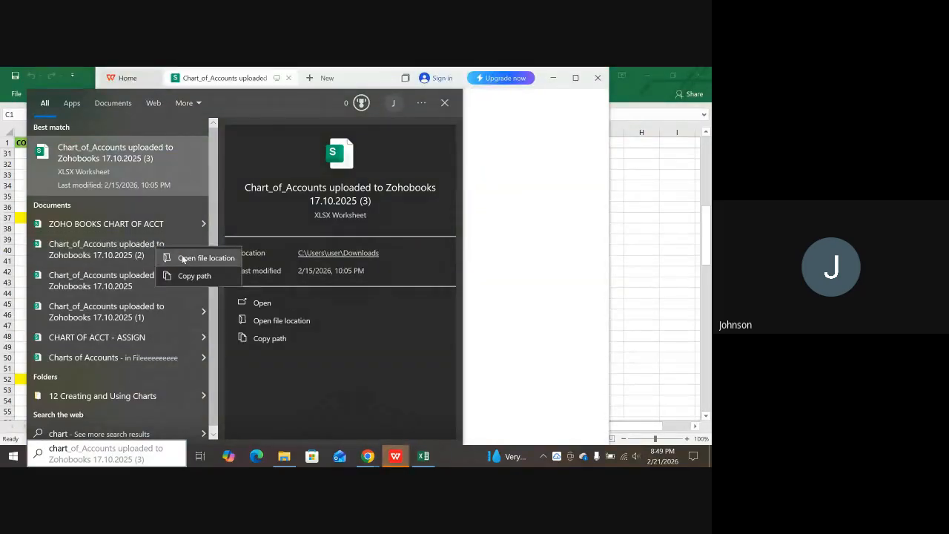
pyautogui.click(182, 258)
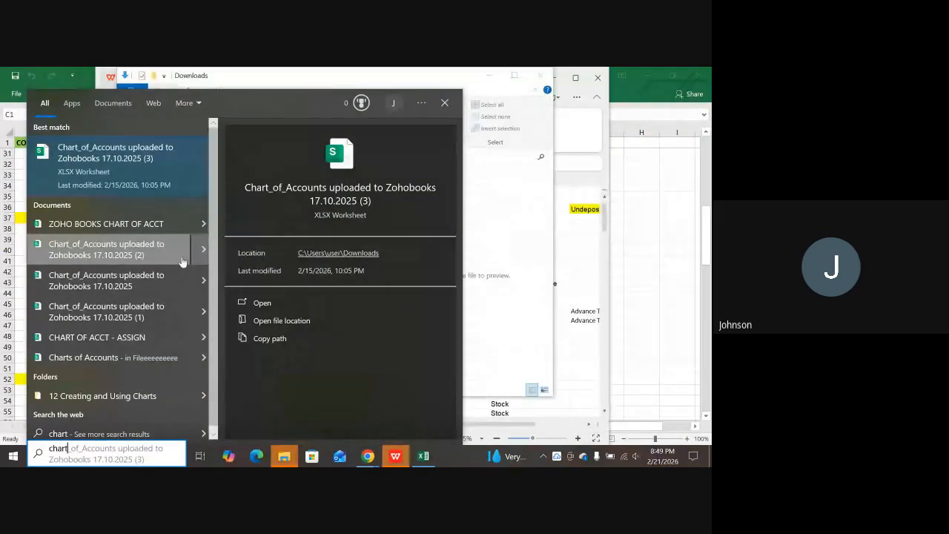
# Open Chart_of_Accounts uploaded to Zohobooks 17.10.2025 (2).xlsx from Downloads with Excel.
pyautogui.click(445, 102)
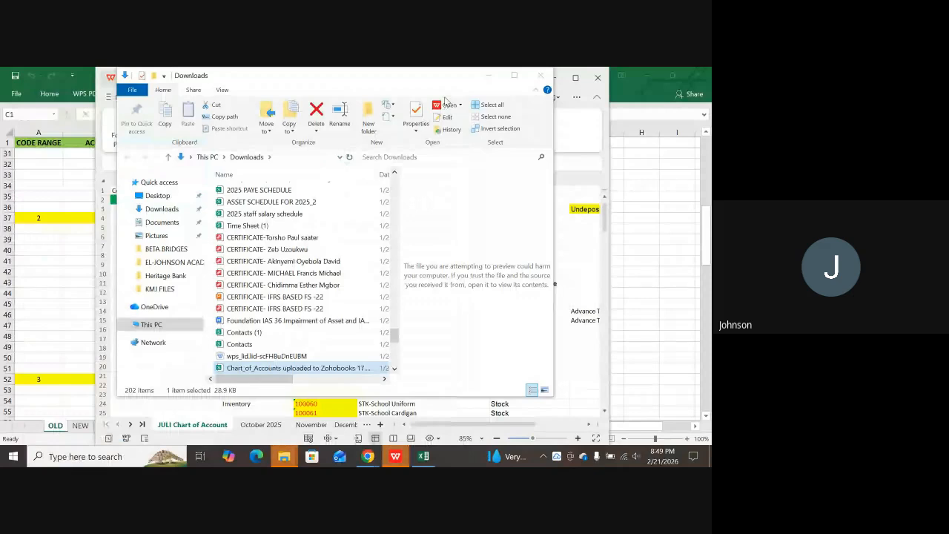
pyautogui.rightClick(295, 368)
pyautogui.moveTo(397, 303)
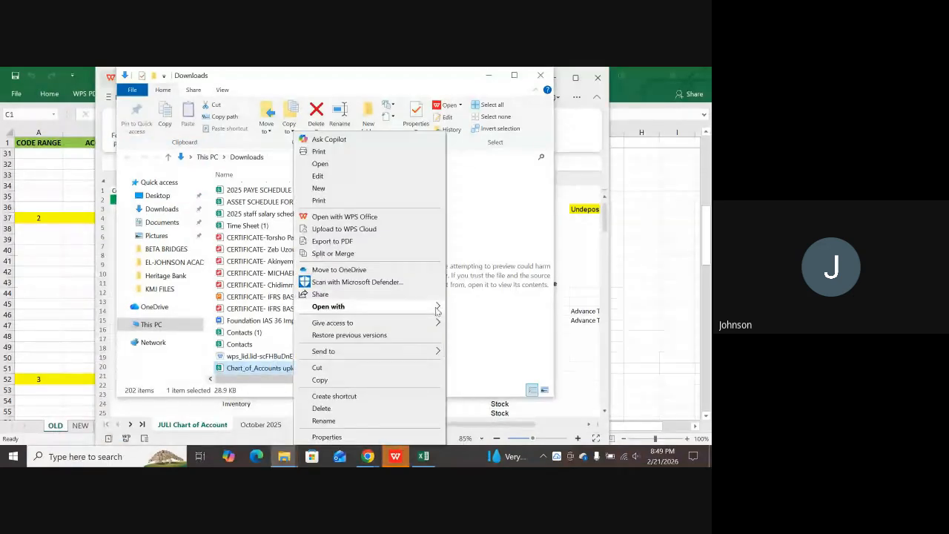
pyautogui.click(462, 305)
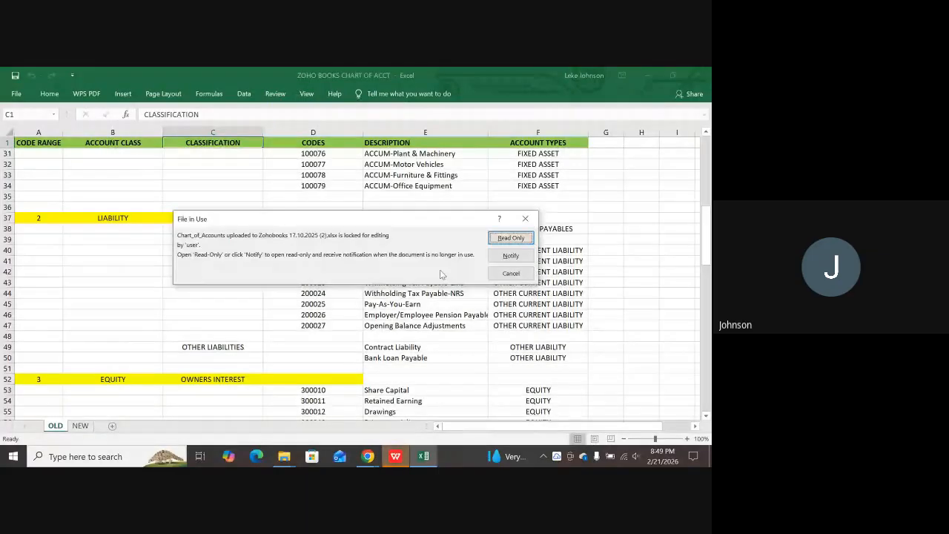
# Open the locked workbook read-only and go to its October 2025 sheet.
pyautogui.click(510, 237)
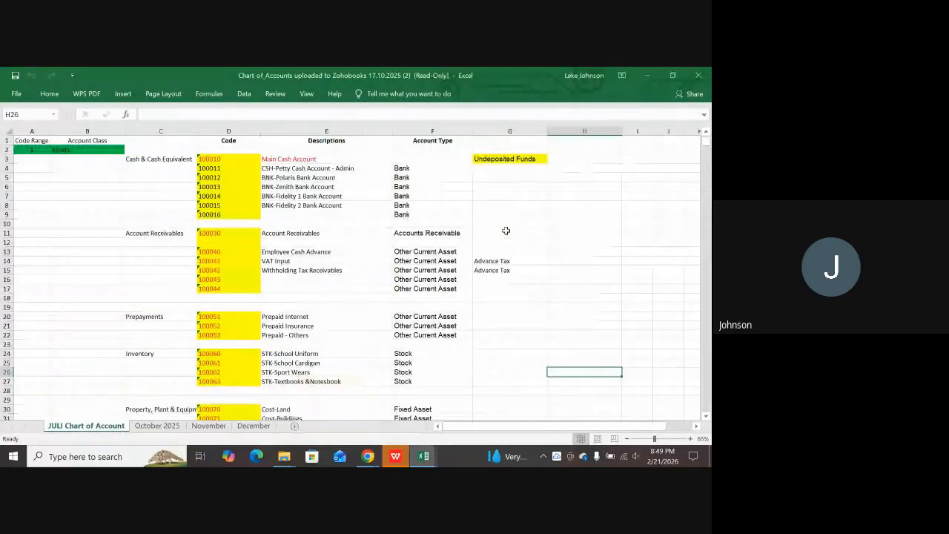
pyautogui.scroll(-3, 341, 271)
pyautogui.scroll(1, 297, 311)
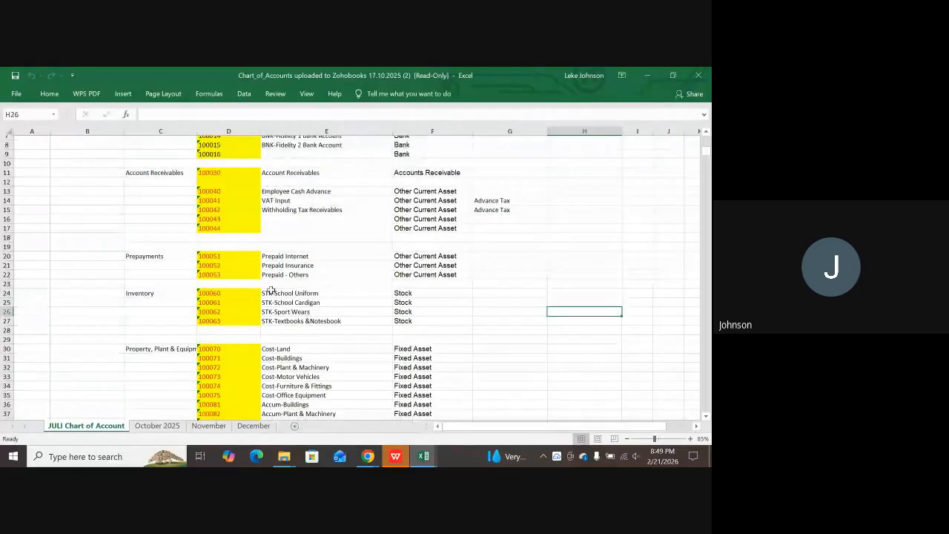
pyautogui.click(157, 425)
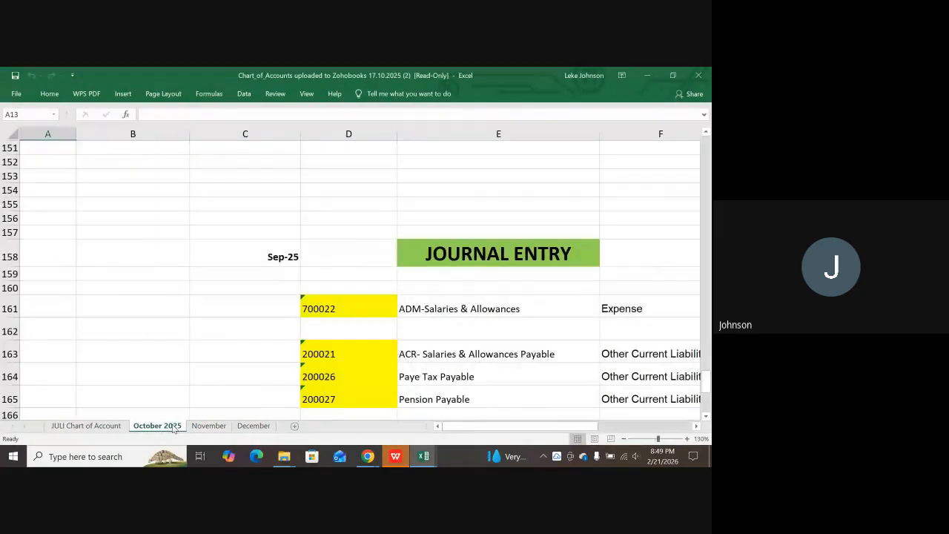
pyautogui.scroll(-2, 538, 259)
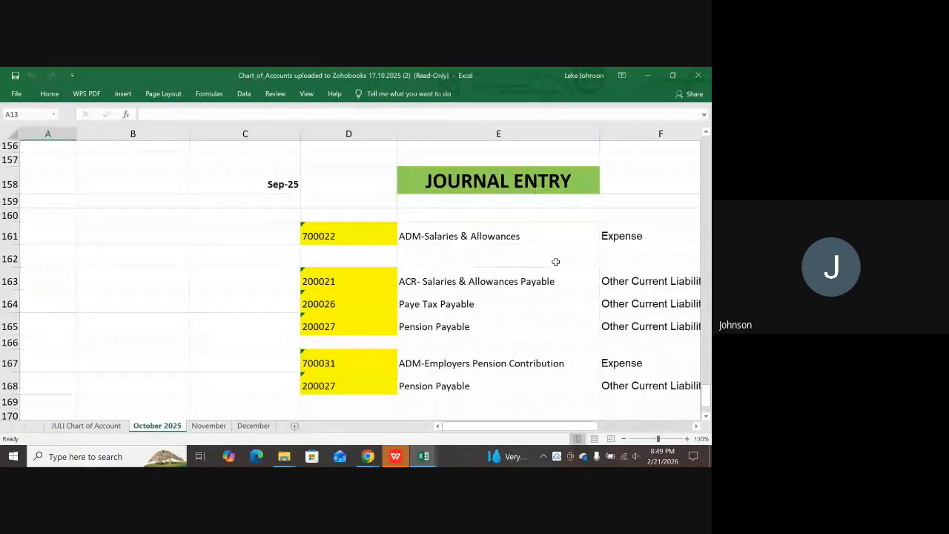
pyautogui.moveTo(512, 426); pyautogui.dragTo(592, 412)
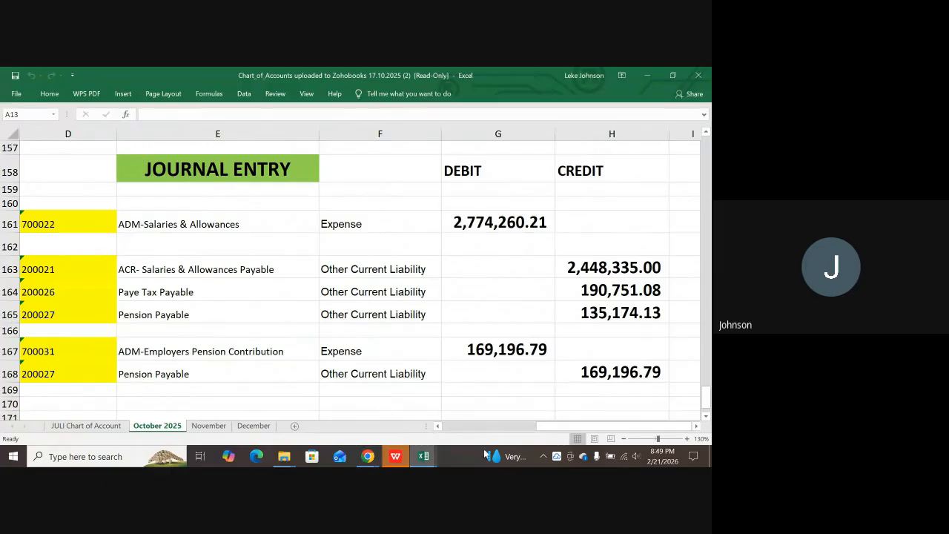
pyautogui.moveTo(544, 428); pyautogui.dragTo(528, 428)
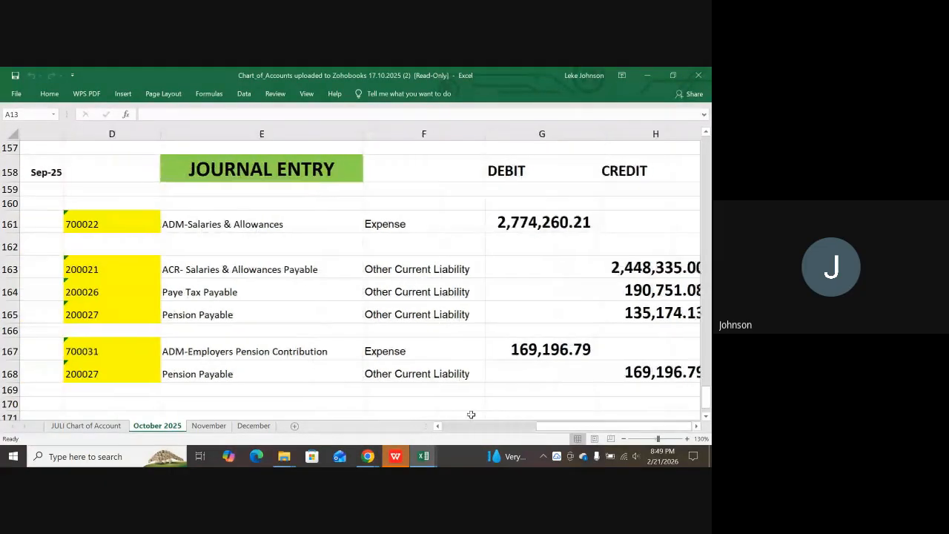
# Review the 2,774,260.21 salaries debit and the net salary, PAYE and pension payable lines.
pyautogui.click(454, 223)
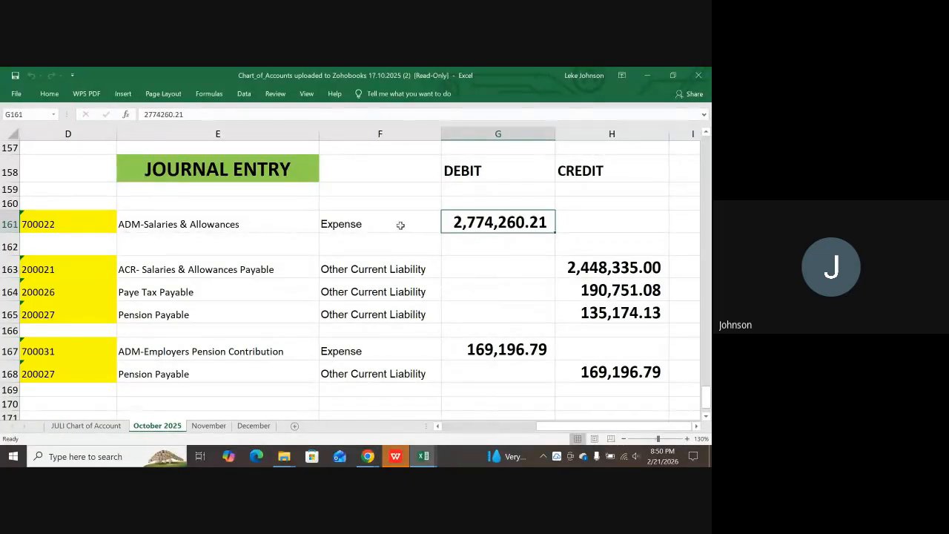
pyautogui.click(462, 172)
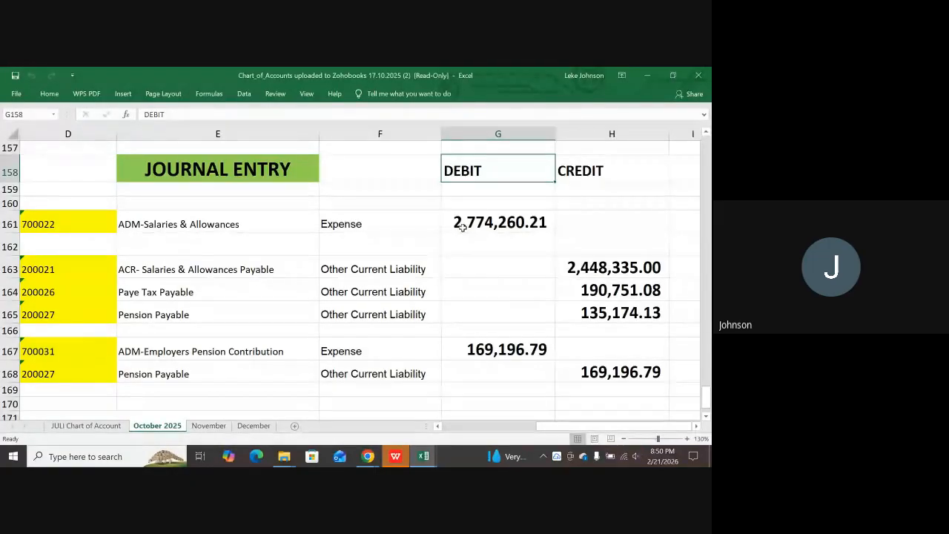
pyautogui.click(461, 227)
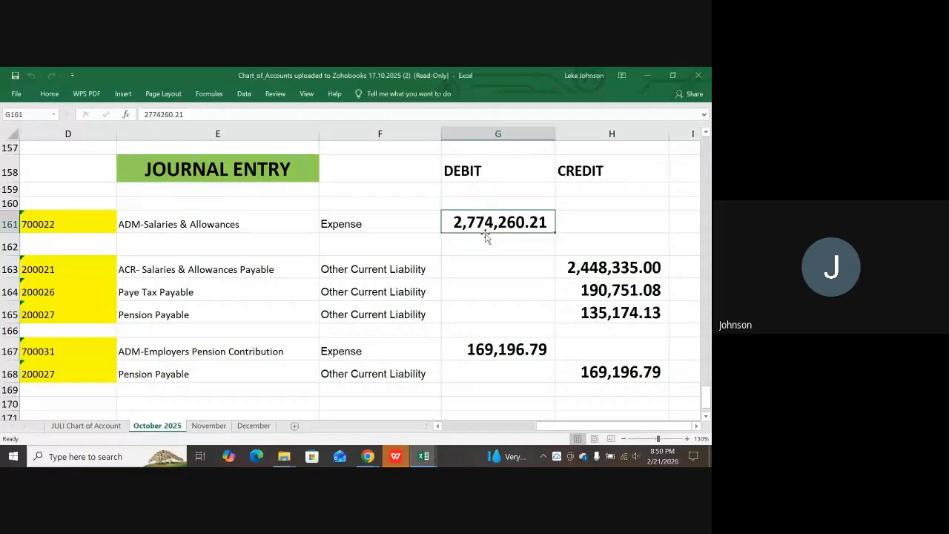
pyautogui.moveTo(222, 267); pyautogui.dragTo(564, 273)
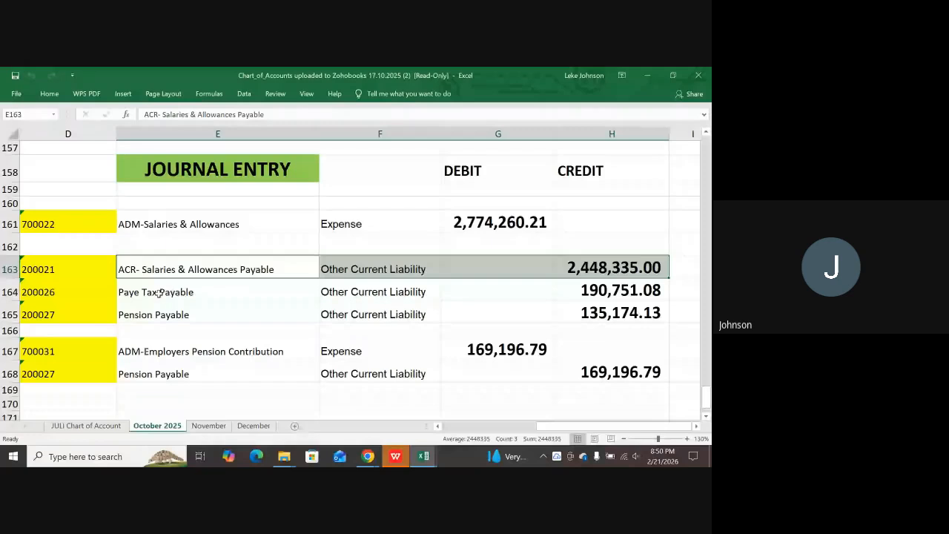
pyautogui.moveTo(160, 292); pyautogui.dragTo(586, 290)
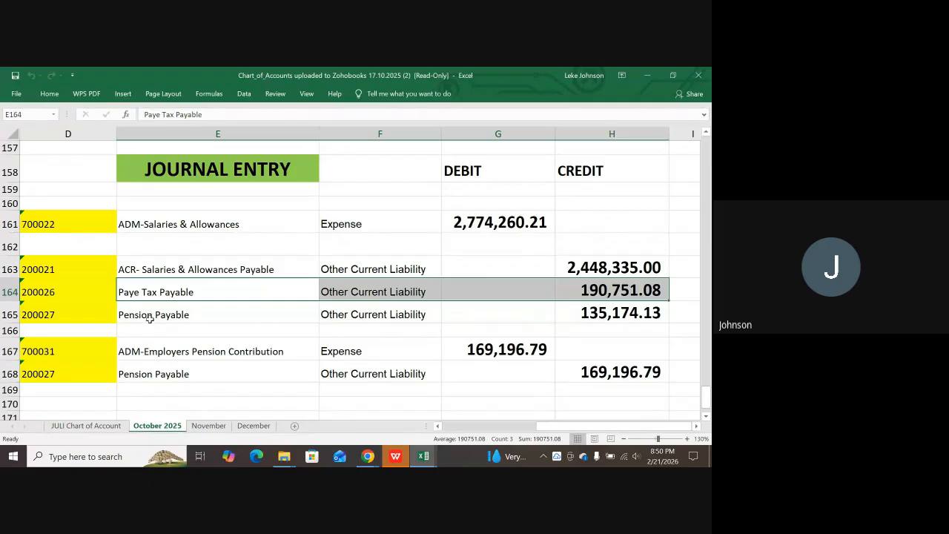
pyautogui.moveTo(149, 318); pyautogui.dragTo(593, 315)
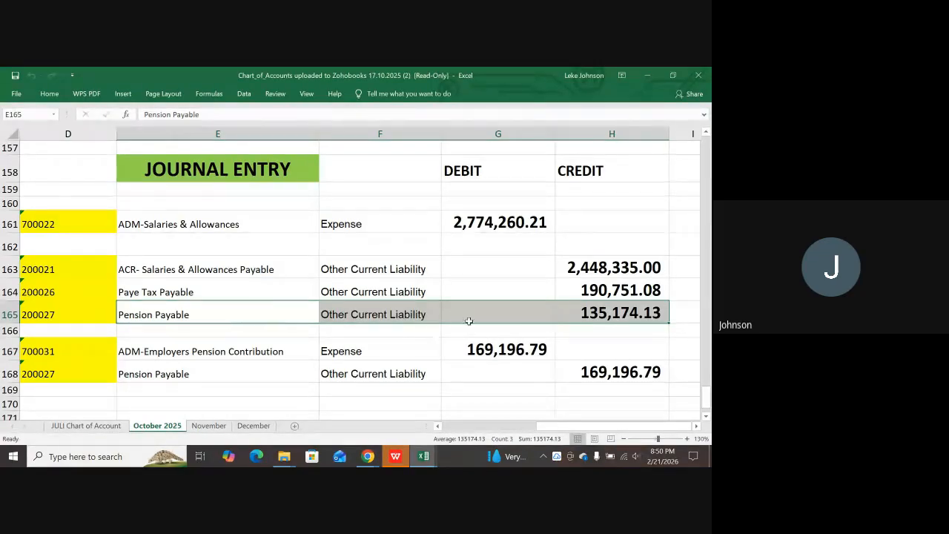
# Check pension payable credits 135,174.13 and 169,196.79 against the employer pension debit.
pyautogui.click(609, 319)
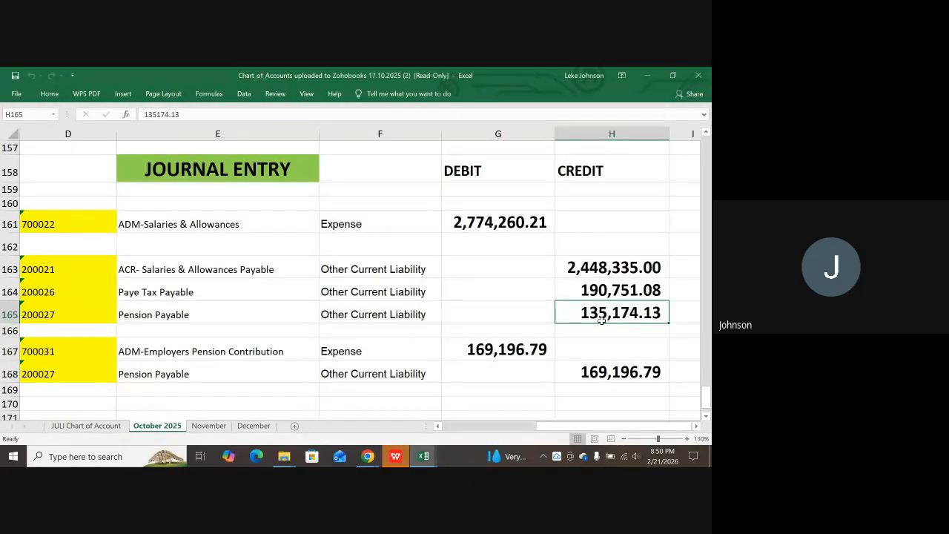
pyautogui.click(478, 351)
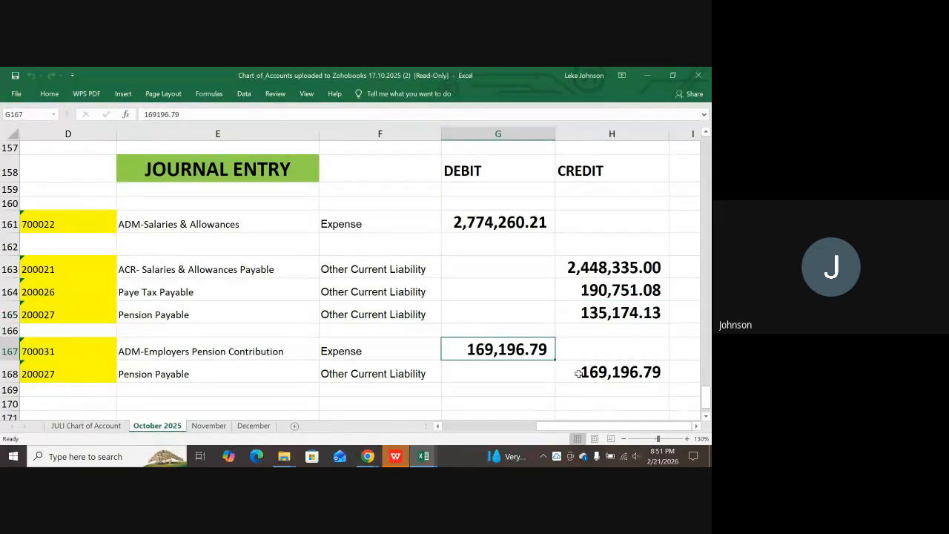
pyautogui.click(603, 373)
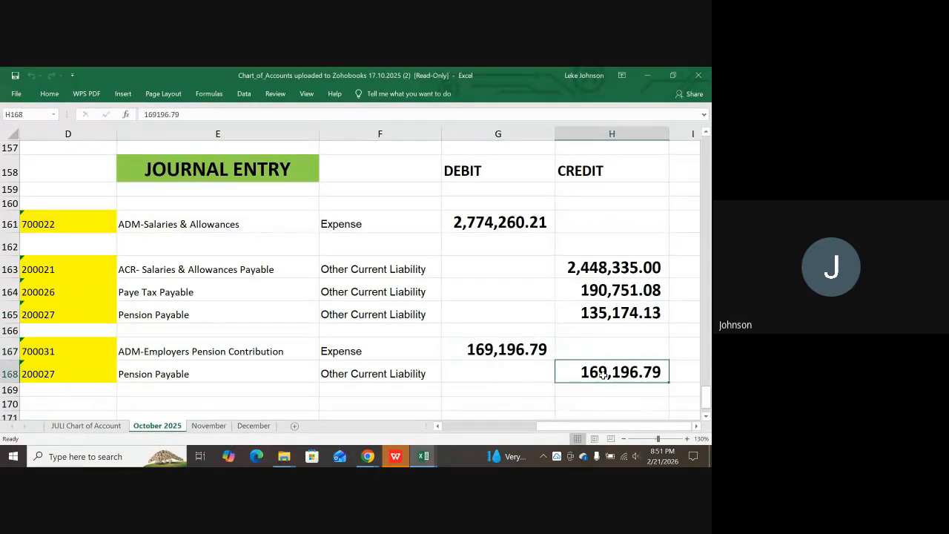
pyautogui.click(535, 358)
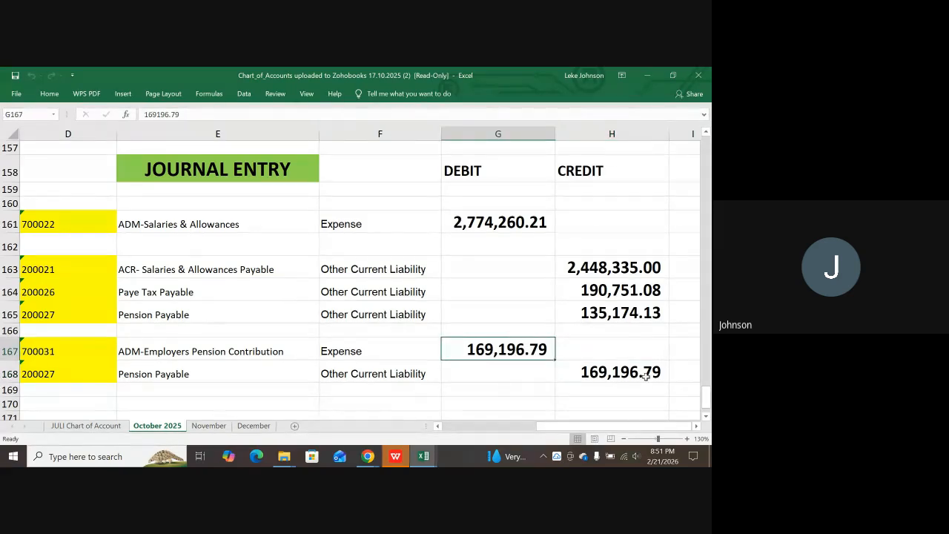
pyautogui.click(591, 368)
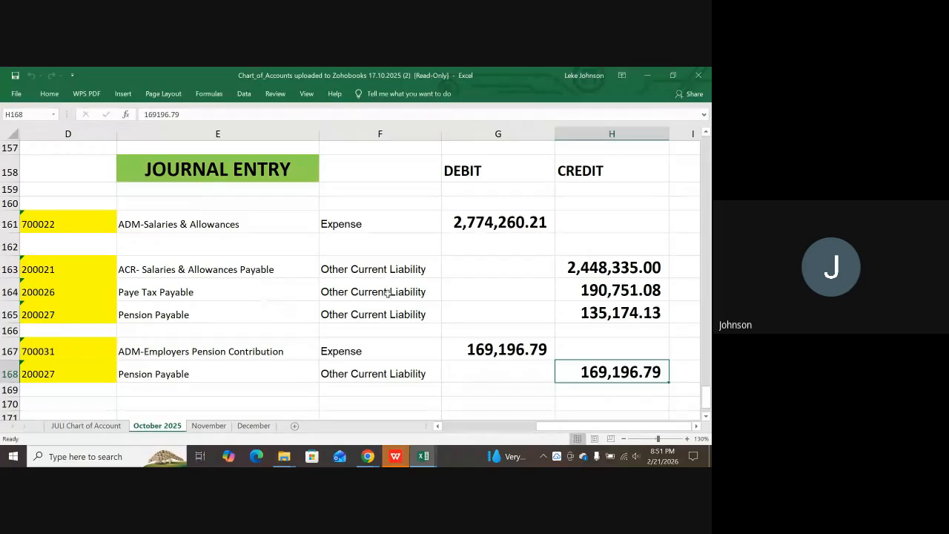
pyautogui.click(481, 216)
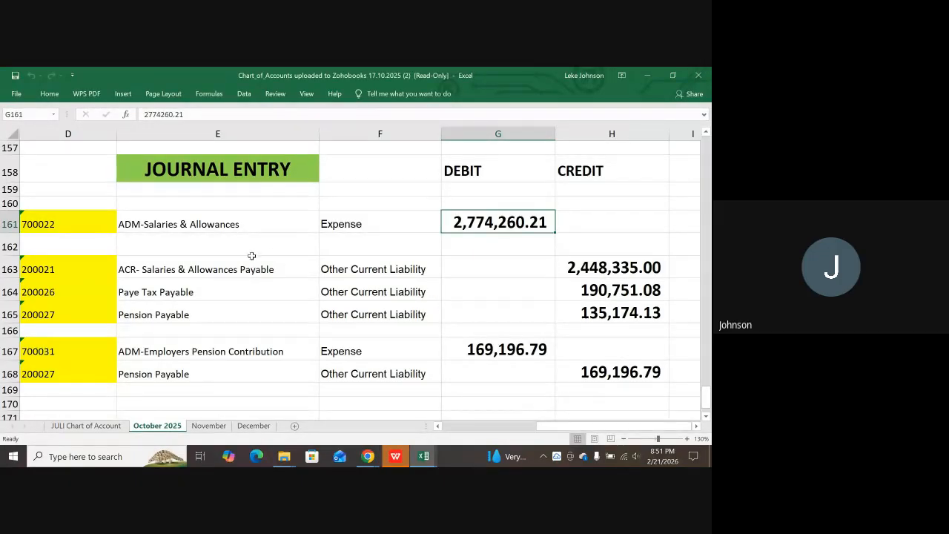
pyautogui.click(133, 228)
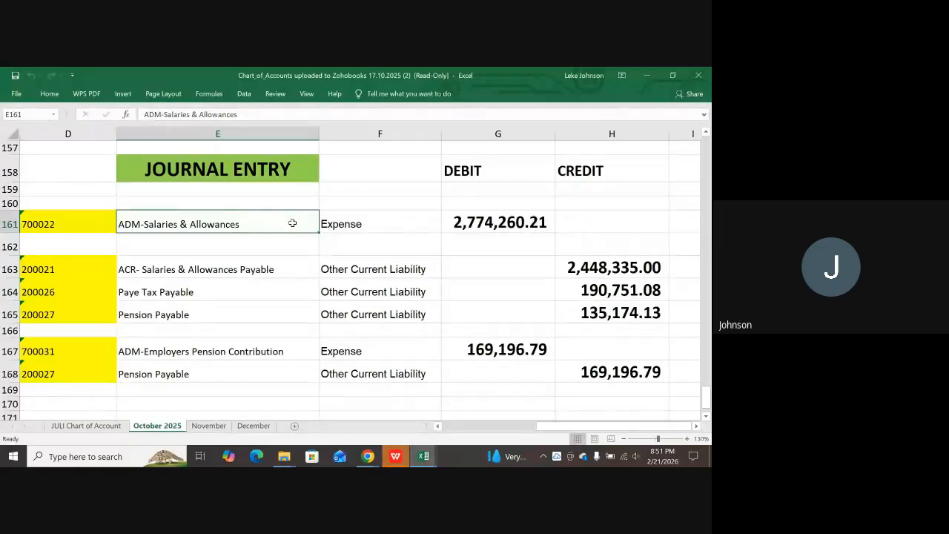
pyautogui.moveTo(292, 222); pyautogui.dragTo(489, 220)
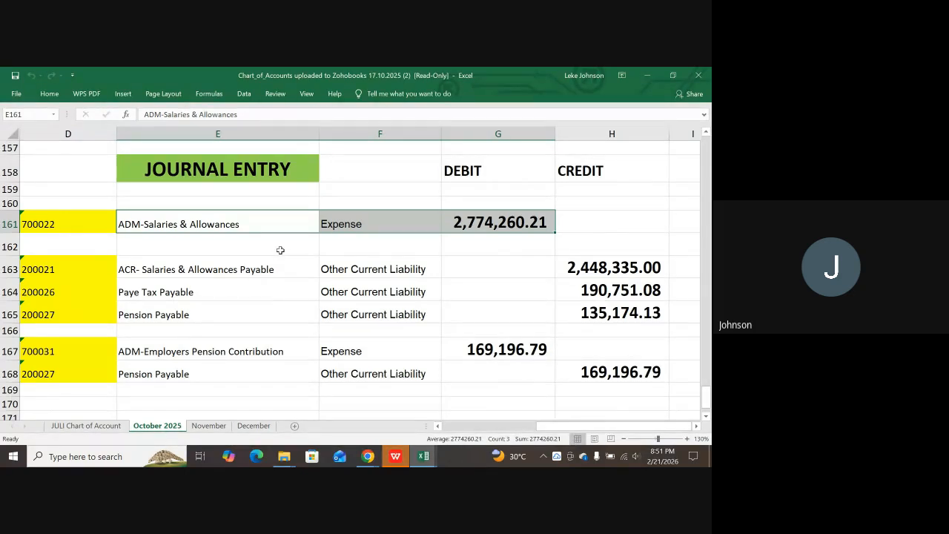
pyautogui.moveTo(172, 273); pyautogui.dragTo(620, 320)
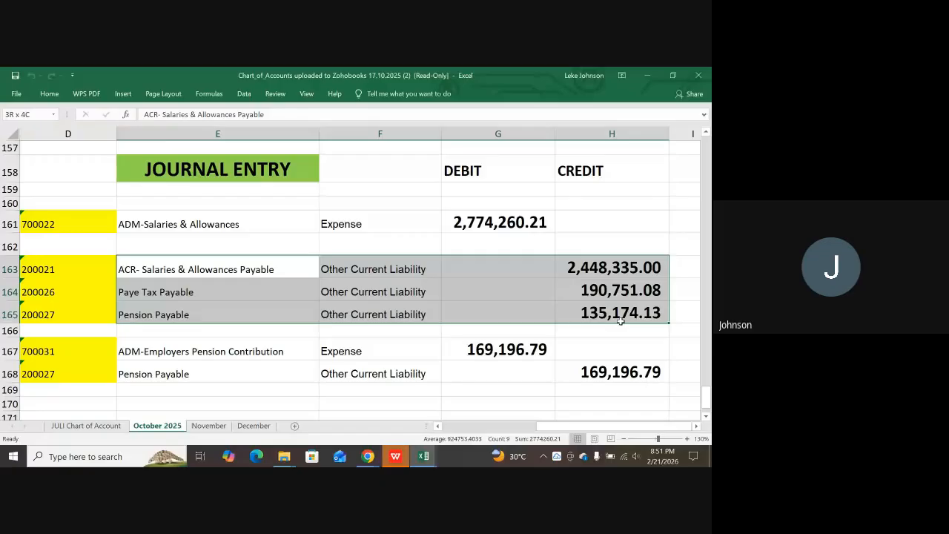
pyautogui.click(221, 333)
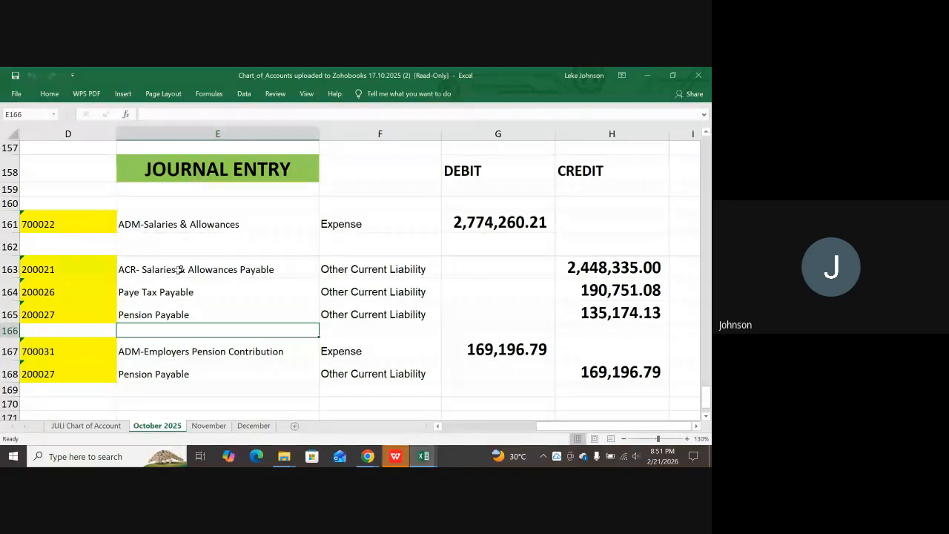
pyautogui.moveTo(181, 269); pyautogui.dragTo(564, 319)
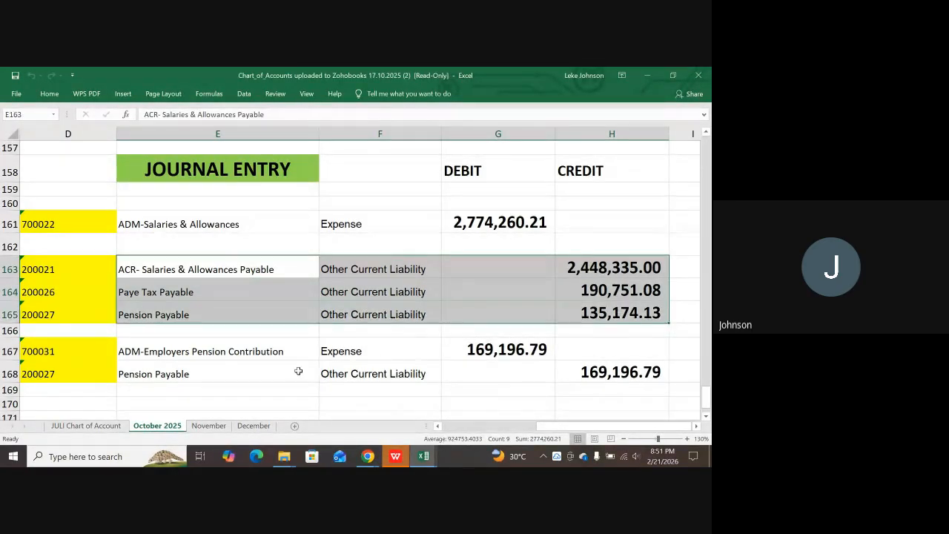
pyautogui.click(159, 351)
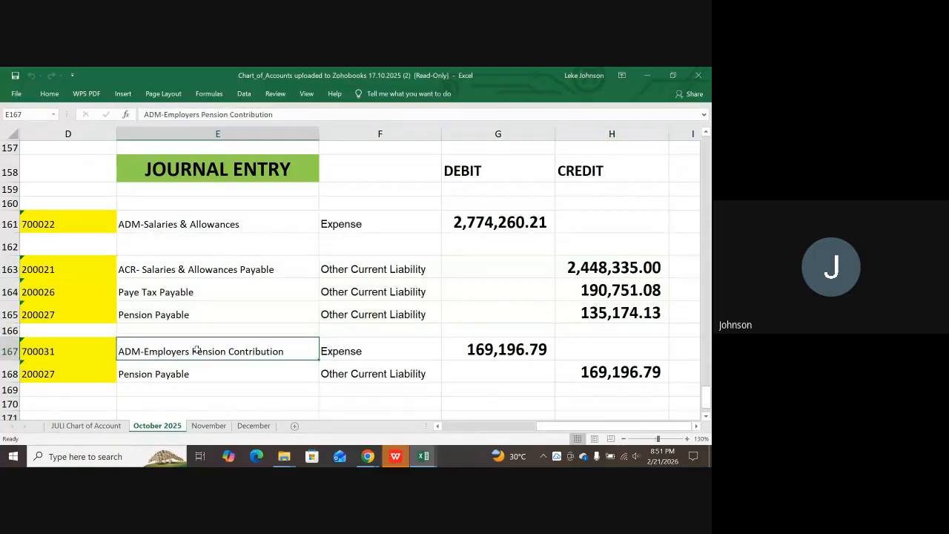
pyautogui.moveTo(197, 349); pyautogui.dragTo(463, 344)
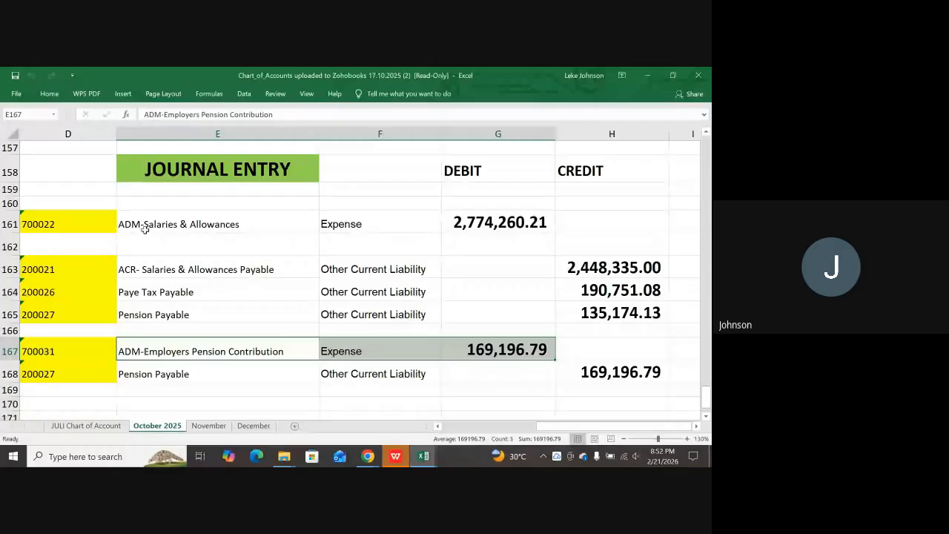
pyautogui.moveTo(145, 229); pyautogui.dragTo(512, 226)
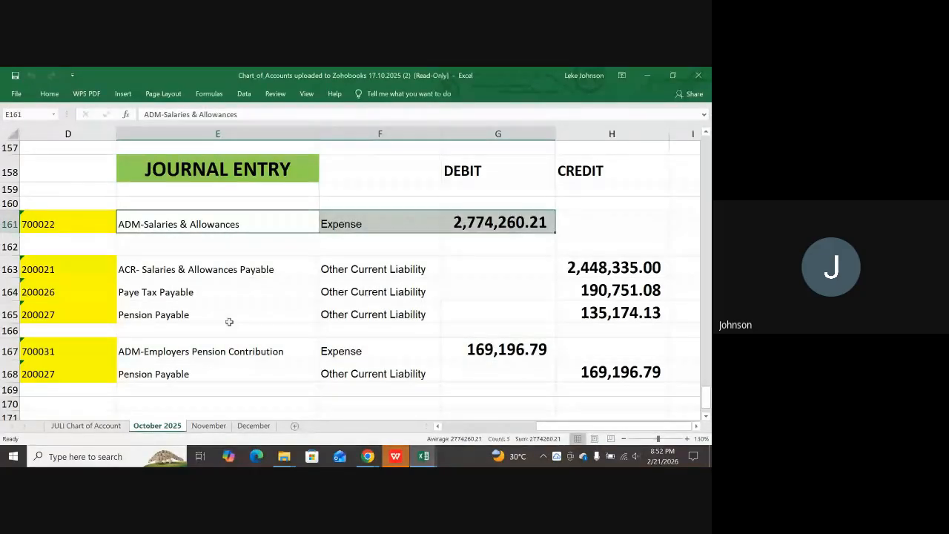
pyautogui.moveTo(151, 272); pyautogui.dragTo(623, 301)
pyautogui.click(261, 247)
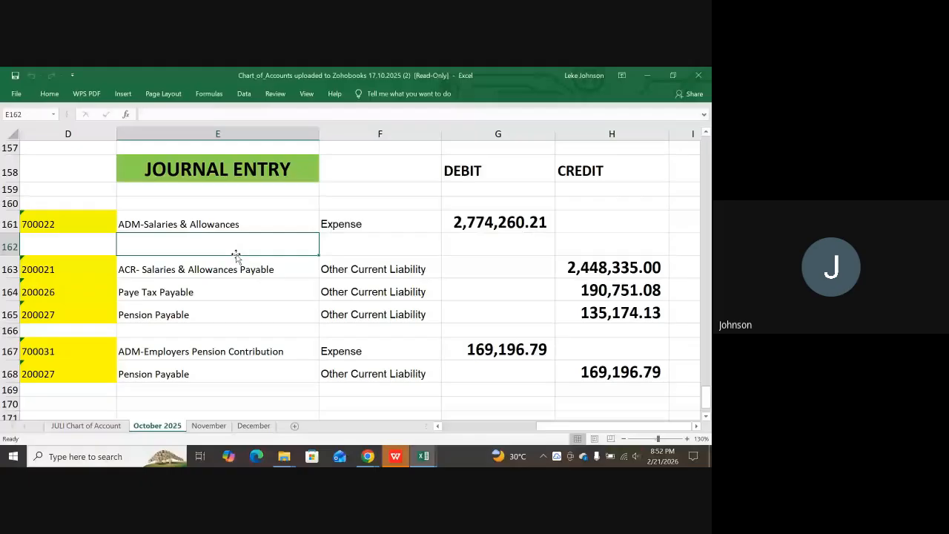
pyautogui.moveTo(148, 225)
pyautogui.mouseDown()
pyautogui.moveTo(502, 220)
pyautogui.moveTo(618, 240)
pyautogui.moveTo(658, 297)
pyautogui.moveTo(643, 371)
pyautogui.mouseUp()
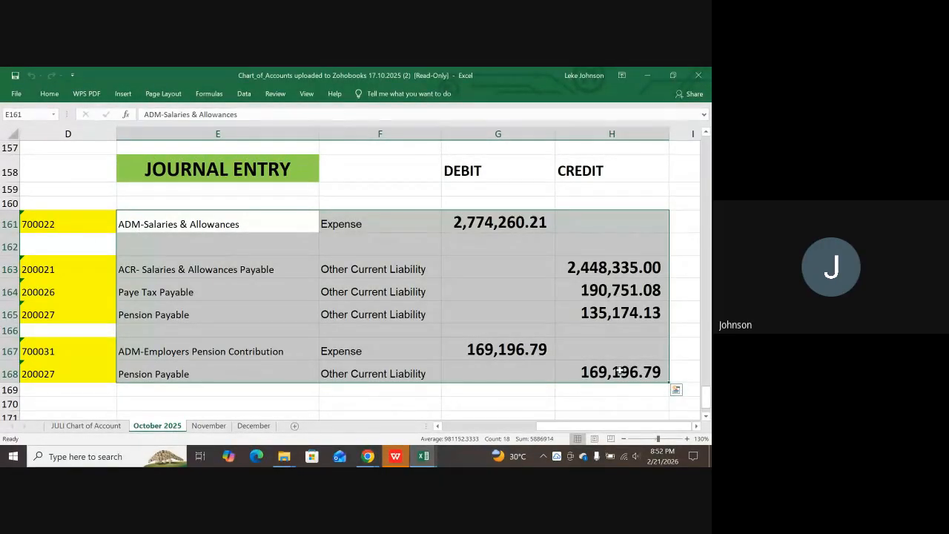
pyautogui.click(149, 268)
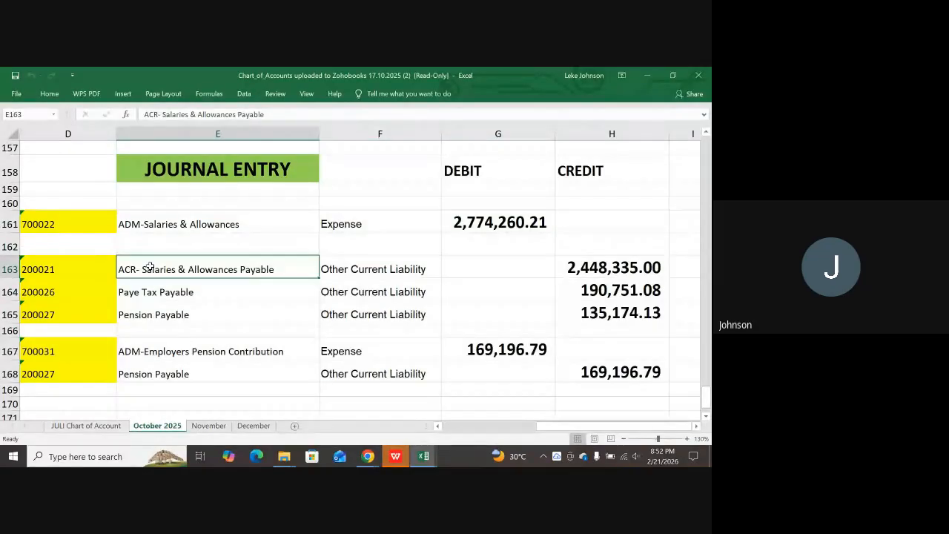
pyautogui.moveTo(149, 269); pyautogui.dragTo(604, 315)
pyautogui.click(538, 219)
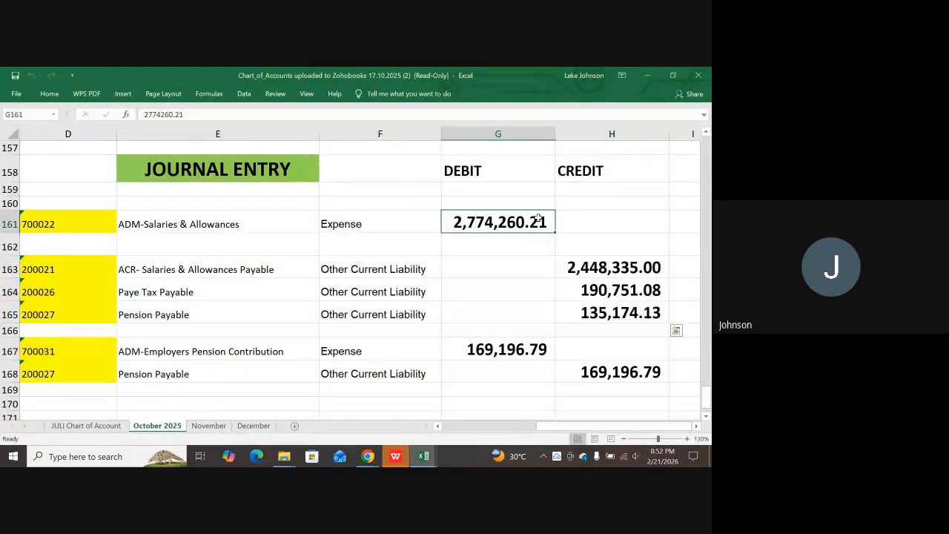
pyautogui.moveTo(538, 220); pyautogui.dragTo(185, 224)
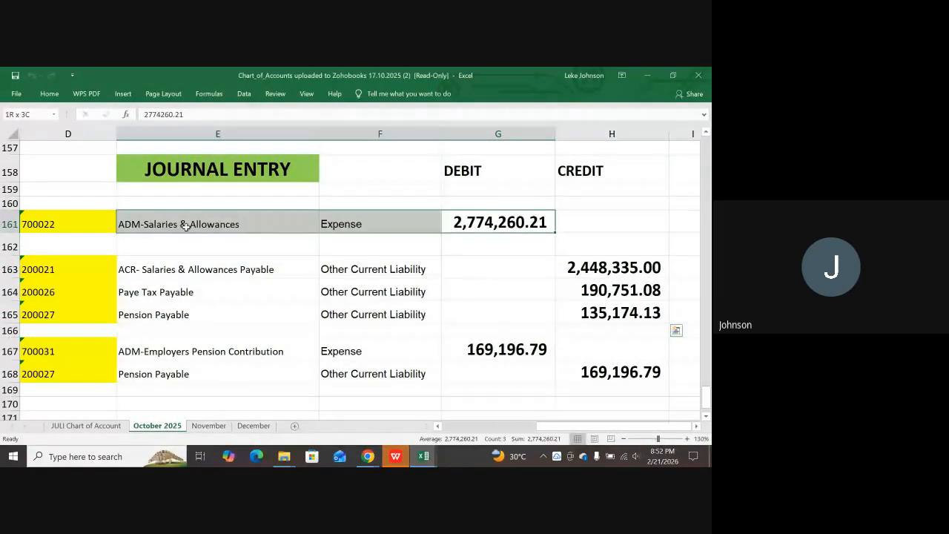
pyautogui.click(145, 271)
pyautogui.moveTo(145, 271); pyautogui.dragTo(630, 304)
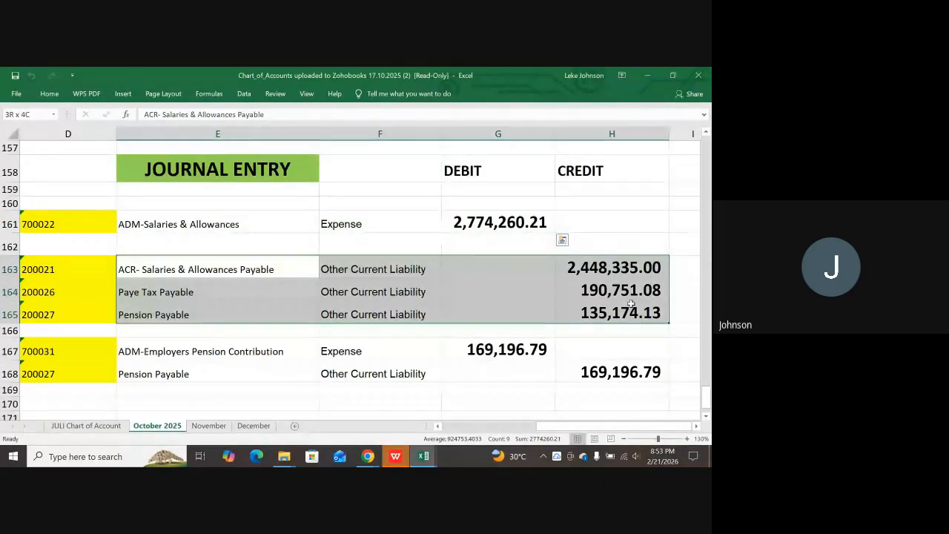
pyautogui.click(491, 223)
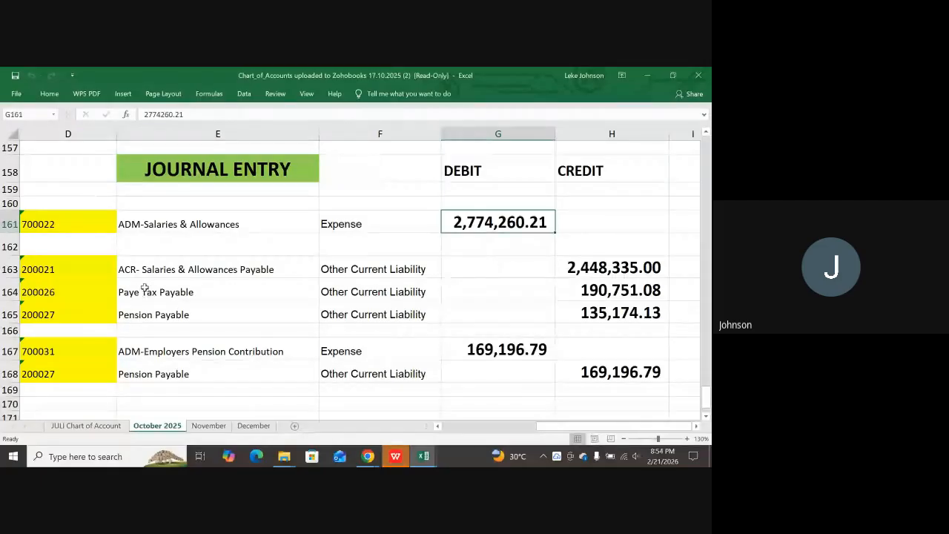
pyautogui.moveTo(138, 280); pyautogui.dragTo(591, 309)
pyautogui.click(206, 228)
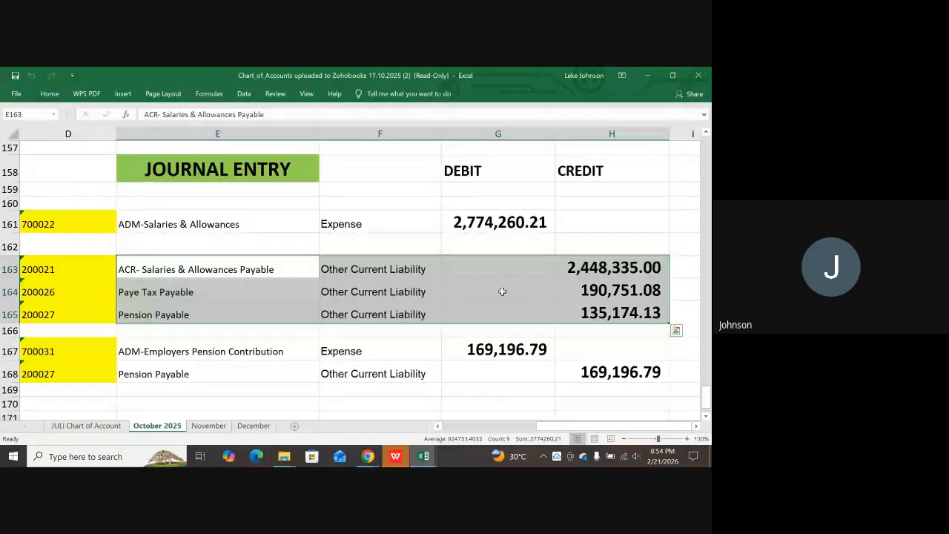
pyautogui.click(474, 236)
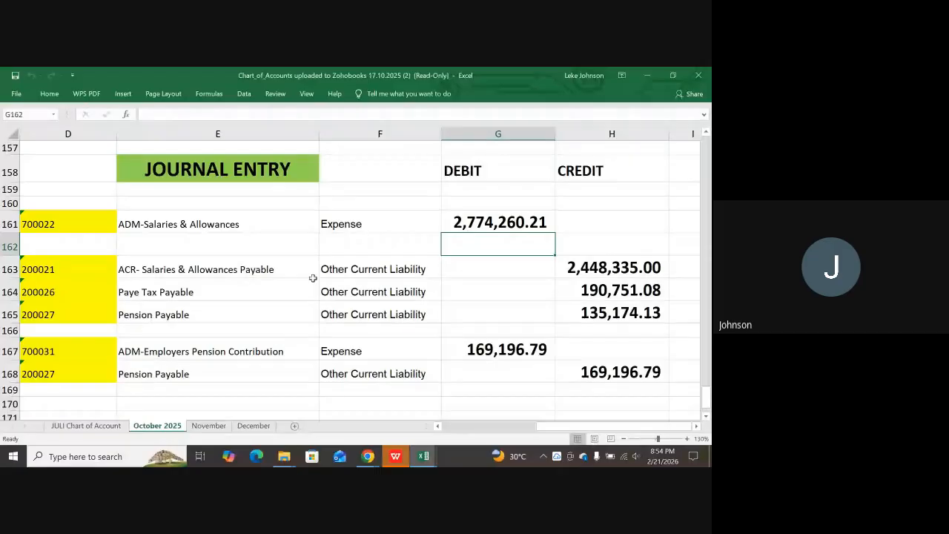
pyautogui.click(367, 456)
# Set the New Journal's first line account to [700022] ADM-Salaries & Allowances, searching 'adm'.
pyautogui.click(341, 421)
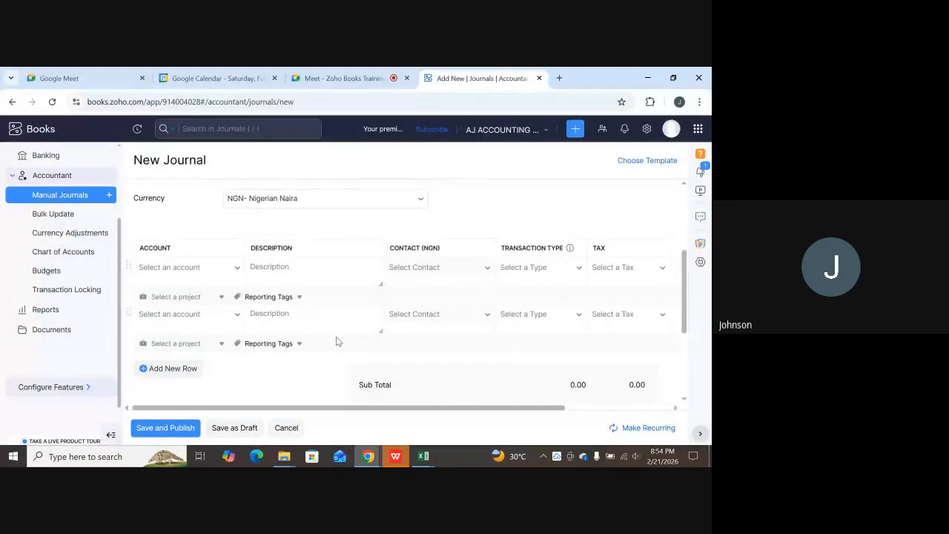
pyautogui.click(270, 320)
pyautogui.click(194, 268)
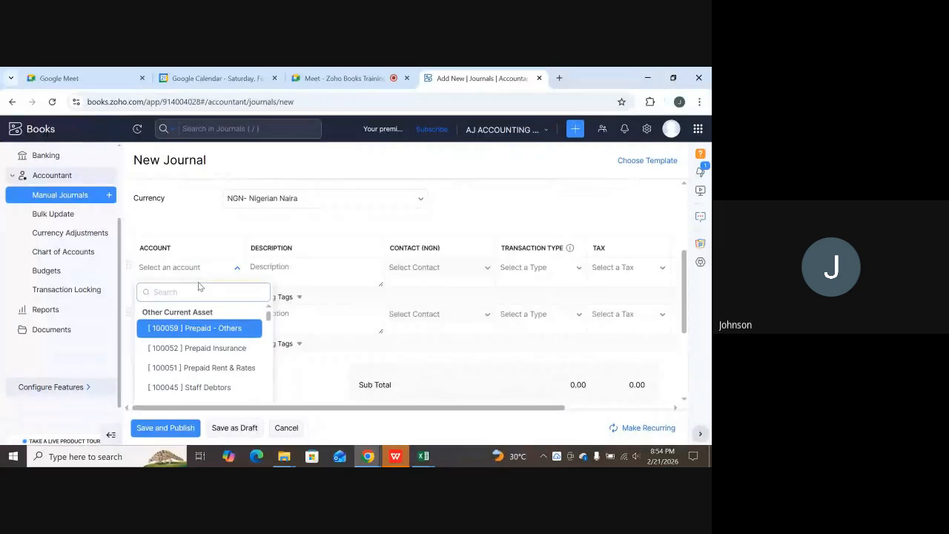
pyautogui.write('adm')
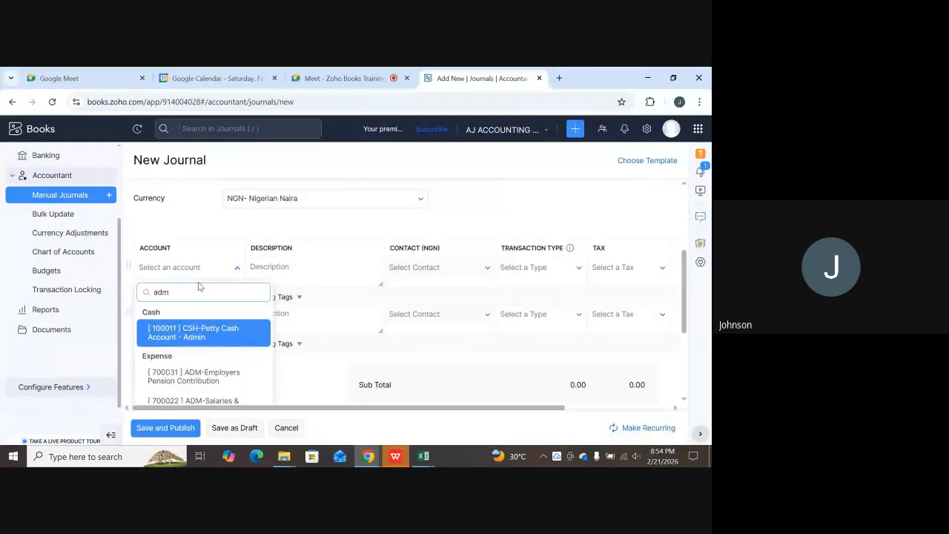
pyautogui.scroll(-1, 215, 333)
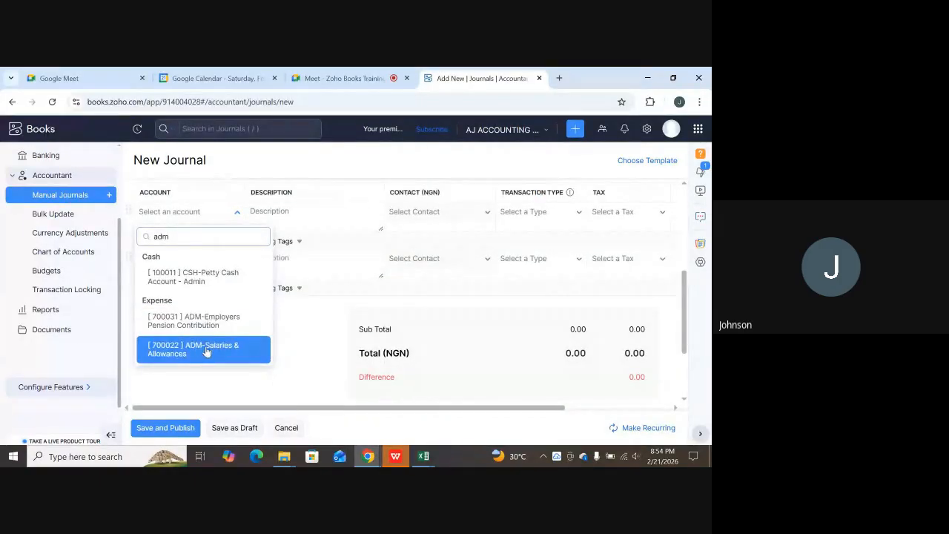
pyautogui.click(206, 350)
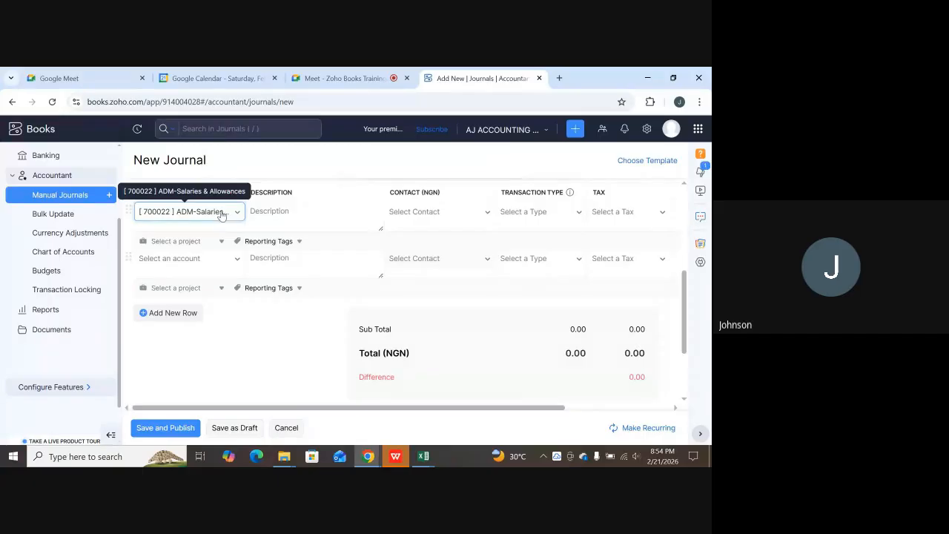
# Describe the first line as 'Being the Gross amount of Salary for the Month of February'.
pyautogui.click(295, 212)
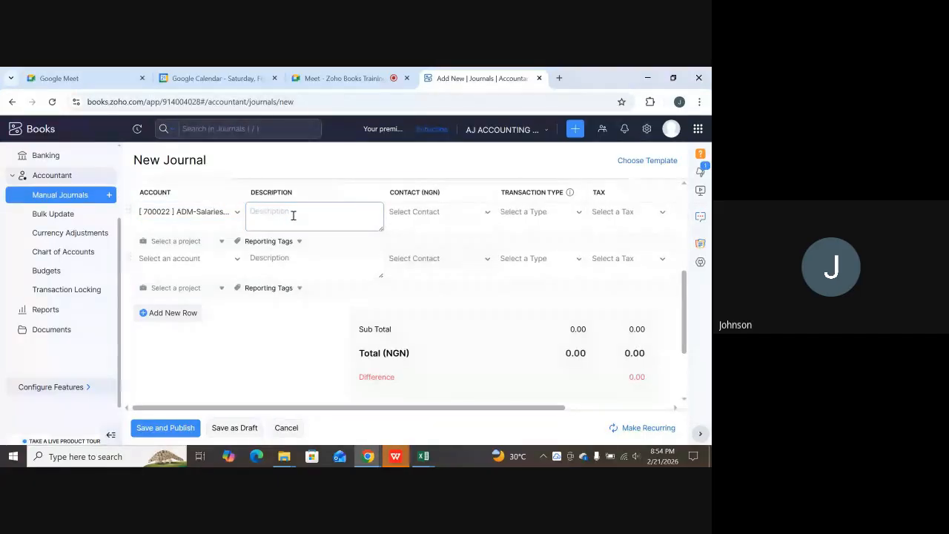
pyautogui.write('Being the Gross')
pyautogui.write('amount of Sa')
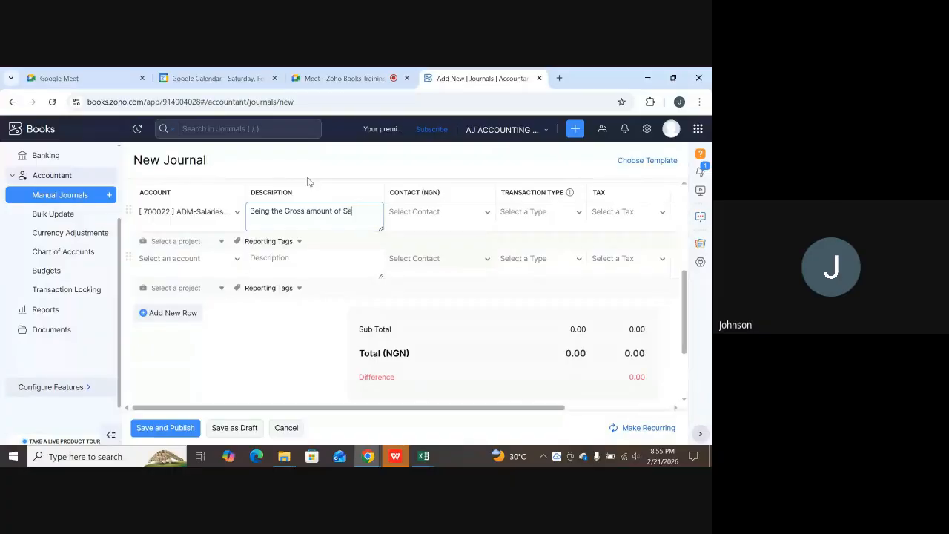
pyautogui.write('lary for the Month of')
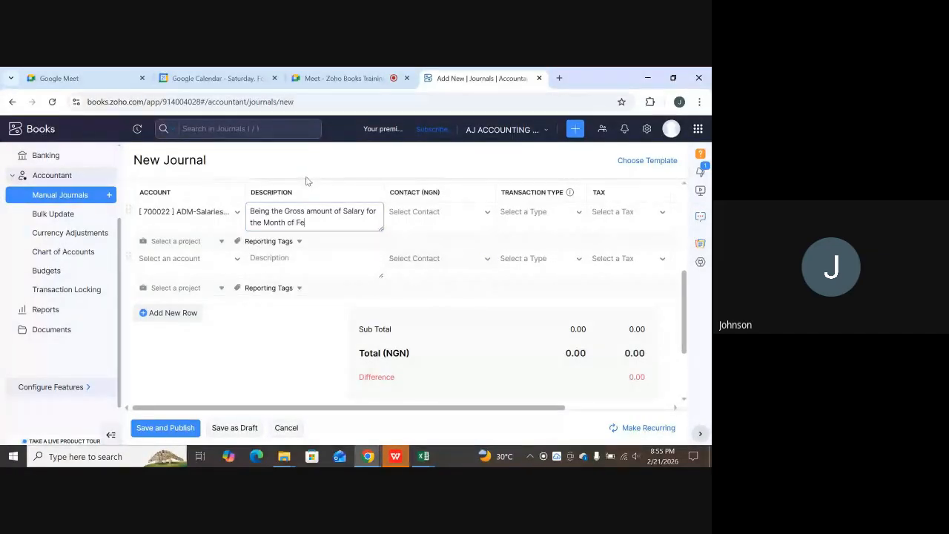
pyautogui.write(' February')
pyautogui.click(539, 211)
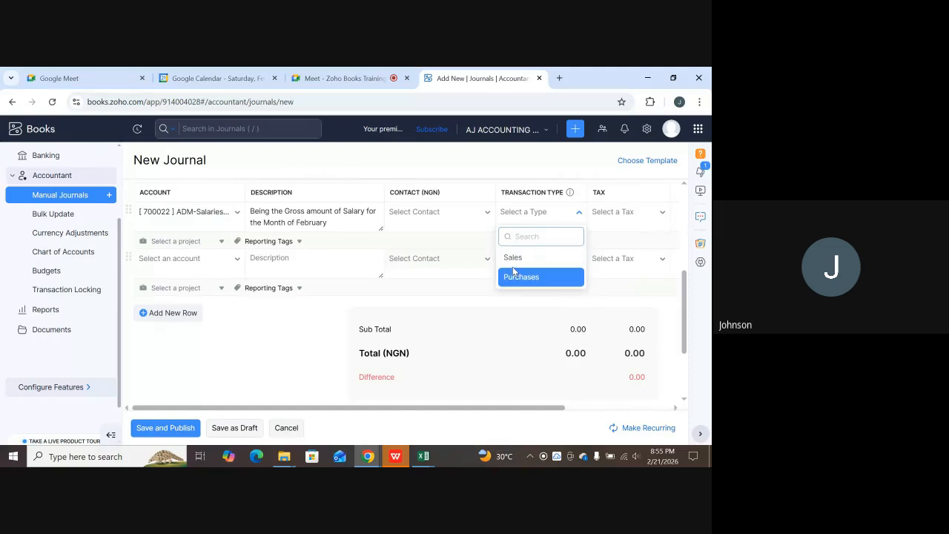
pyautogui.click(639, 228)
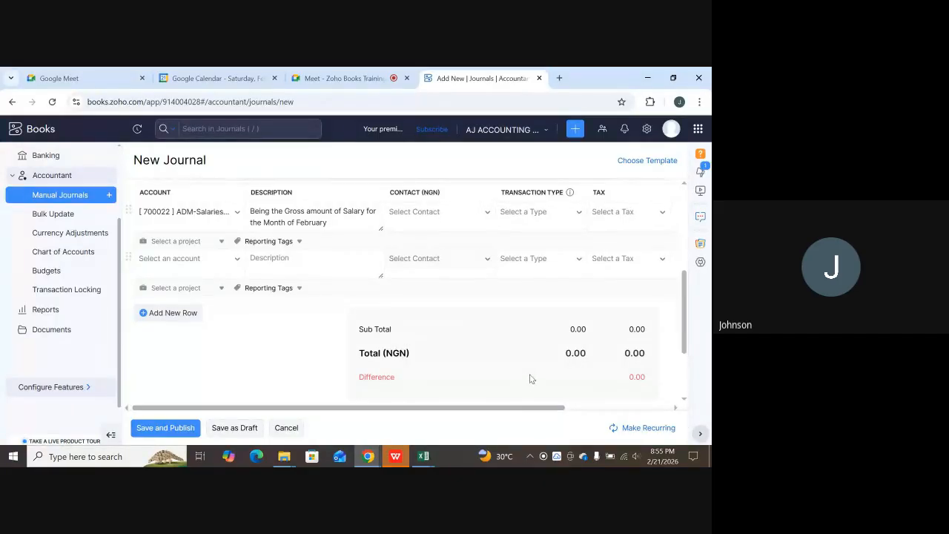
pyautogui.moveTo(511, 412); pyautogui.dragTo(648, 394)
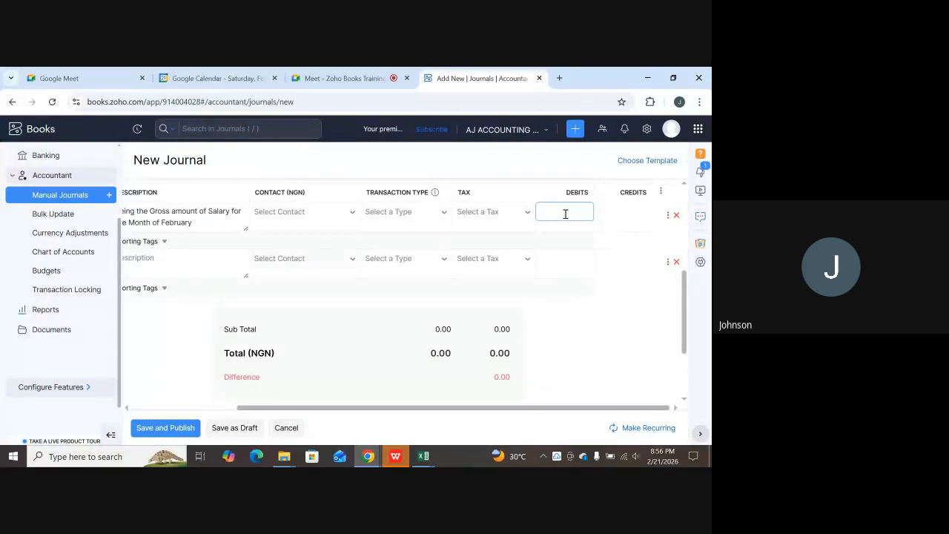
pyautogui.click(426, 457)
# Copy the gross salary debit 2774260.21 from Excel cell G161 and return to Zoho Books.
pyautogui.click(482, 424)
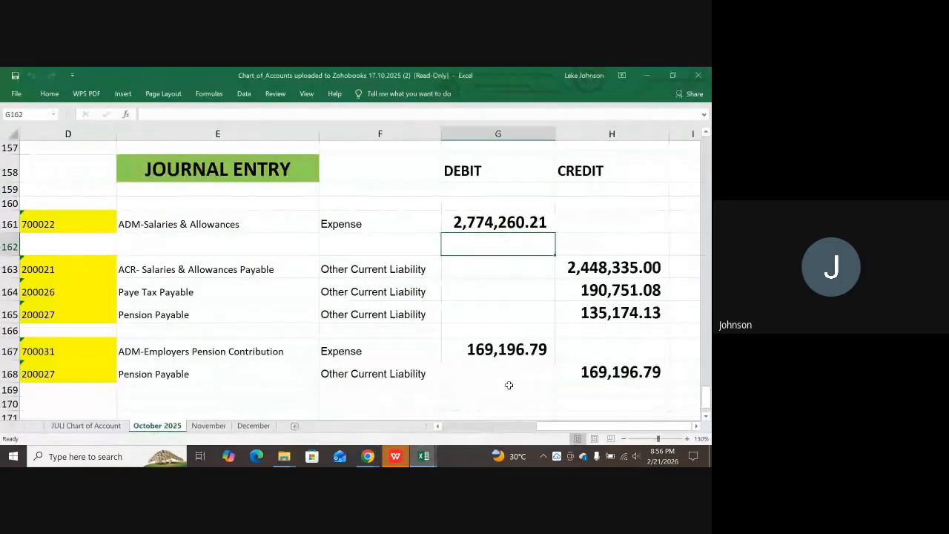
pyautogui.click(499, 221)
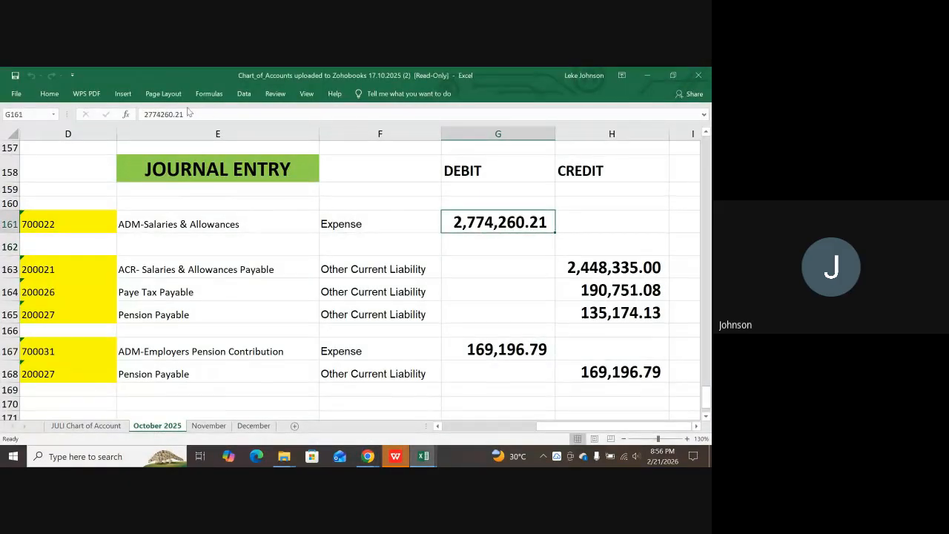
pyautogui.moveTo(188, 115); pyautogui.dragTo(126, 113)
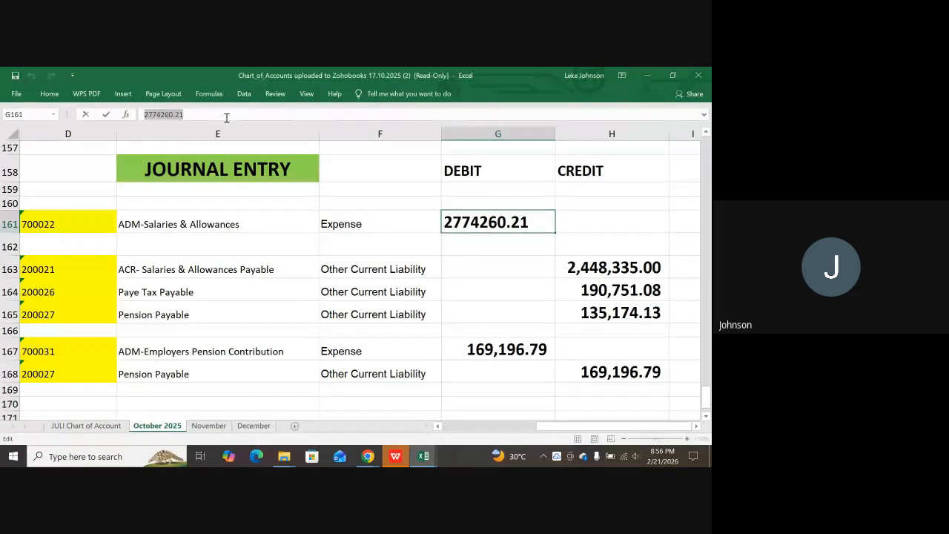
pyautogui.click(367, 456)
pyautogui.click(328, 412)
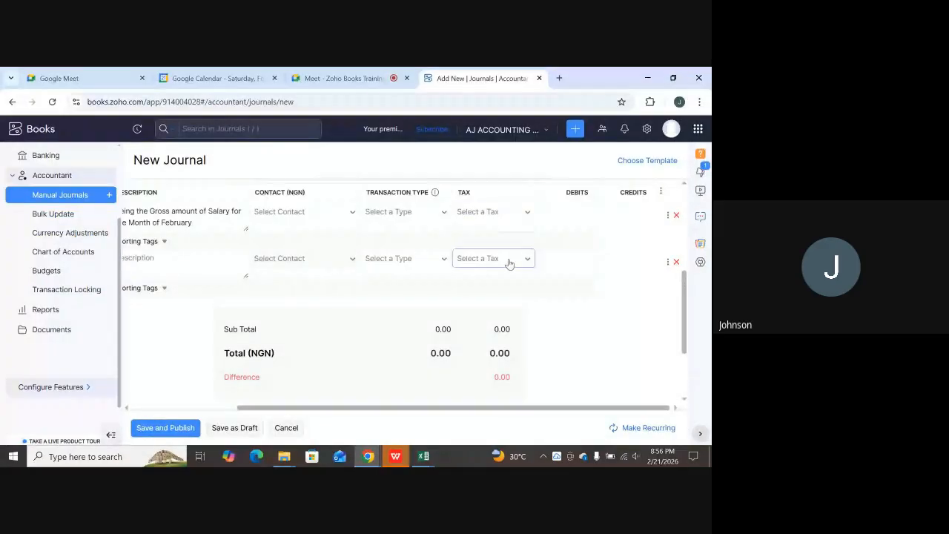
# Enter 2774260.21 as the first line's debit, dismissing the chat search popup.
pyautogui.scroll(1, 509, 264)
pyautogui.click(567, 268)
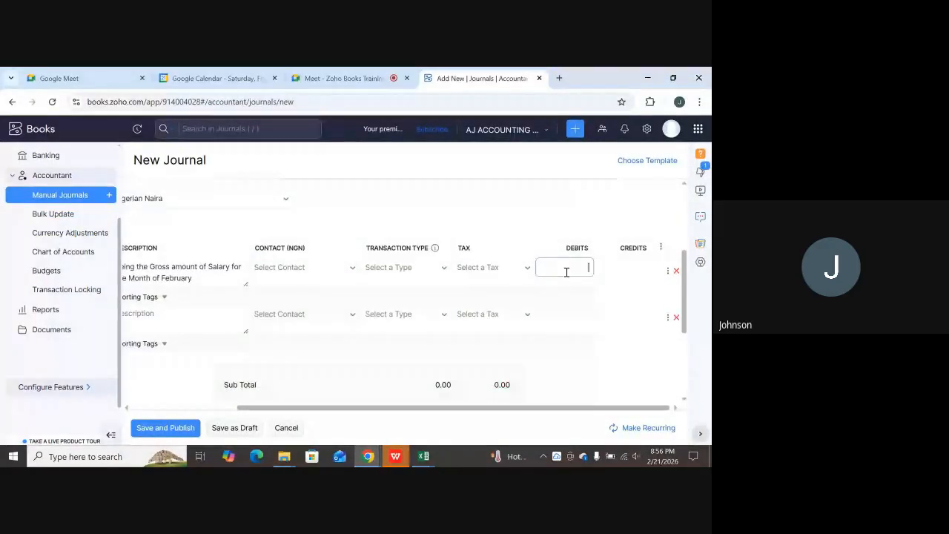
pyautogui.hotkey('ctrl', 'space')
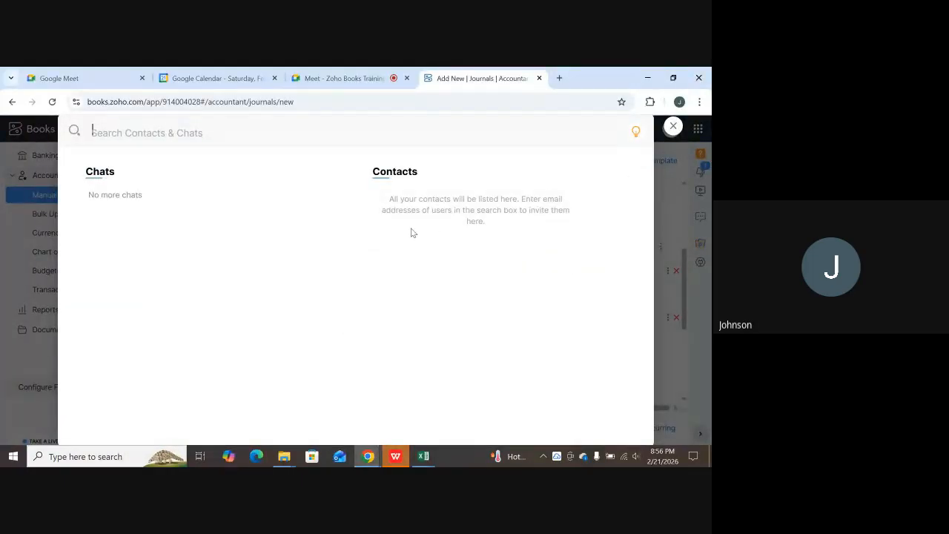
pyautogui.click(673, 216)
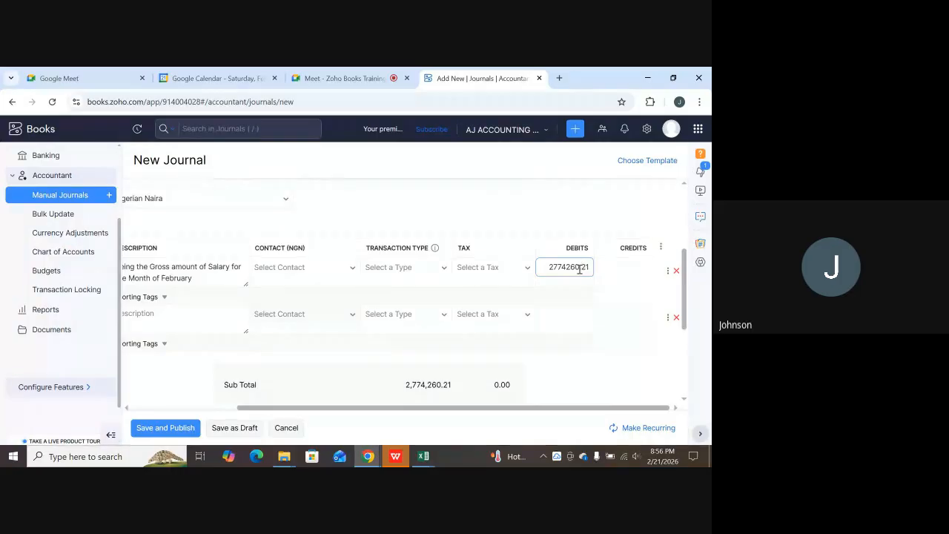
pyautogui.scroll(-1, 578, 271)
pyautogui.scroll(1, 597, 254)
pyautogui.scroll(-1, 534, 292)
pyautogui.scroll(-1, 429, 348)
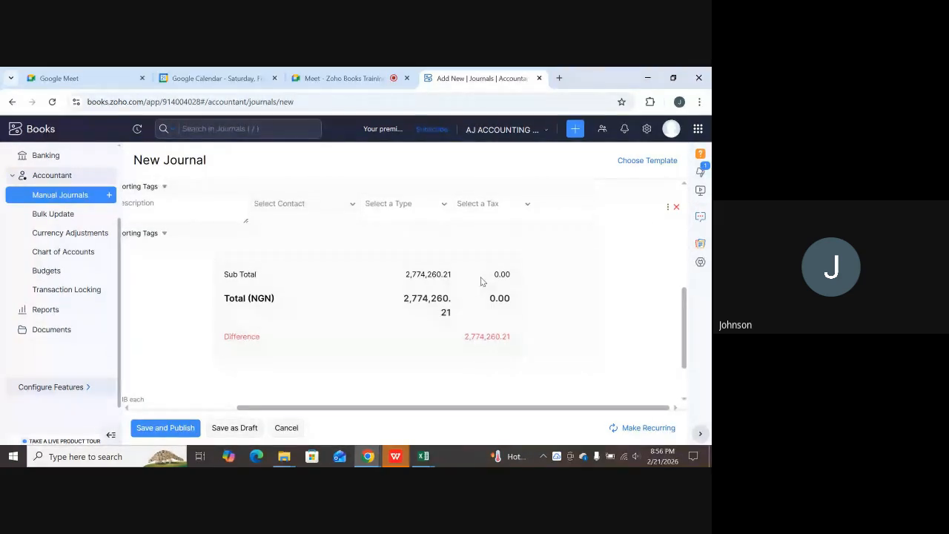
pyautogui.scroll(4, 508, 273)
pyautogui.scroll(-3, 556, 326)
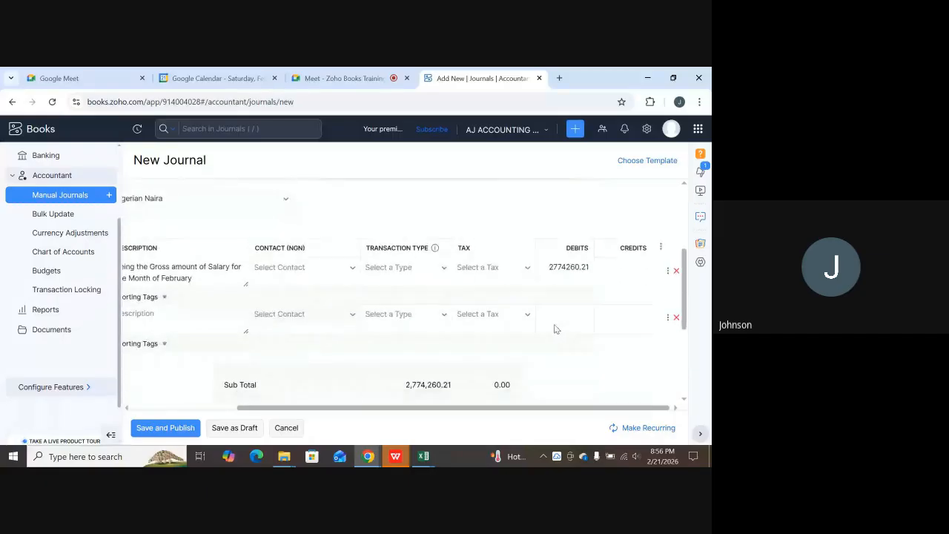
pyautogui.moveTo(403, 408); pyautogui.dragTo(289, 424)
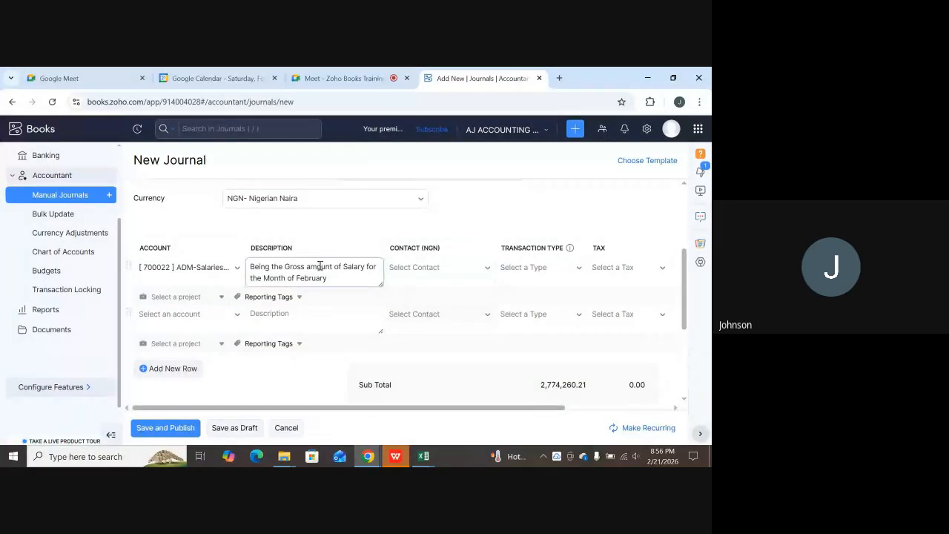
# Set the second line's account to [200021] ACR- Salaries & Allowances Payable via 'acr'.
pyautogui.click(189, 323)
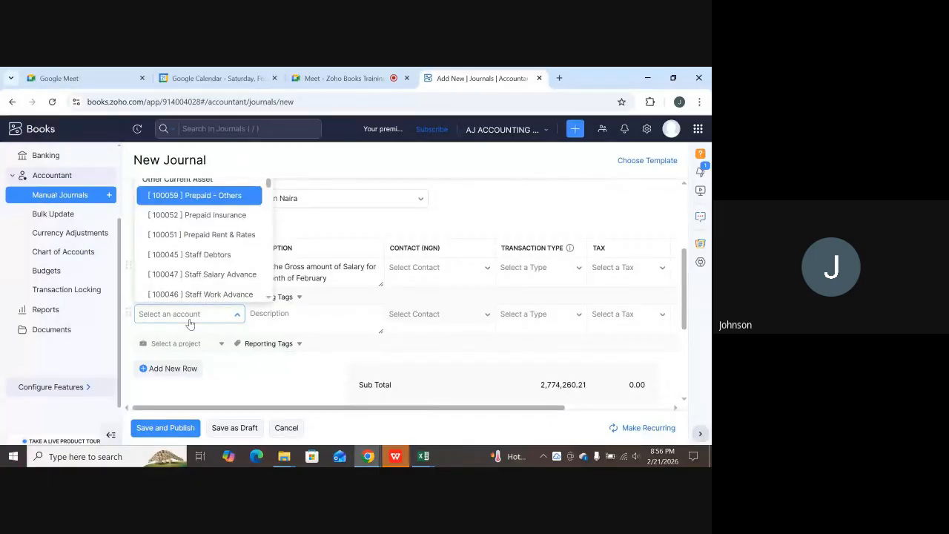
pyautogui.write('acr')
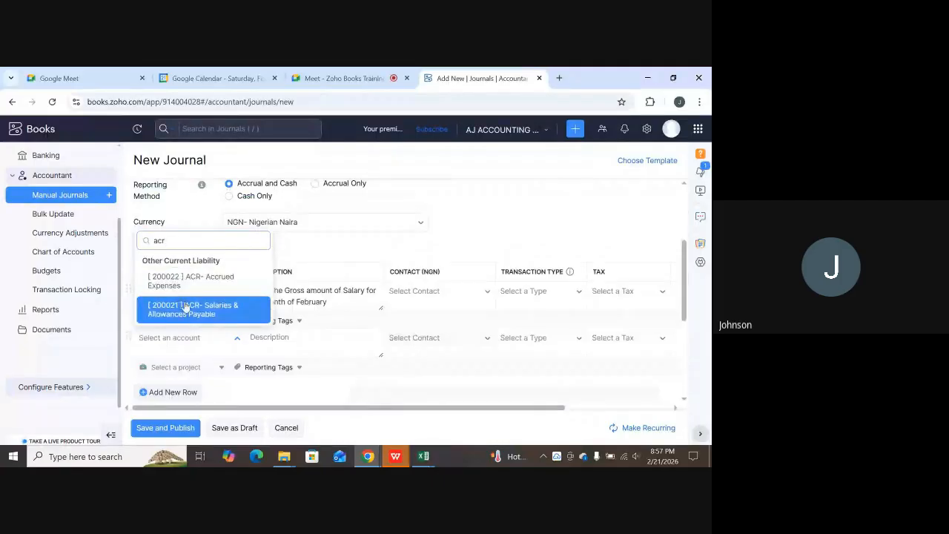
pyautogui.click(196, 310)
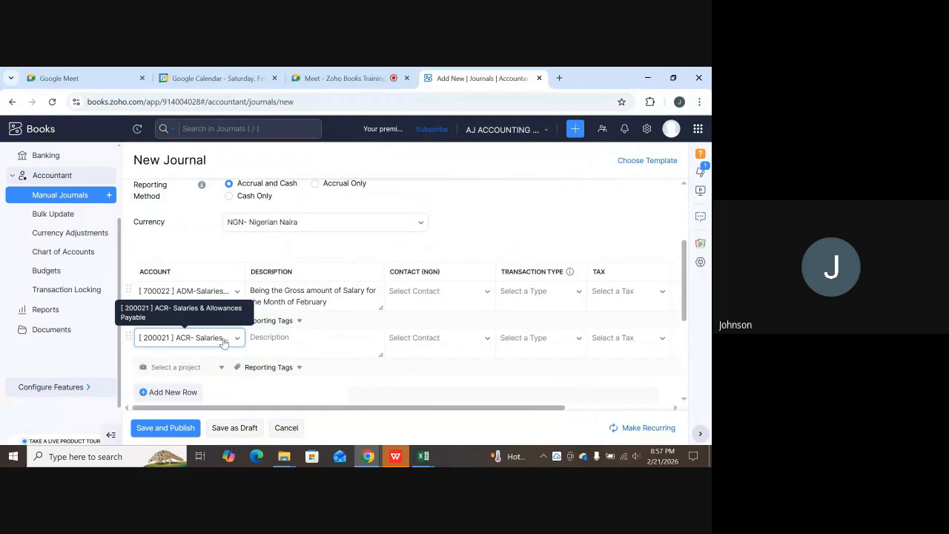
# Describe the second line as 'Being the Net salary Payable for the month of February'.
pyautogui.click(300, 339)
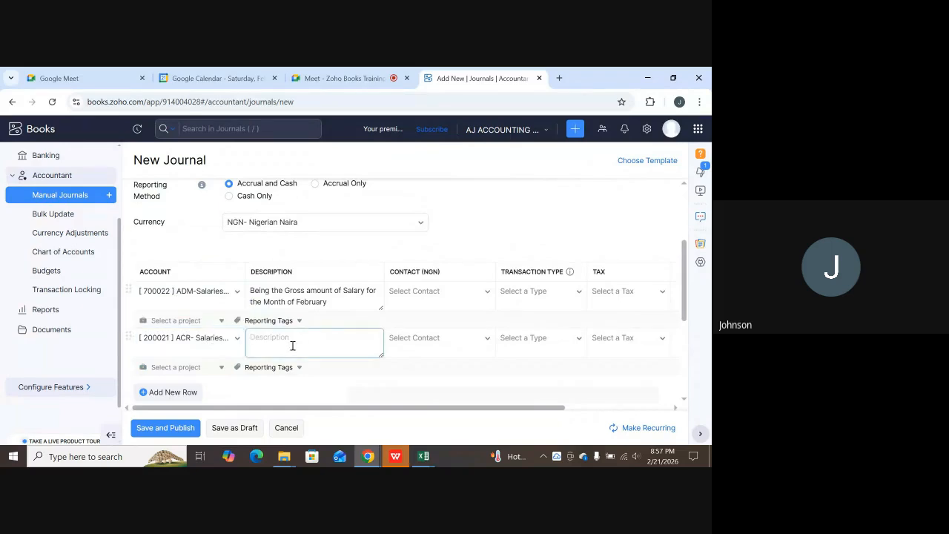
pyautogui.write('Being the Net salary Paya')
pyautogui.write('ble for the')
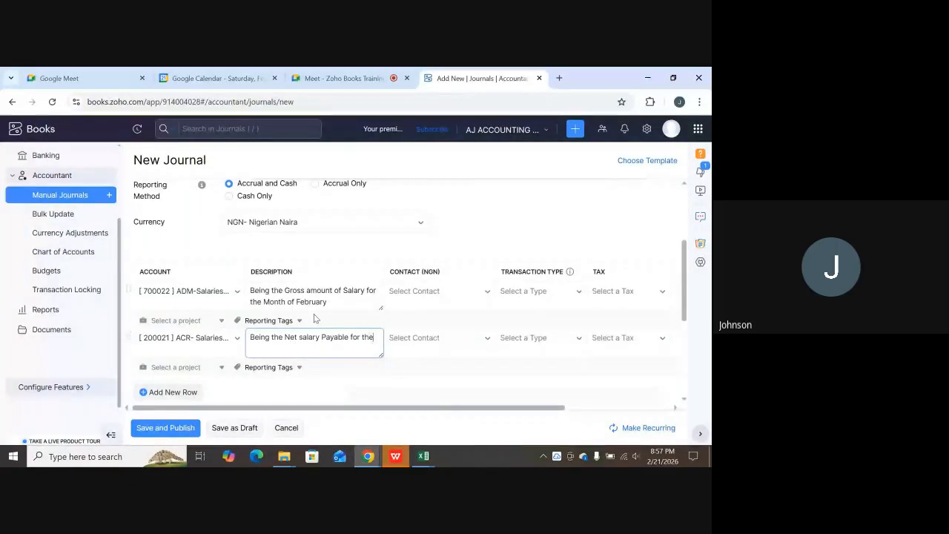
pyautogui.write(' month of Feb')
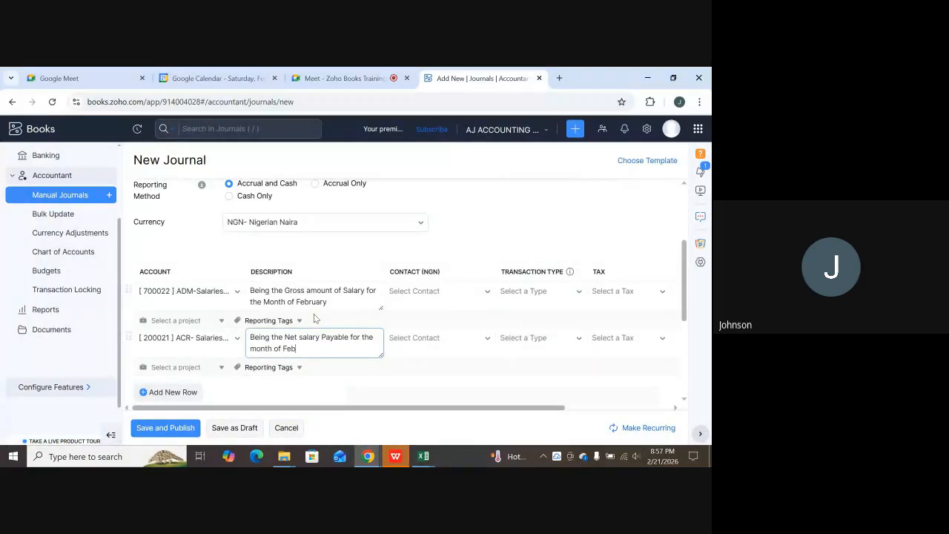
pyautogui.write('ruary')
pyautogui.scroll(-3, 517, 409)
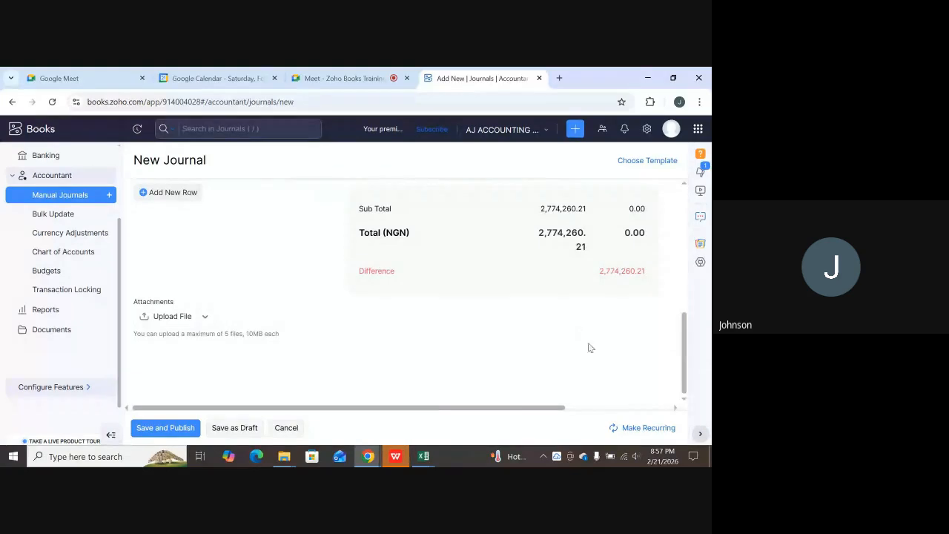
pyautogui.scroll(2, 654, 357)
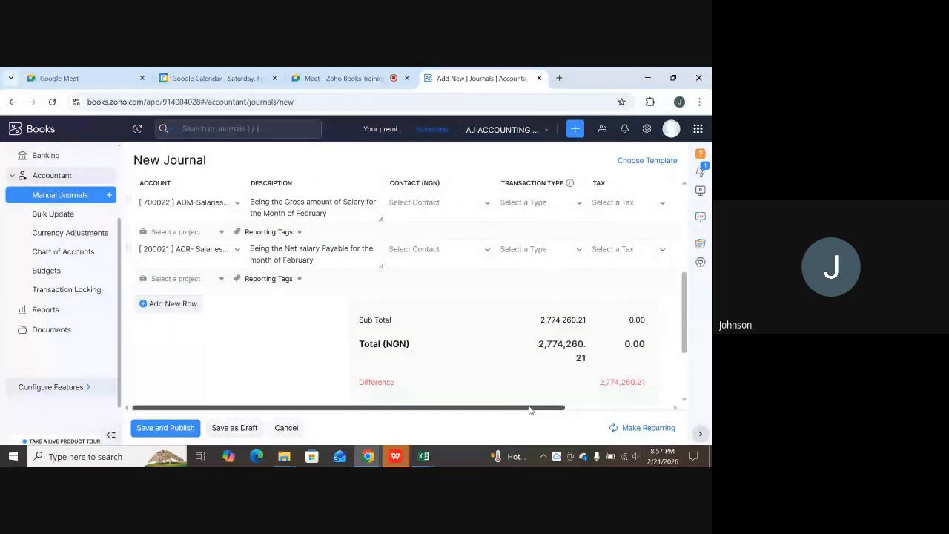
pyautogui.moveTo(529, 410); pyautogui.dragTo(603, 401)
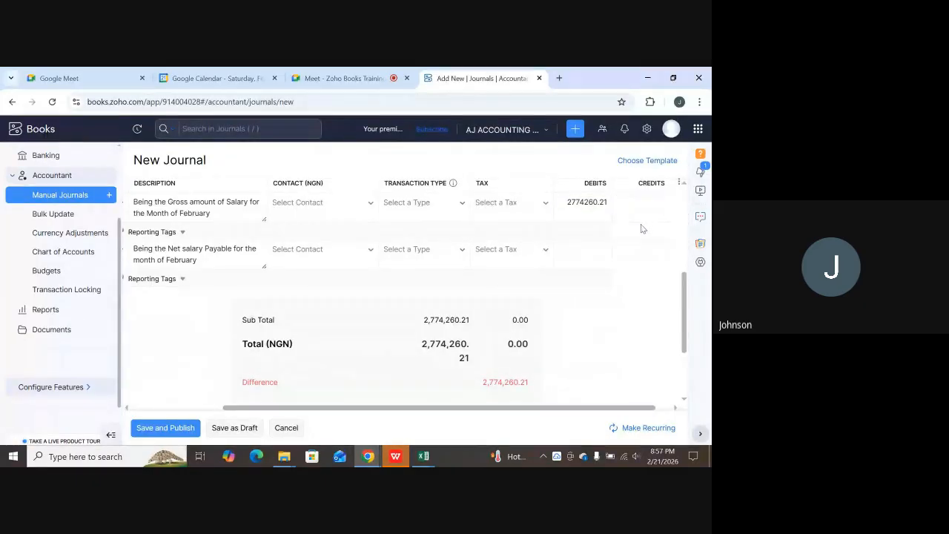
pyautogui.scroll(1, 545, 255)
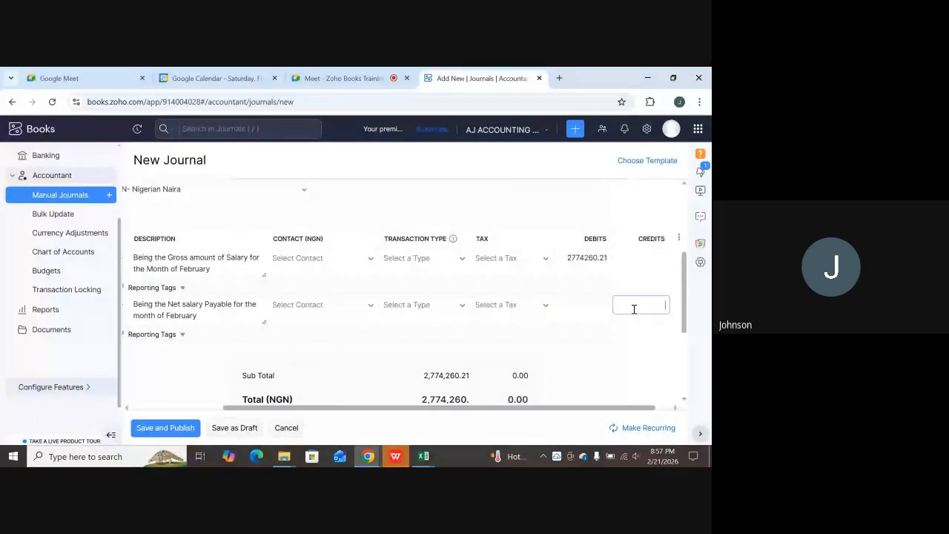
# Copy the net salary credit 2448335 from Excel cell H163 and return to Zoho Books.
pyautogui.click(423, 456)
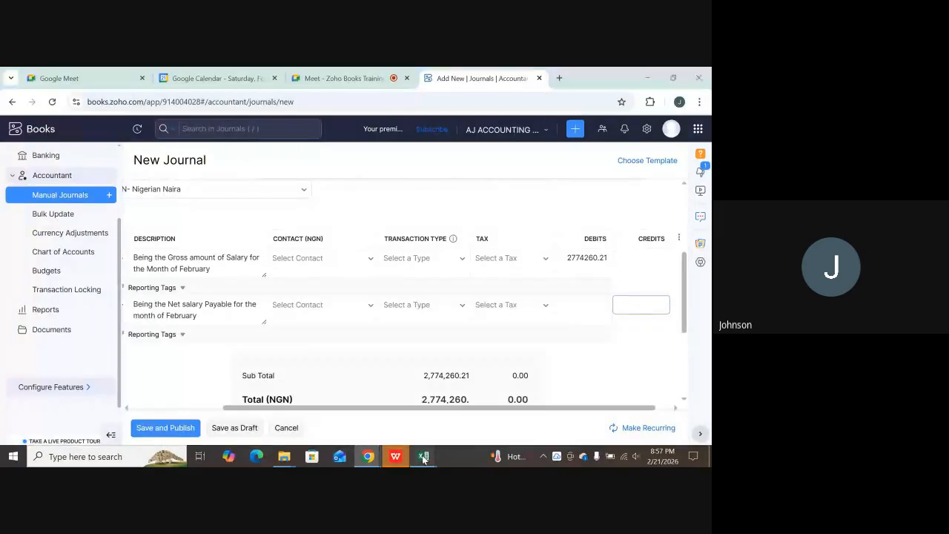
pyautogui.click(480, 420)
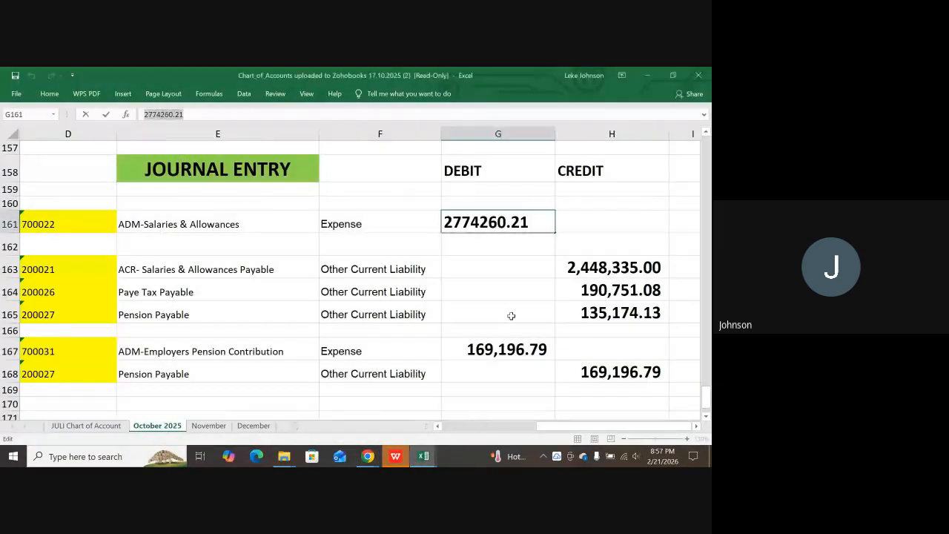
pyautogui.click(584, 270)
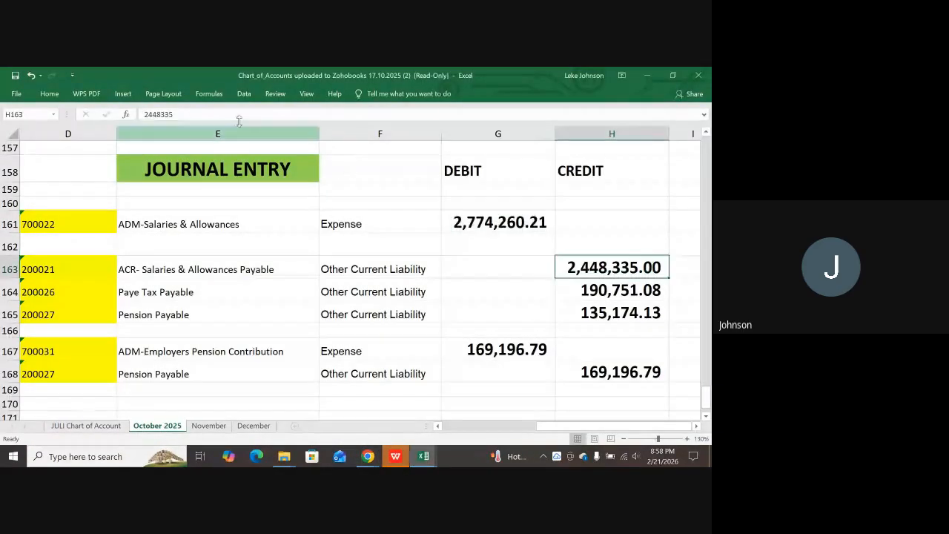
pyautogui.click(197, 115)
pyautogui.moveTo(175, 115); pyautogui.dragTo(139, 116)
pyautogui.hotkey('ctrl', 'c')
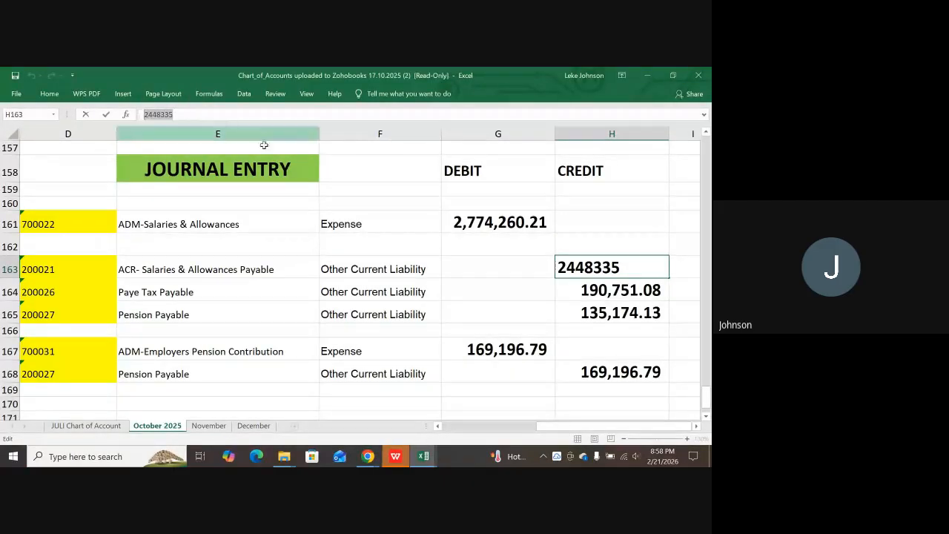
pyautogui.click(424, 456)
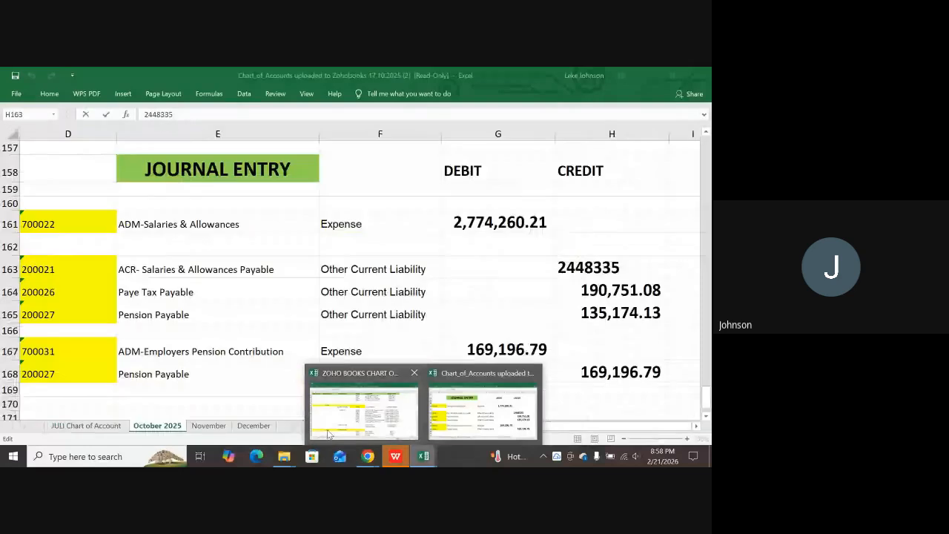
pyautogui.moveTo(366, 456)
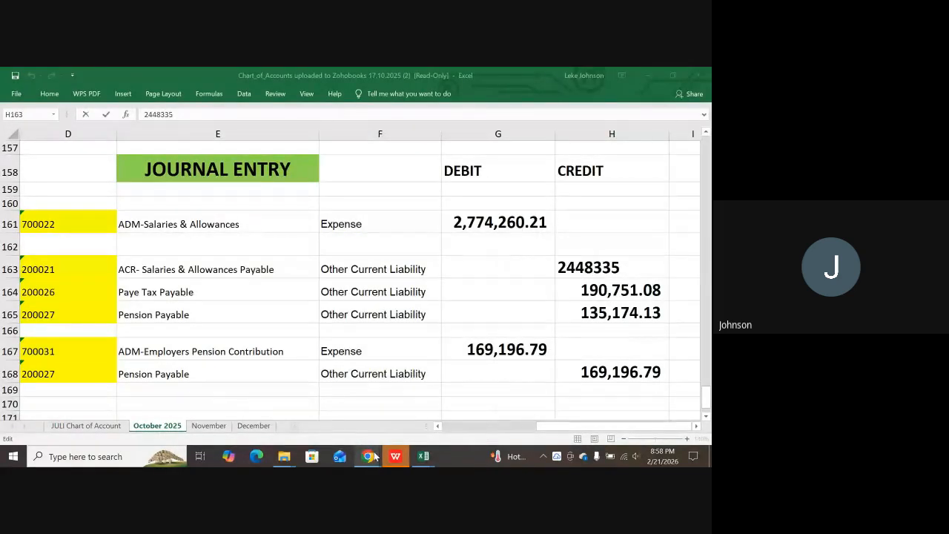
pyautogui.click(331, 415)
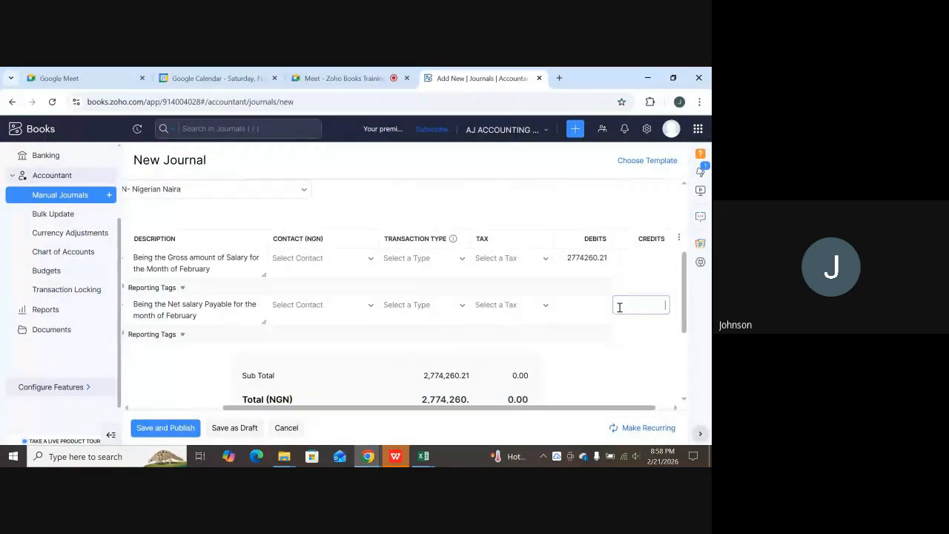
# Credit the second line 2448335 and try saving, which triggers the unequal debits and credits error.
pyautogui.hotkey('ctrl', 'v')
pyautogui.scroll(-1, 400, 318)
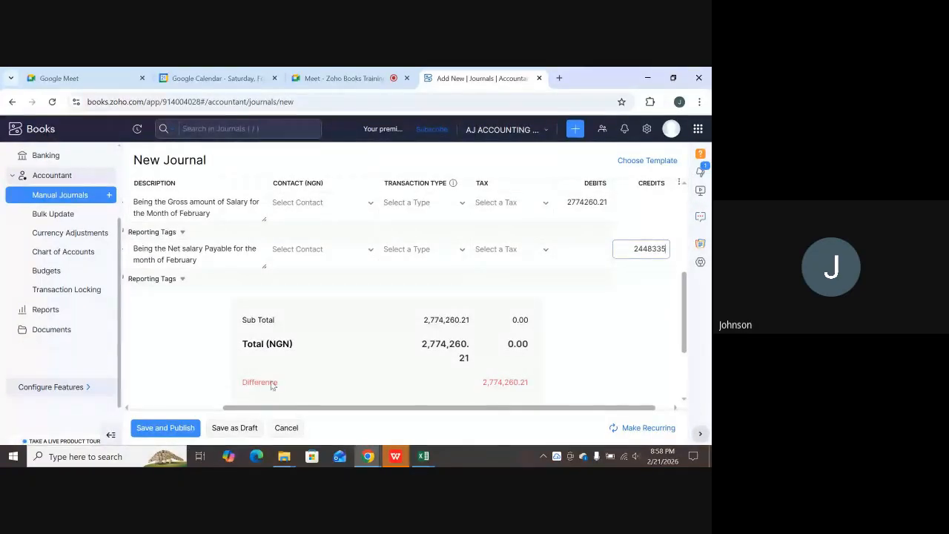
pyautogui.moveTo(240, 407); pyautogui.dragTo(149, 412)
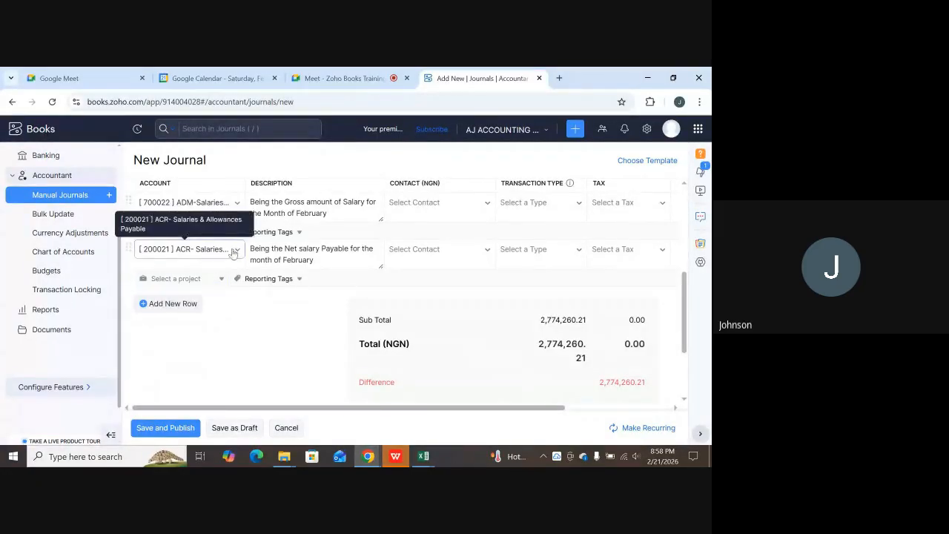
pyautogui.scroll(-2, 226, 254)
pyautogui.scroll(2, 222, 255)
pyautogui.scroll(2, 214, 253)
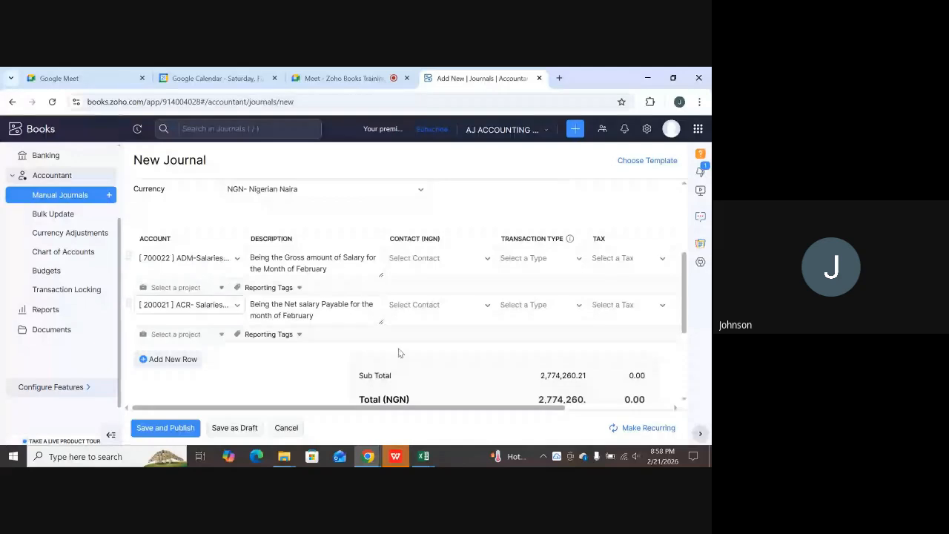
pyautogui.scroll(-4, 545, 332)
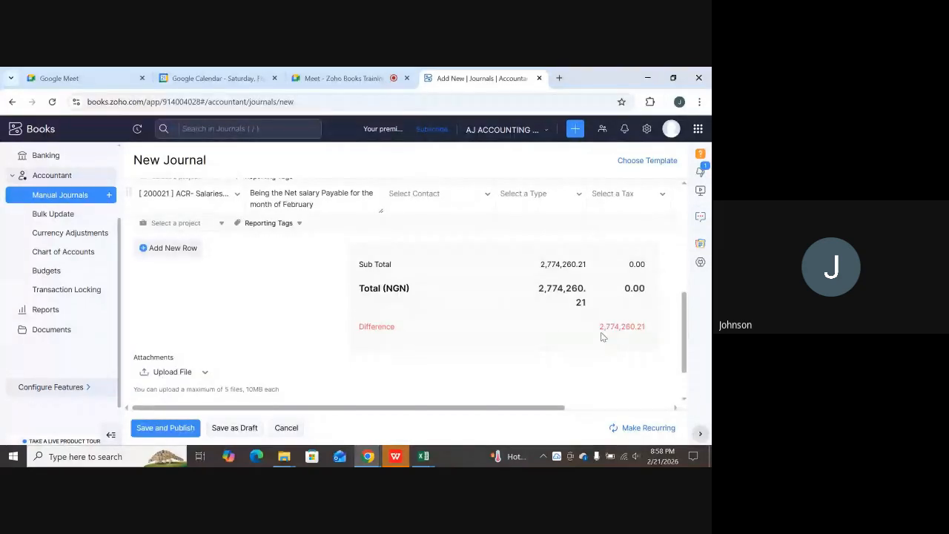
pyautogui.scroll(2, 608, 330)
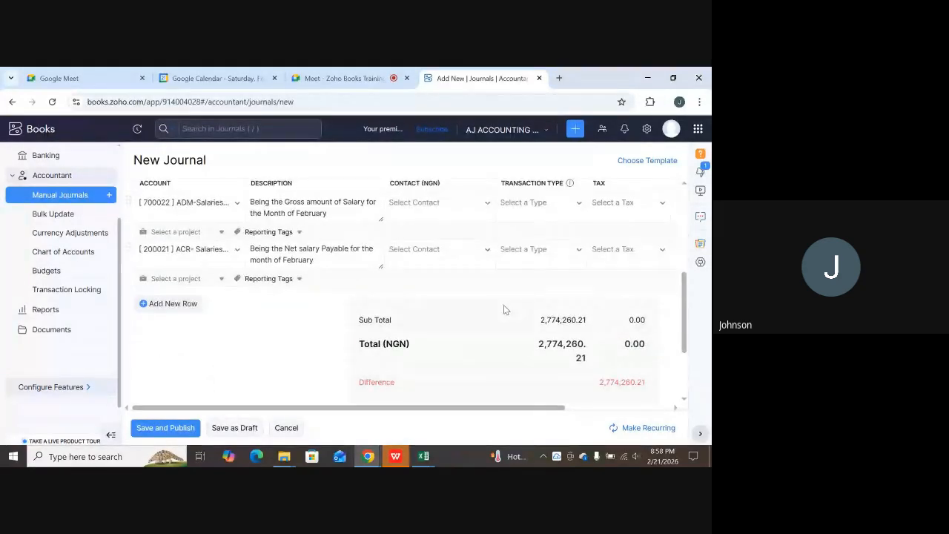
pyautogui.press('Return')
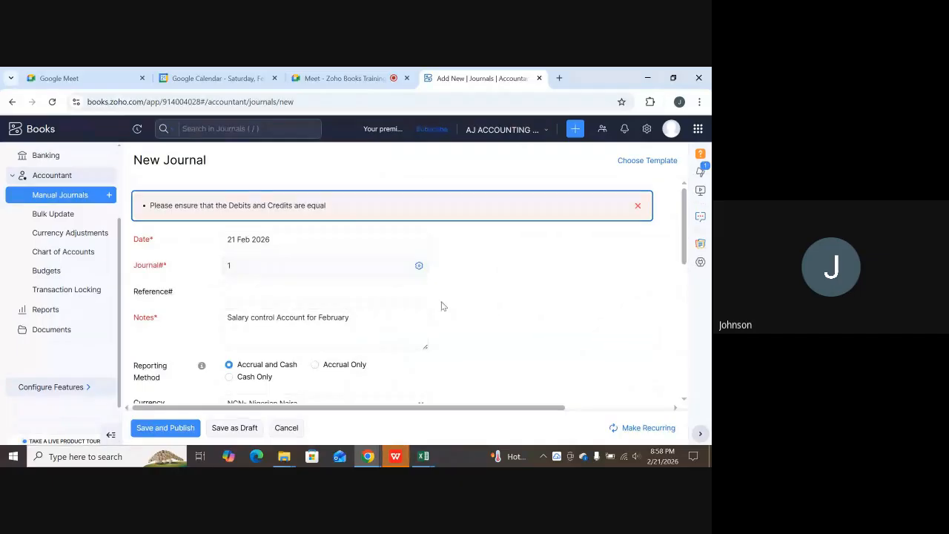
# Dismiss the debits/credits error banner and check the totals: credits 2,448,335.00, difference 325,925.21.
pyautogui.click(355, 291)
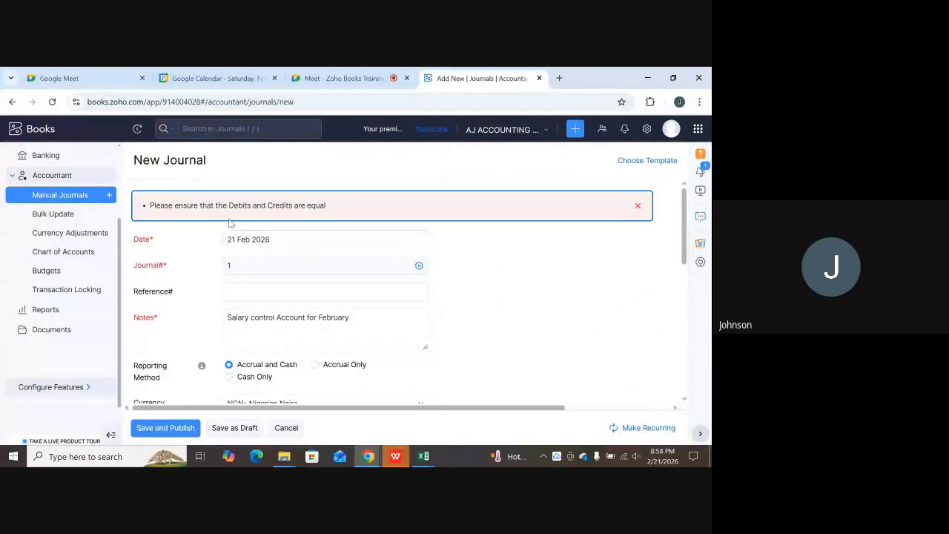
pyautogui.click(638, 206)
pyautogui.scroll(-3, 577, 241)
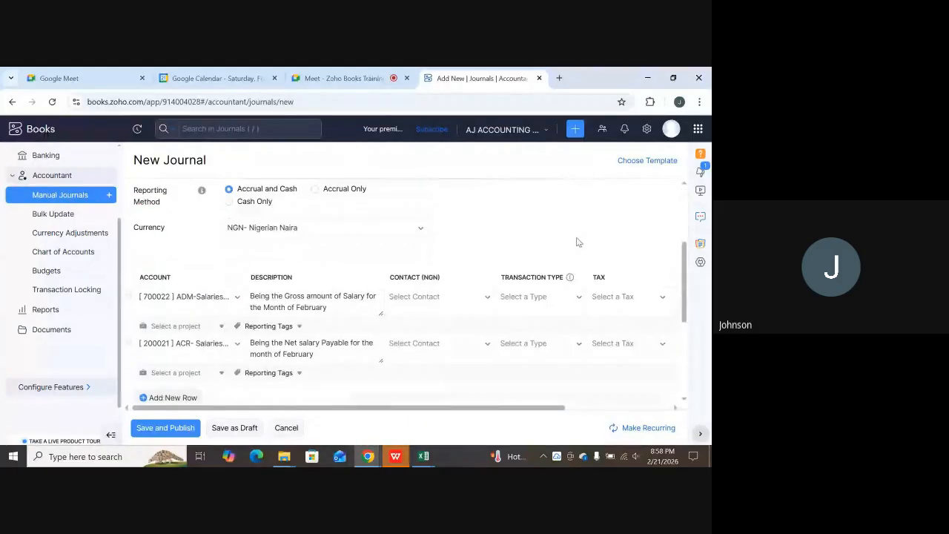
pyautogui.scroll(-1, 576, 242)
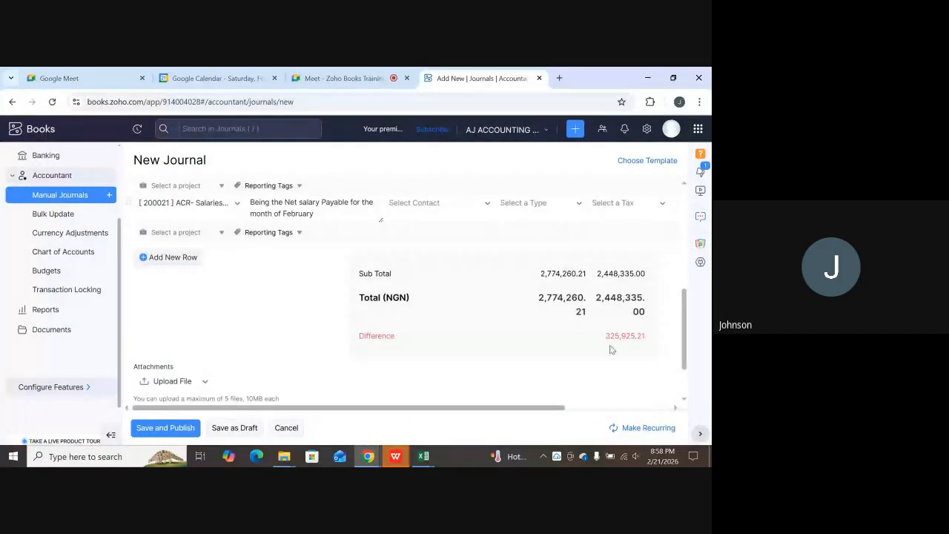
pyautogui.scroll(1, 284, 315)
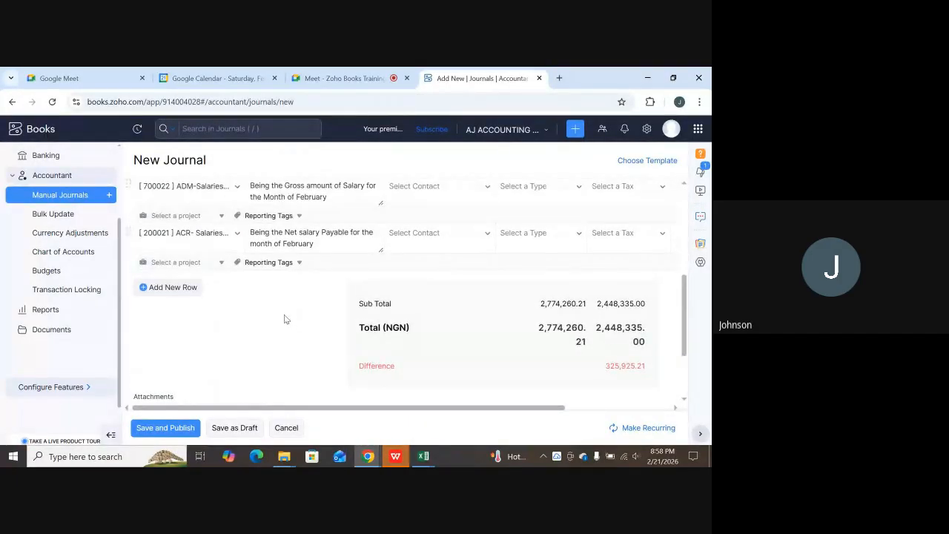
# Add a third journal line and filter its account list by 'paya' to browse payable accounts.
pyautogui.click(143, 312)
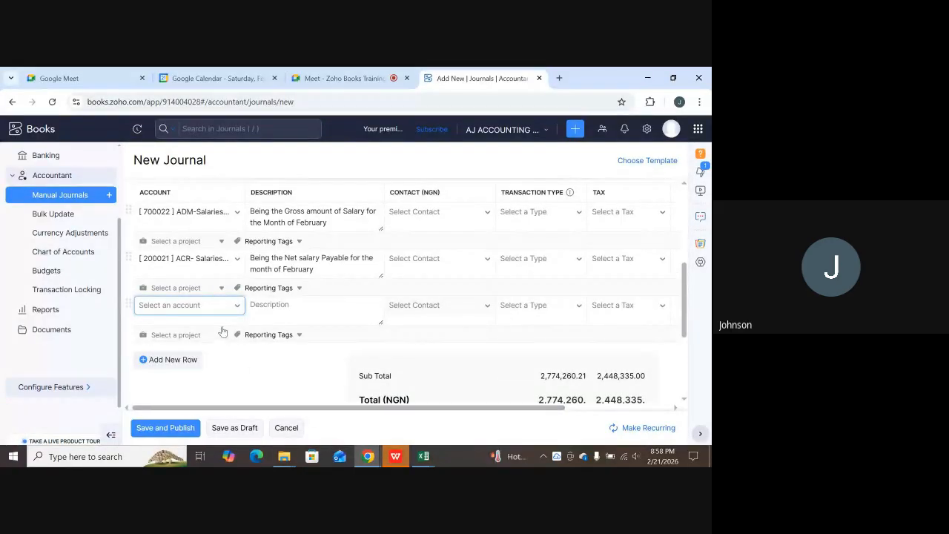
pyautogui.click(190, 306)
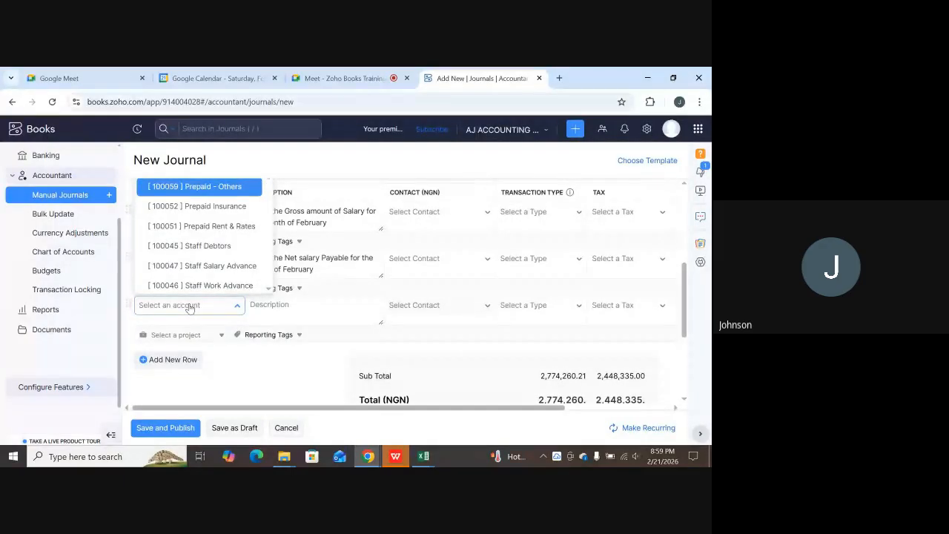
pyautogui.write('pay')
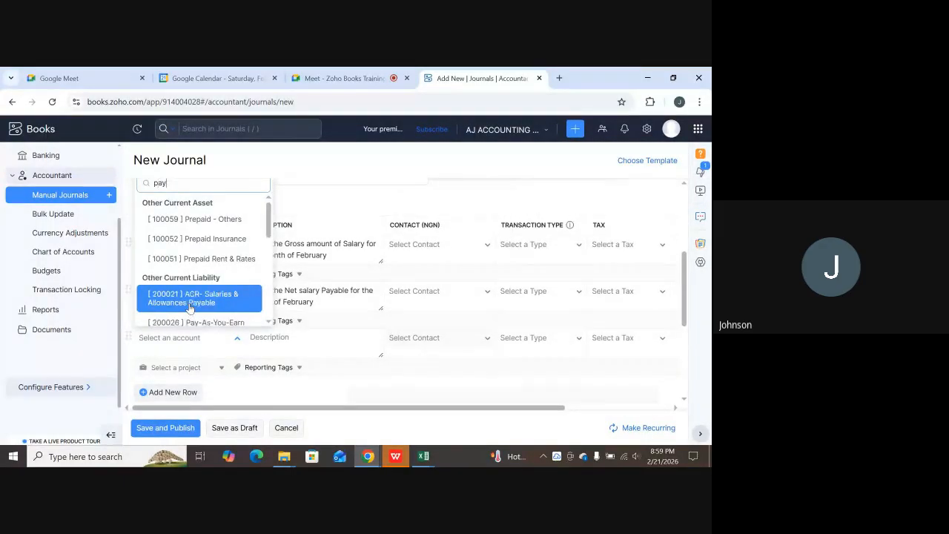
pyautogui.write('a')
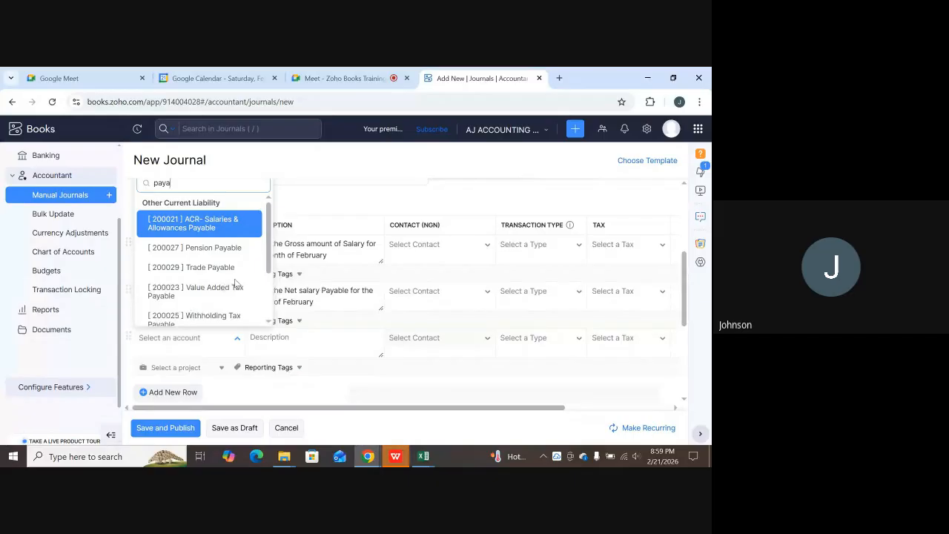
pyautogui.scroll(-1, 236, 283)
pyautogui.scroll(-1, 236, 283)
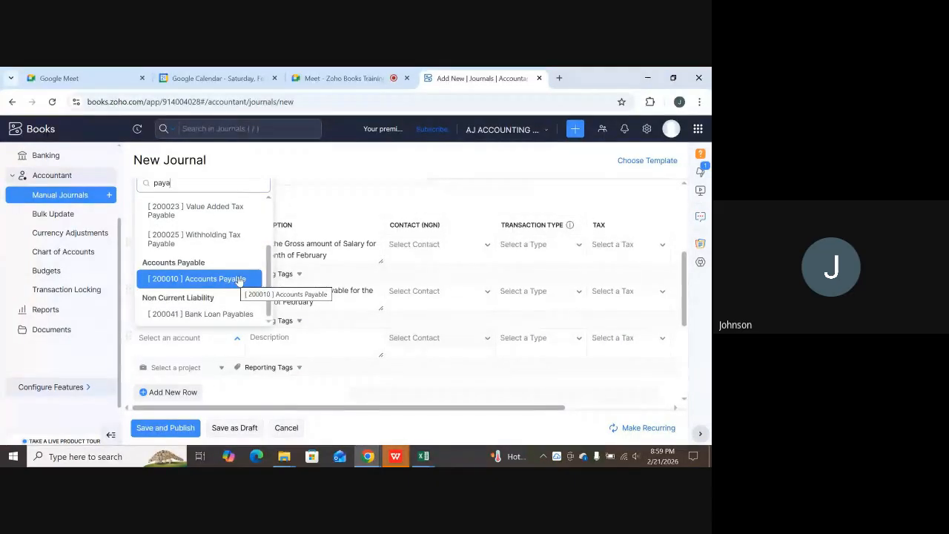
pyautogui.scroll(1, 239, 280)
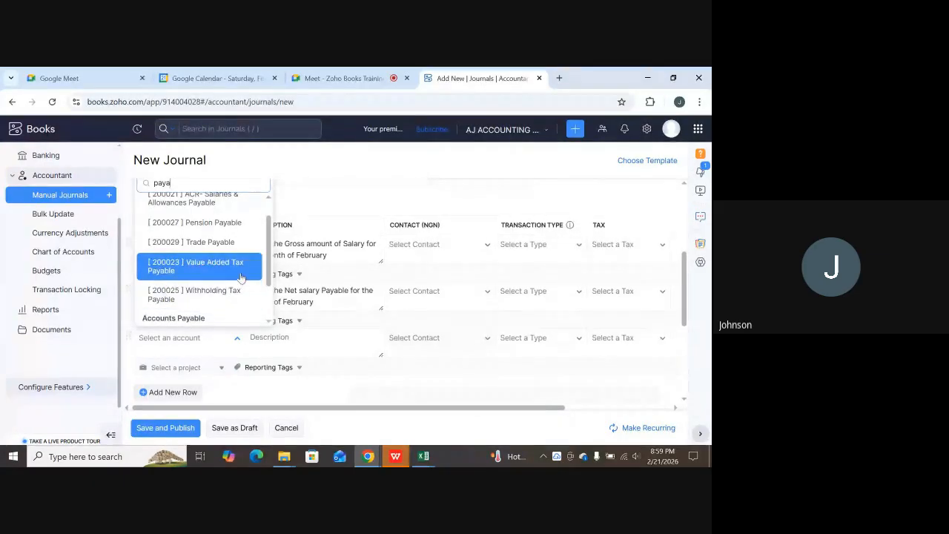
pyautogui.scroll(1, 242, 270)
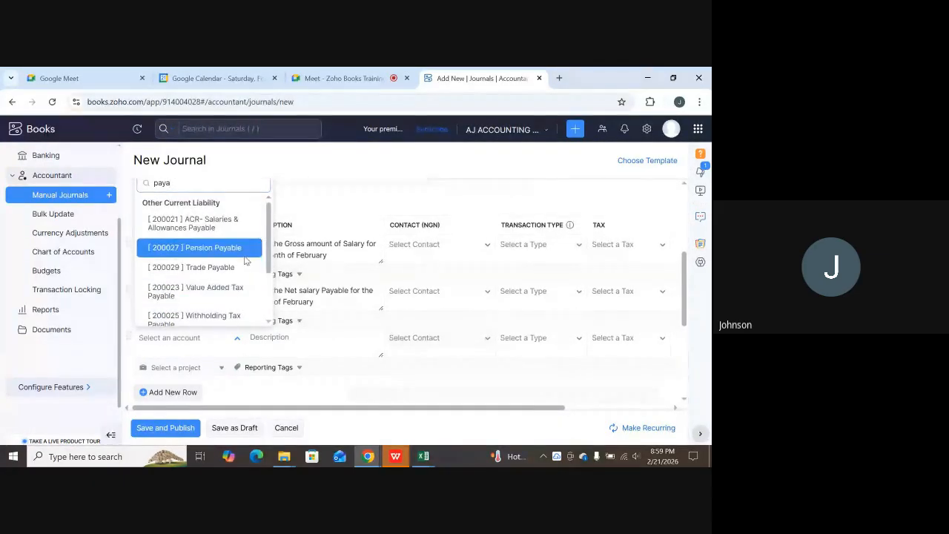
pyautogui.scroll(1, 245, 259)
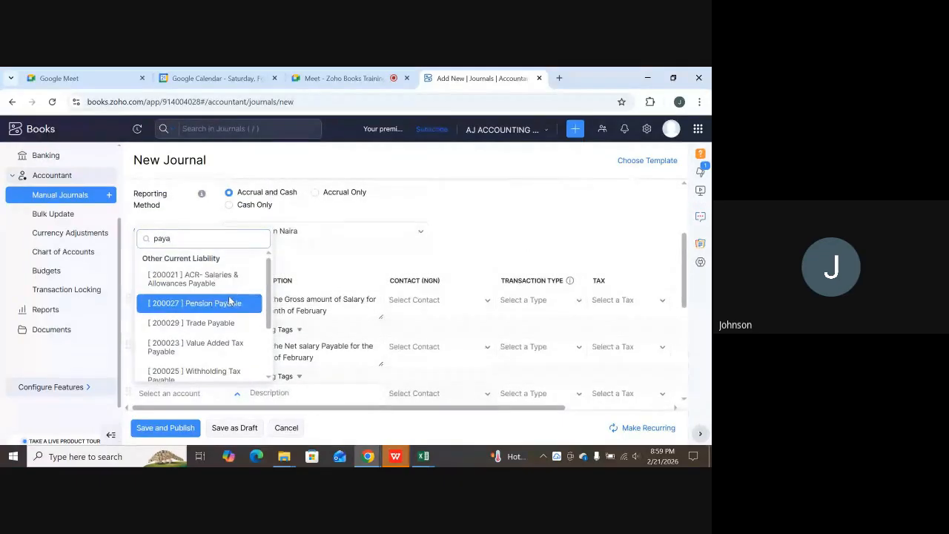
pyautogui.scroll(-1, 232, 303)
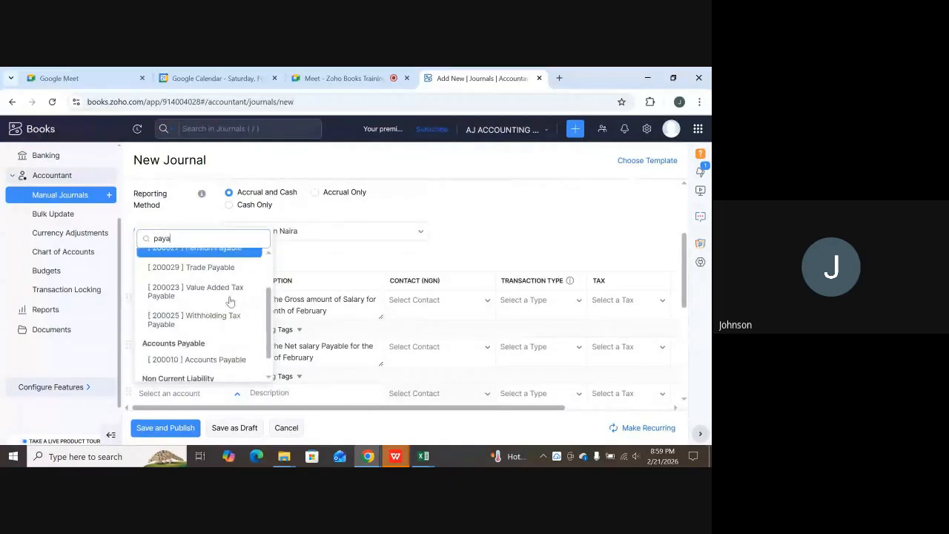
pyautogui.click(424, 456)
pyautogui.click(467, 415)
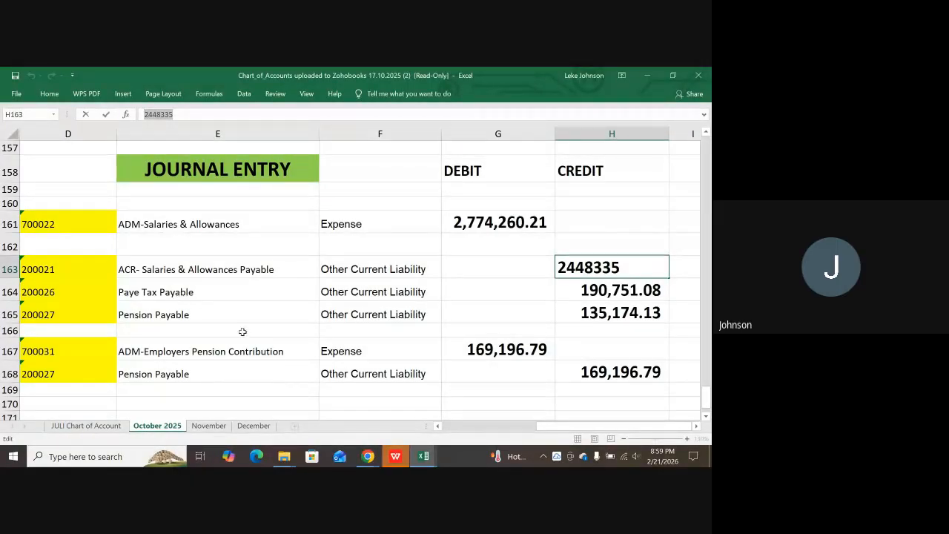
pyautogui.moveTo(415, 458)
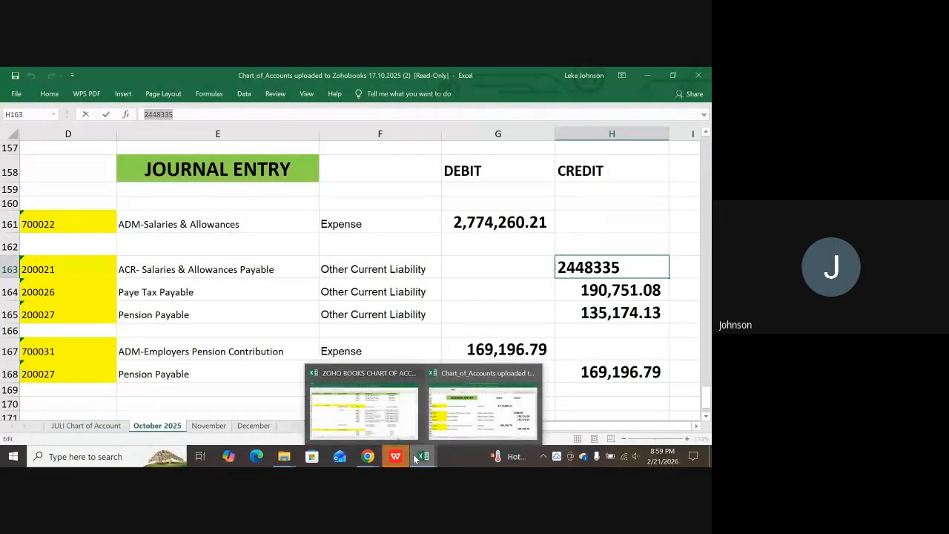
# Set the third journal line's account to [200026] Pay-As-You-Earn.
pyautogui.click(343, 406)
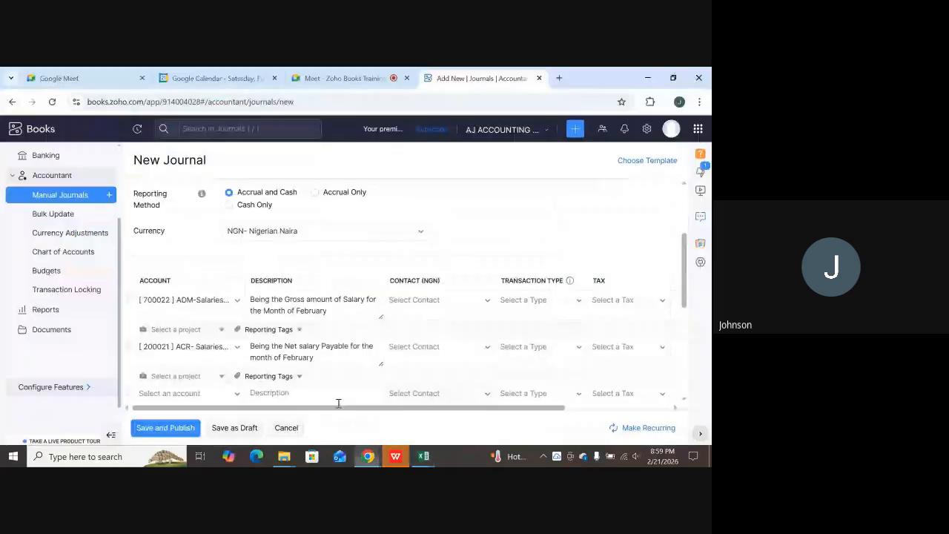
pyautogui.scroll(-2, 236, 287)
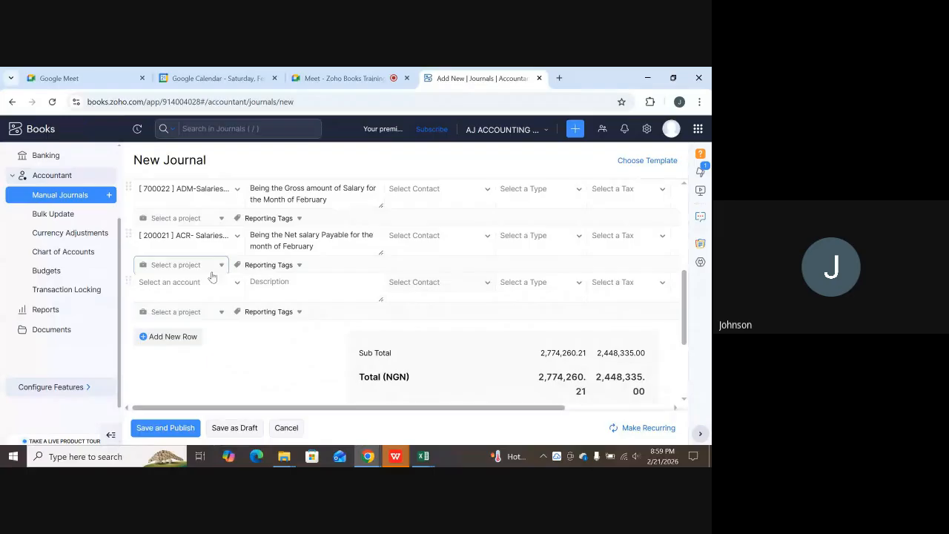
pyautogui.click(199, 283)
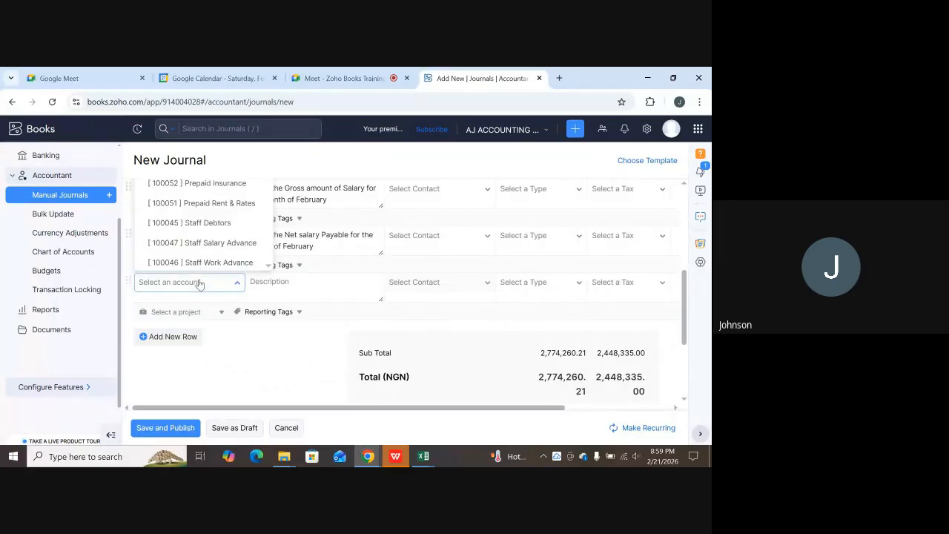
pyautogui.write('pay')
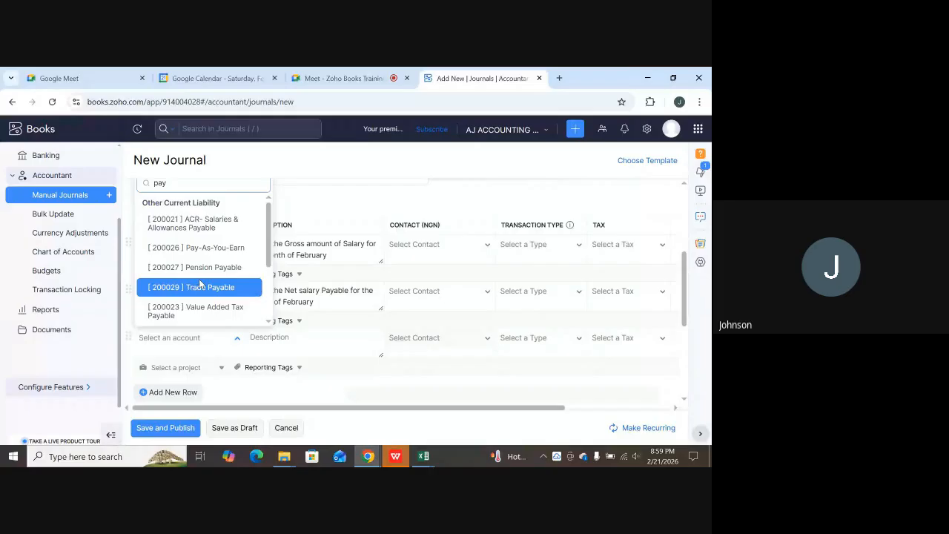
pyautogui.click(220, 255)
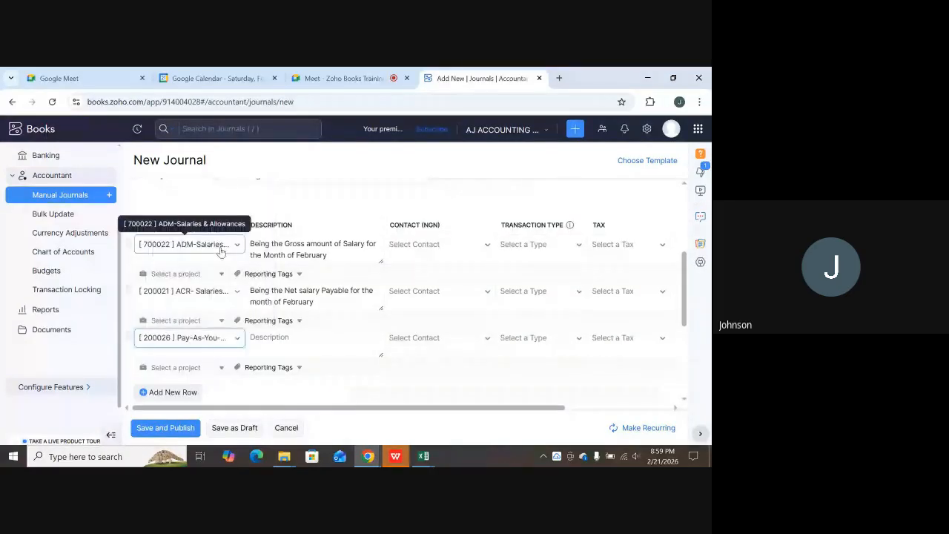
pyautogui.click(427, 460)
# In Excel, commit H163 and copy the PAYE amount 190751.08 from H164.
pyautogui.click(466, 424)
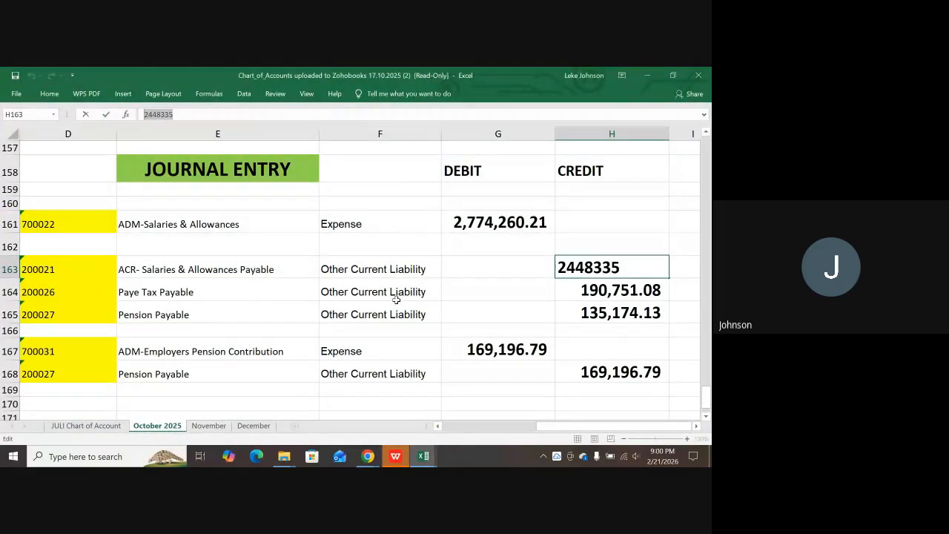
pyautogui.press('Return')
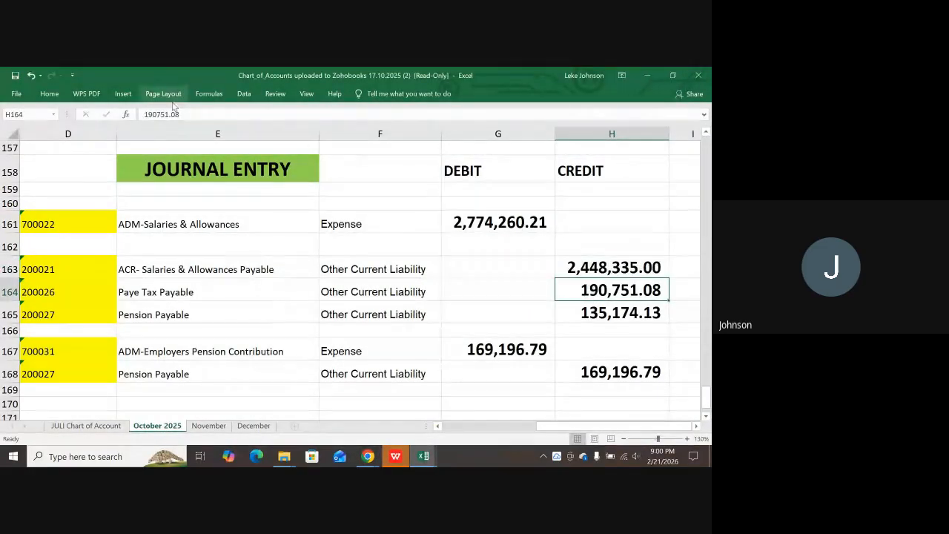
pyautogui.moveTo(184, 114); pyautogui.dragTo(140, 113)
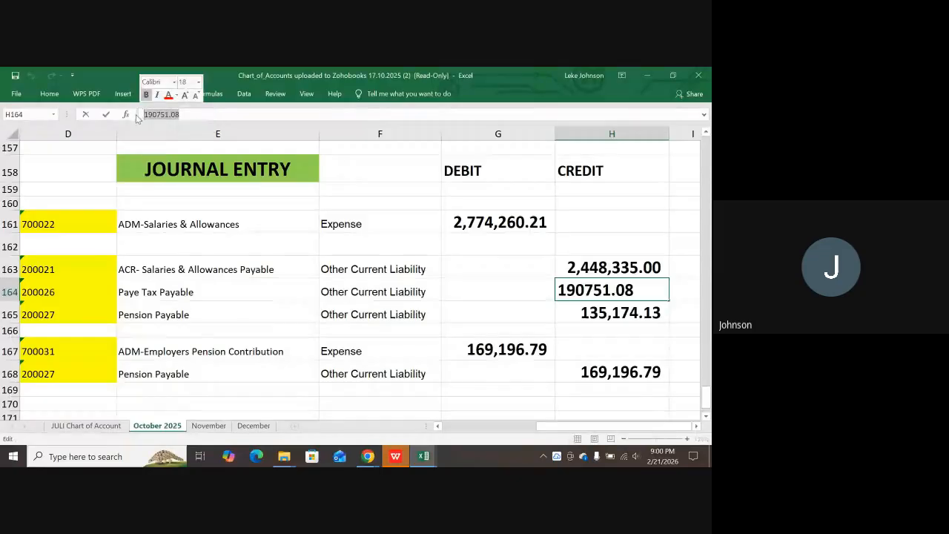
pyautogui.click(368, 456)
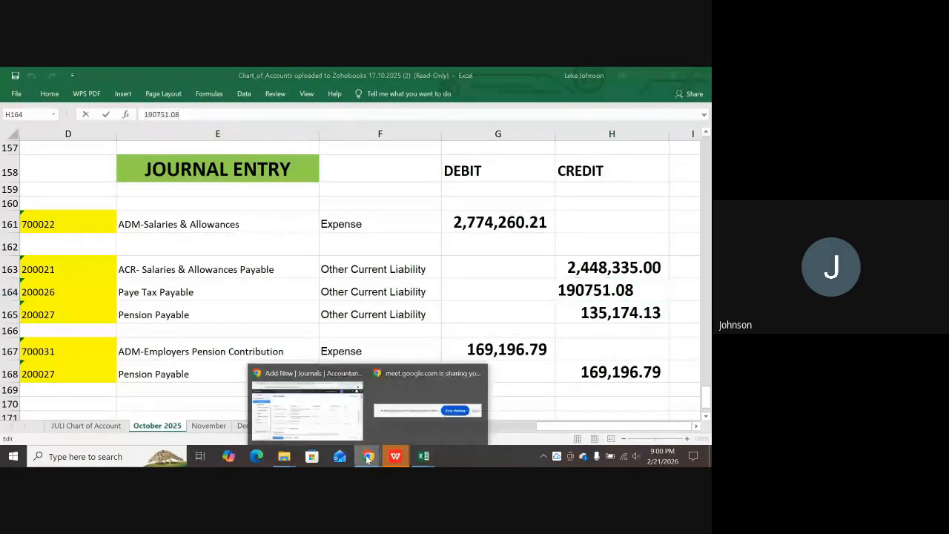
pyautogui.click(302, 412)
pyautogui.click(263, 336)
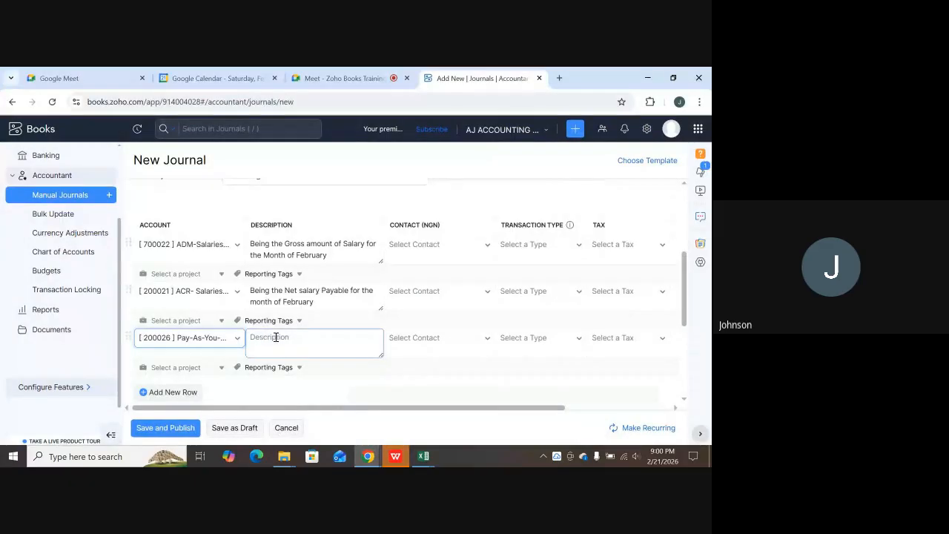
# Describe the PAYE line 'The PAYE on February Salary' and credit it 190751.08.
pyautogui.click(275, 340)
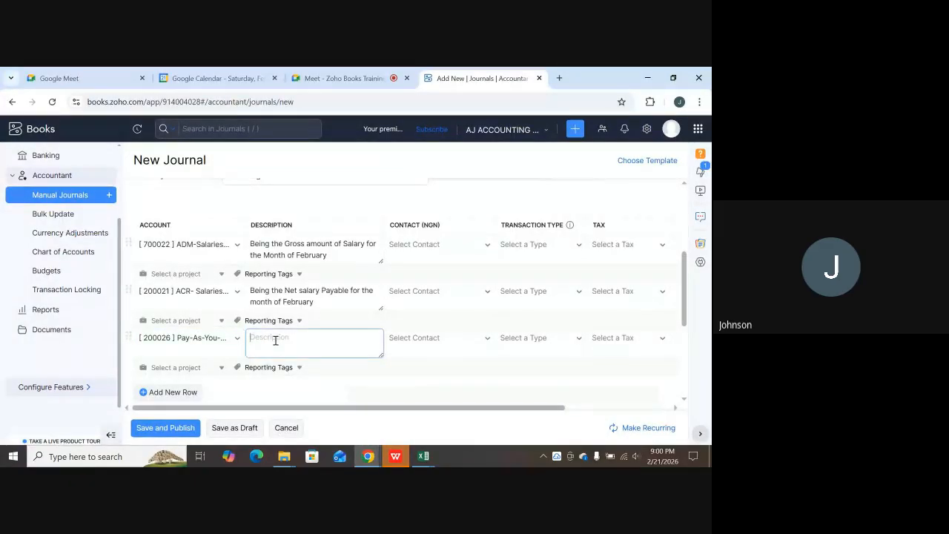
pyautogui.write('The PAYE o')
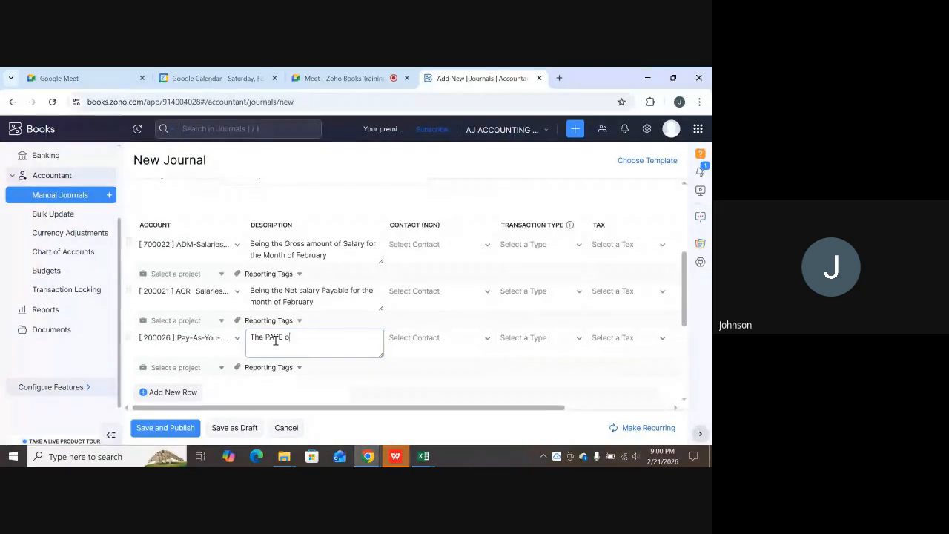
pyautogui.write('n t')
pyautogui.press('BackSpace')
pyautogui.write('February Salary')
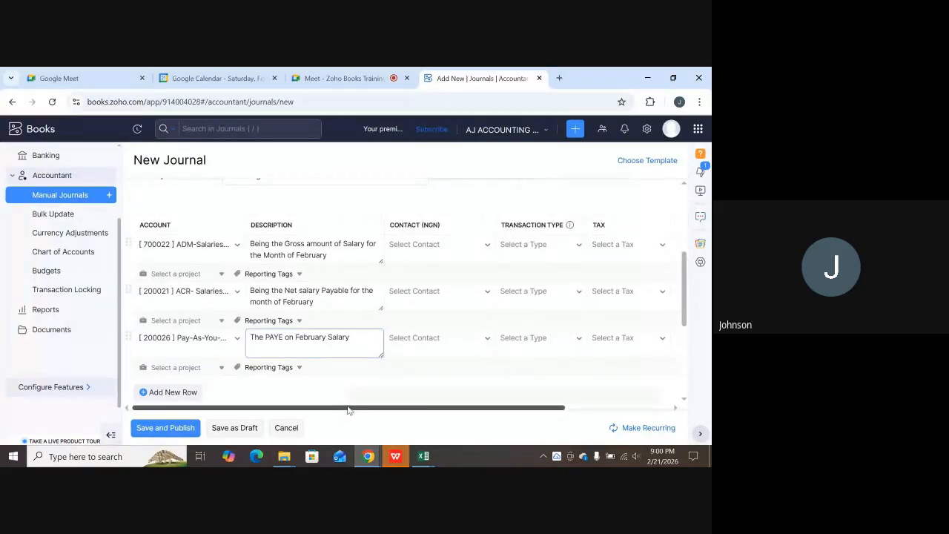
pyautogui.moveTo(341, 408); pyautogui.dragTo(474, 410)
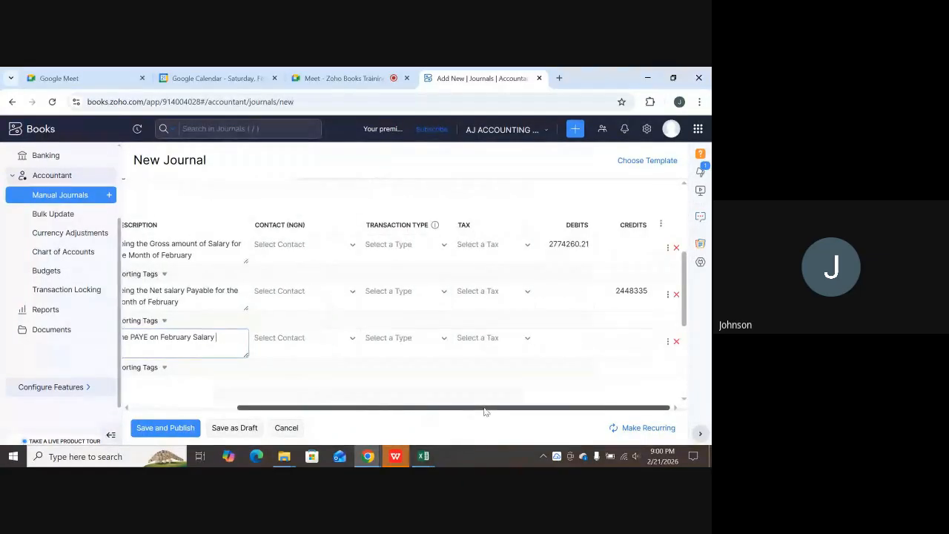
pyautogui.click(624, 339)
pyautogui.write('196751.08')
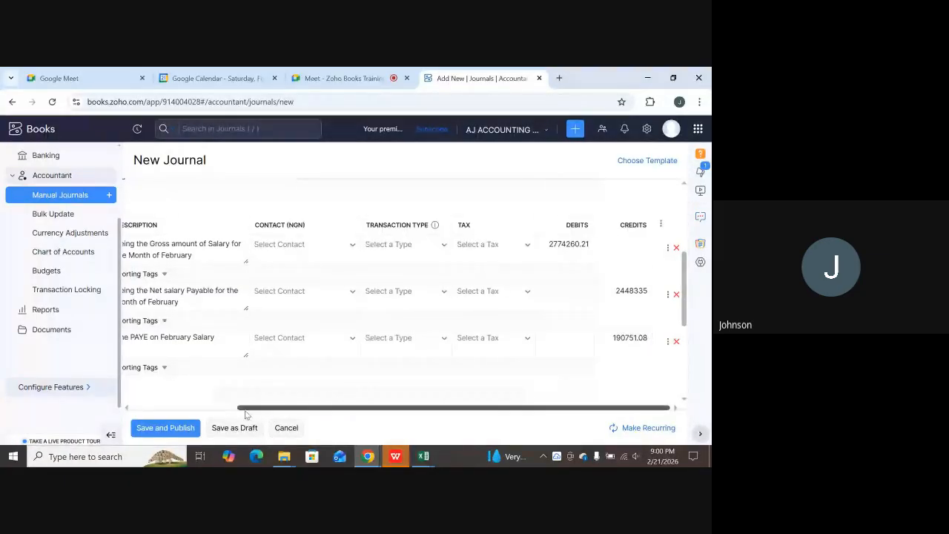
# Add a fourth journal line using account [200027] Pension Payable.
pyautogui.moveTo(247, 408); pyautogui.dragTo(137, 406)
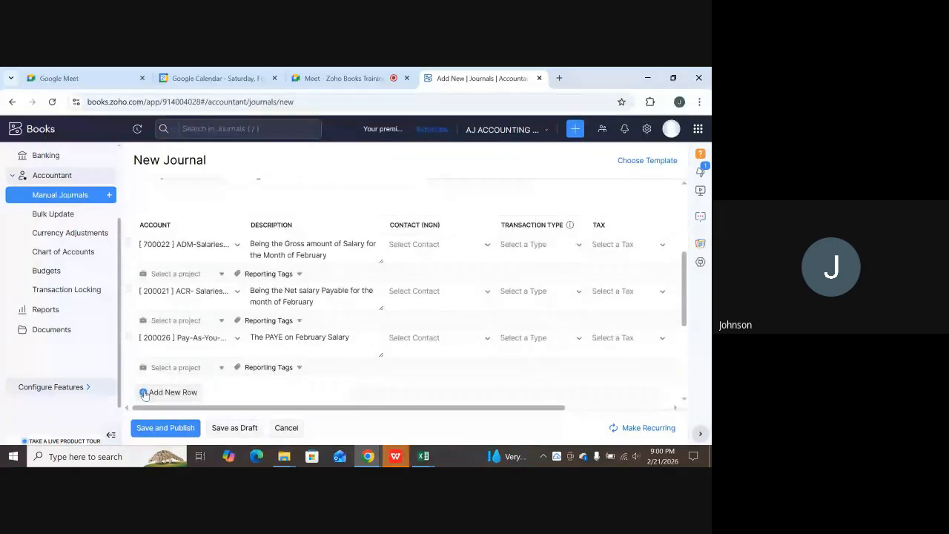
pyautogui.scroll(-2, 144, 395)
pyautogui.click(145, 277)
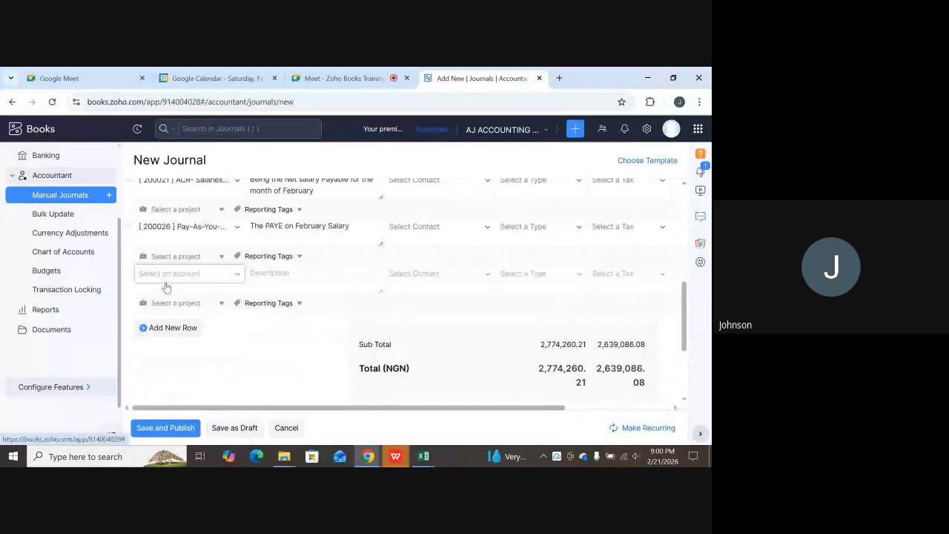
pyautogui.click(189, 273)
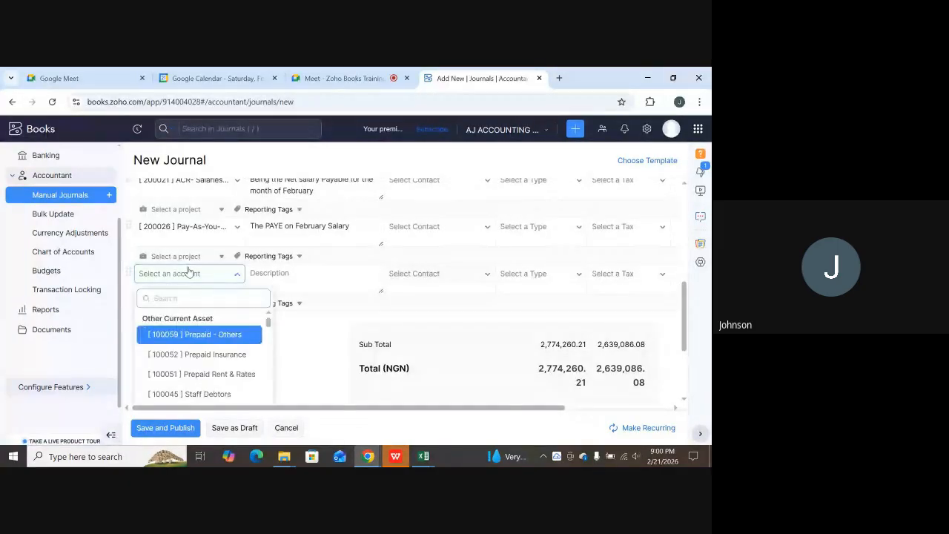
pyautogui.write('pen')
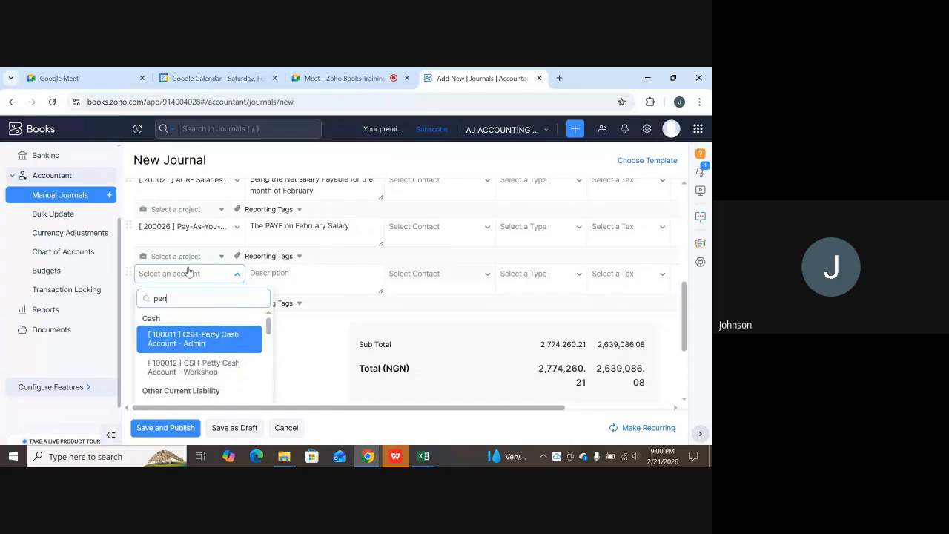
pyautogui.write('sion')
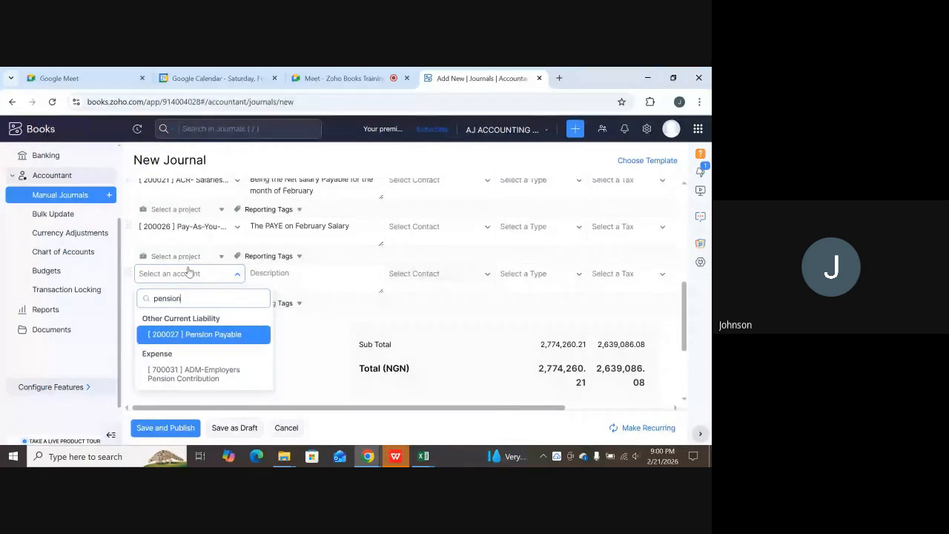
pyautogui.click(230, 336)
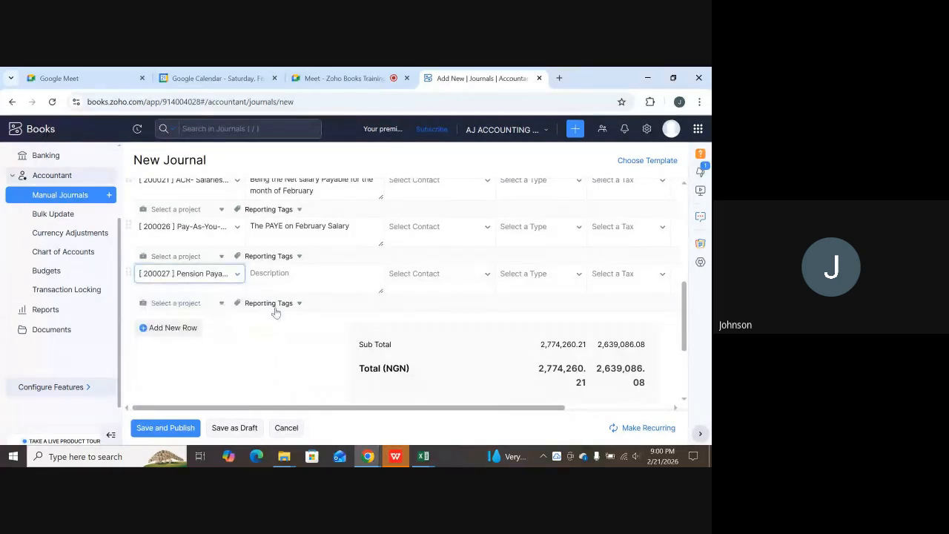
# Enter 'Pension Payable for February' as the pension line's description.
pyautogui.click(303, 287)
pyautogui.click(303, 283)
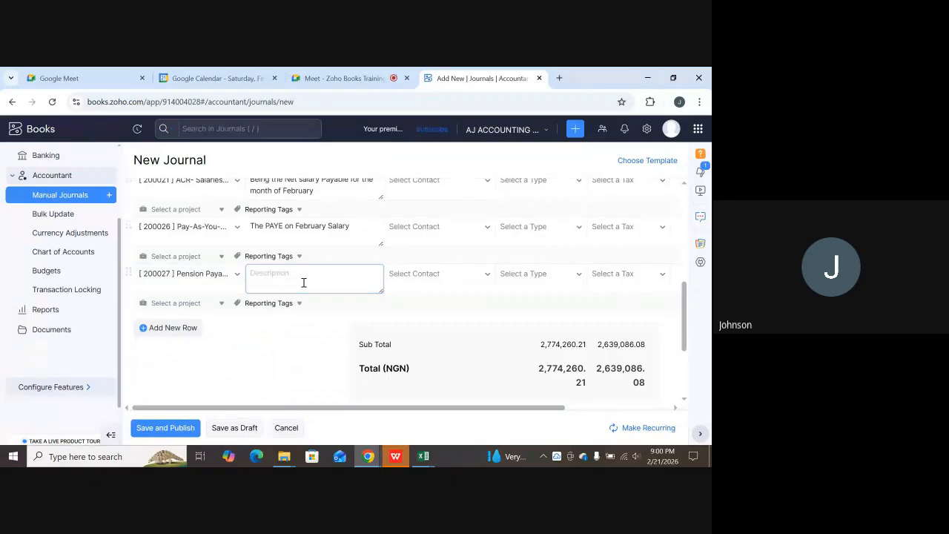
pyautogui.write('Pension Payable for Febr')
pyautogui.write('uary')
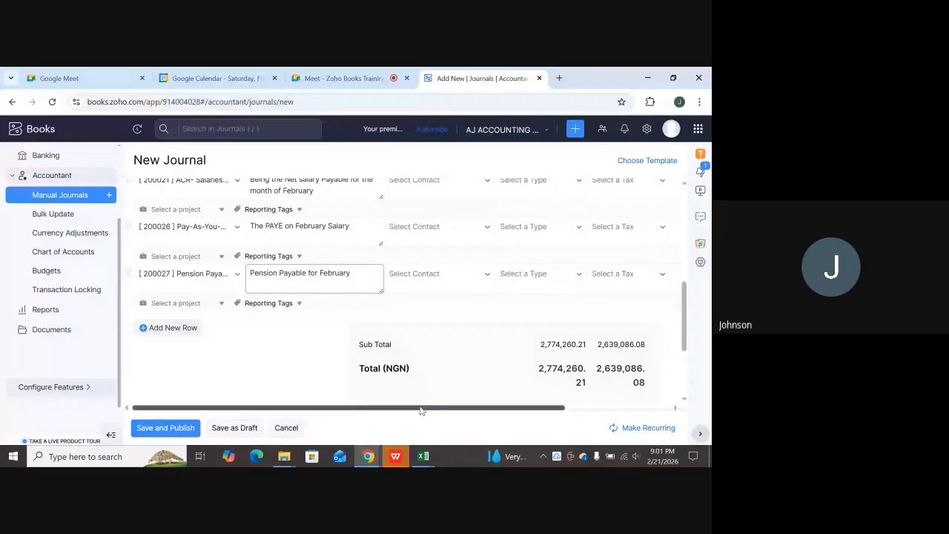
pyautogui.moveTo(419, 410); pyautogui.dragTo(550, 405)
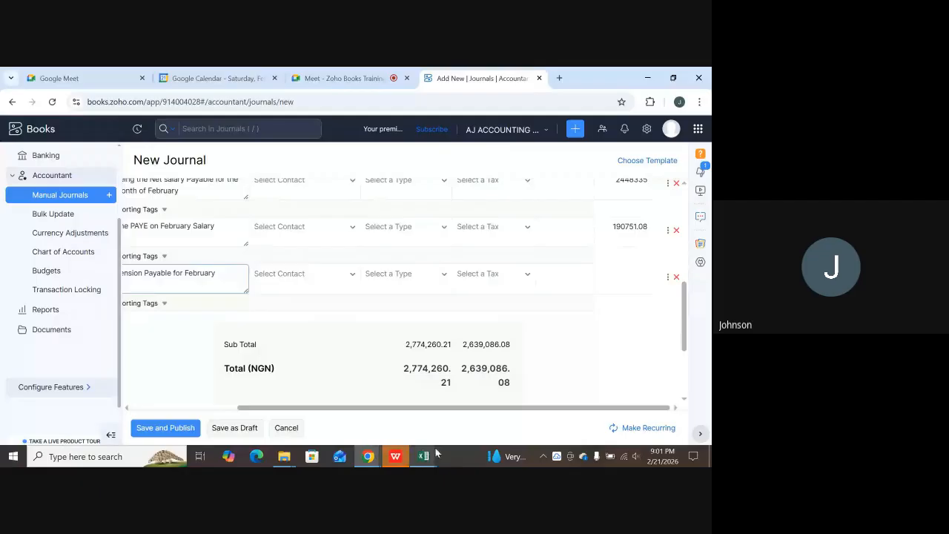
# Copy the pension amount 135174.13 from Excel cell H165.
pyautogui.moveTo(436, 453)
pyautogui.click(482, 406)
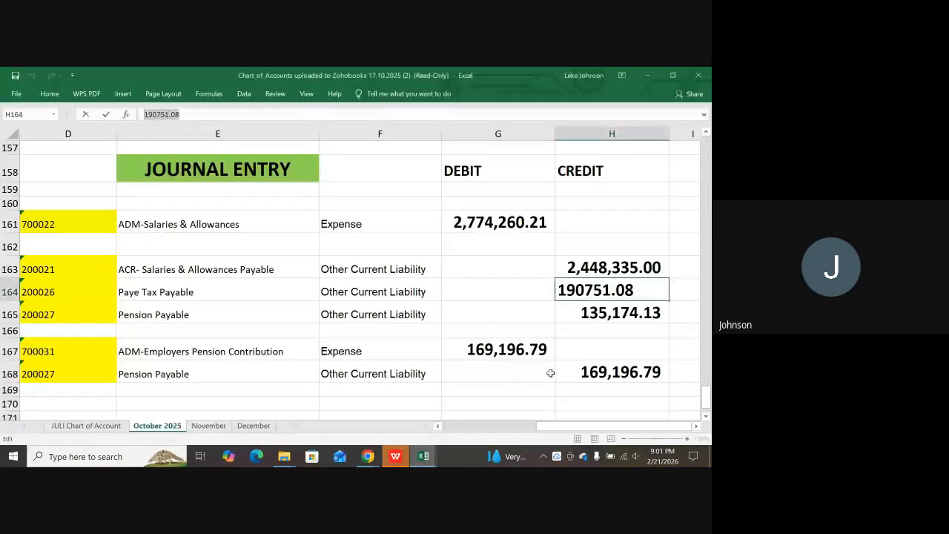
pyautogui.click(596, 315)
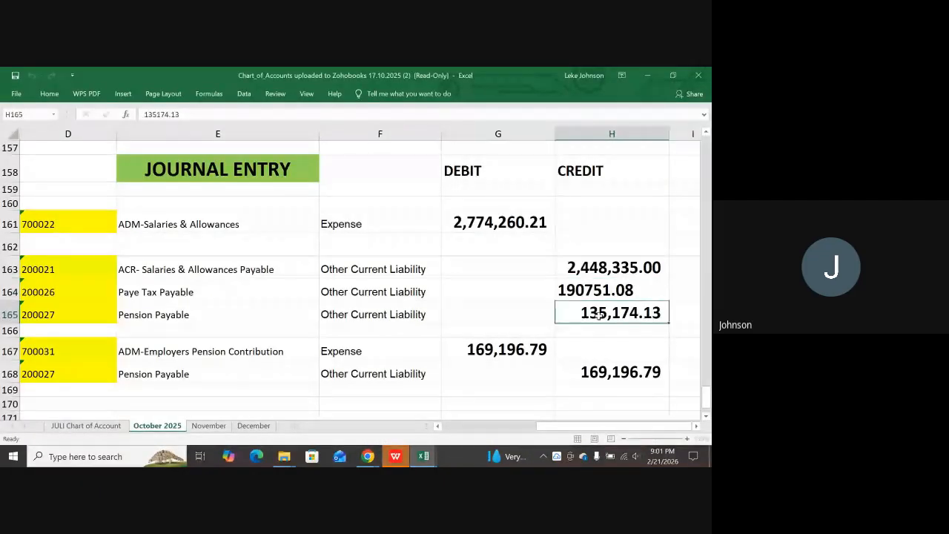
pyautogui.click(204, 115)
pyautogui.doubleClick(204, 115)
pyautogui.hotkey('ctrl', 'c')
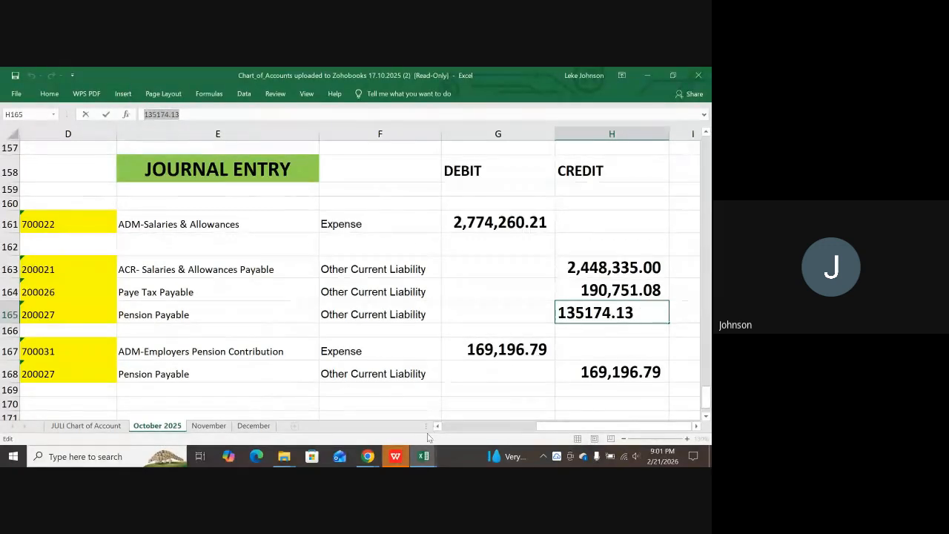
pyautogui.click(424, 455)
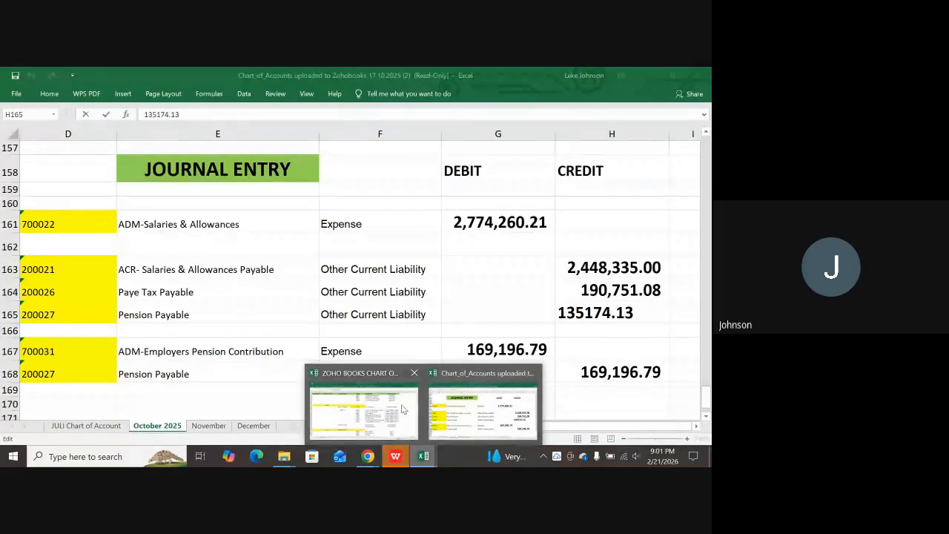
pyautogui.moveTo(368, 457)
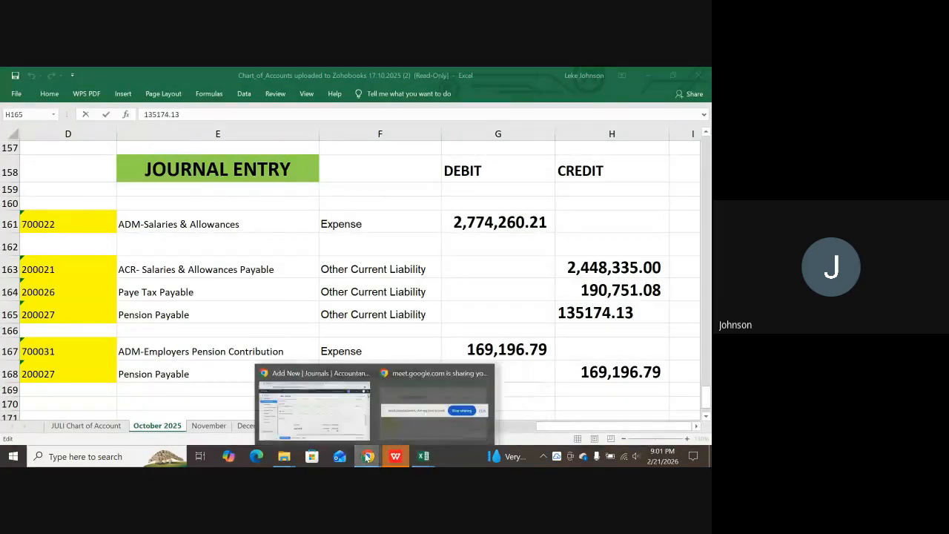
pyautogui.click(326, 427)
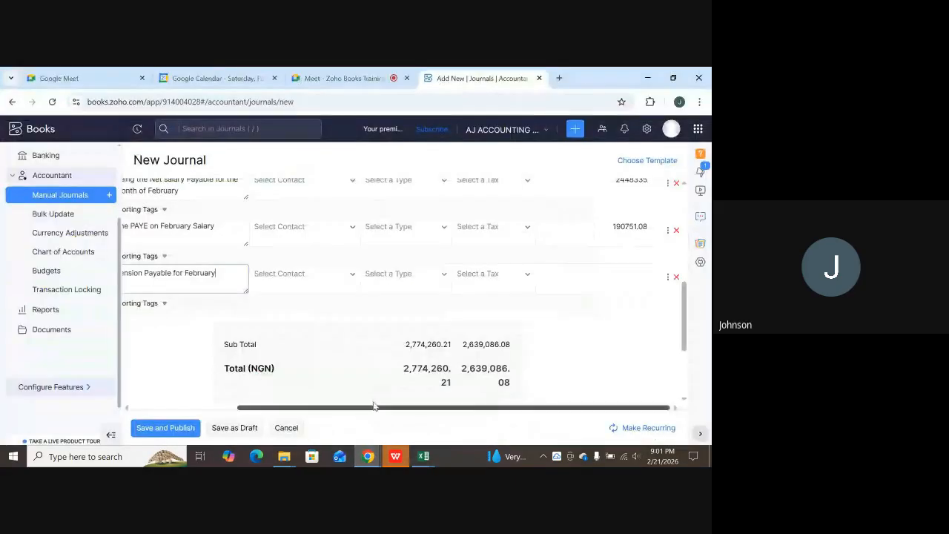
# Credit the Pension Payable line 135174.13, balancing both totals at 2,774,260.21 with 0.00 difference.
pyautogui.click(614, 272)
pyautogui.hotkey('ctrl', 'v')
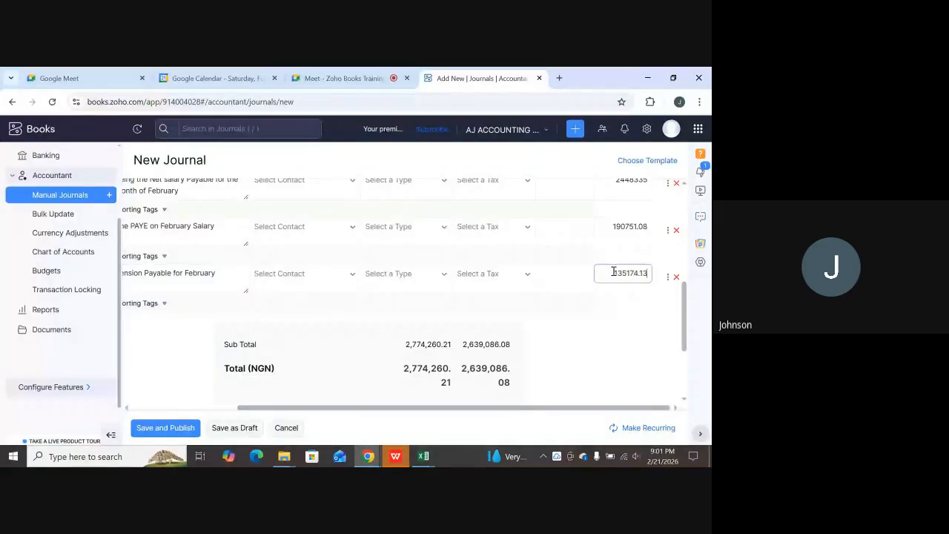
pyautogui.click(571, 275)
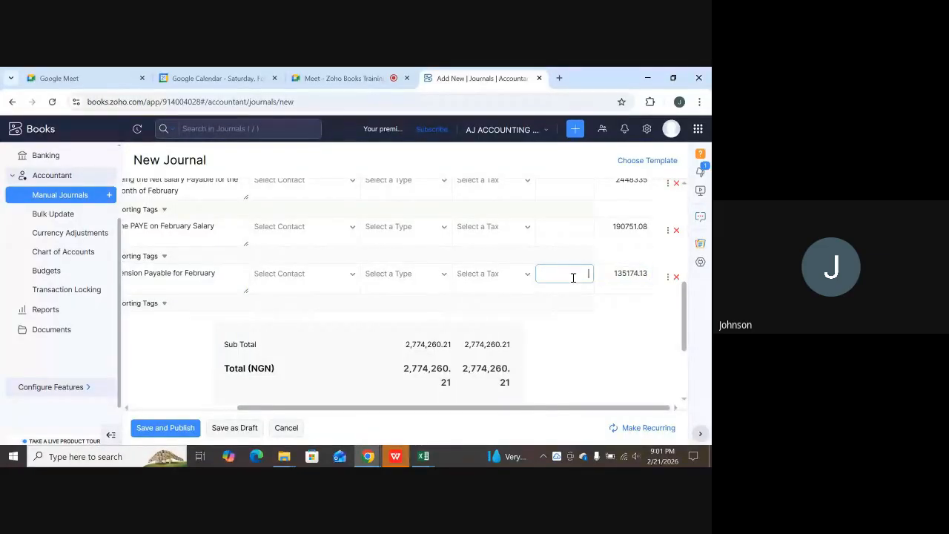
pyautogui.scroll(-2, 540, 343)
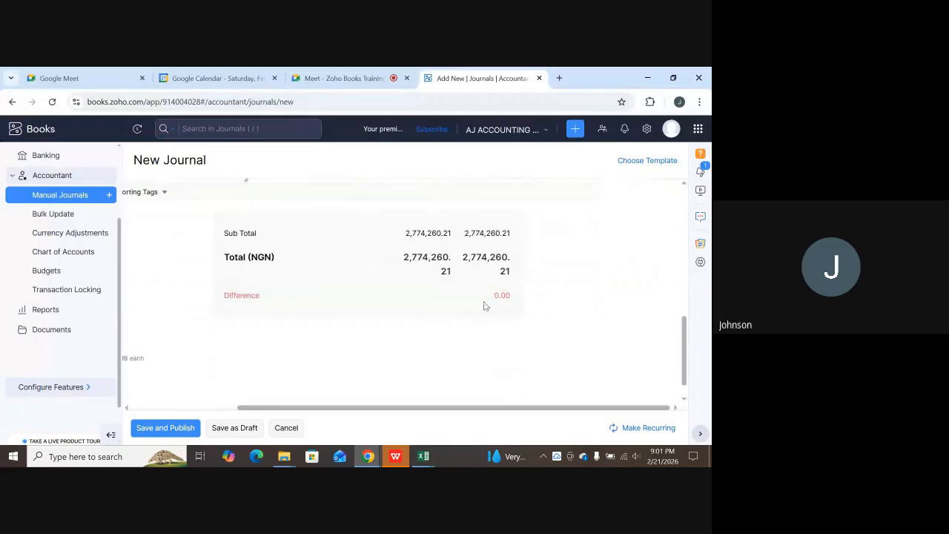
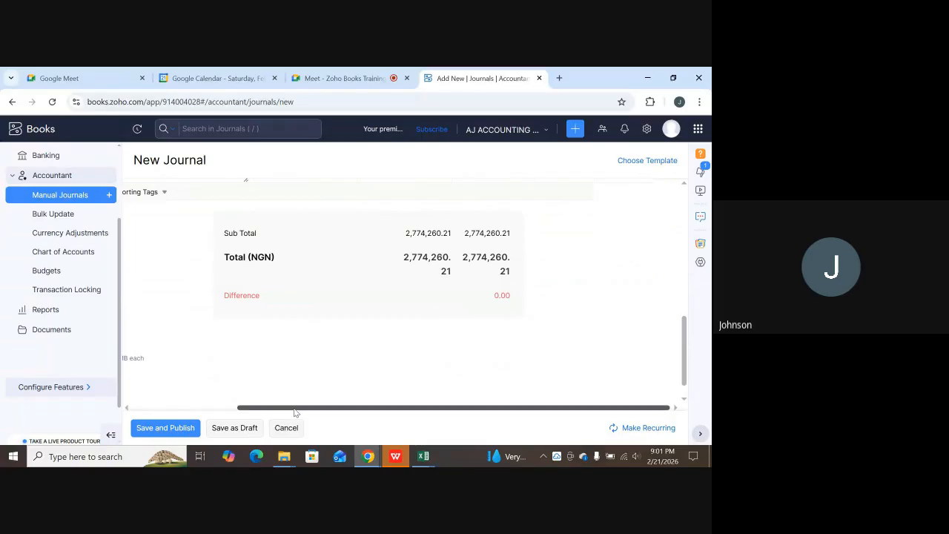
# Publish the balanced NGN 2,774,260.21 salary control journal as journal #1.
pyautogui.moveTo(294, 410); pyautogui.dragTo(169, 408)
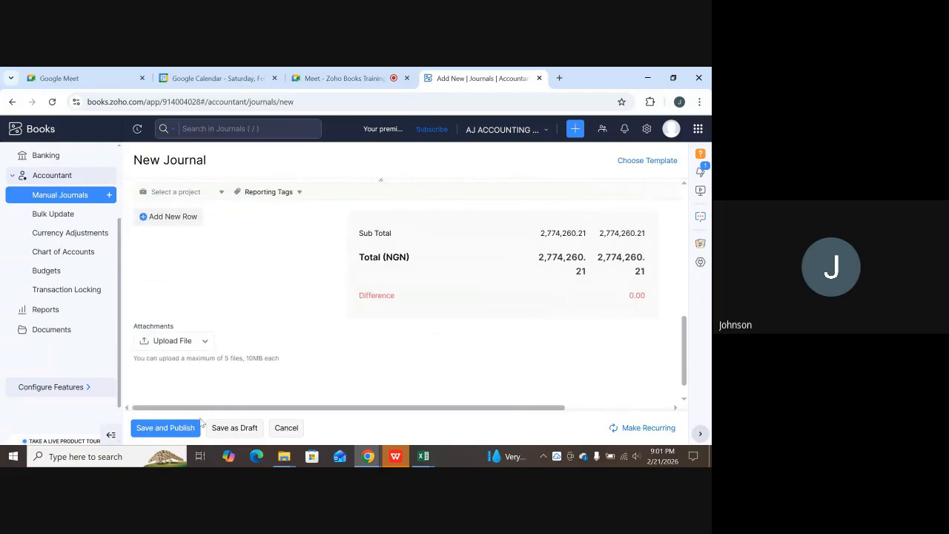
pyautogui.scroll(10, 281, 378)
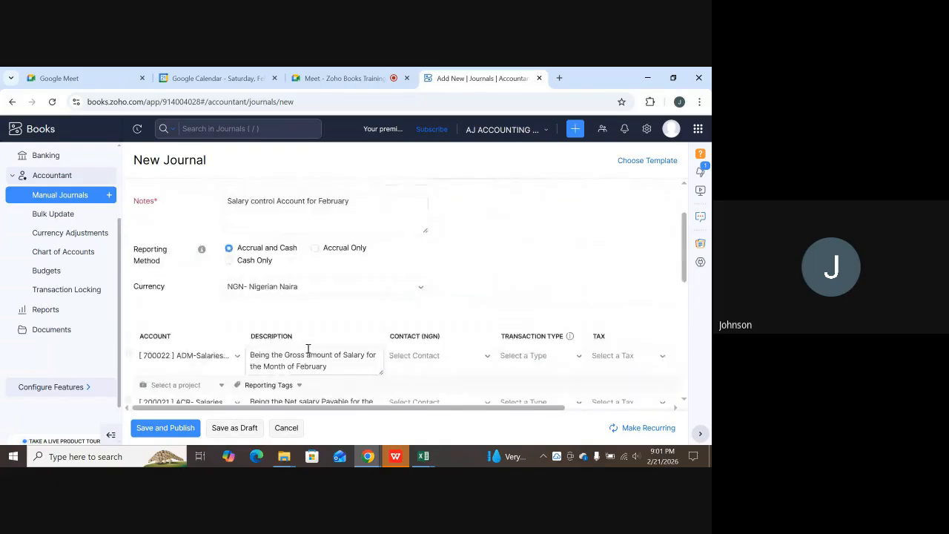
pyautogui.scroll(2, 331, 337)
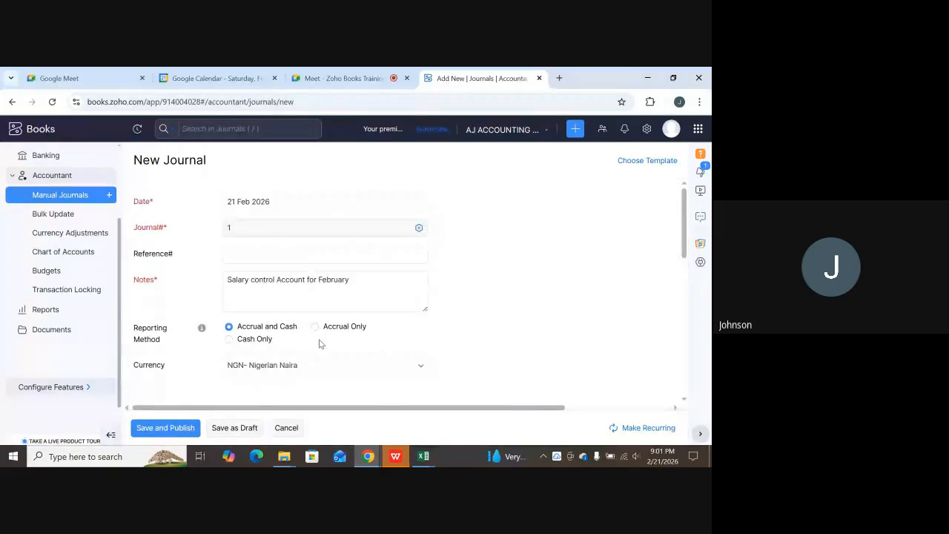
pyautogui.click(172, 430)
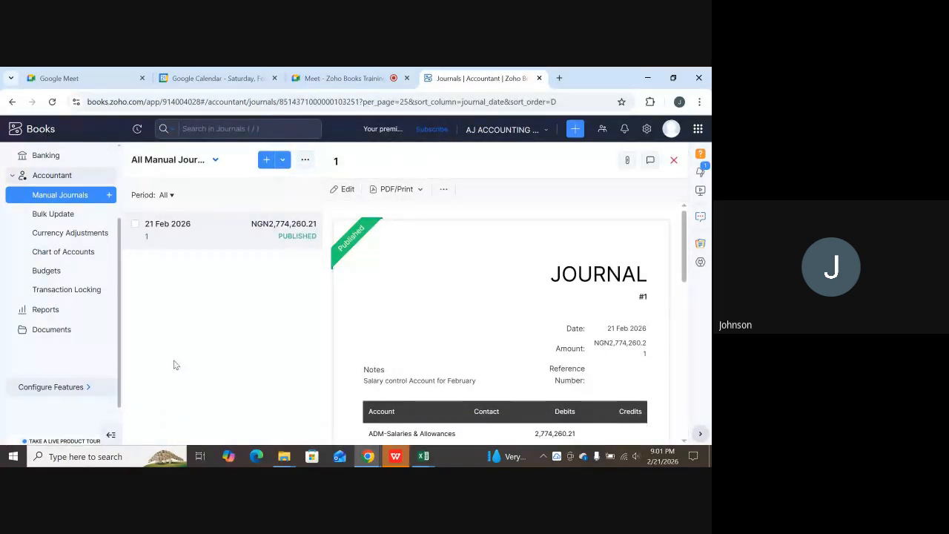
# Start a new blank manual journal, numbered 2 and dated 21 Feb 2026.
pyautogui.click(268, 160)
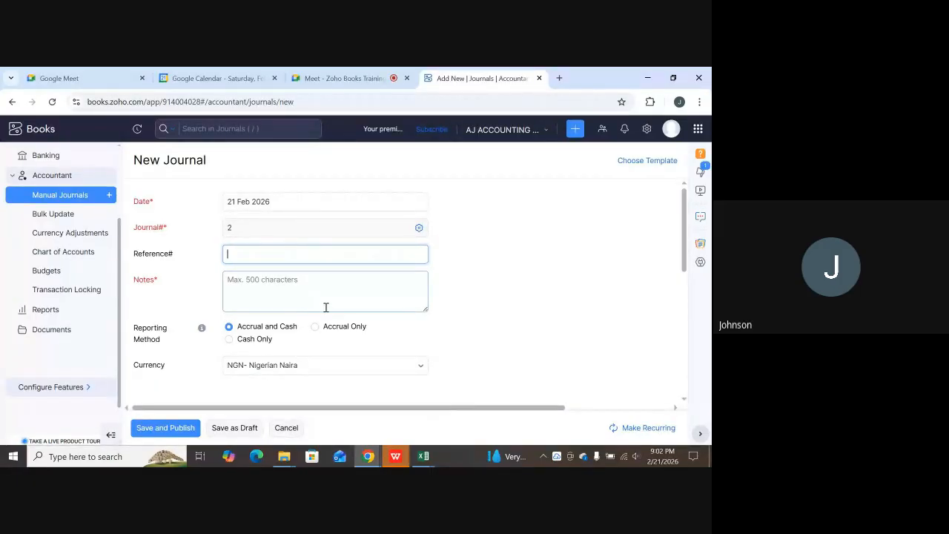
# Copy the 169196.79 employer pension amount from Excel cell G167, then return to Zoho Books.
pyautogui.click(397, 458)
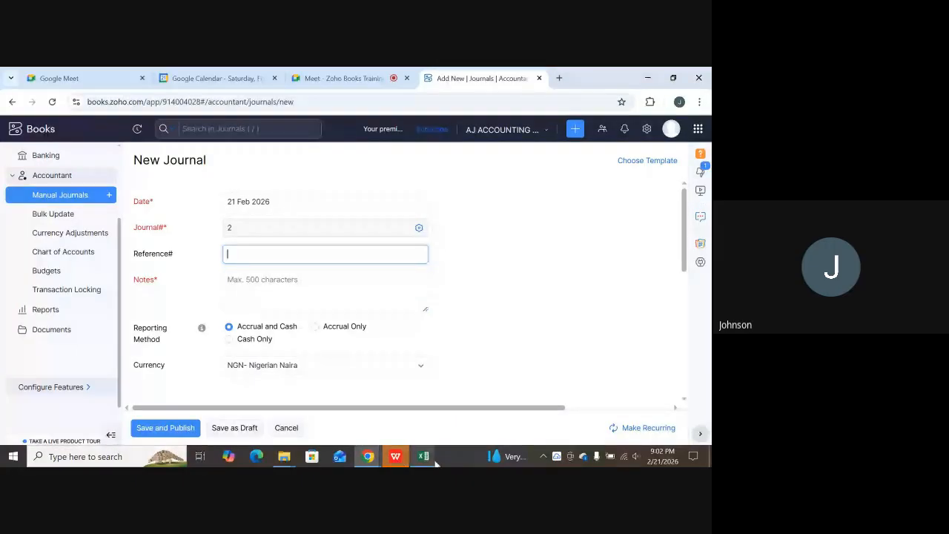
pyautogui.click(435, 460)
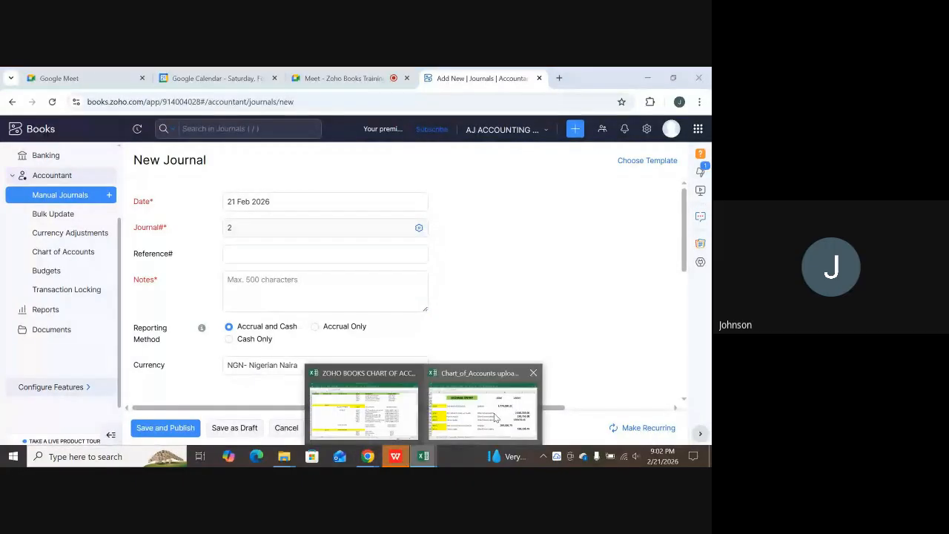
pyautogui.click(489, 407)
pyautogui.scroll(-1, 412, 375)
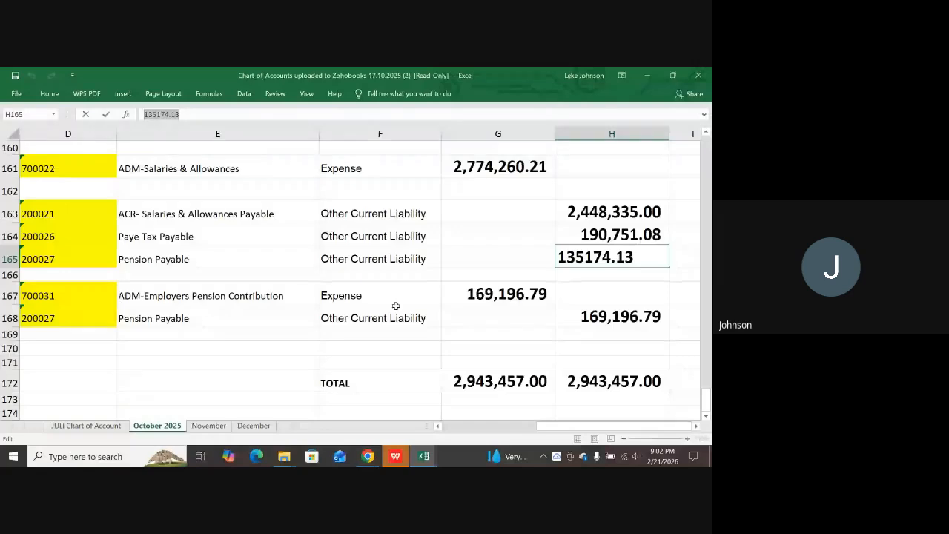
pyautogui.click(493, 295)
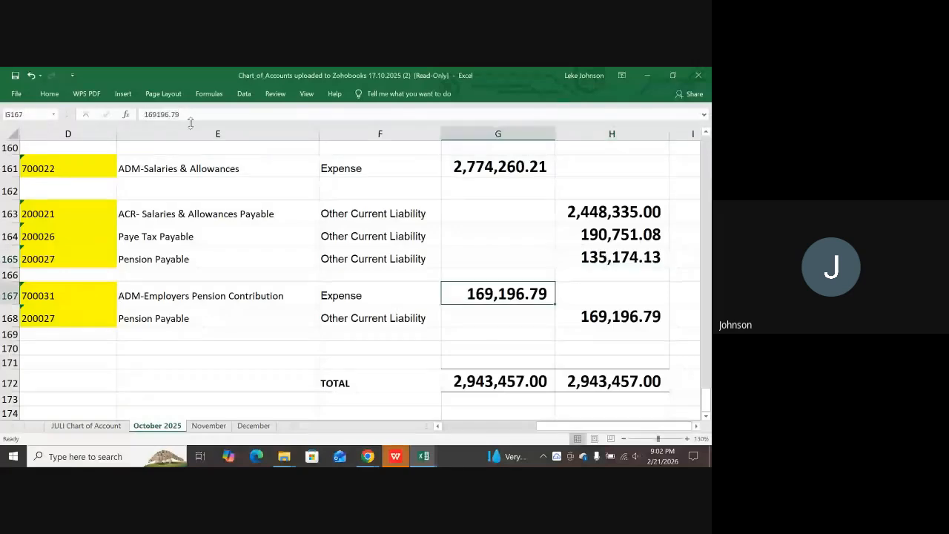
pyautogui.moveTo(190, 123); pyautogui.dragTo(132, 120)
pyautogui.hotkey('ctrl', 'c')
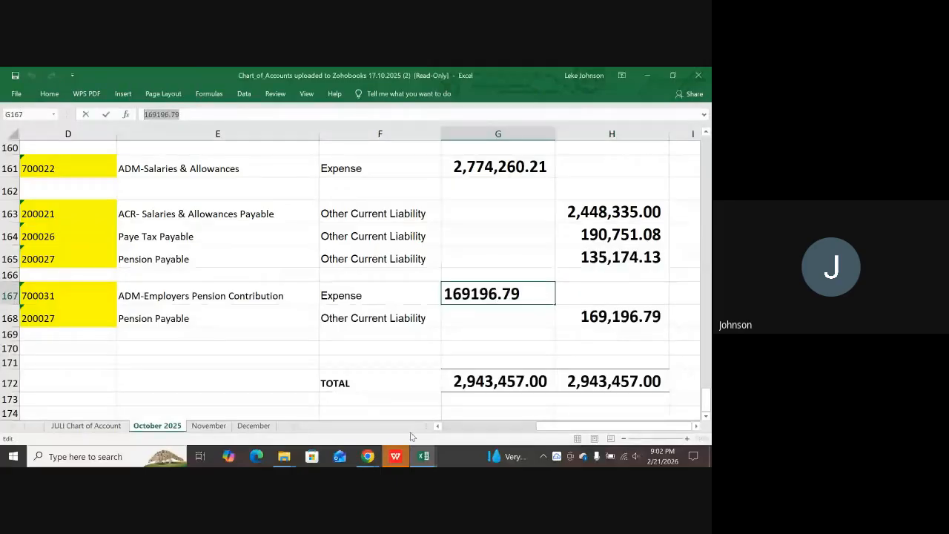
pyautogui.click(366, 455)
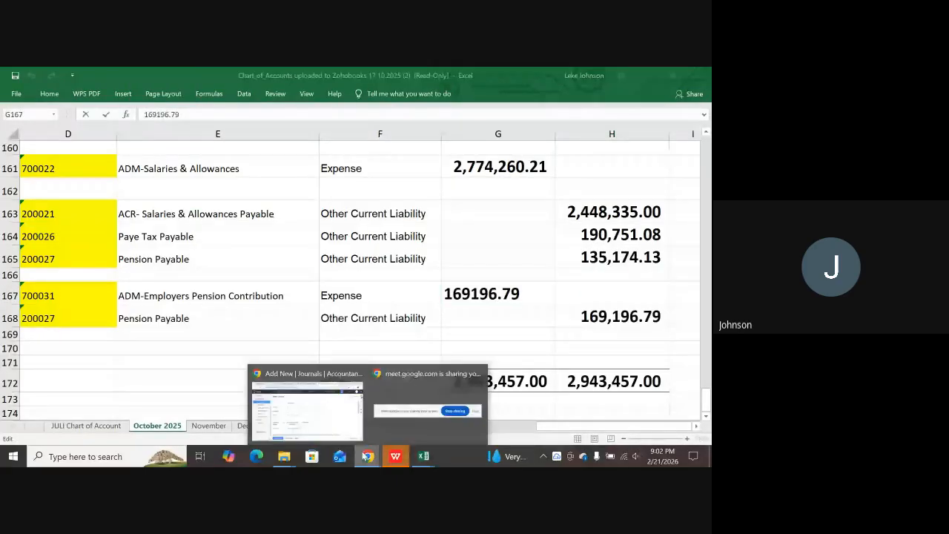
pyautogui.click(322, 416)
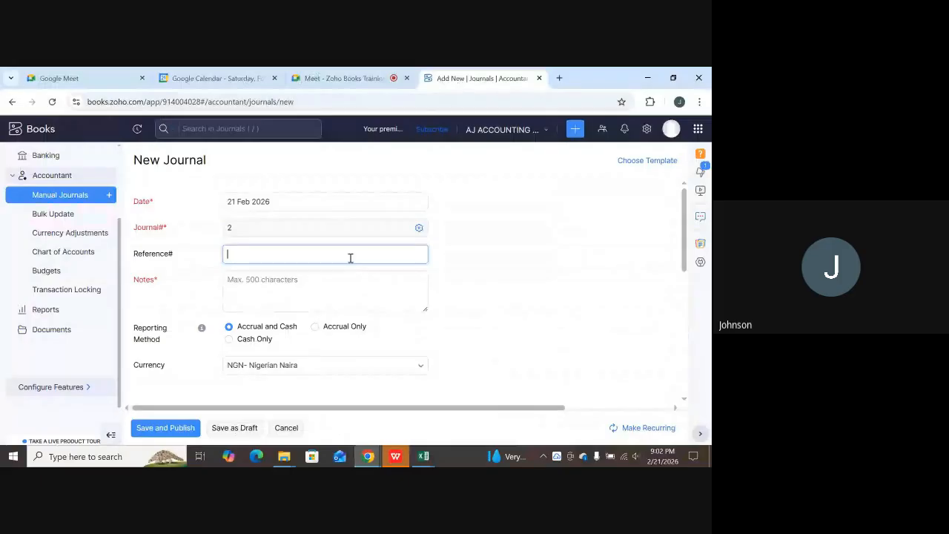
# Set line 1 to ADM-Employers Pension Contribution, described 'Being the 10% pension contribution from the Employer'.
pyautogui.scroll(-5, 351, 257)
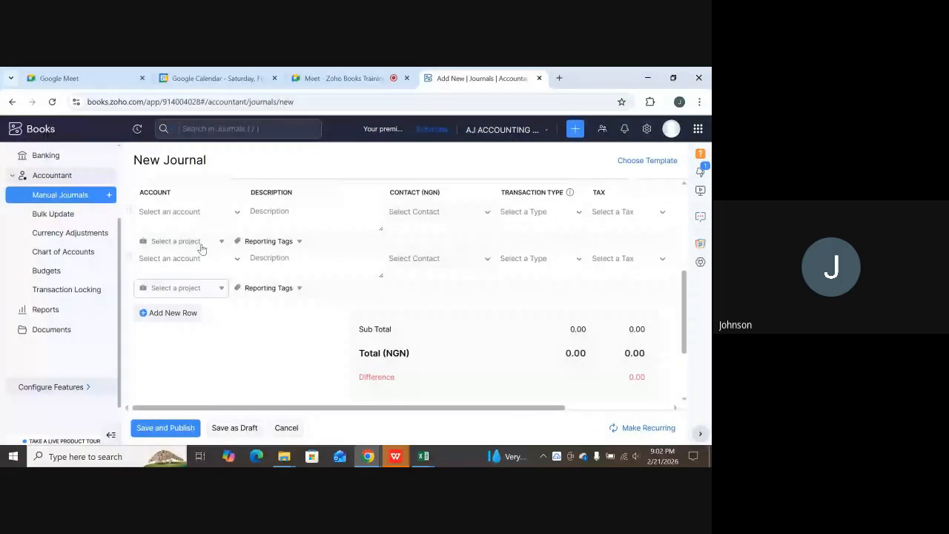
pyautogui.click(190, 213)
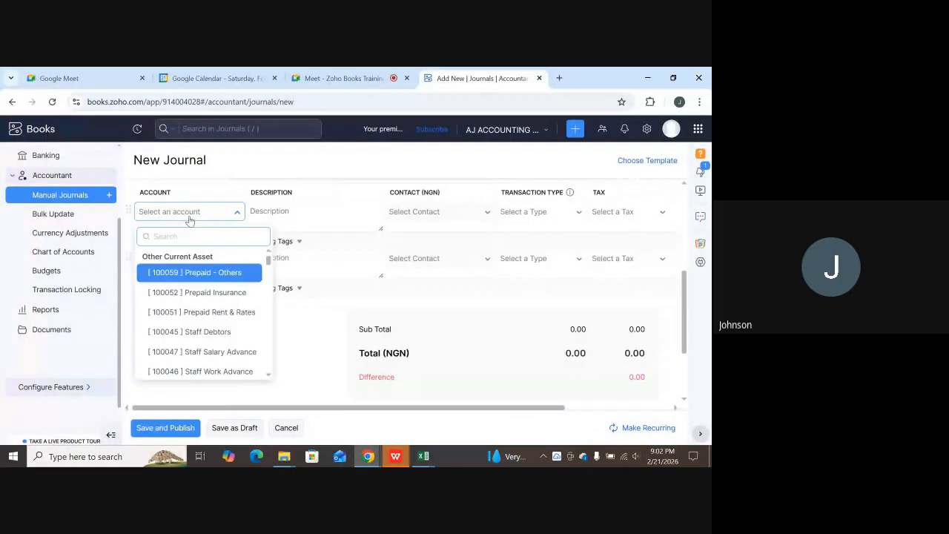
pyautogui.write('adm')
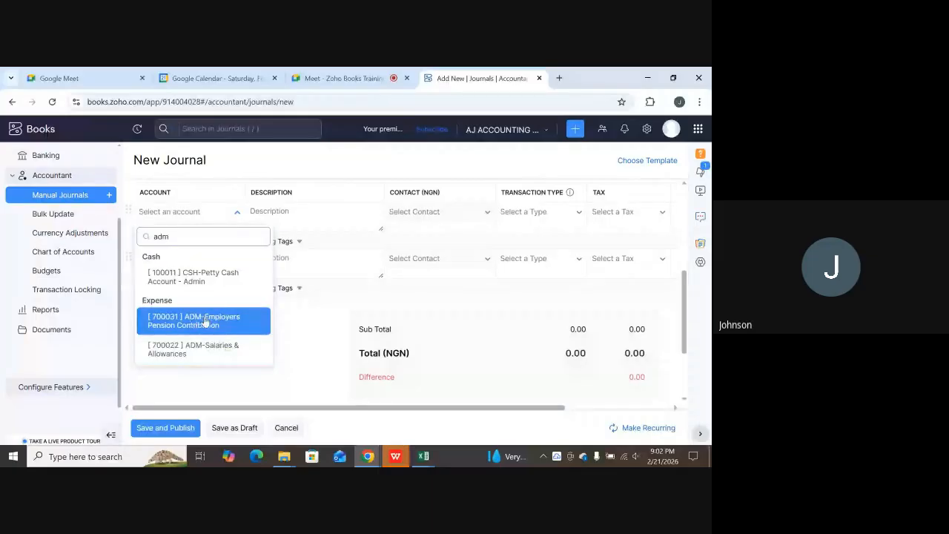
pyautogui.click(224, 321)
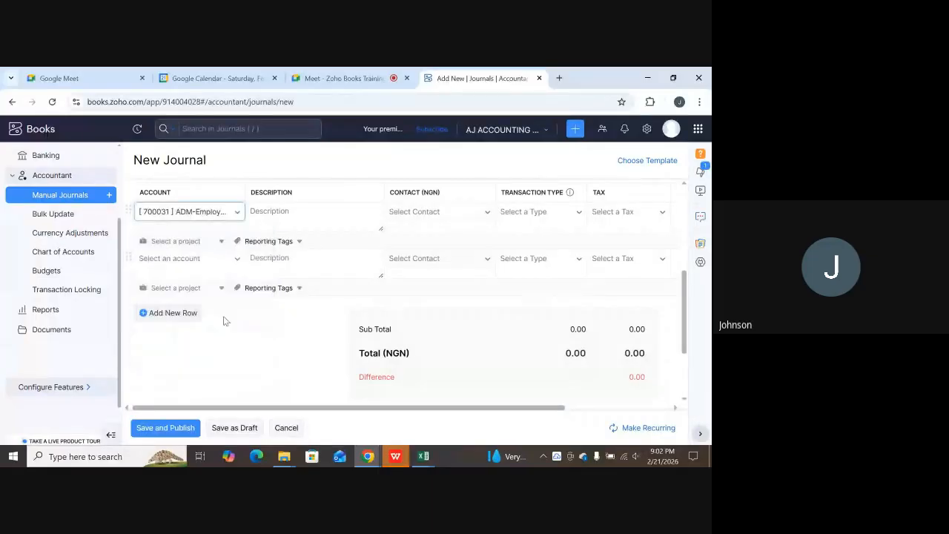
pyautogui.click(303, 216)
pyautogui.write('Bel')
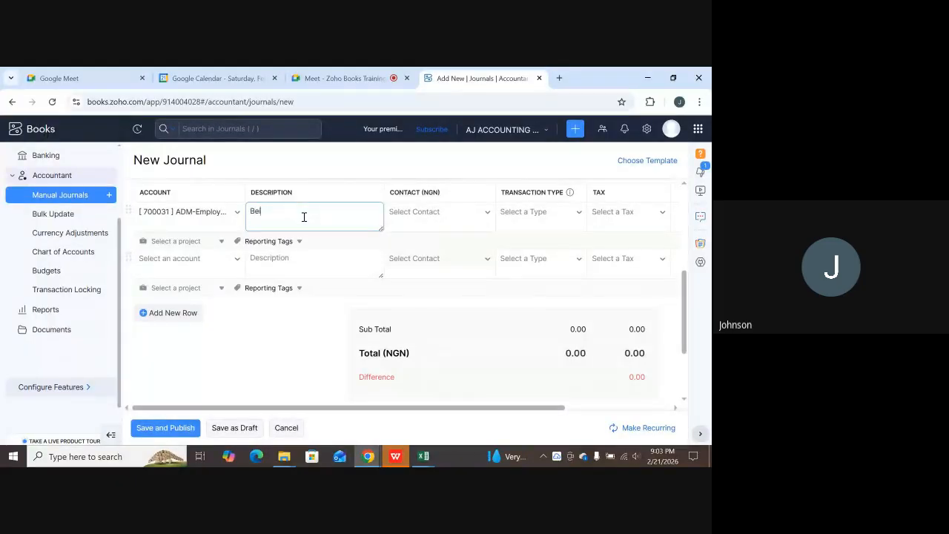
pyautogui.write('ng the 10')
pyautogui.write('% pension c')
pyautogui.write('ontr')
pyautogui.write('ibut')
pyautogui.write('ion for t')
pyautogui.write('om the ')
pyautogui.write('Employer')
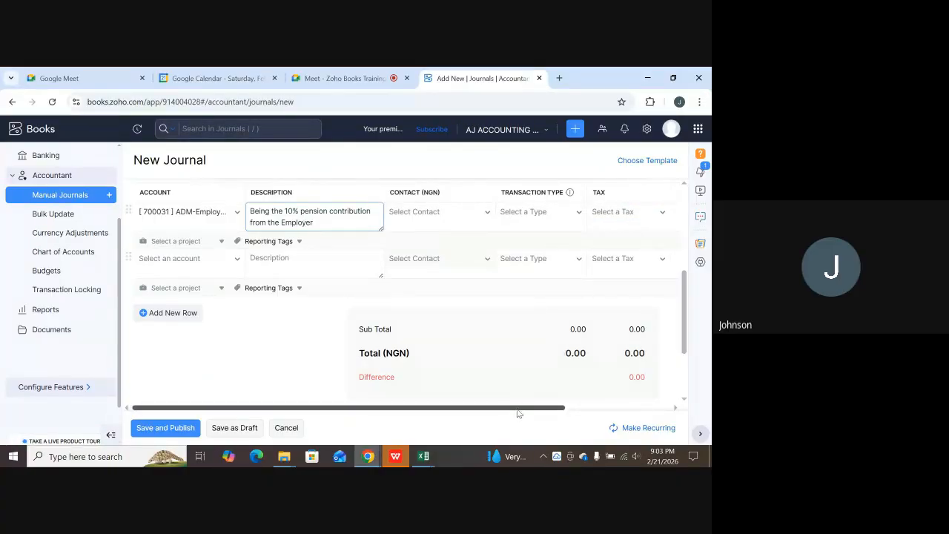
# Paste 169196.79 as line 1's debit.
pyautogui.moveTo(519, 406); pyautogui.dragTo(568, 404)
pyautogui.click(624, 214)
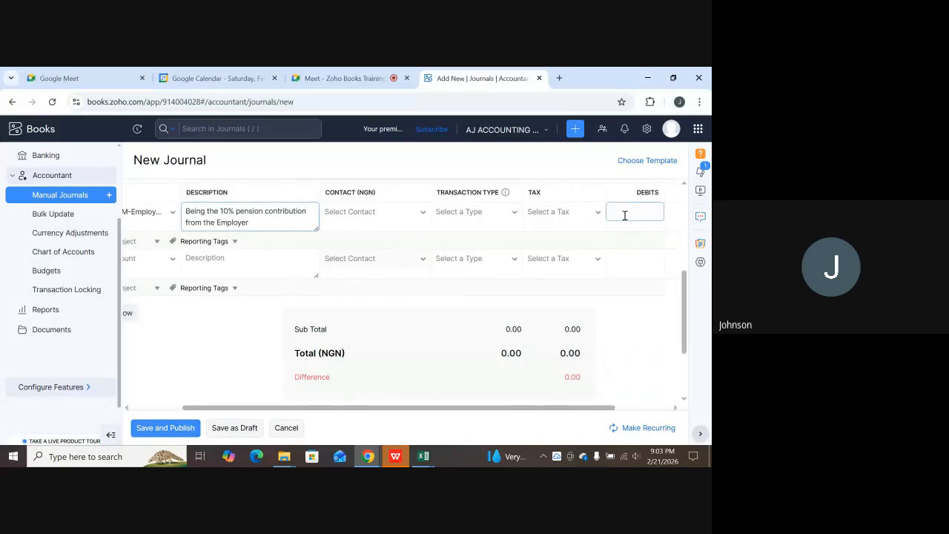
pyautogui.hotkey('ctrl', 'v')
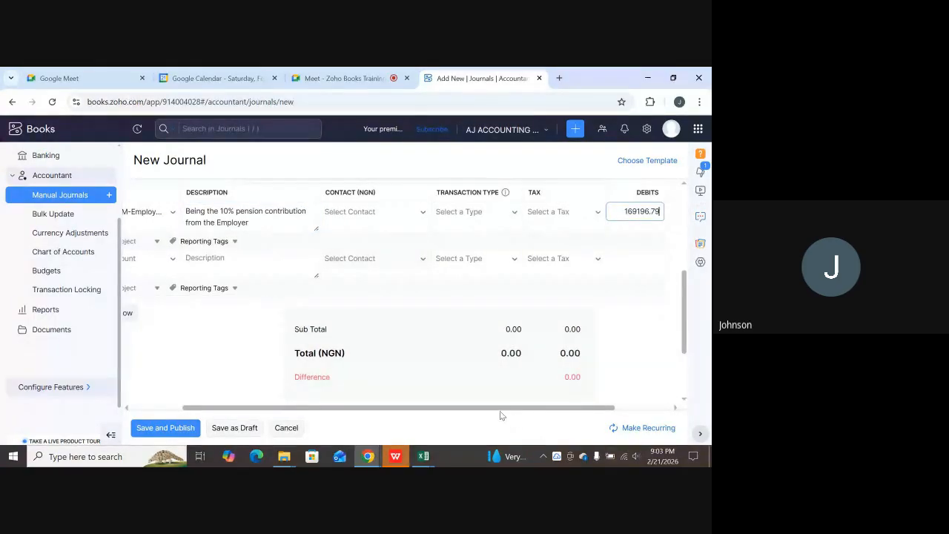
pyautogui.moveTo(490, 412); pyautogui.dragTo(440, 415)
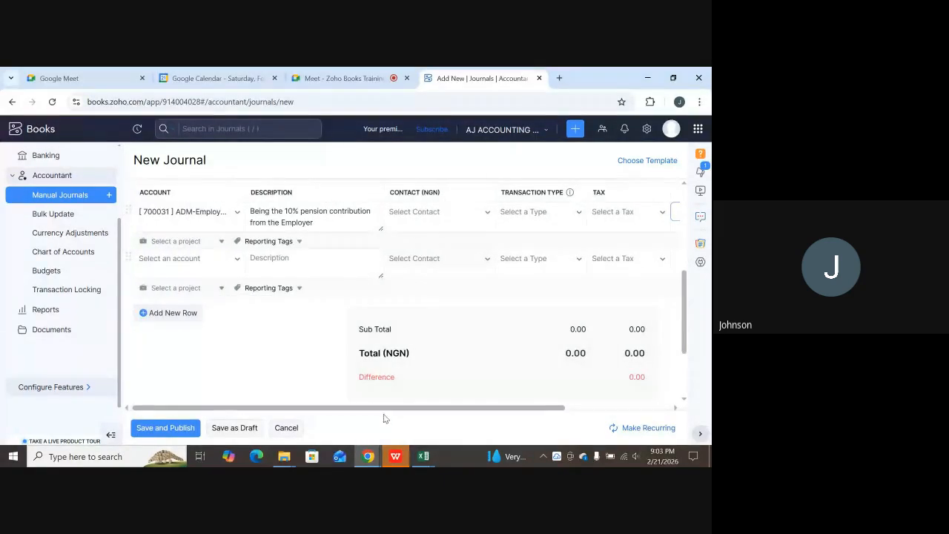
# Glance at the Excel workbook, then go back to the Zoho Books pension journal.
pyautogui.click(421, 457)
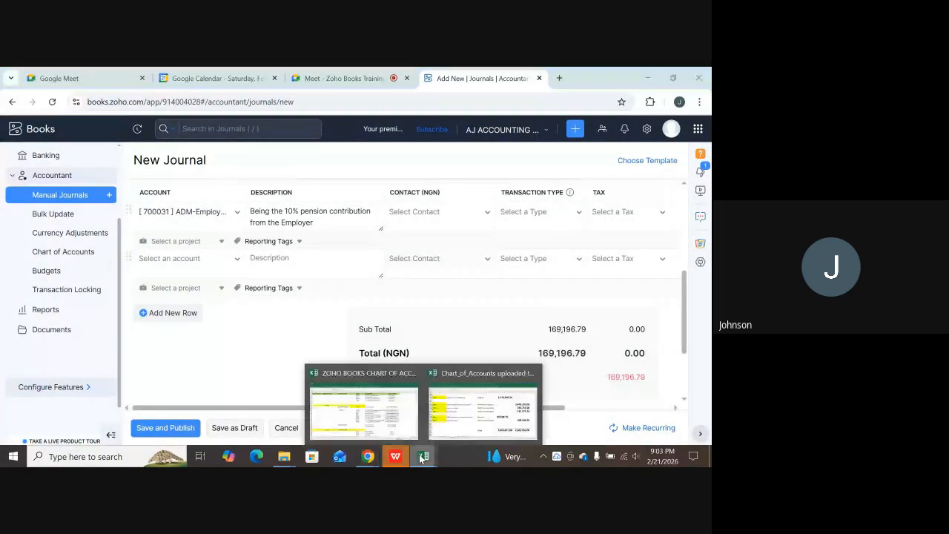
pyautogui.click(478, 409)
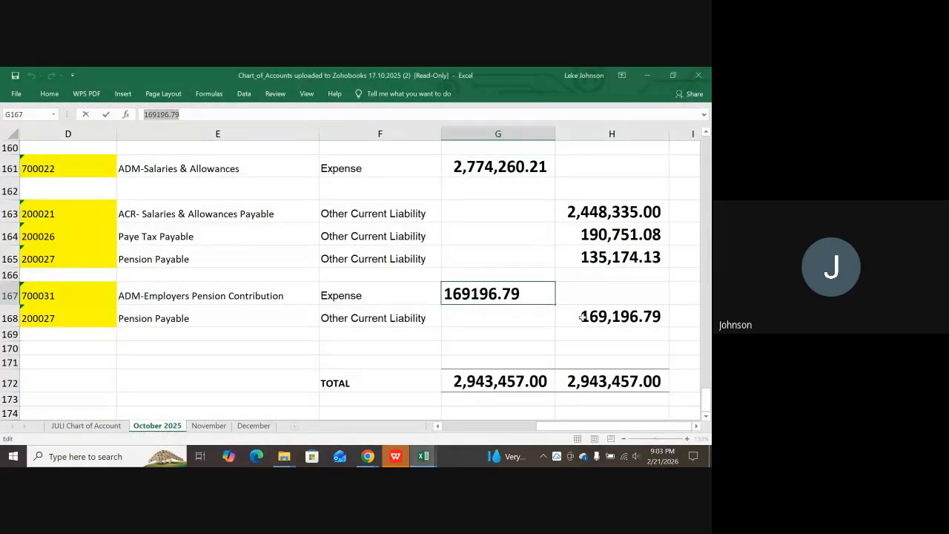
pyautogui.click(366, 456)
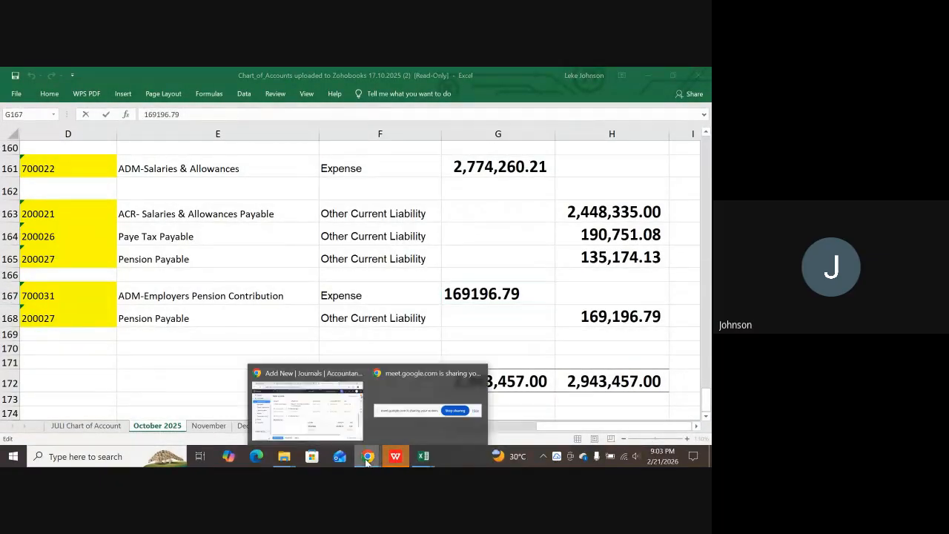
pyautogui.click(326, 427)
# Search line 2's projects for 'pension' and close the list without choosing one.
pyautogui.click(187, 289)
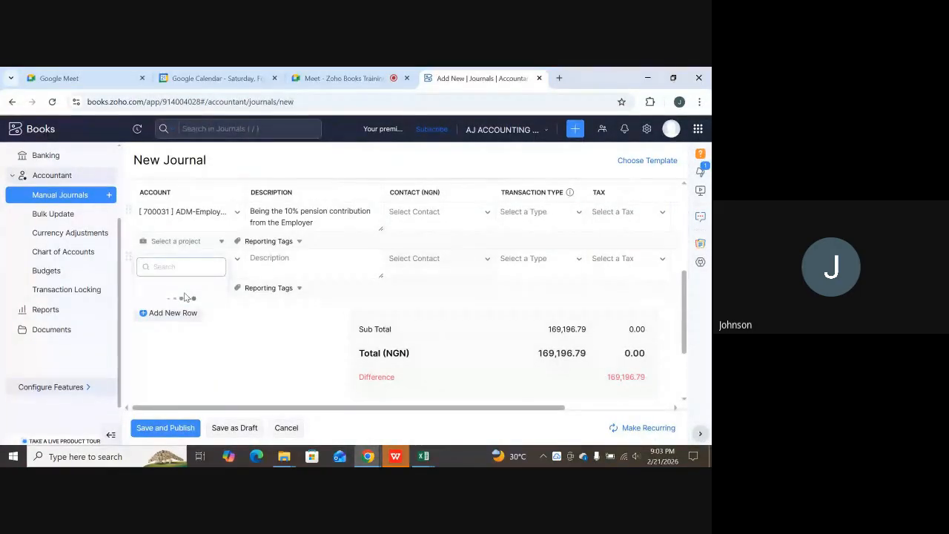
pyautogui.write('pensi')
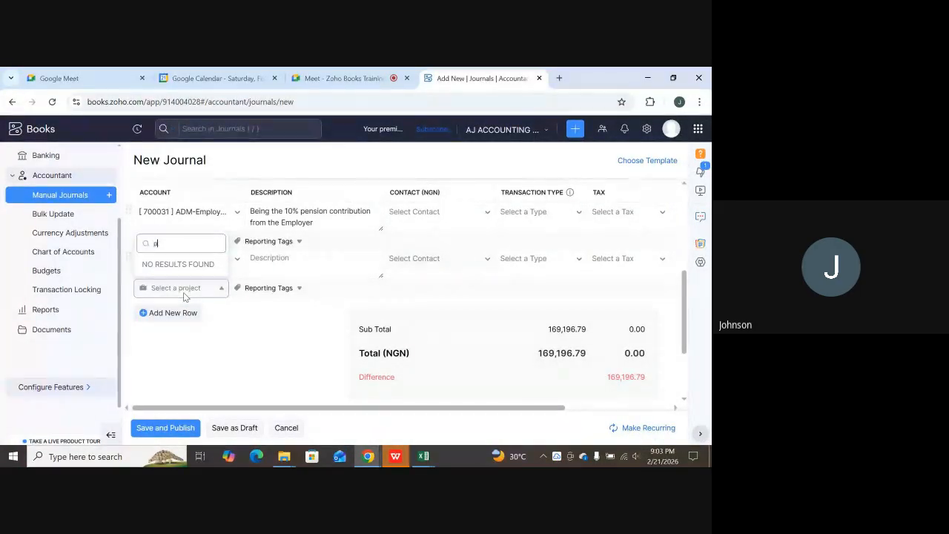
pyautogui.write('on')
pyautogui.press('BackSpace')
pyautogui.press('BackSpace')
pyautogui.press('BackSpace')
pyautogui.press('BackSpace')
pyautogui.press('BackSpace')
pyautogui.press('BackSpace')
pyautogui.press('BackSpace')
pyautogui.click(208, 304)
pyautogui.click(211, 288)
pyautogui.write('pension')
pyautogui.press('BackSpace')
pyautogui.press('BackSpace')
pyautogui.press('BackSpace')
pyautogui.press('BackSpace')
pyautogui.press('BackSpace')
pyautogui.click(209, 292)
pyautogui.click(259, 338)
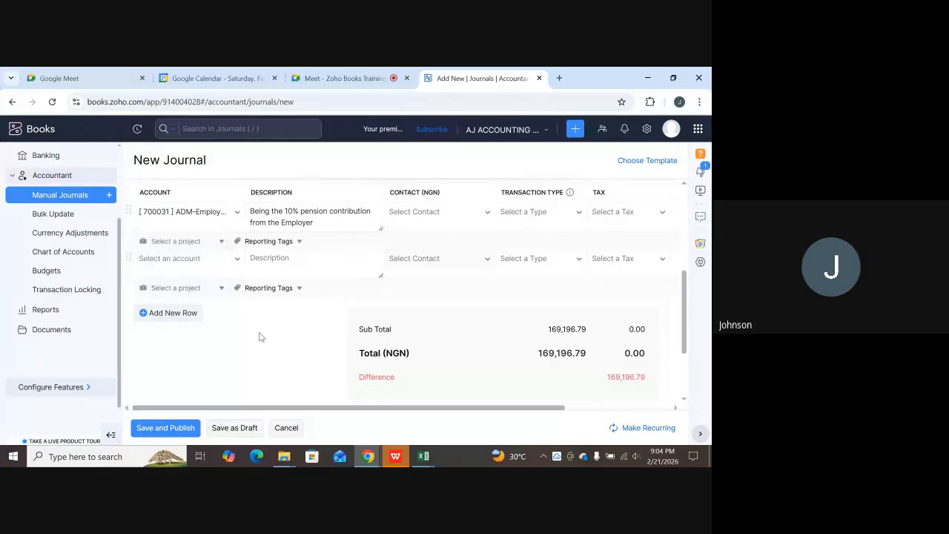
# Credit 169196.79 to 200027 Pension Payable on line 2, leaving a 0.00 difference.
pyautogui.click(239, 258)
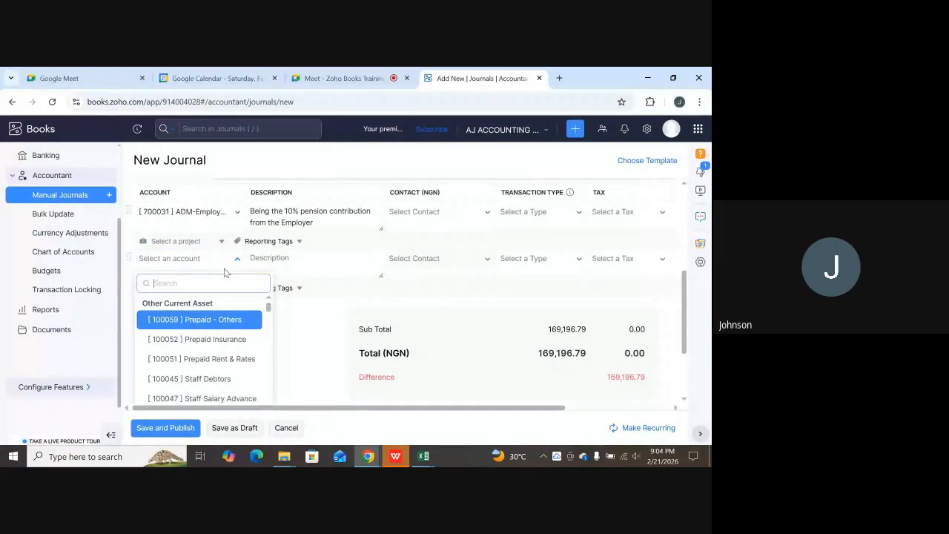
pyautogui.write('pe')
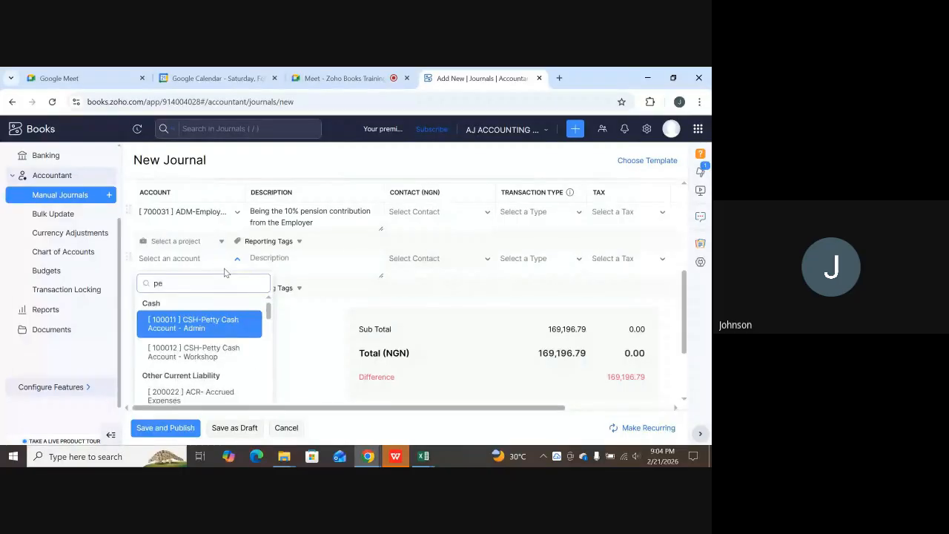
pyautogui.write('ns')
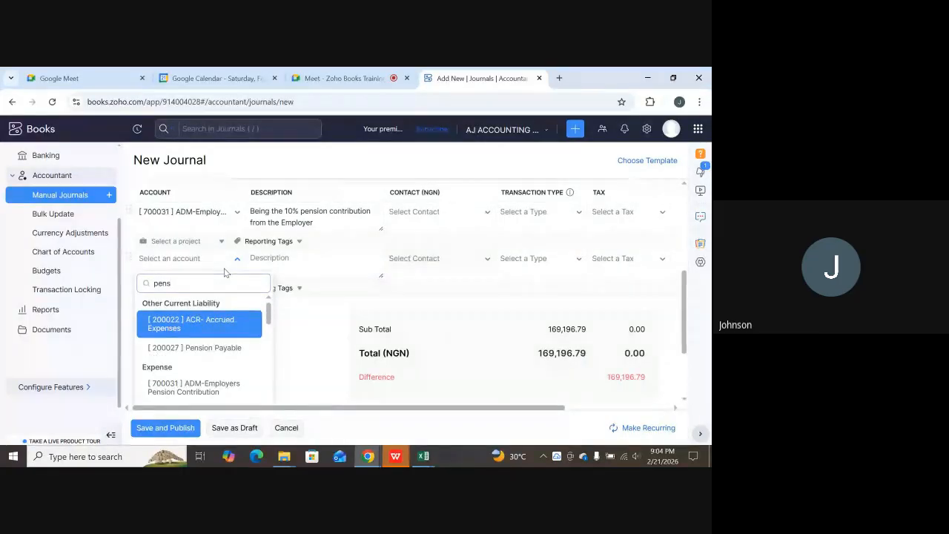
pyautogui.click(192, 347)
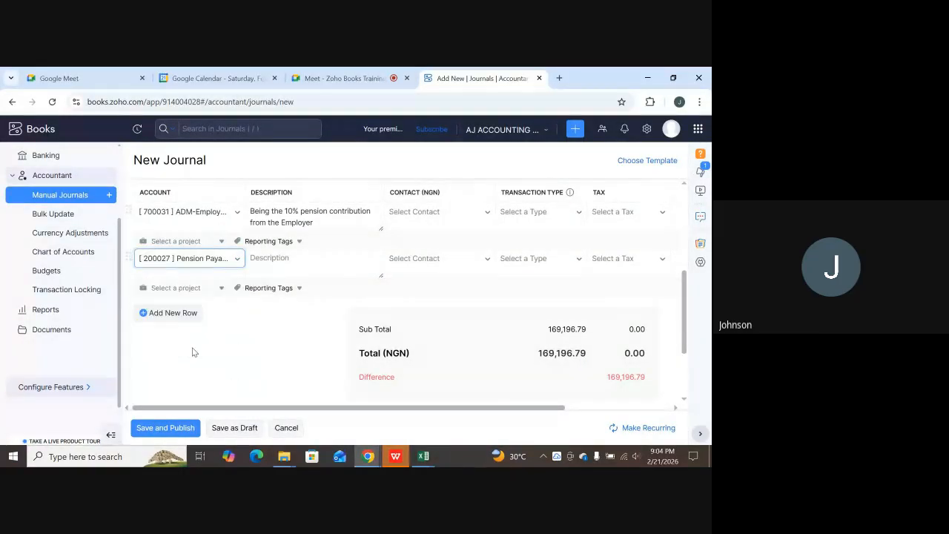
pyautogui.click(286, 264)
pyautogui.moveTo(542, 407); pyautogui.dragTo(673, 383)
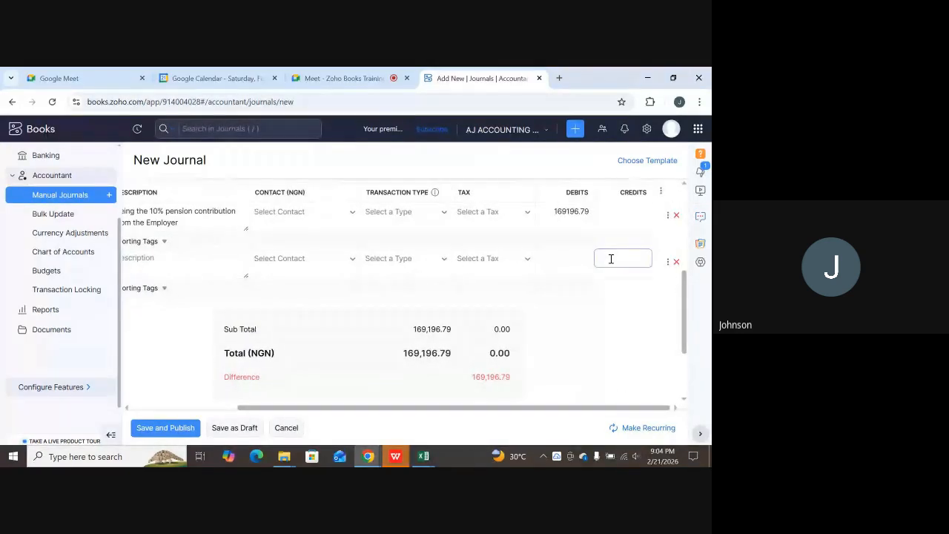
pyautogui.write('169196.79')
pyautogui.scroll(-1, 370, 355)
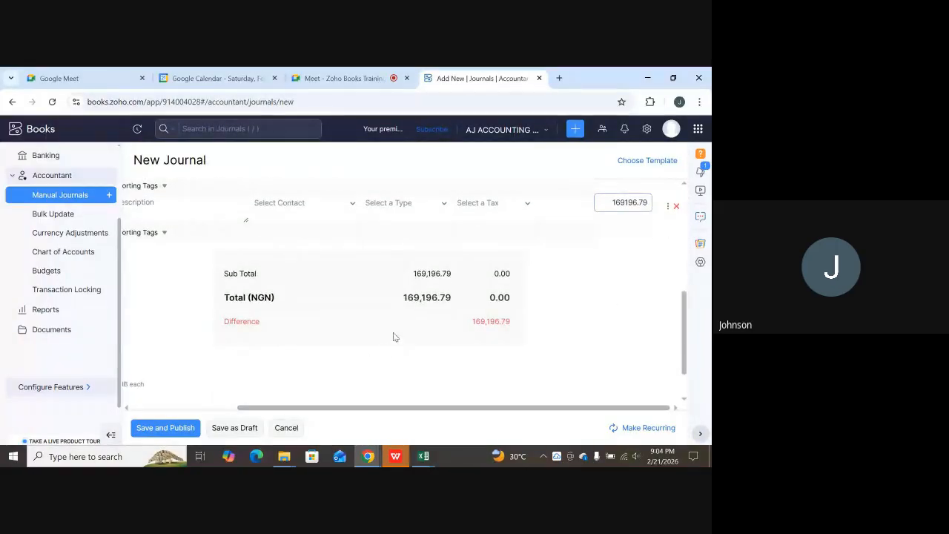
pyautogui.click(393, 331)
pyautogui.scroll(3, 361, 347)
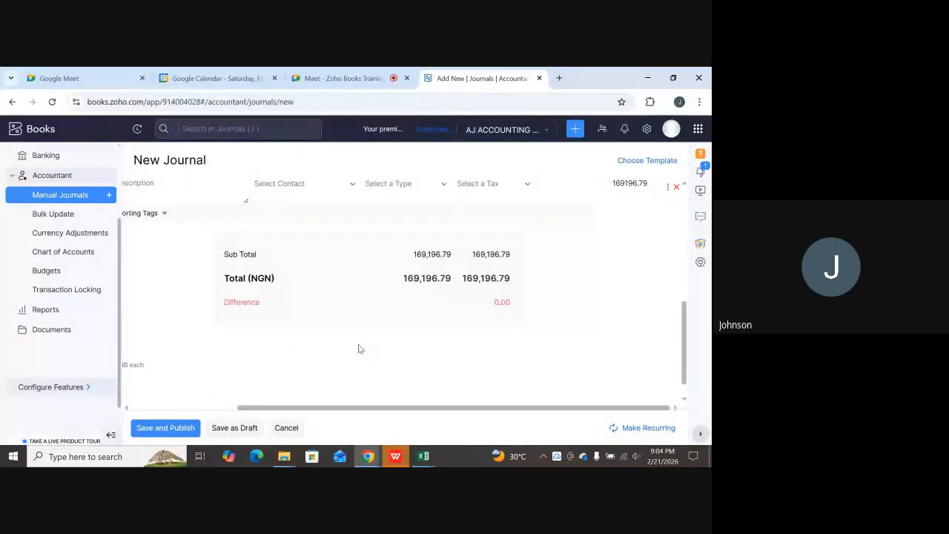
pyautogui.scroll(2, 350, 328)
pyautogui.scroll(-2, 297, 355)
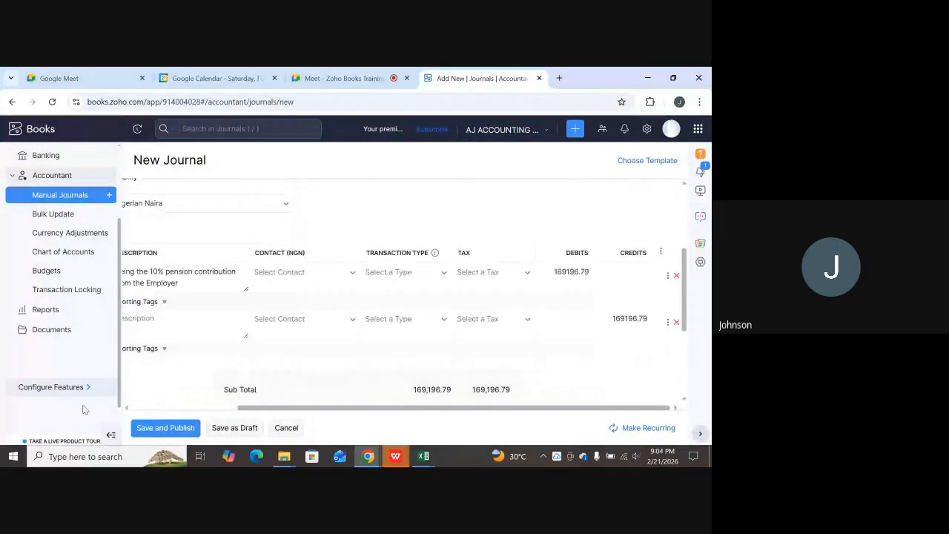
# After the Notes-required error, enter the note 'The 10% Pension Contribution from the Employer'.
pyautogui.click(159, 429)
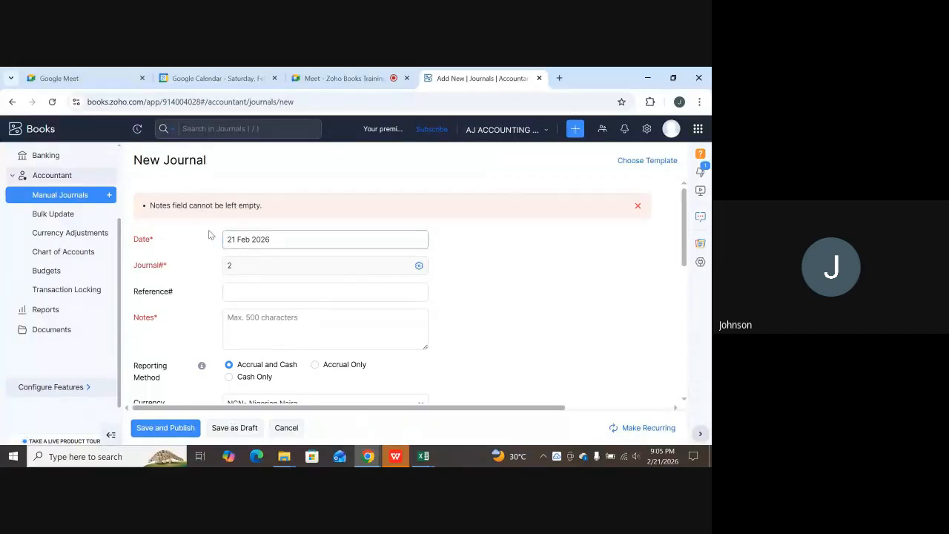
pyautogui.scroll(-2, 289, 249)
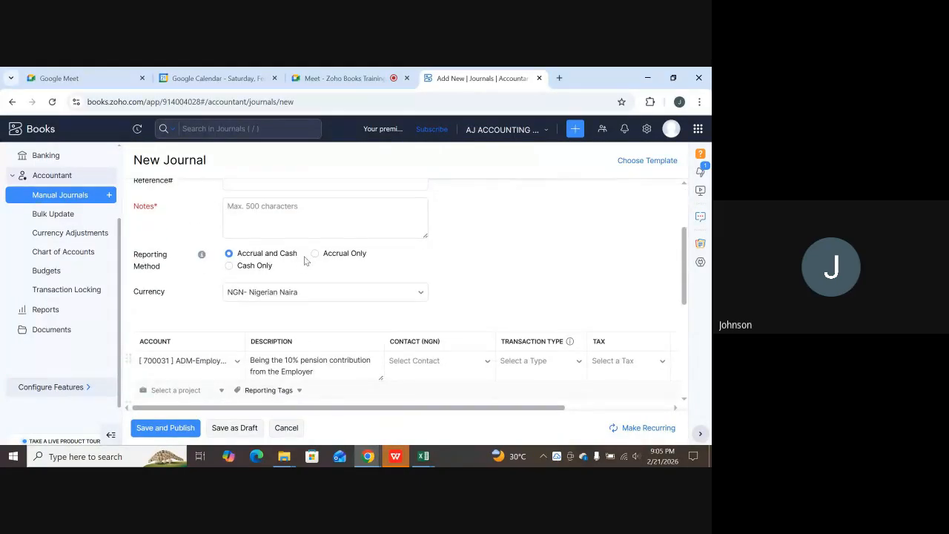
pyautogui.click(295, 221)
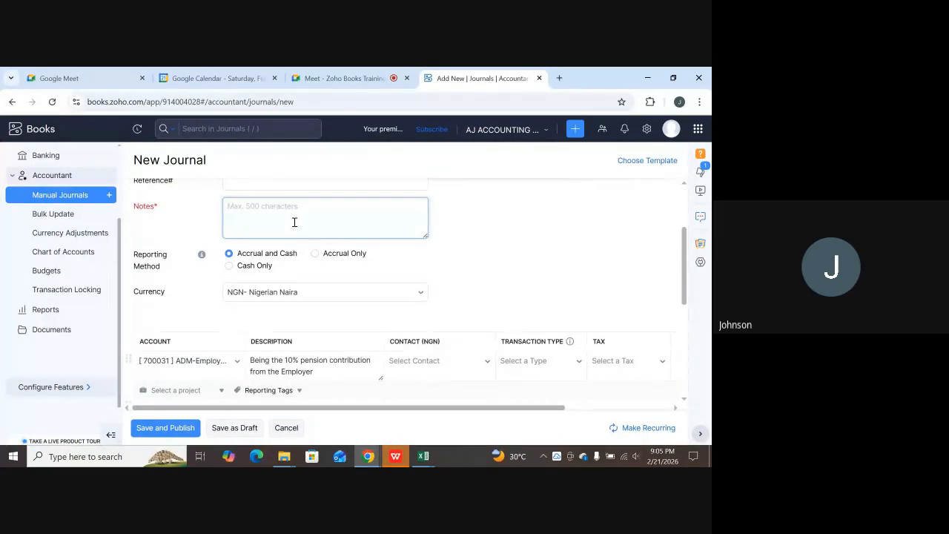
pyautogui.write('Ben')
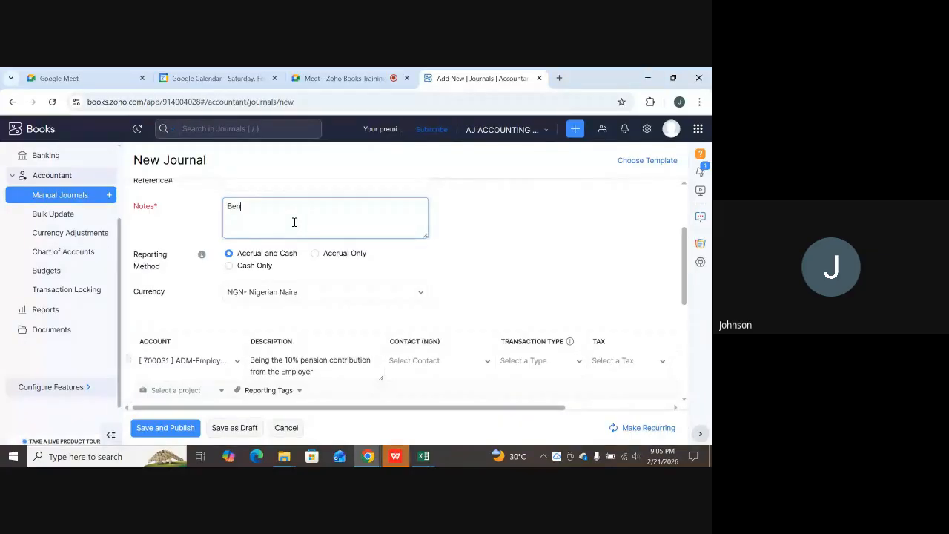
pyautogui.press('BackSpace')
pyautogui.press('BackSpace')
pyautogui.press('BackSpace')
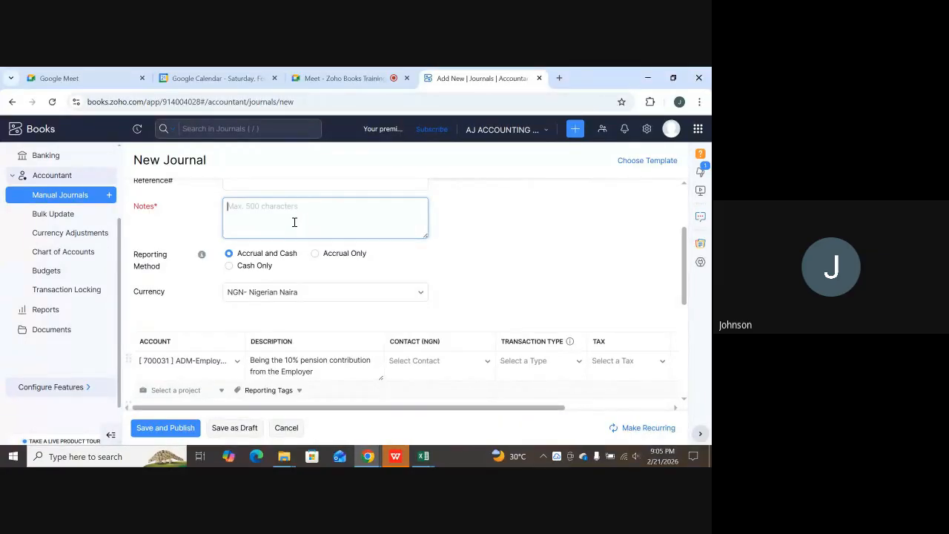
pyautogui.write('Tyh')
pyautogui.press('BackSpace')
pyautogui.press('BackSpace')
pyautogui.write('he 10% Pension Contribution from the')
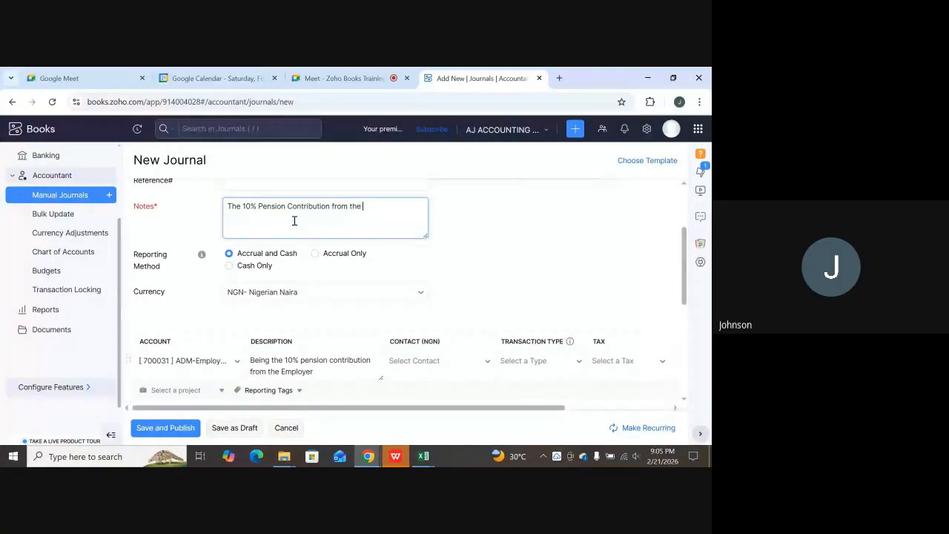
pyautogui.write(' Employer')
pyautogui.scroll(-3, 233, 313)
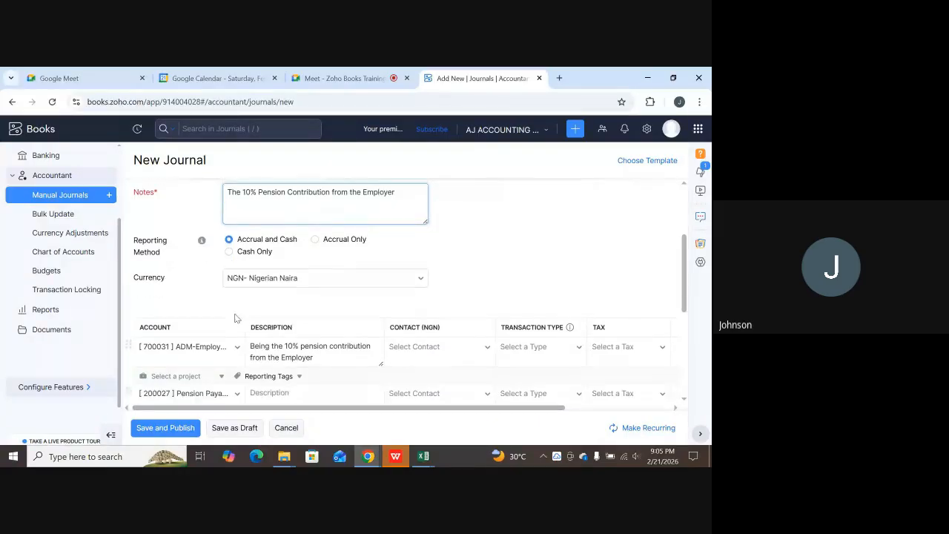
# Publish pension journal #2 for NGN169,196.79, then bring the Google Meet tab forward.
pyautogui.click(153, 427)
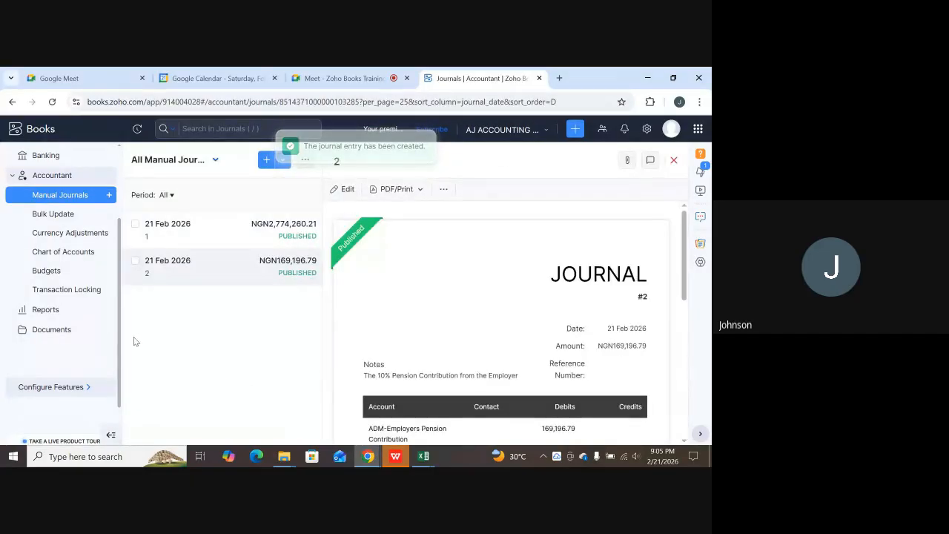
pyautogui.click(347, 78)
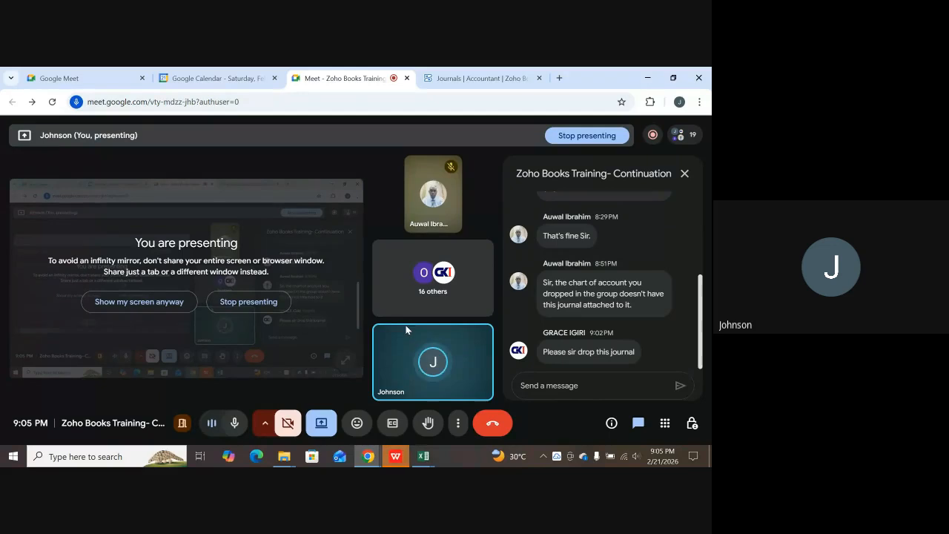
# Ask to stop the Google Meet call recording from the recording indicator's popover.
pyautogui.moveTo(406, 326)
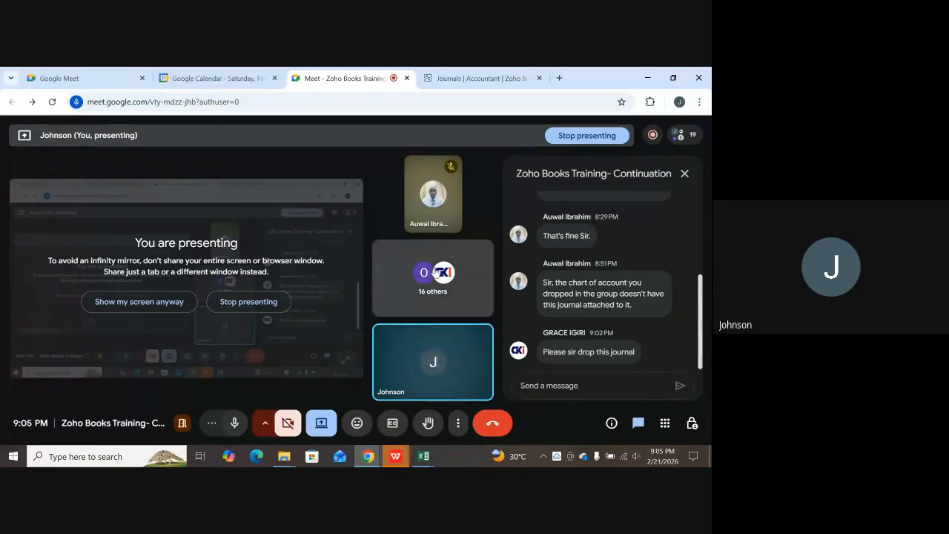
pyautogui.click(652, 136)
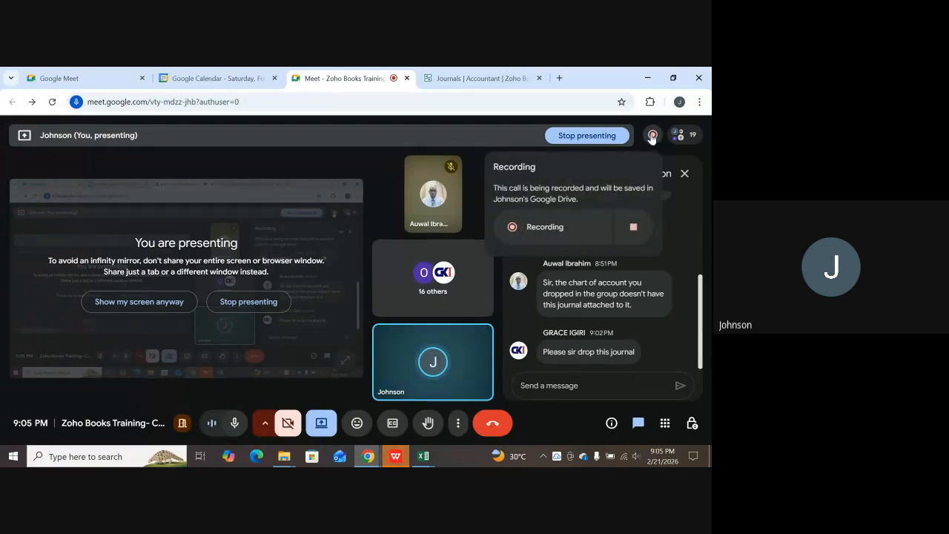
pyautogui.click(635, 228)
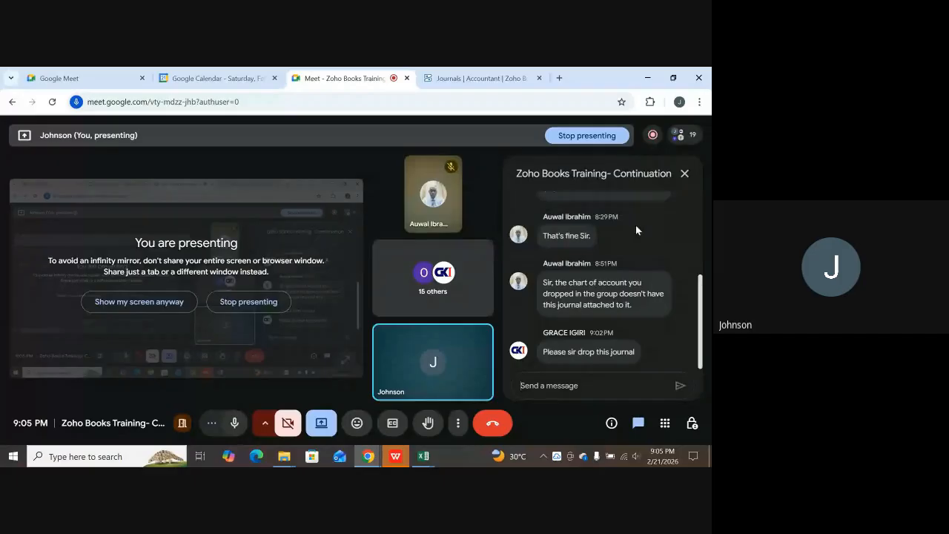